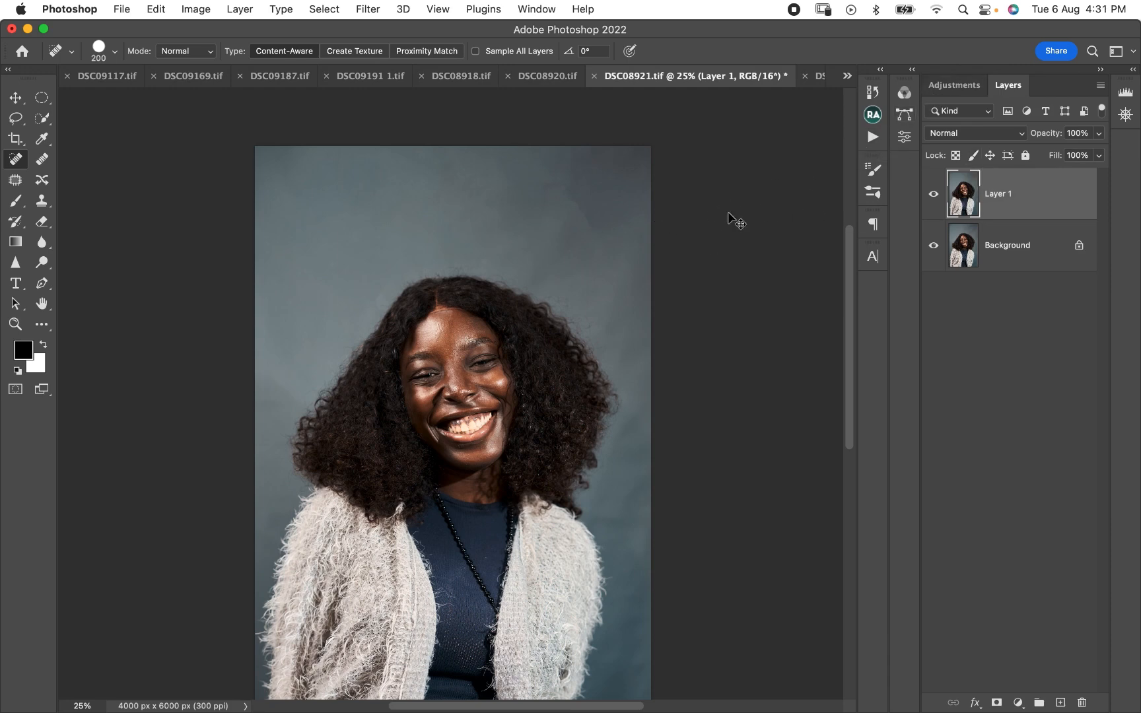
- Inspect the skin of the face at high magnification, from the nose and cheeks up to the forehead
key(super+equal)
key(super+equal)
key(super+equal)
key(super+equal)
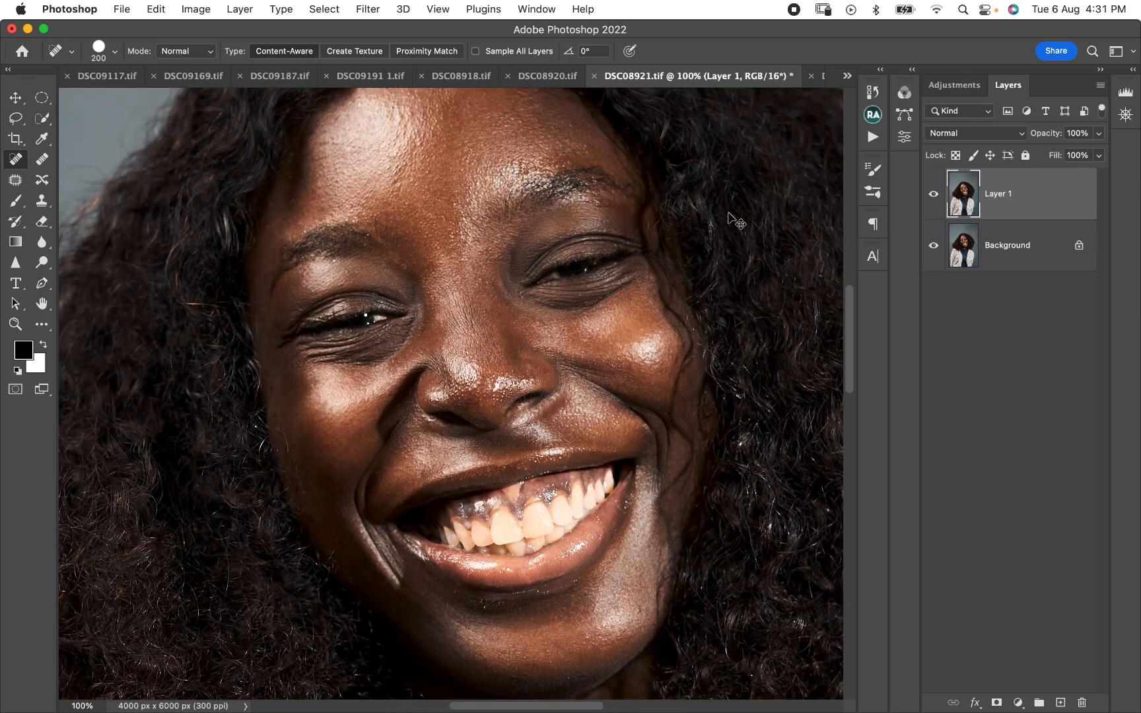
key(super+minus)
key(super+minus)
key(super+minus)
key(super+minus)
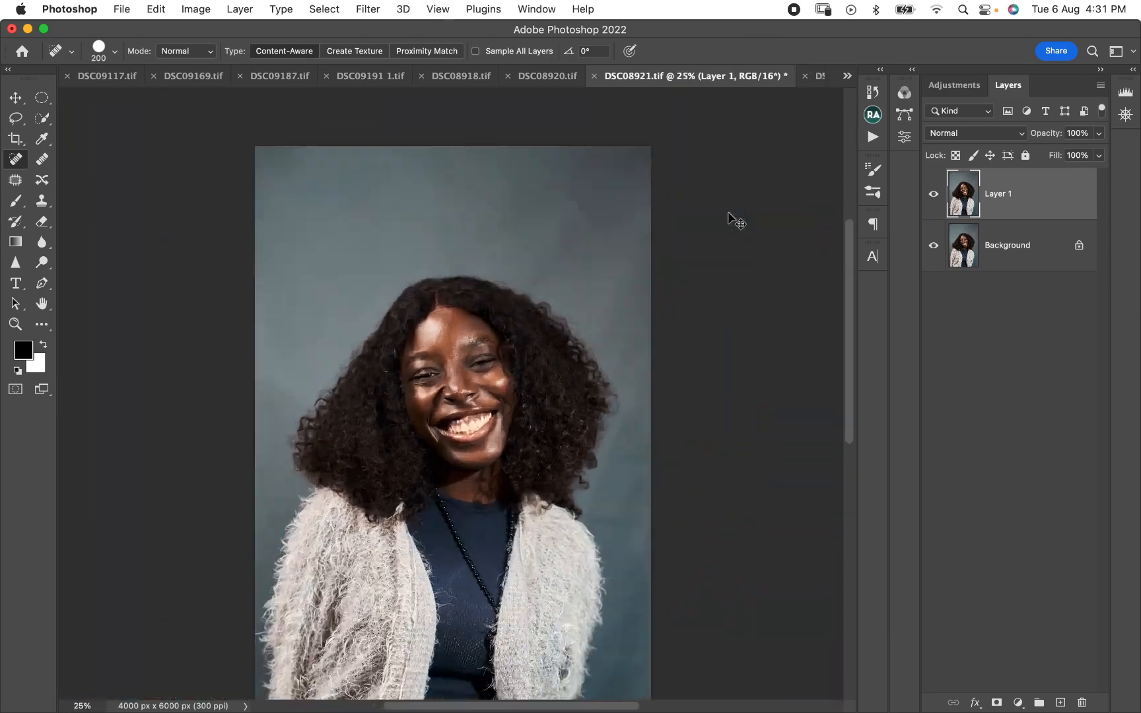
key(super+equal)
key(super+equal)
key(super+equal)
key(super+equal)
key(super+equal)
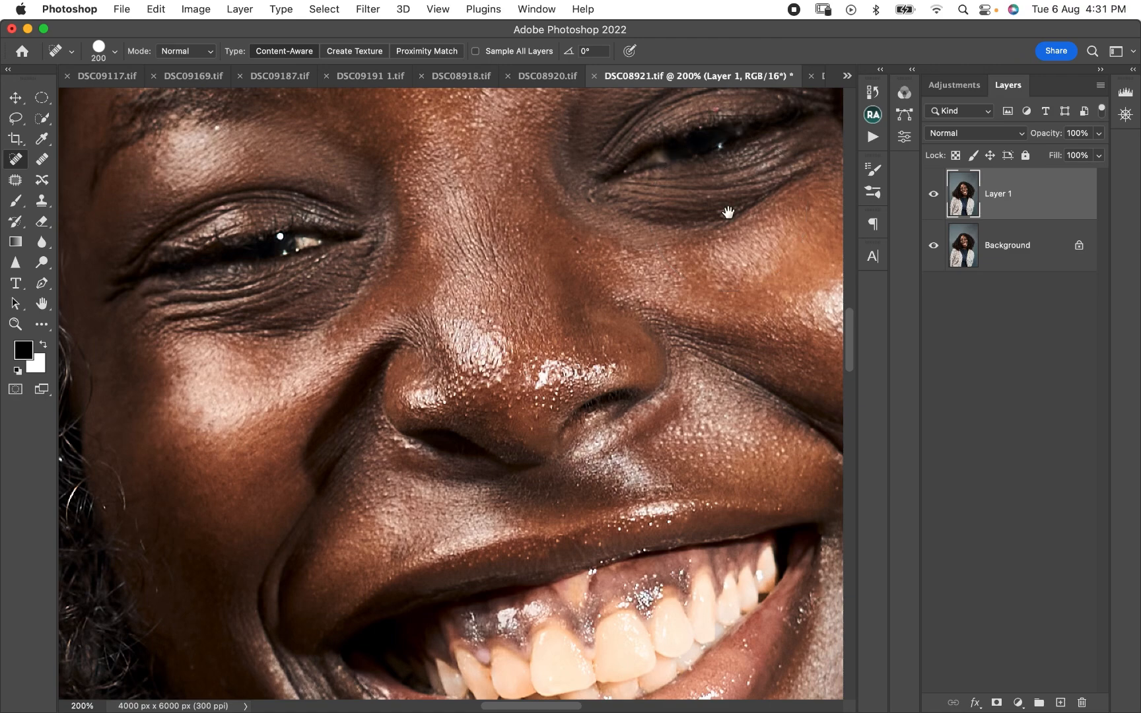
drag(499, 198, 461, 409)
drag(463, 230, 471, 346)
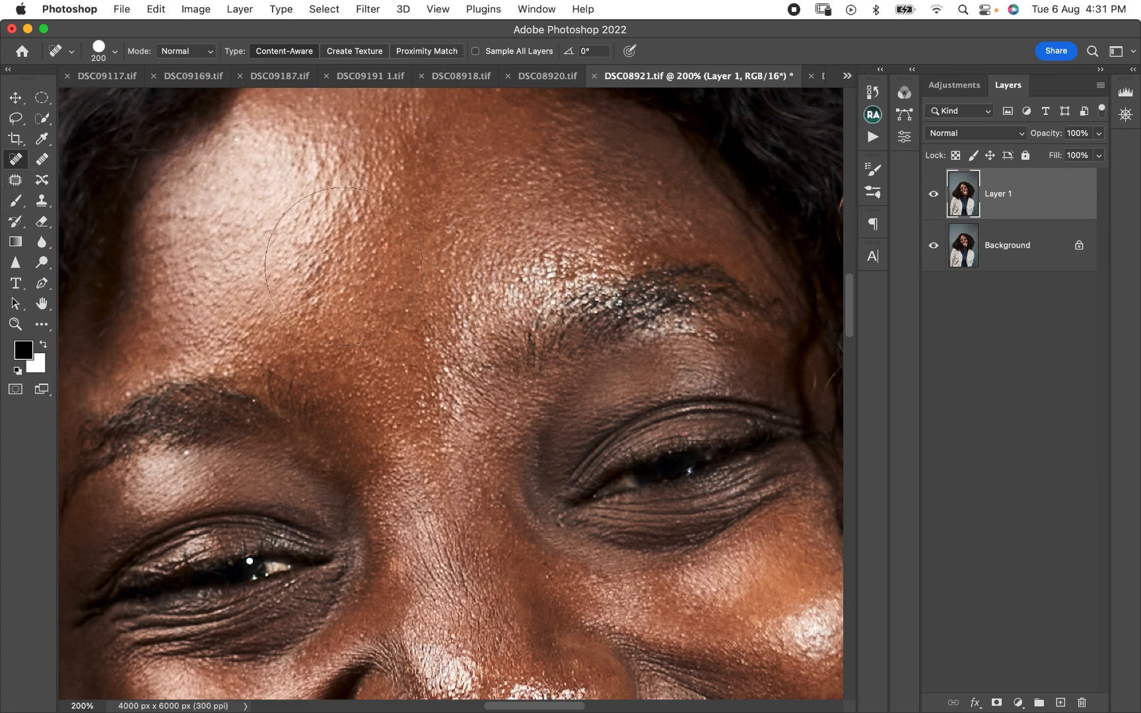
- Reduce the Spot Healing Brush to 30 px and heal the small blemishes across the forehead on Layer 1
key(bracketleft)
key(bracketleft)
key(bracketleft)
key(bracketleft)
key(bracketleft)
key(bracketleft)
key(bracketleft)
key(bracketleft)
click(386, 242)
click(400, 288)
drag(563, 194, 553, 191)
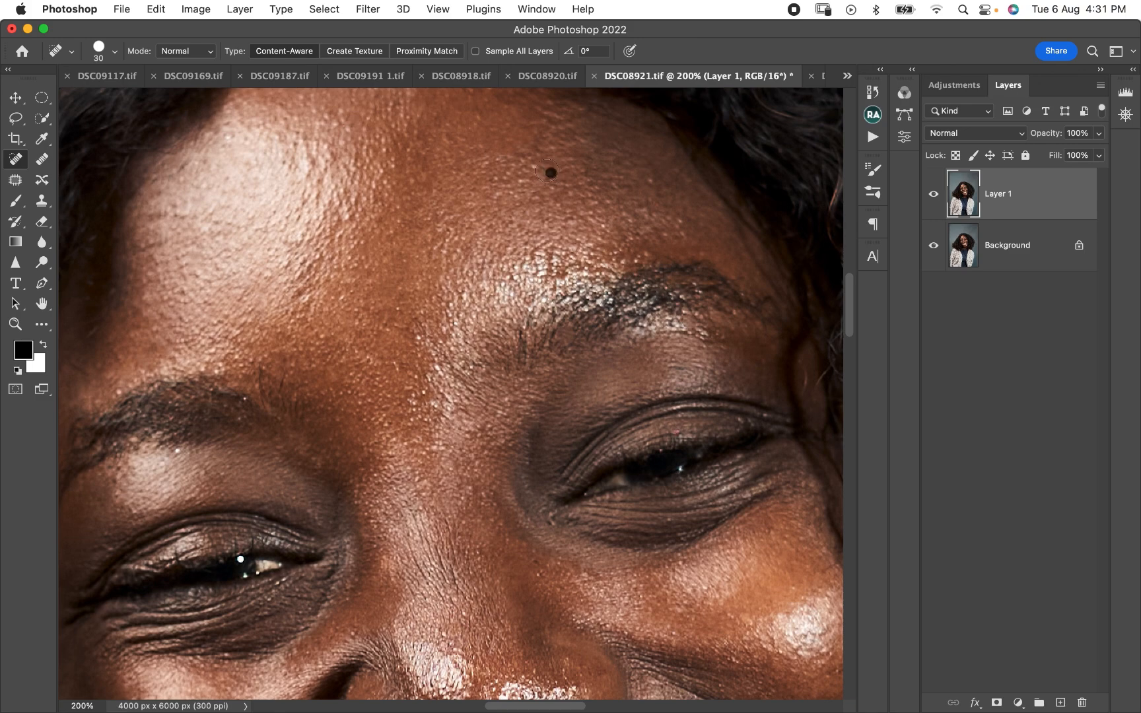
- Run the Blemish Scan action to add a black-and-white Blemish Check layer above Layer 1
scroll(502, 264, down, 5)
scroll(502, 264, right, 1)
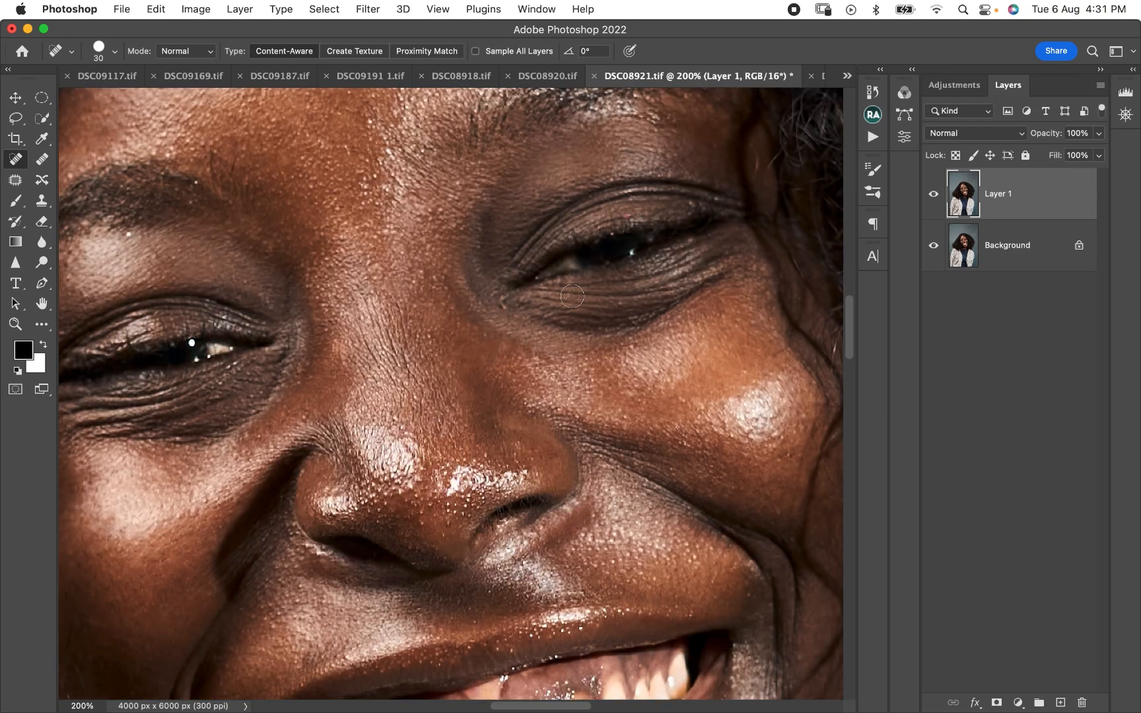
key(super+minus)
key(super+minus)
key(super+minus)
key(super+minus)
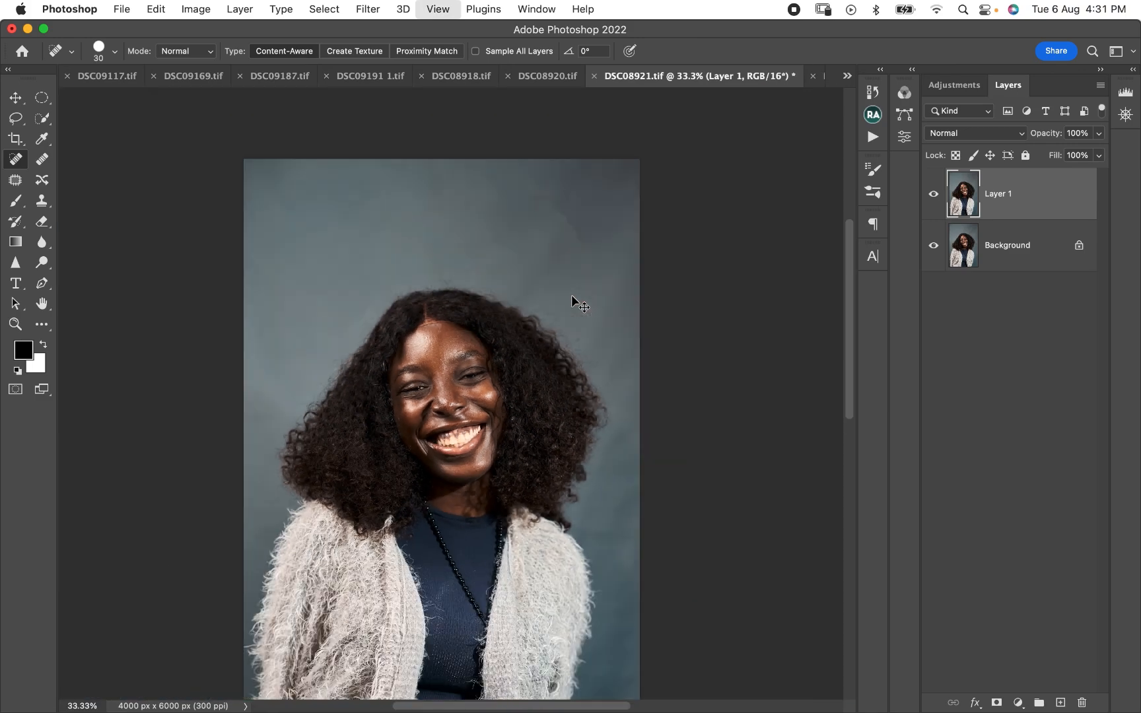
key(super+minus)
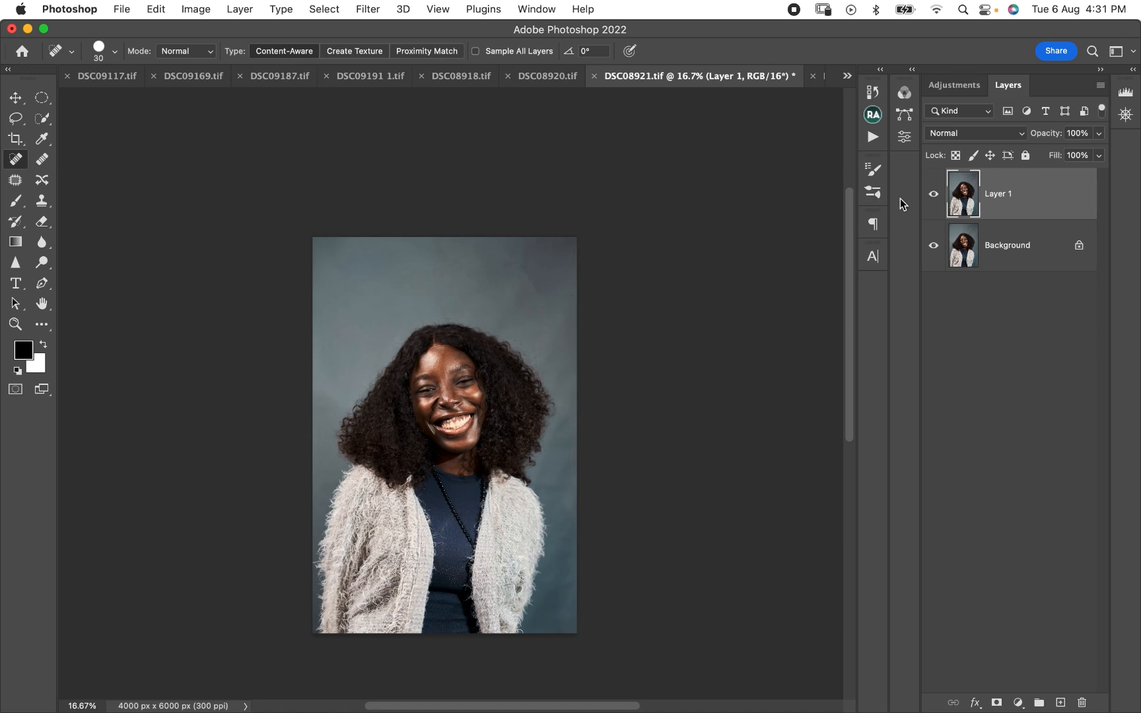
click(873, 116)
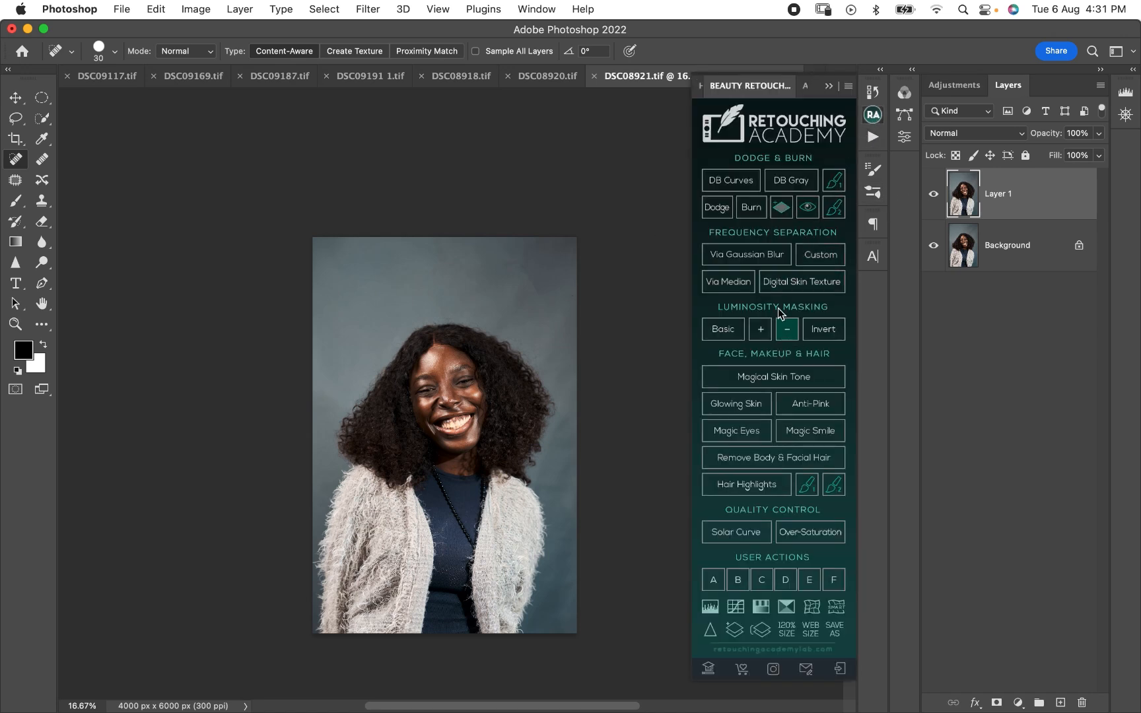
click(874, 118)
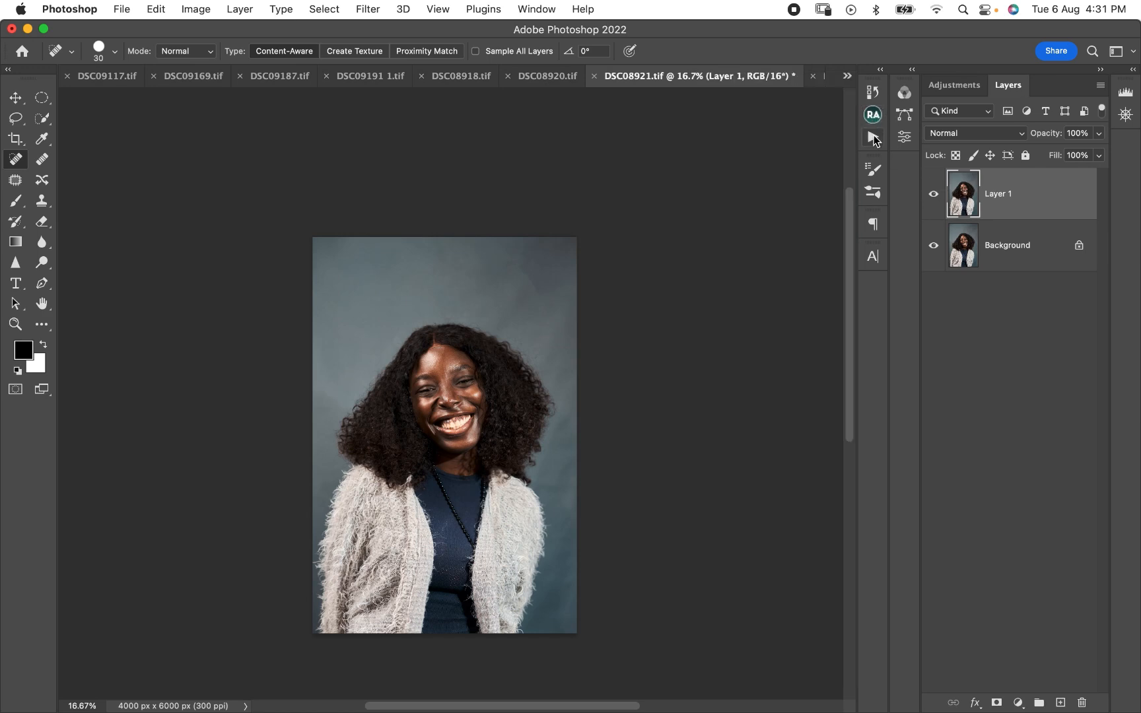
click(873, 138)
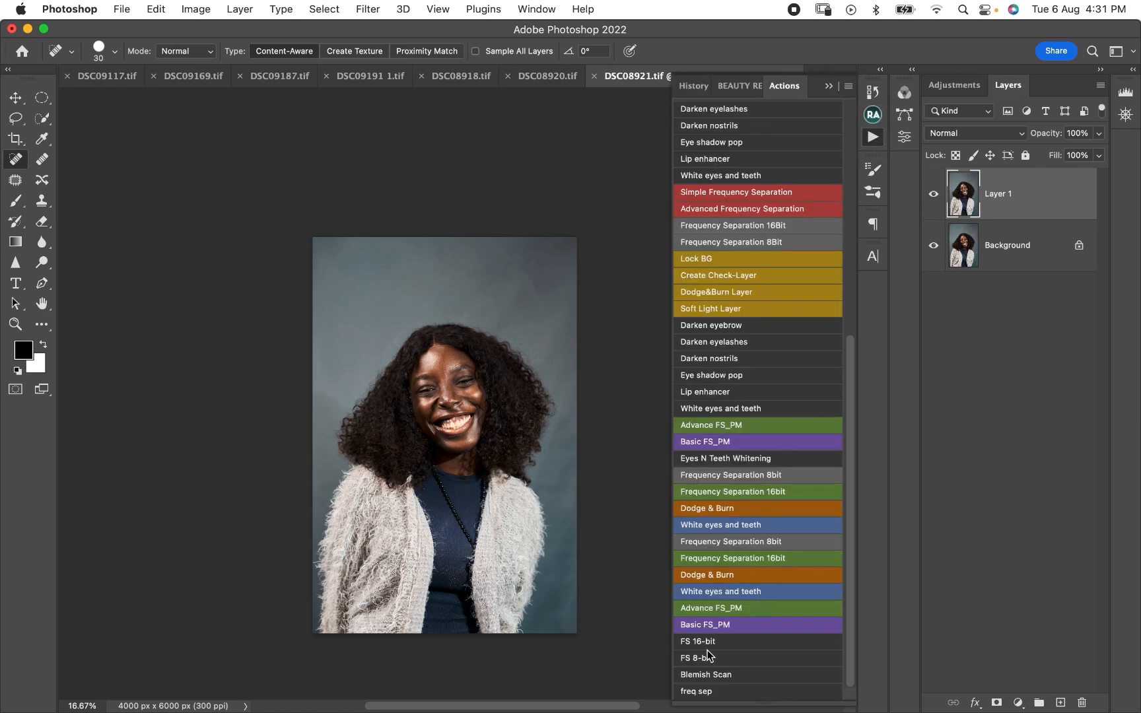
click(708, 676)
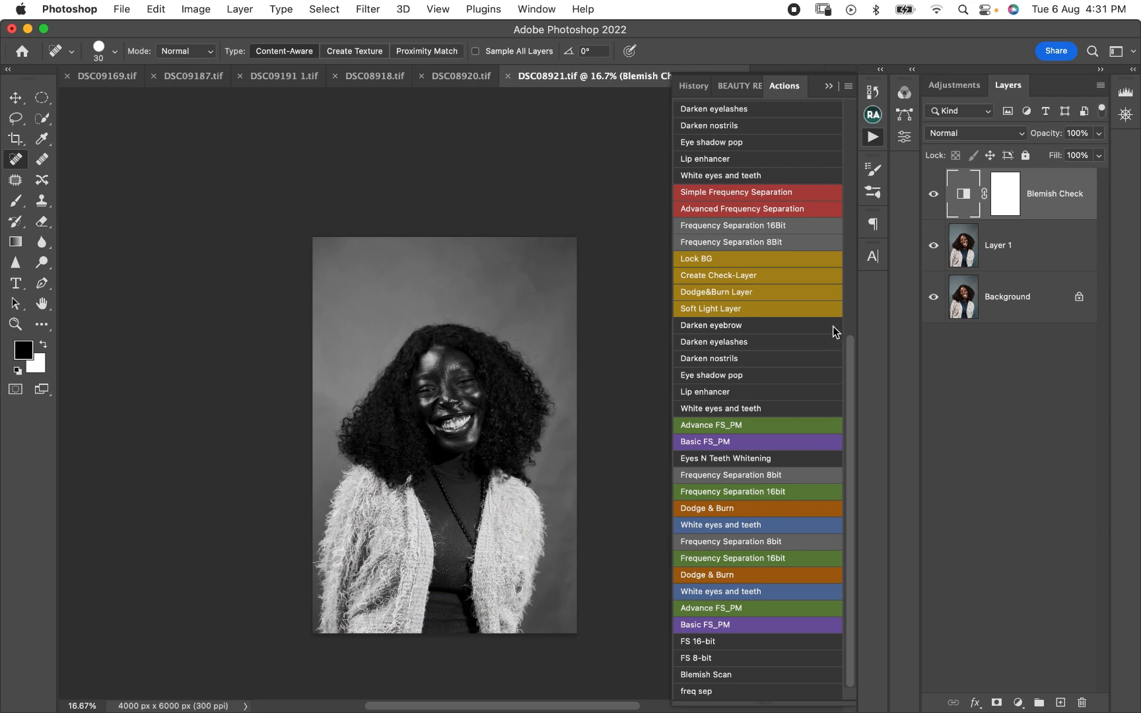
- Examine the face's highlights and shadows up close through the black-and-white check layer
key(super+plus)
key(super+plus)
key(super+plus)
key(super+plus)
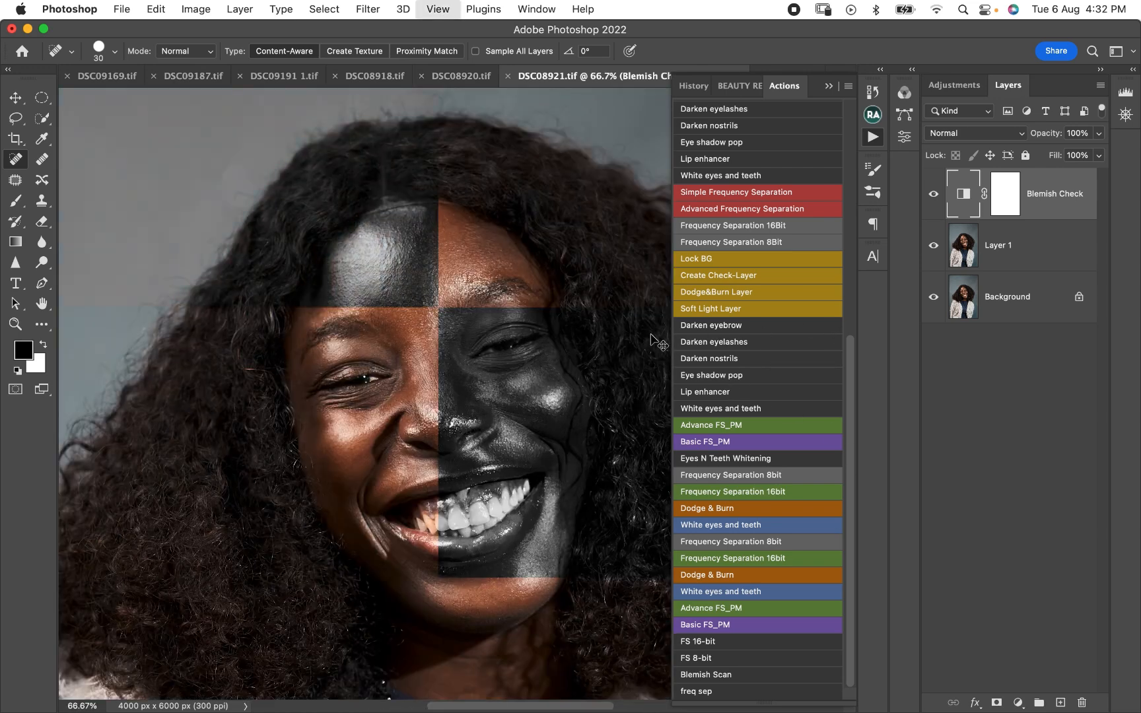
key(super+plus)
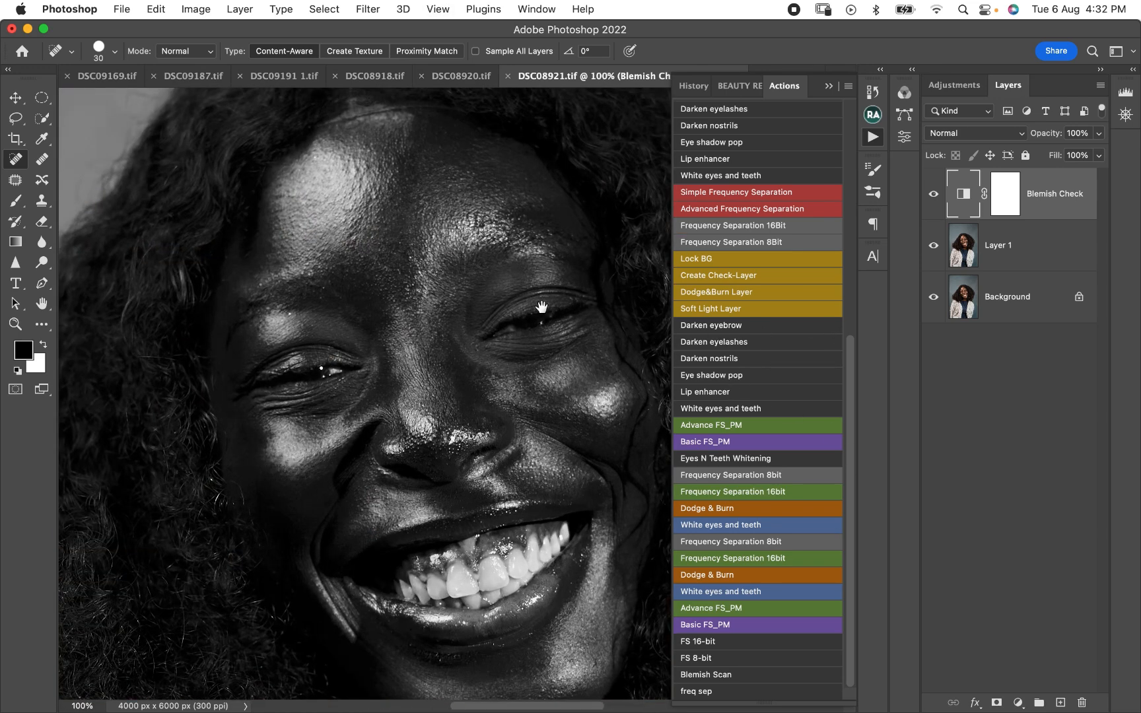
drag(555, 445, 513, 374)
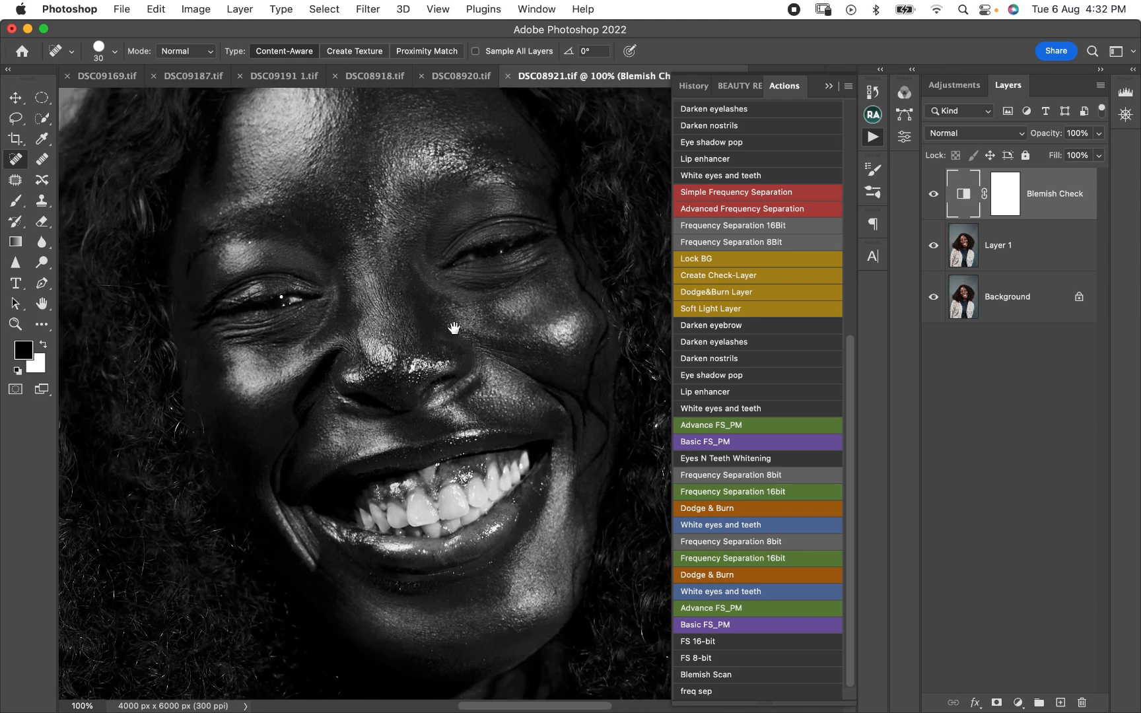
click(873, 136)
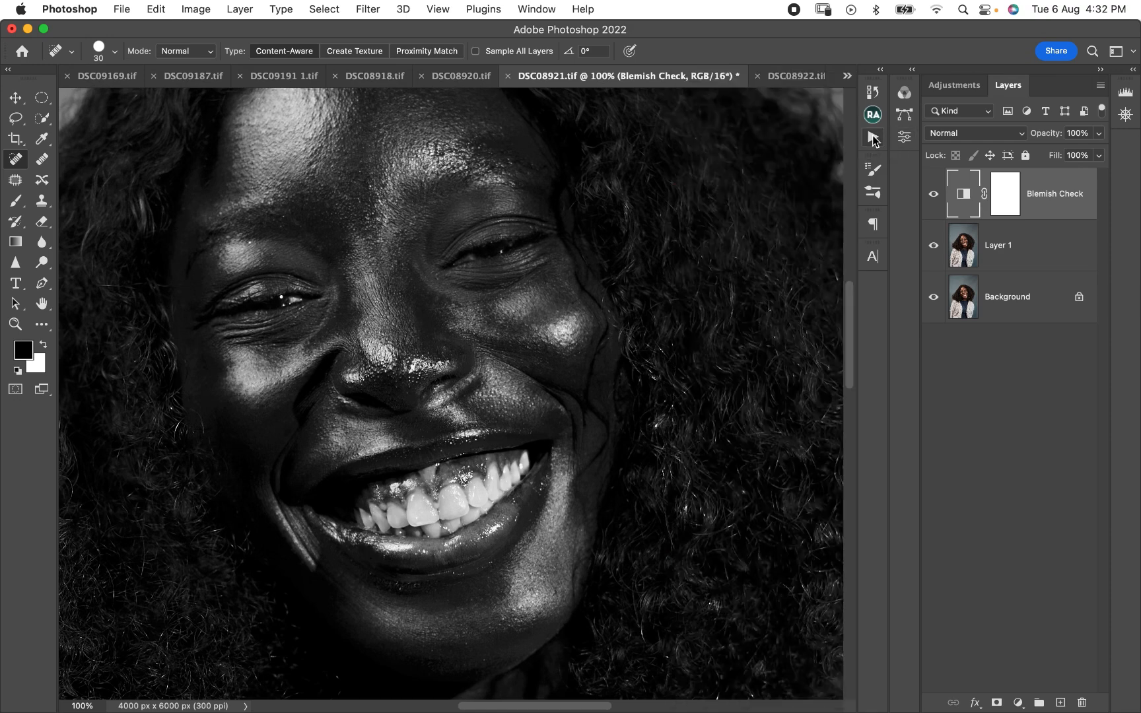
- Hide the Blemish Check layer to return the portrait to full colour
click(1006, 195)
mouse_move(407, 204)
mouse_down()
mouse_move(413, 262)
mouse_move(423, 256)
mouse_up()
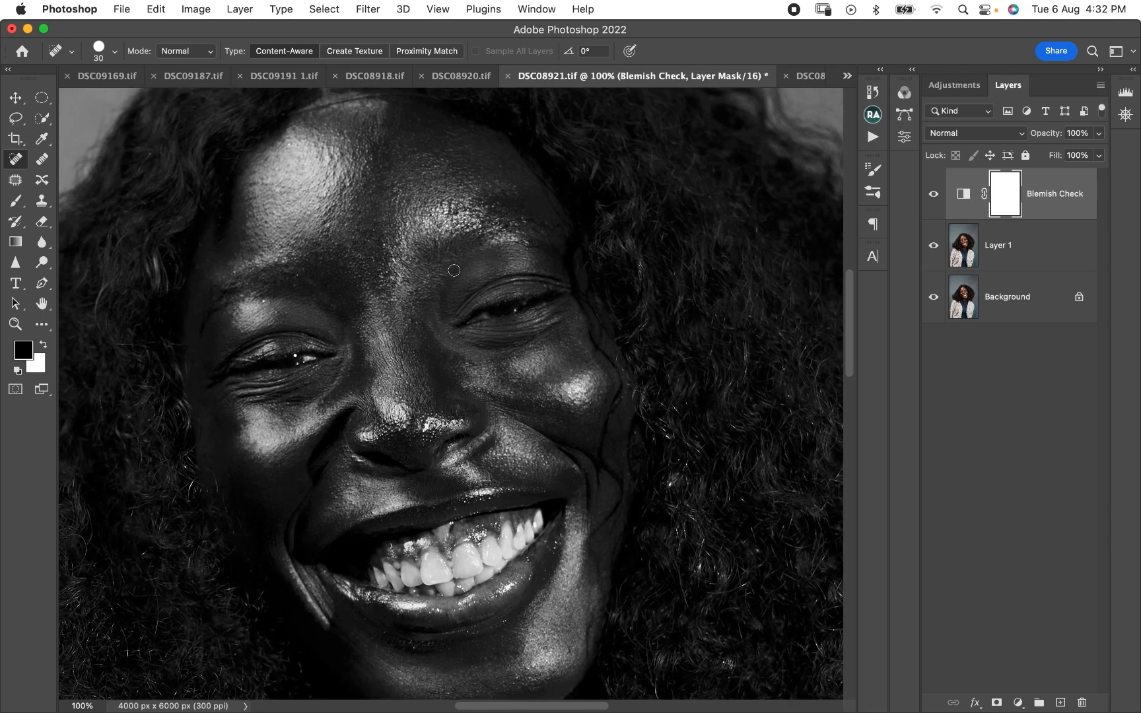
click(872, 115)
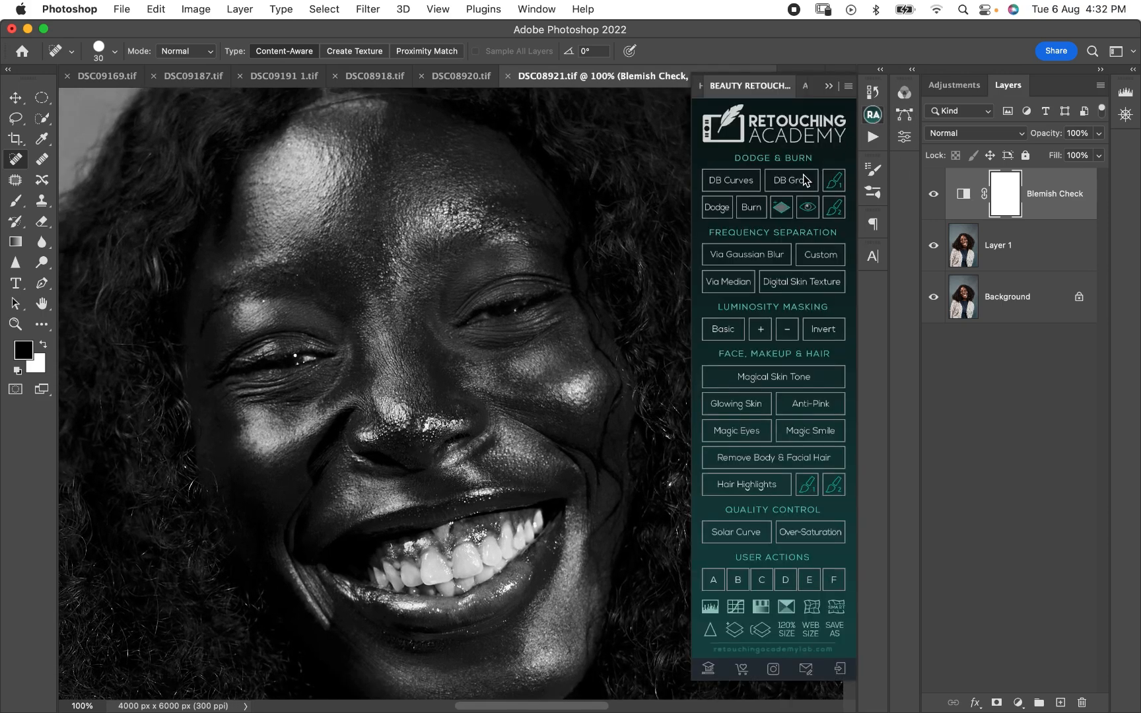
click(935, 195)
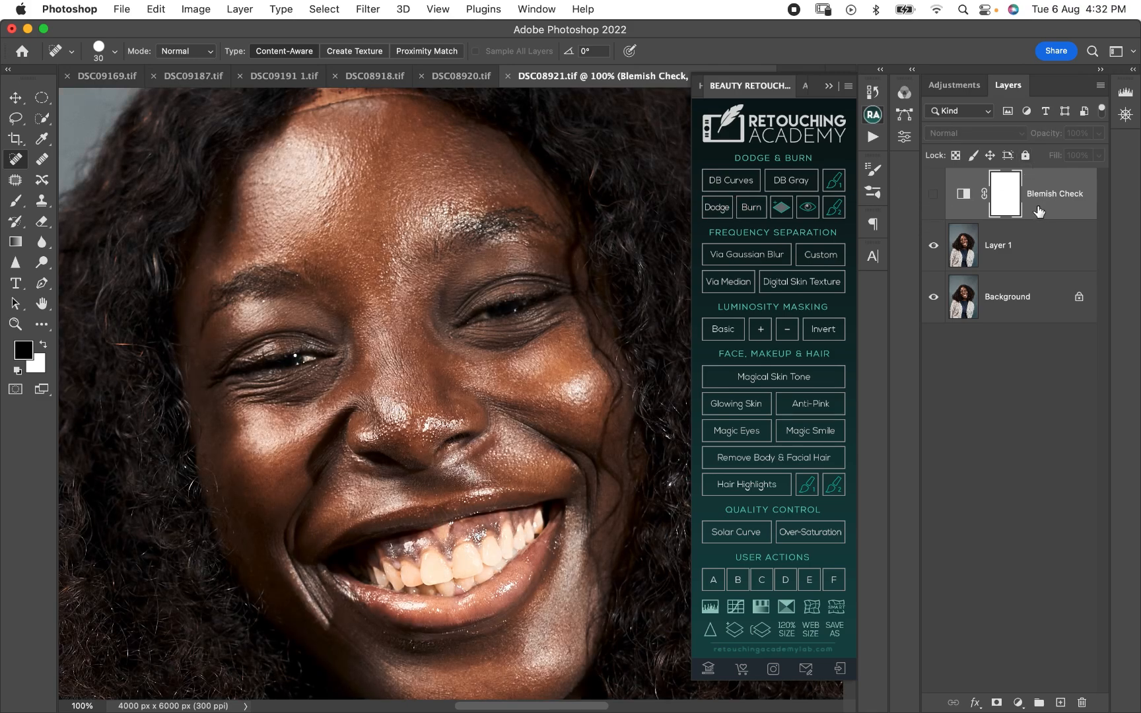
click(797, 189)
- Add a Curves adjustment layer above Blemish Check in Multiply blend mode and invert its mask to black
click(1017, 703)
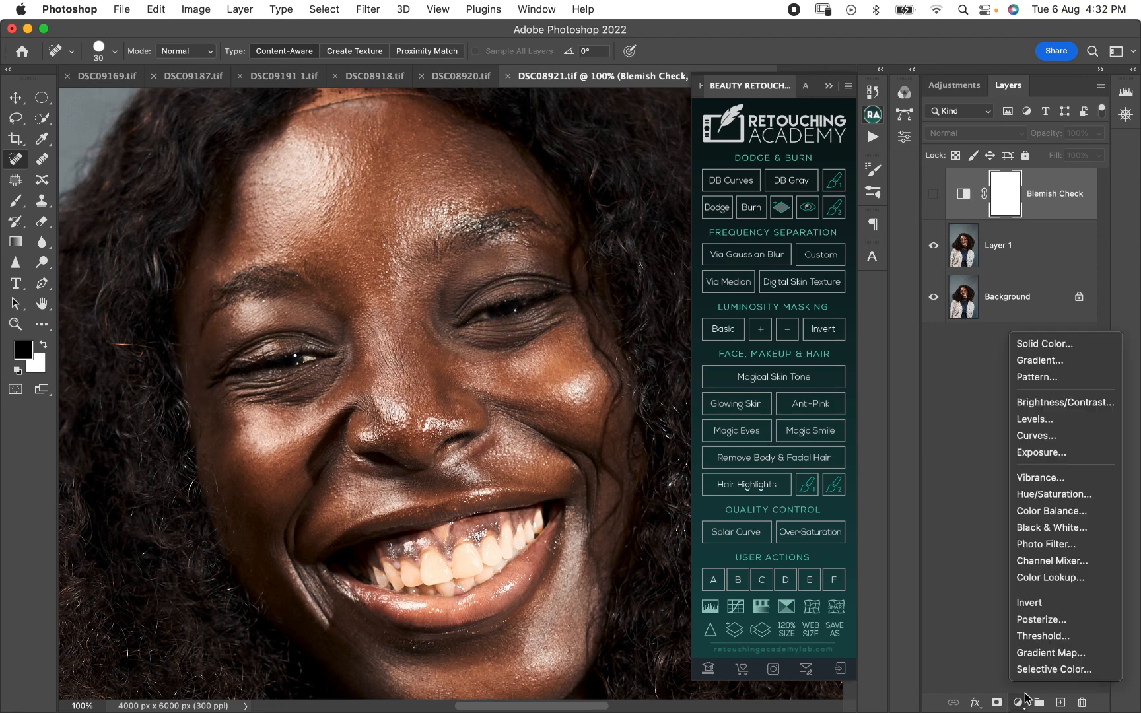
click(1038, 436)
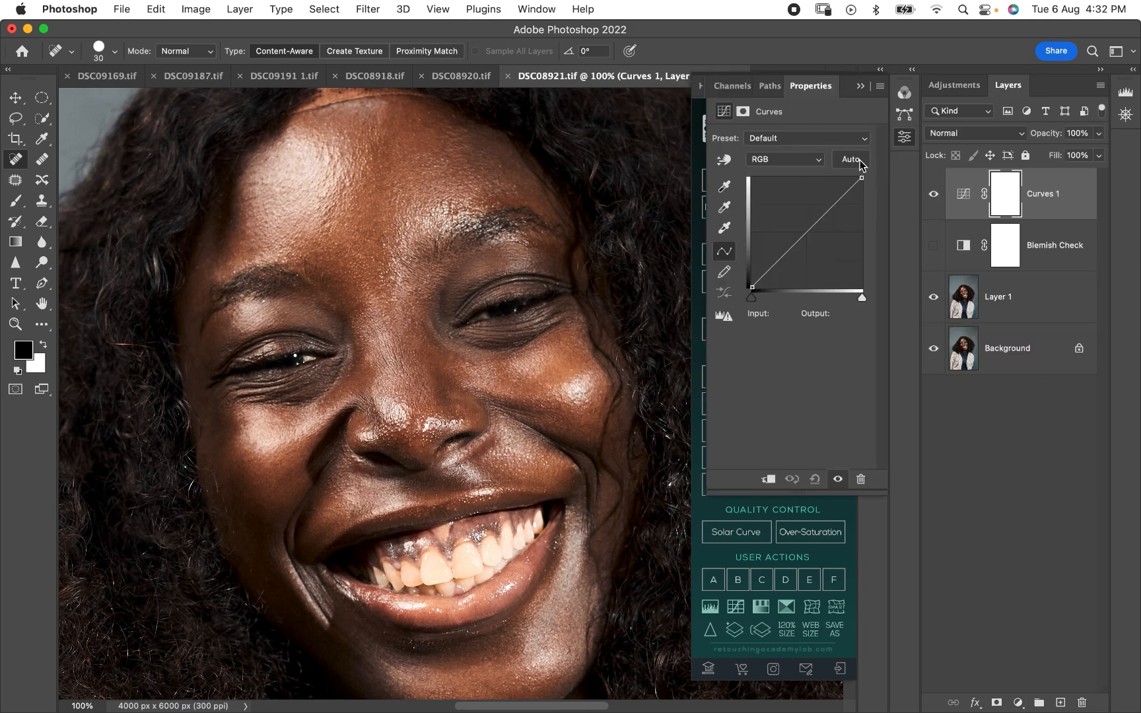
click(957, 131)
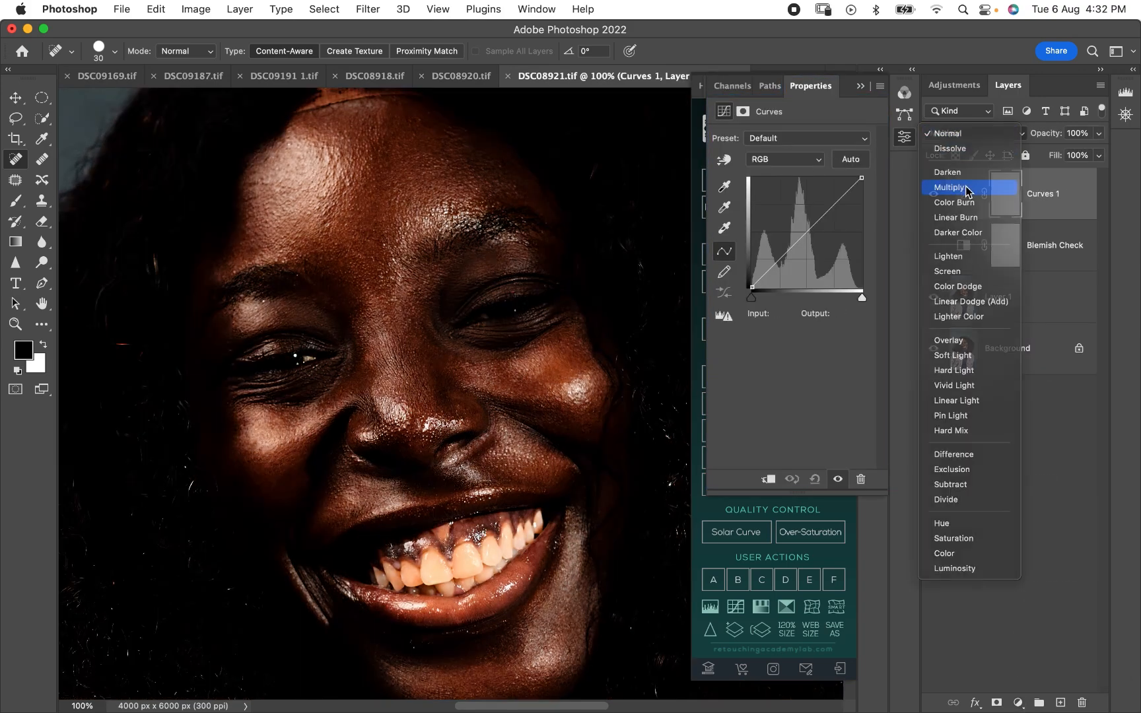
click(968, 192)
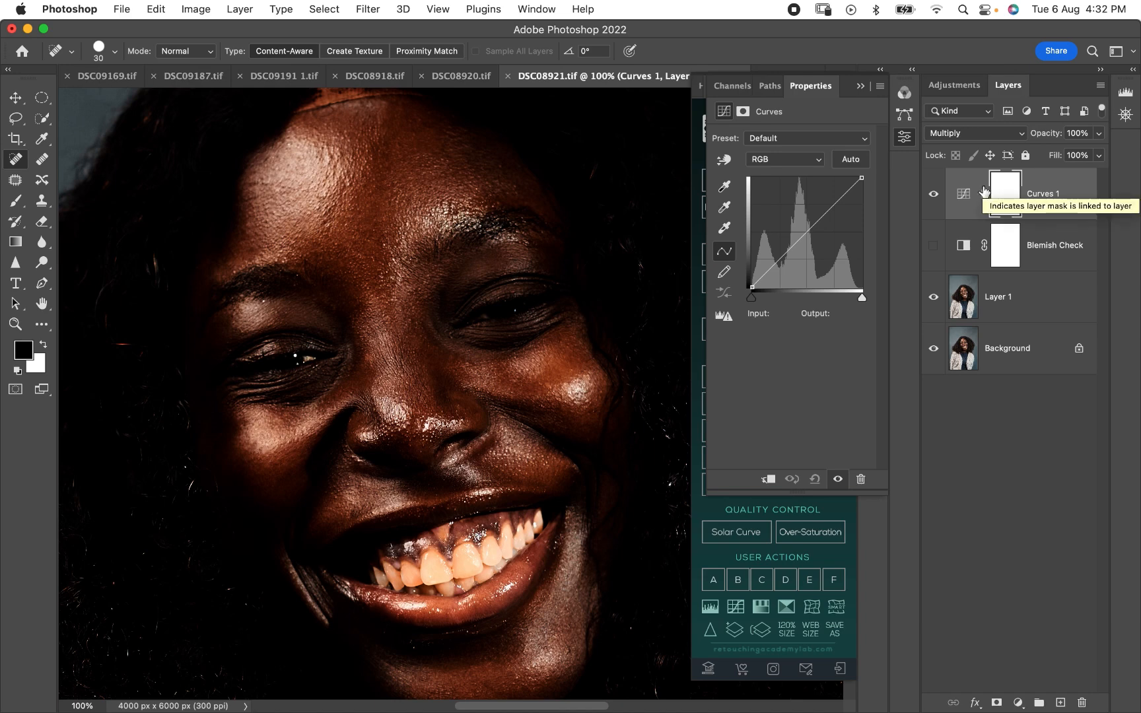
key(super+i)
- Rename the Multiply Curves layer as "burn"
click(1044, 198)
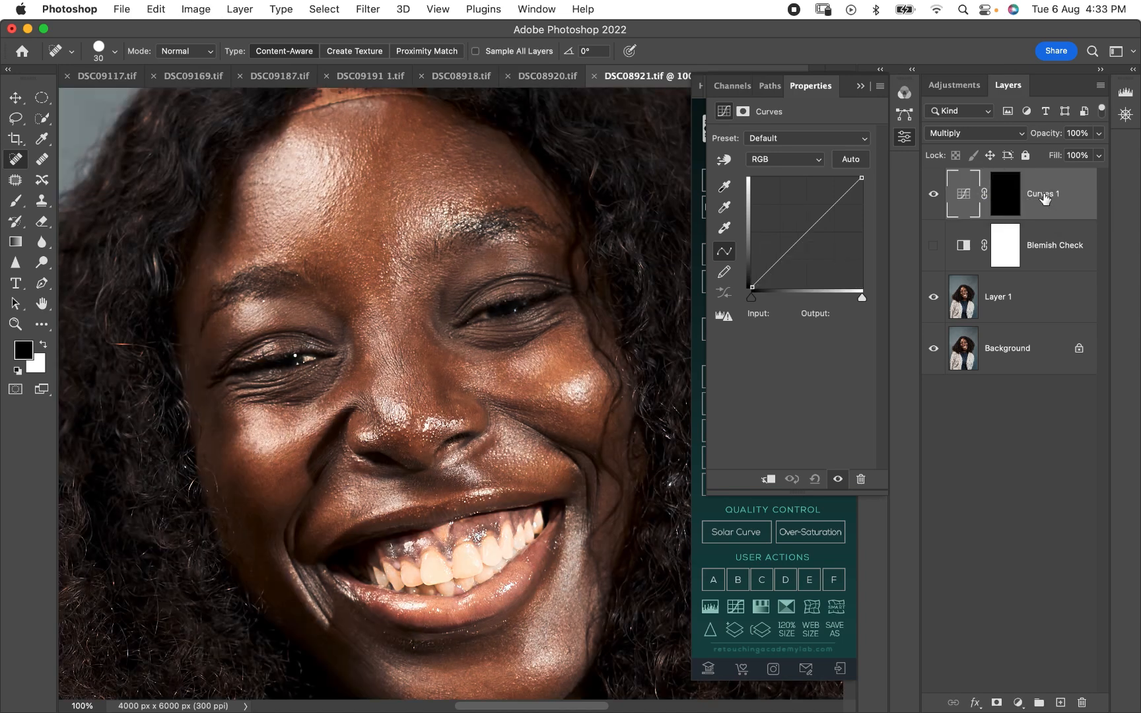
double_click(1044, 196)
text(burn)
key(Return)
- Add a second Curves adjustment layer above burn in Screen blend mode and invert its mask to black
click(1018, 703)
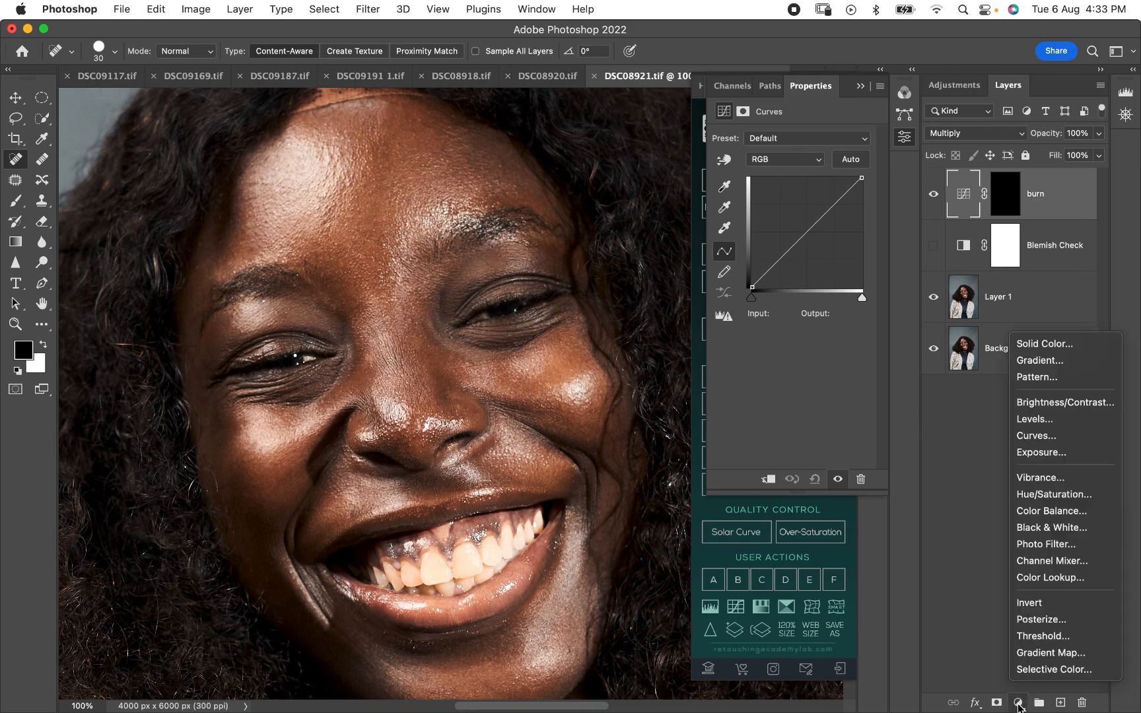
click(1041, 436)
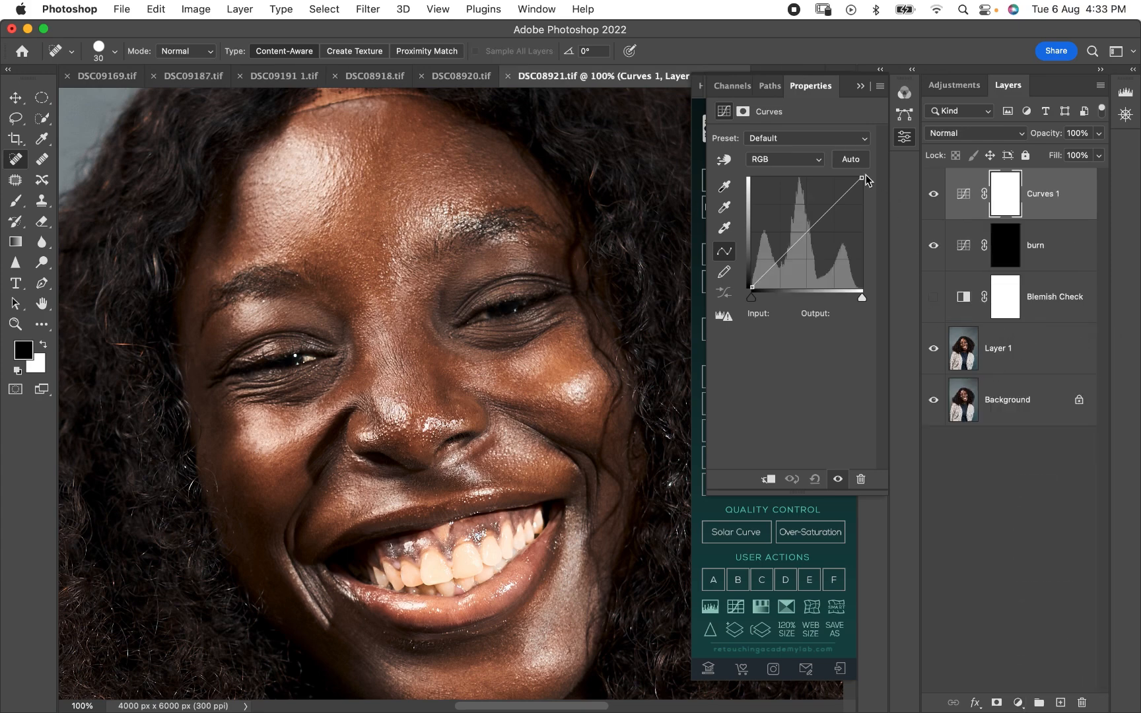
click(955, 135)
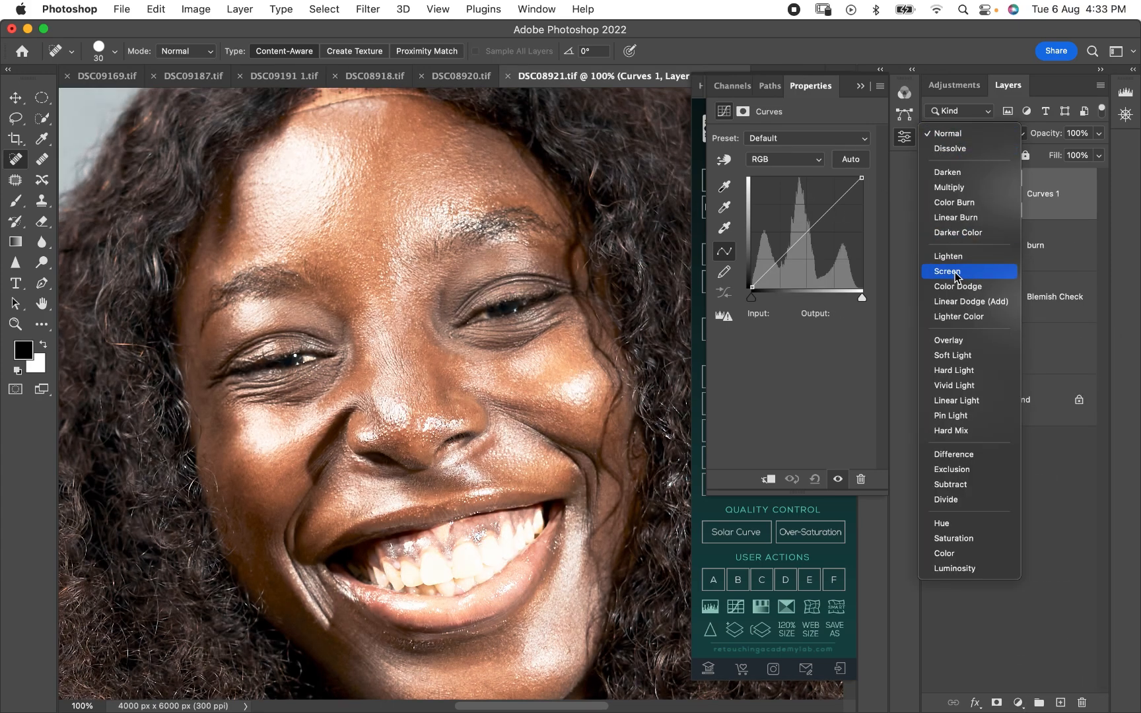
click(956, 272)
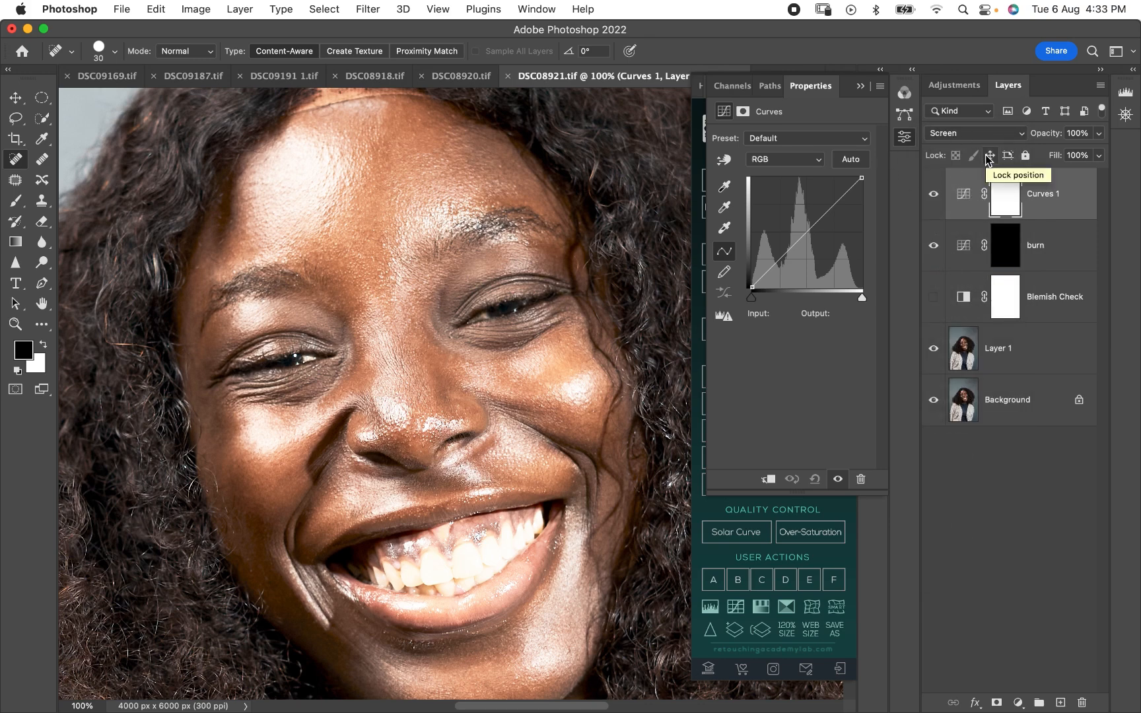
key(super+i)
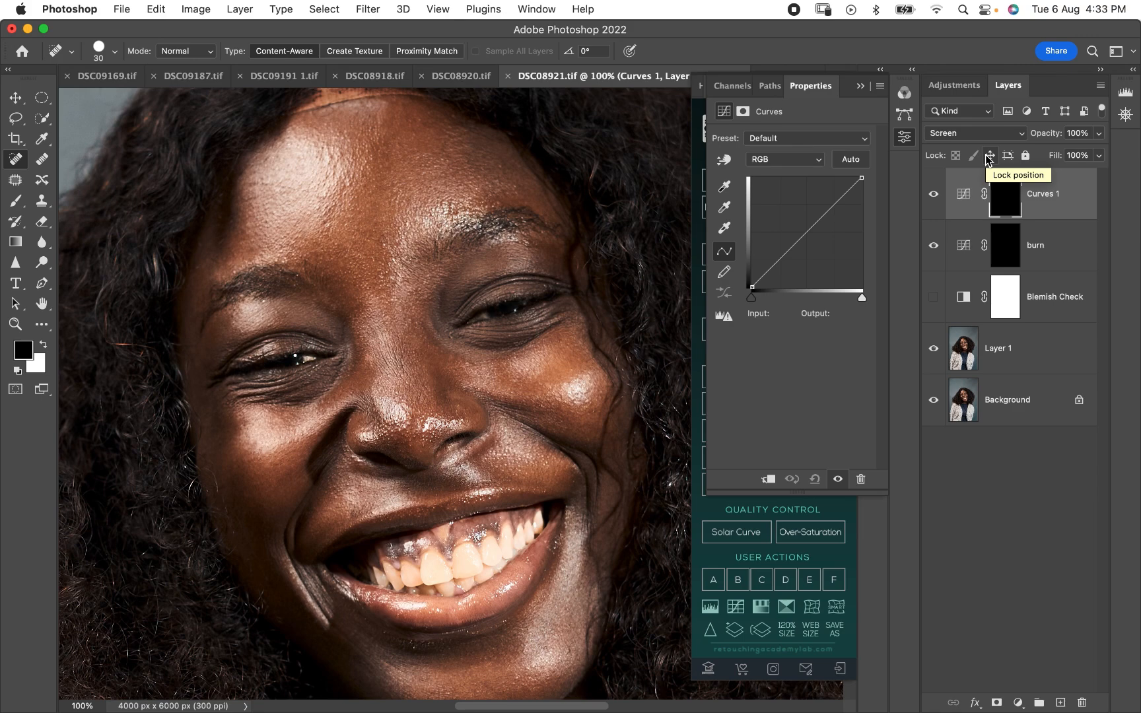
- Rename the Screen Curves layer as "dodge"
double_click(1050, 193)
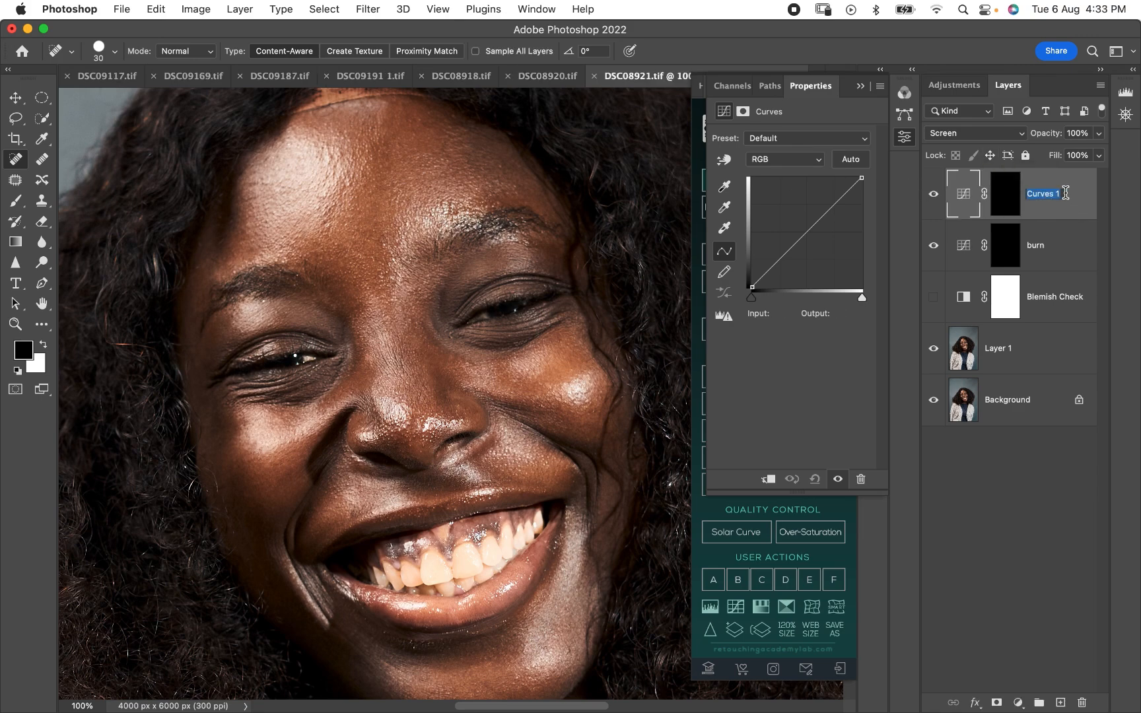
text(dodge)
key(Return)
- Group the dodge and burn layers and name the group "D N B"
shift+click(1050, 255)
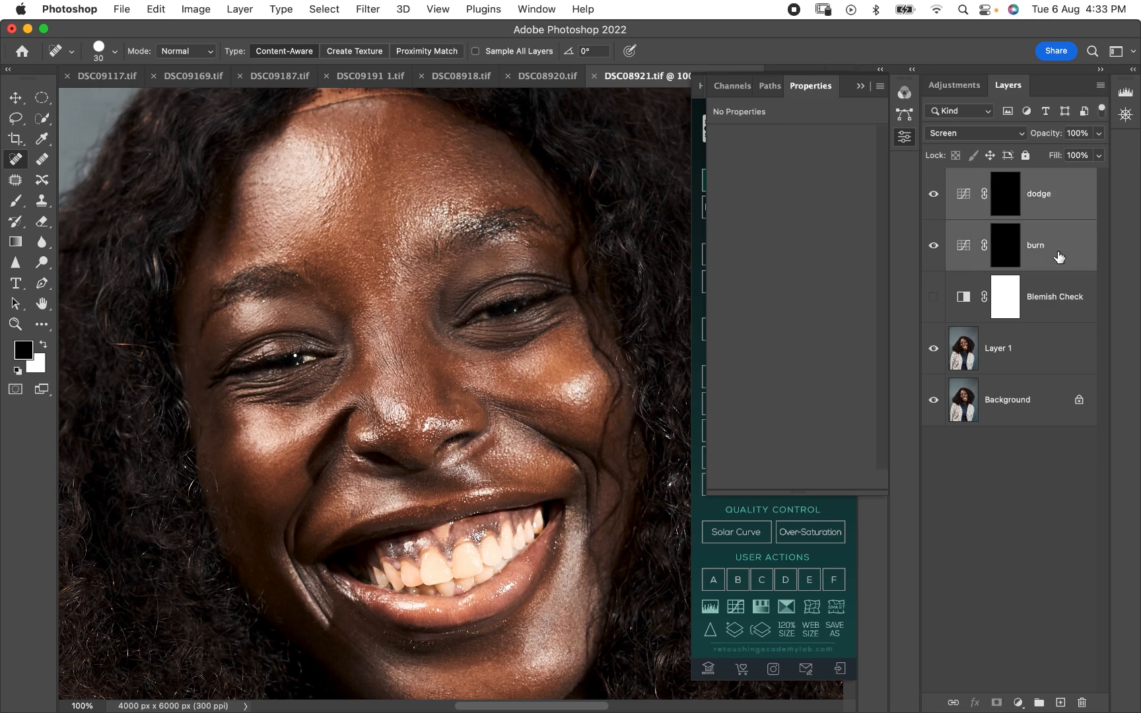
key(super+g)
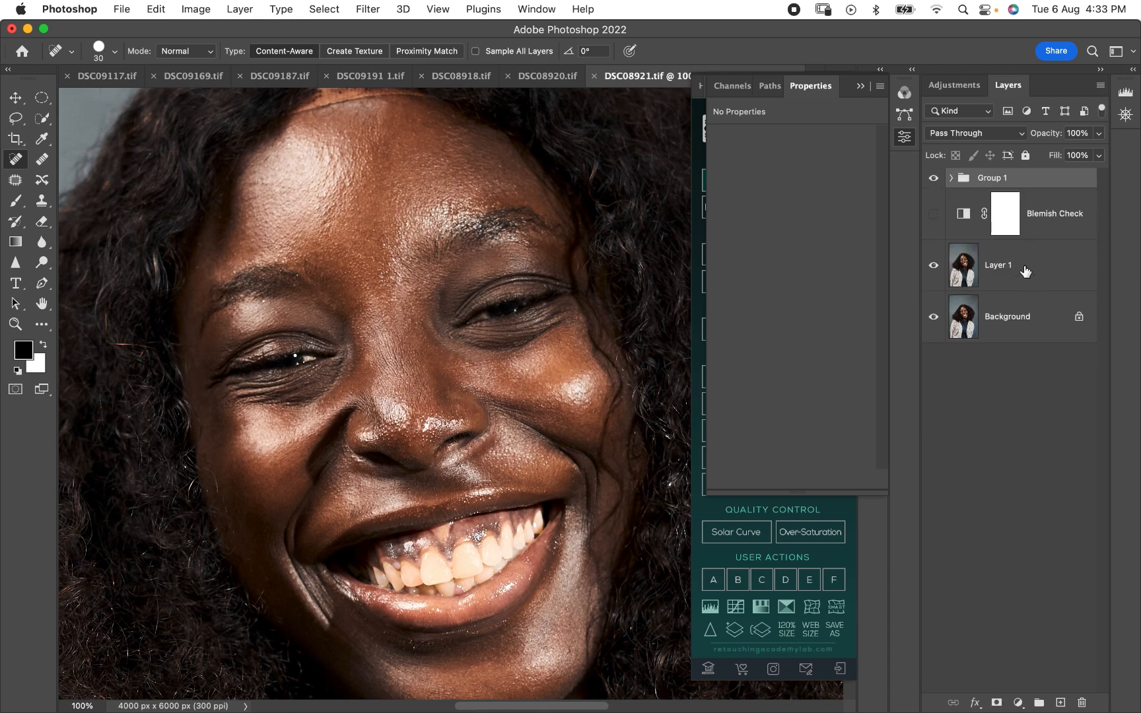
double_click(1012, 178)
text(D N B)
key(Return)
- Show the Blemish Check layer again and collapse the open properties and retouching panels
click(934, 214)
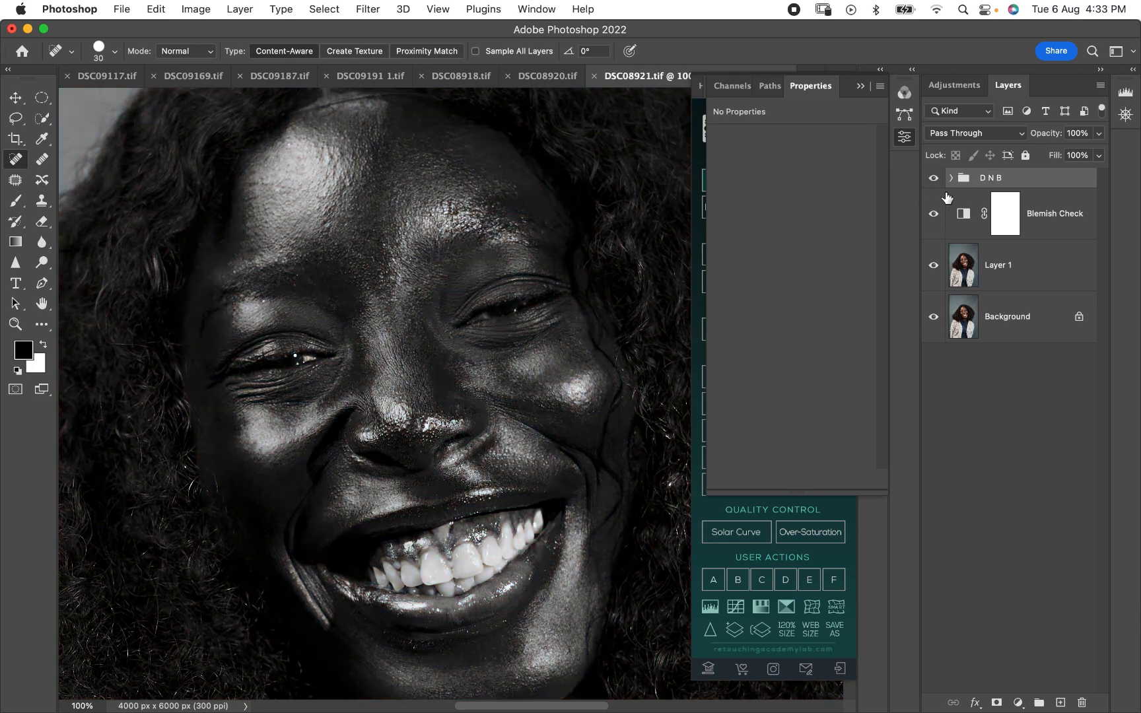
click(861, 86)
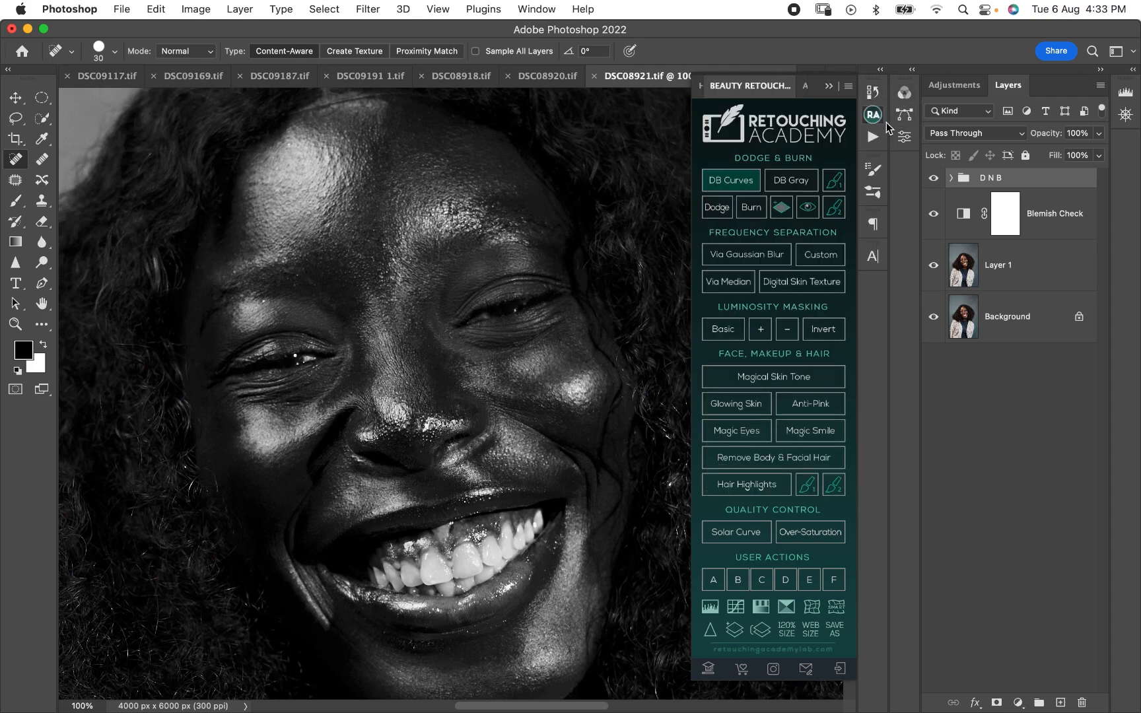
click(873, 115)
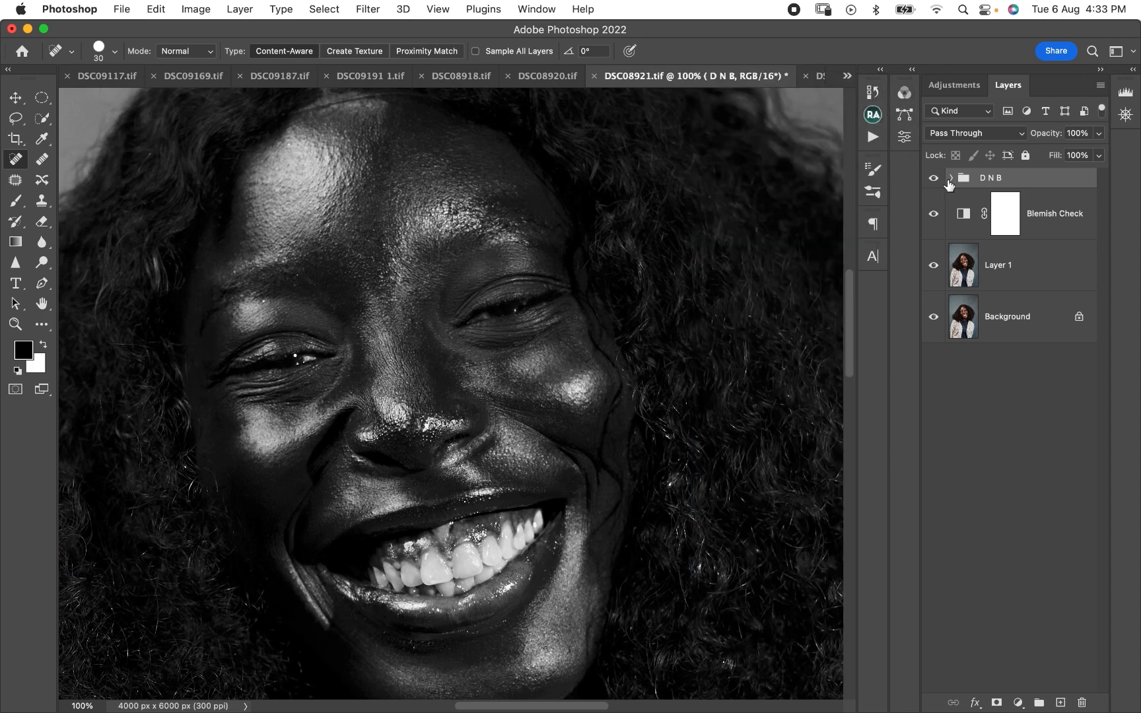
- Expand the D N B group, target the burn layer's mask, and choose the Brush tool with white as the foreground colour
click(950, 177)
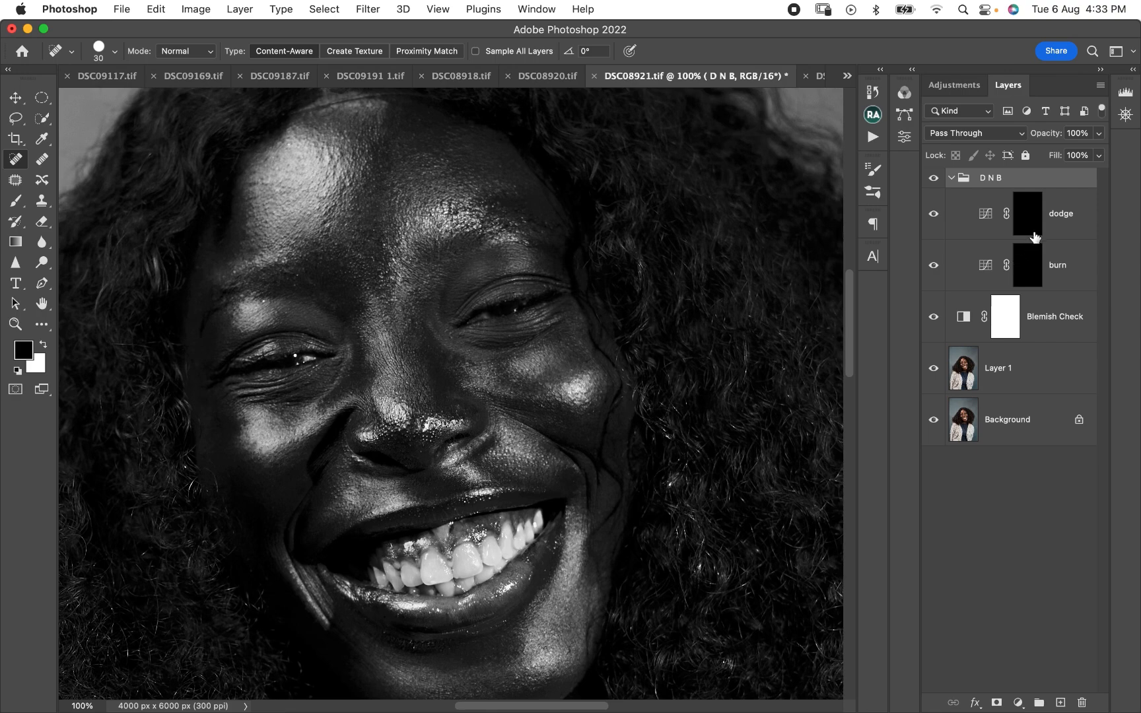
click(990, 198)
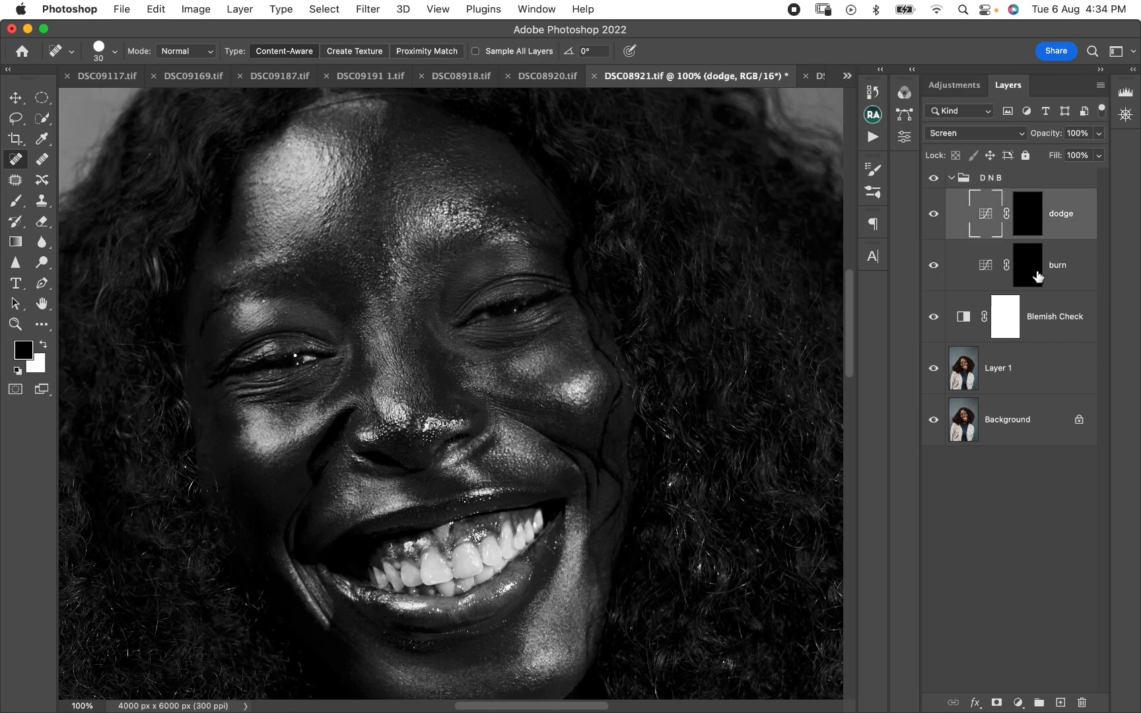
click(1035, 269)
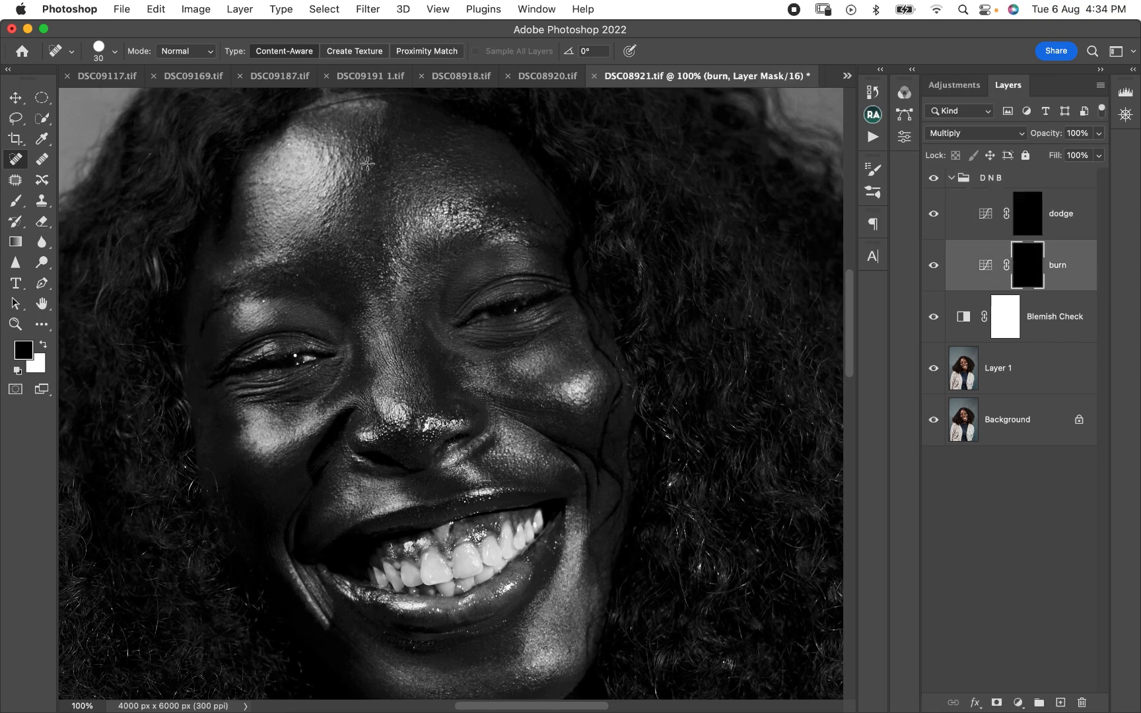
key(x)
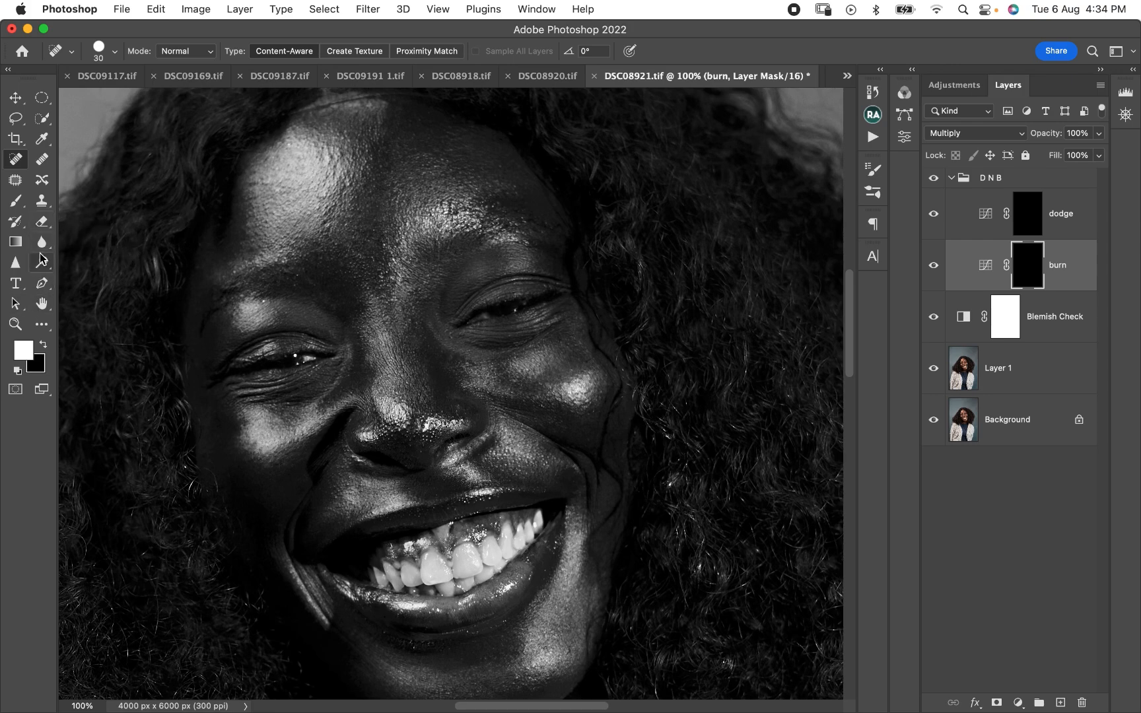
click(16, 200)
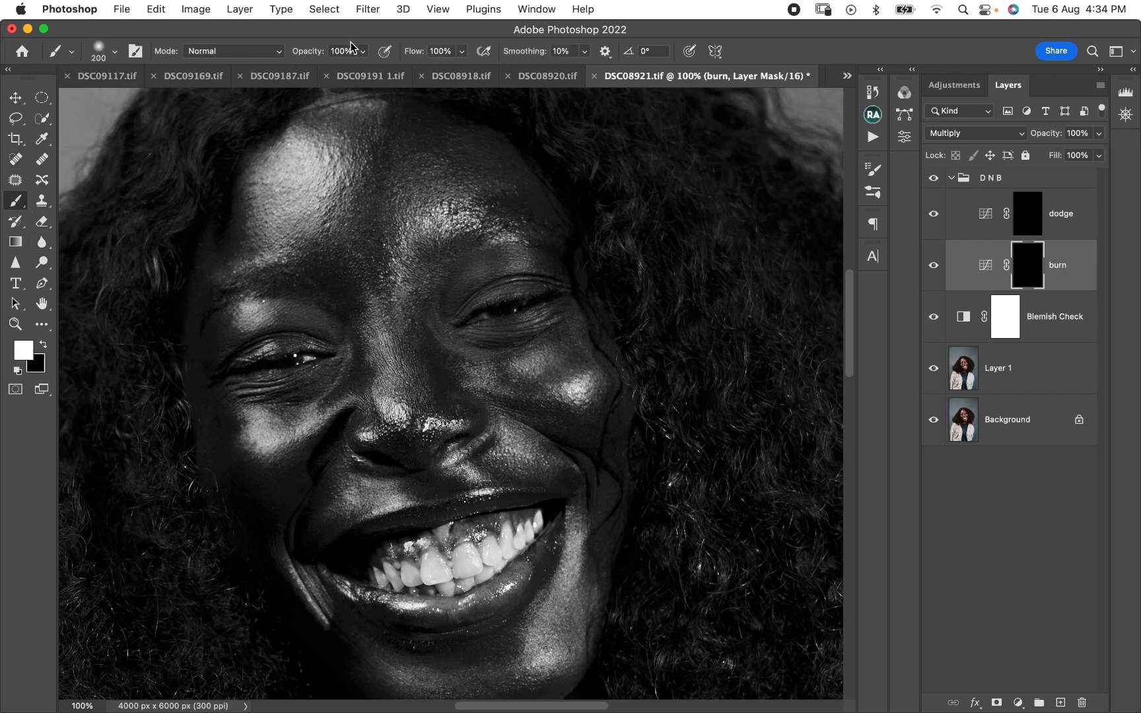
- Set the brush opacity to 7% and reduce the brush size to about 90 px
key(bracketleft)
key(bracketleft)
key(bracketleft)
key(bracketleft)
key(bracketleft)
key(bracketleft)
key(bracketleft)
key(bracketleft)
click(342, 51)
text(7)
key(Tab)
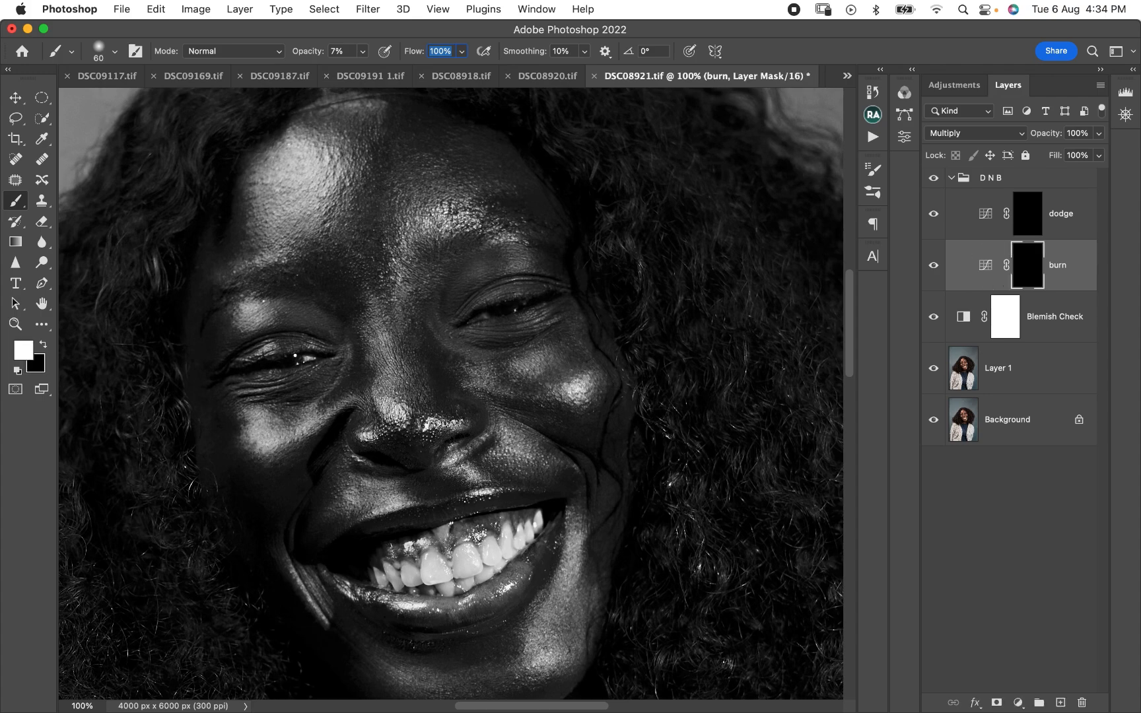
key(Return)
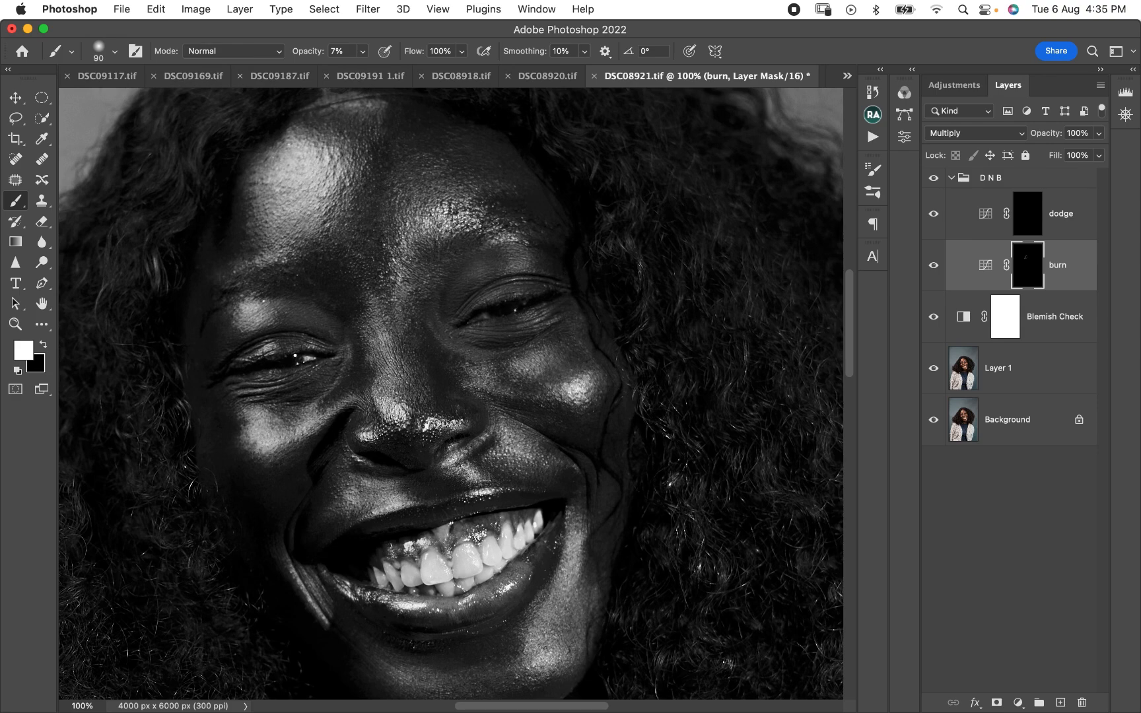
- Paint faint white strokes on the burn mask over the bright patches of the upper face, adjusting the brush size up to 125 px
key(bracketright)
key(bracketright)
key(bracketleft)
key(bracketleft)
key(bracketleft)
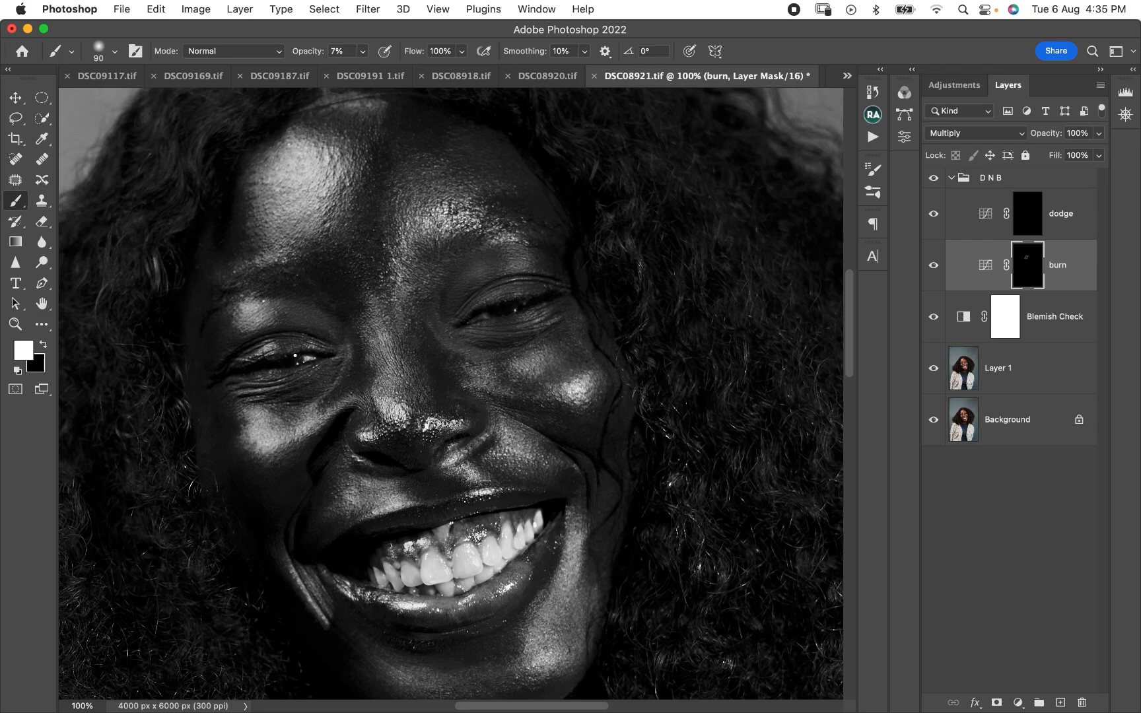
key(bracketright)
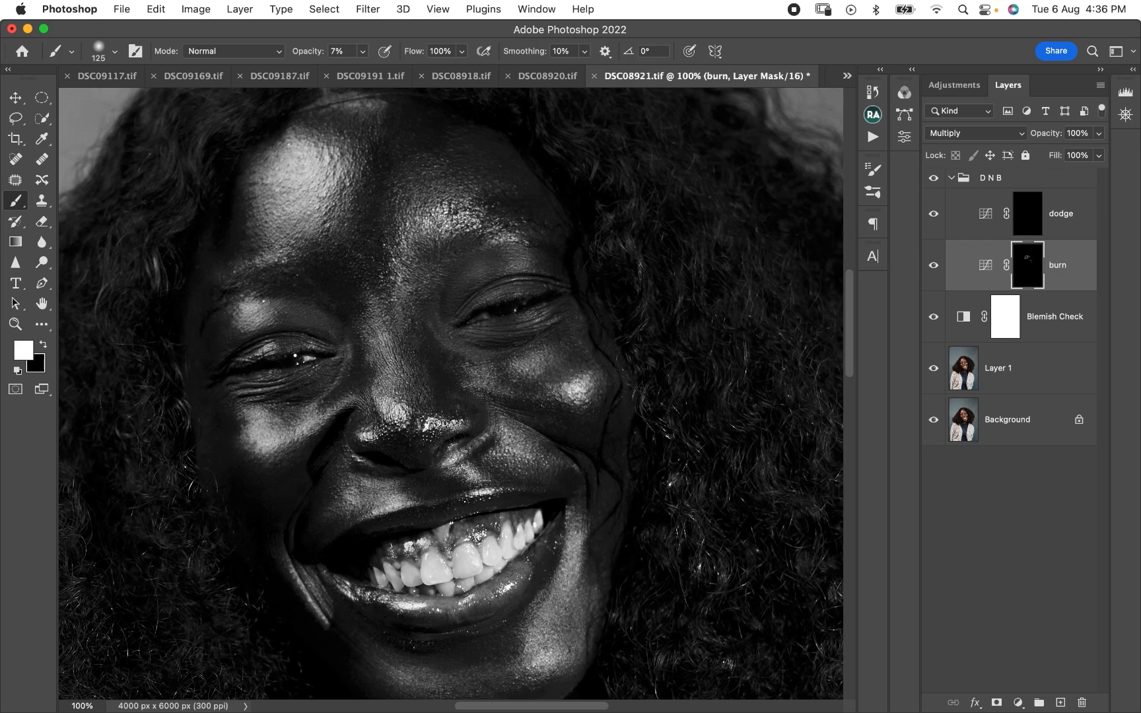
- Continue the 7% burn strokes with the 125 px brush over the lower face and remaining highlights
scroll(451, 394, down, 7)
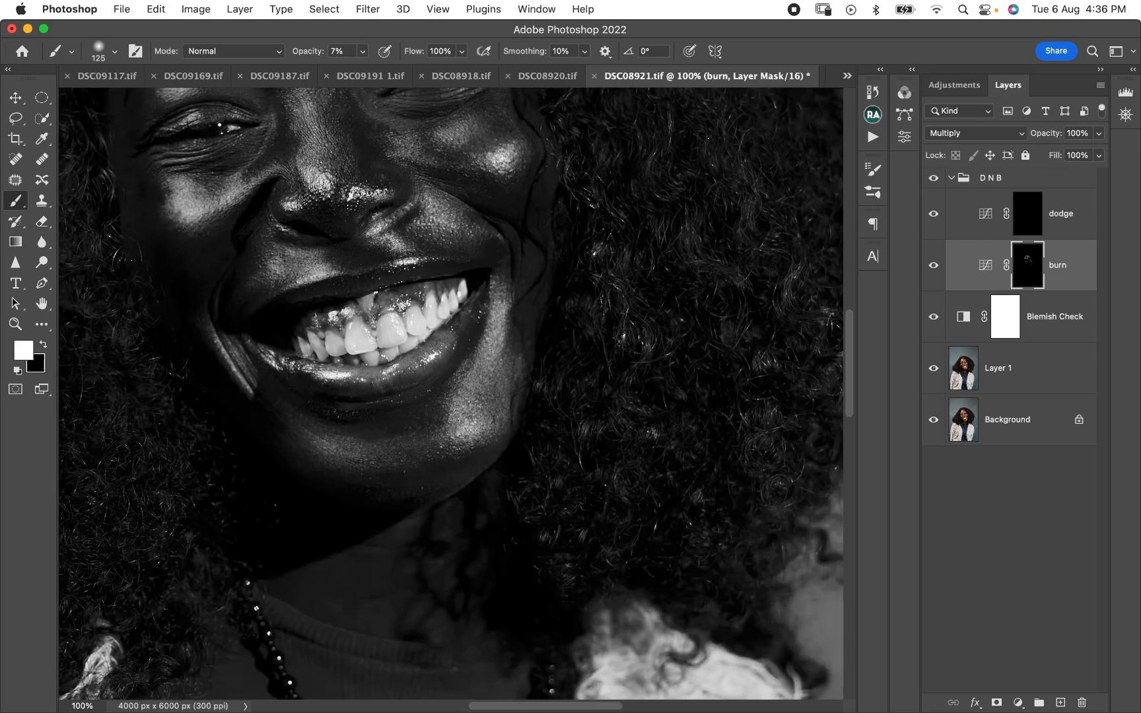
scroll(451, 393, down, 5)
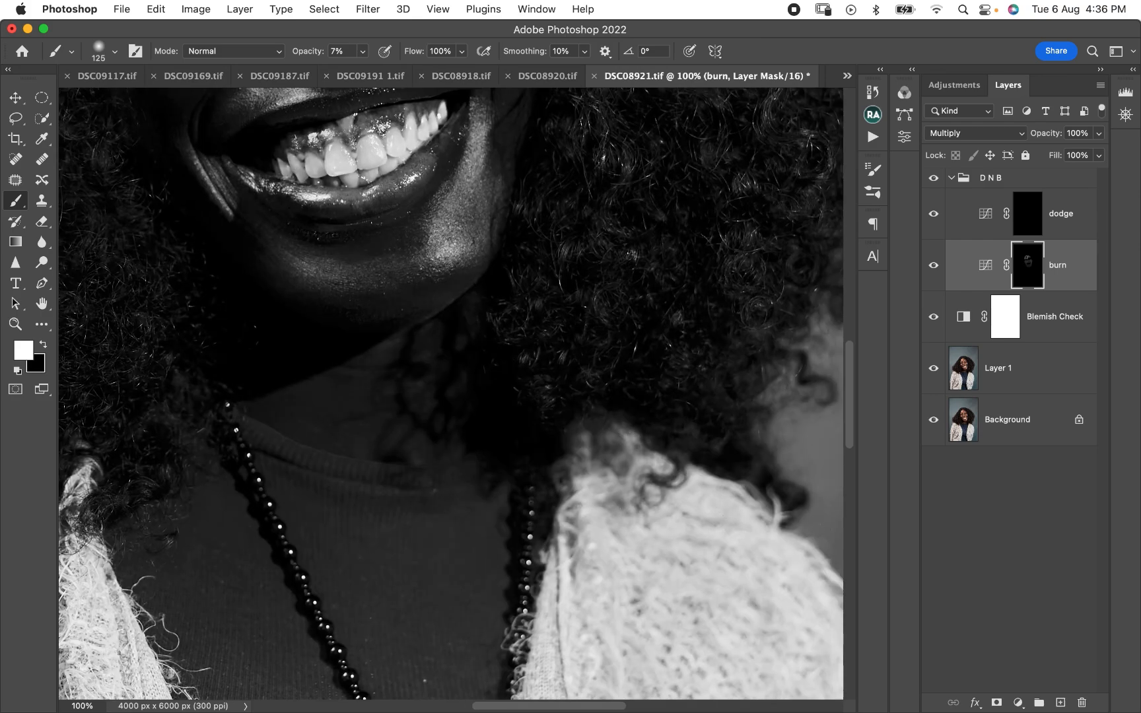
scroll(451, 394, up, 5)
scroll(451, 394, left, 5)
scroll(451, 394, up, 3)
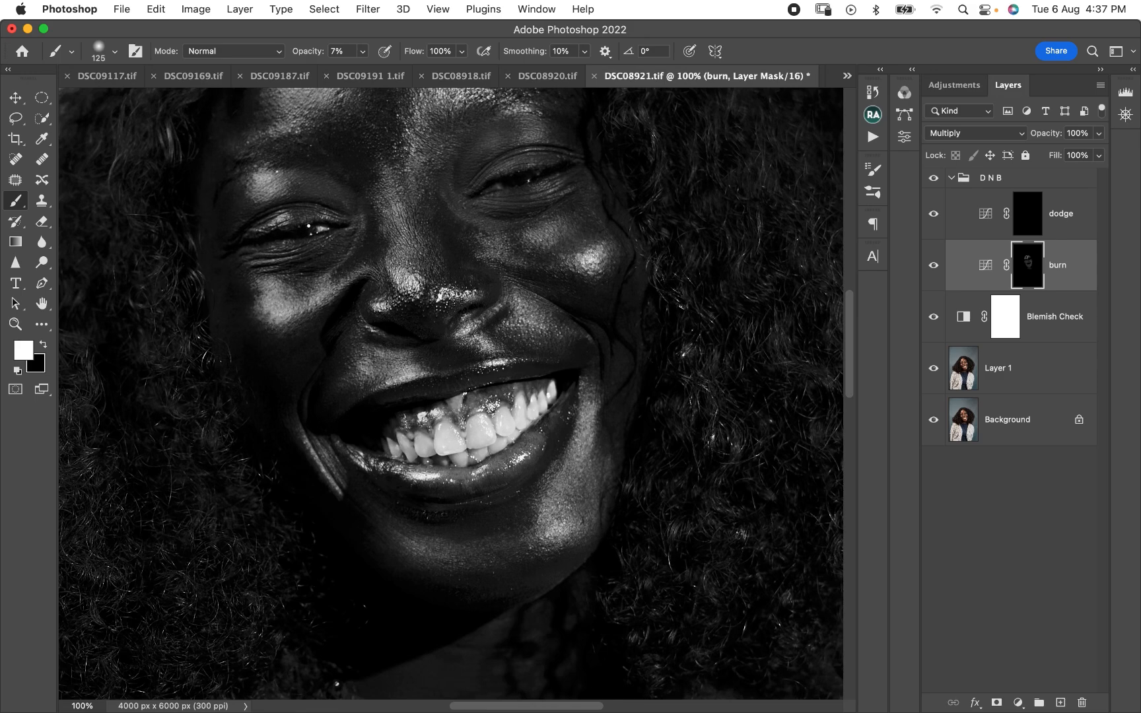
scroll(451, 394, up, 4)
scroll(451, 394, left, 2)
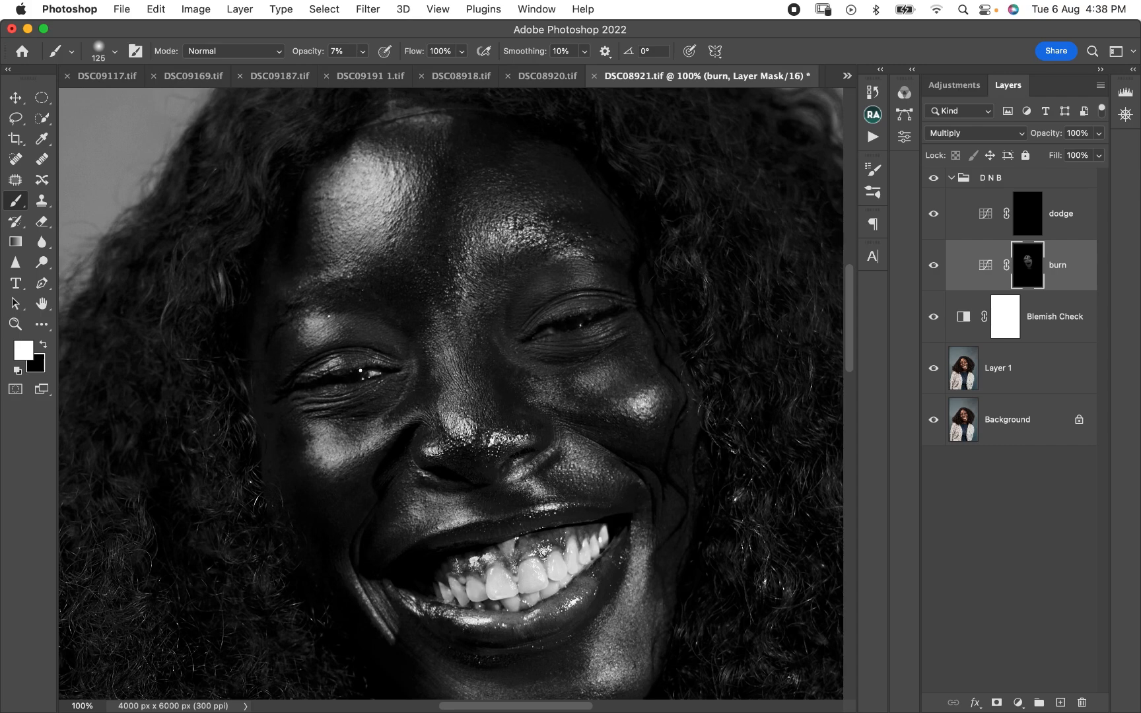
- Collapse the D N B group and hide the Blemish Check layer to view the whole portrait in colour
key(super+minus)
key(super+minus)
key(super+minus)
key(super+minus)
scroll(451, 394, down, 1)
scroll(451, 393, left, 1)
click(951, 177)
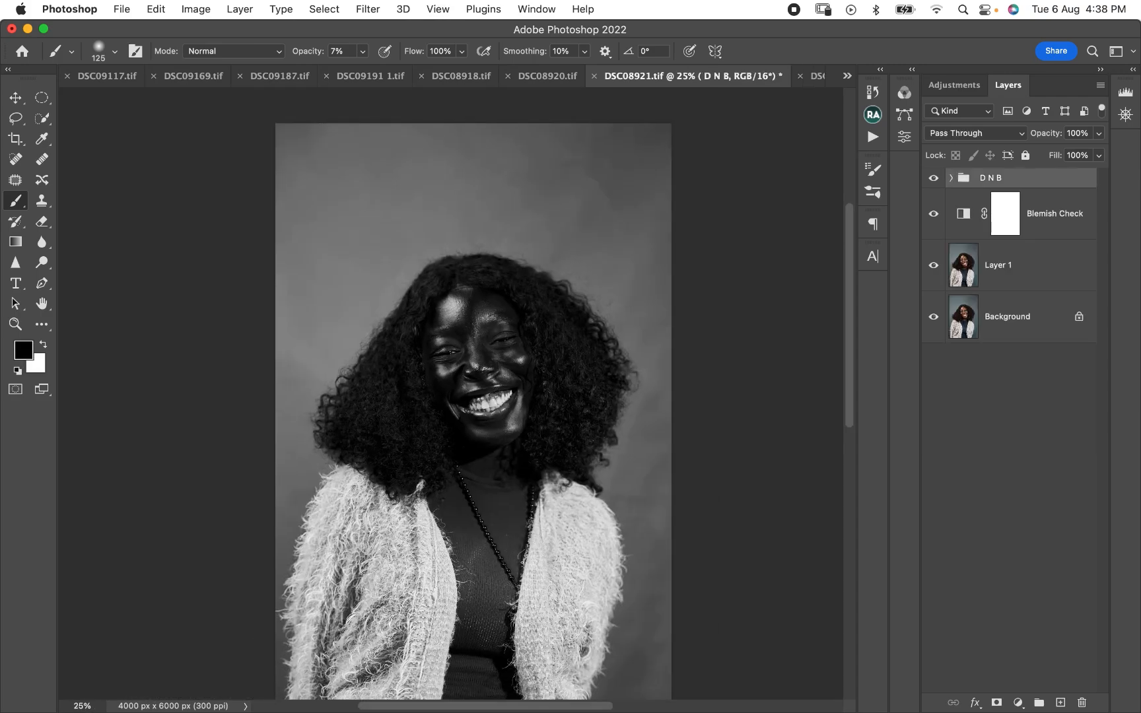
click(933, 213)
- Toggle the D N B group's visibility to compare the portrait before and after burning, both in full view and close up on the face
click(933, 178)
click(933, 178)
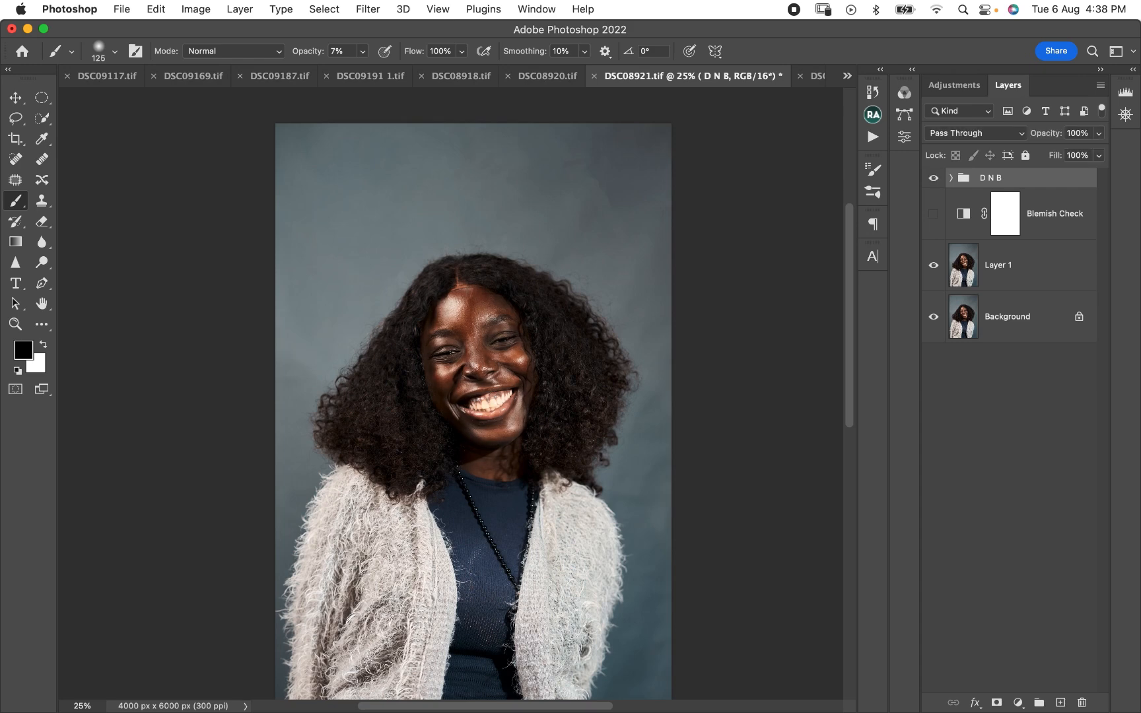
click(933, 177)
click(933, 178)
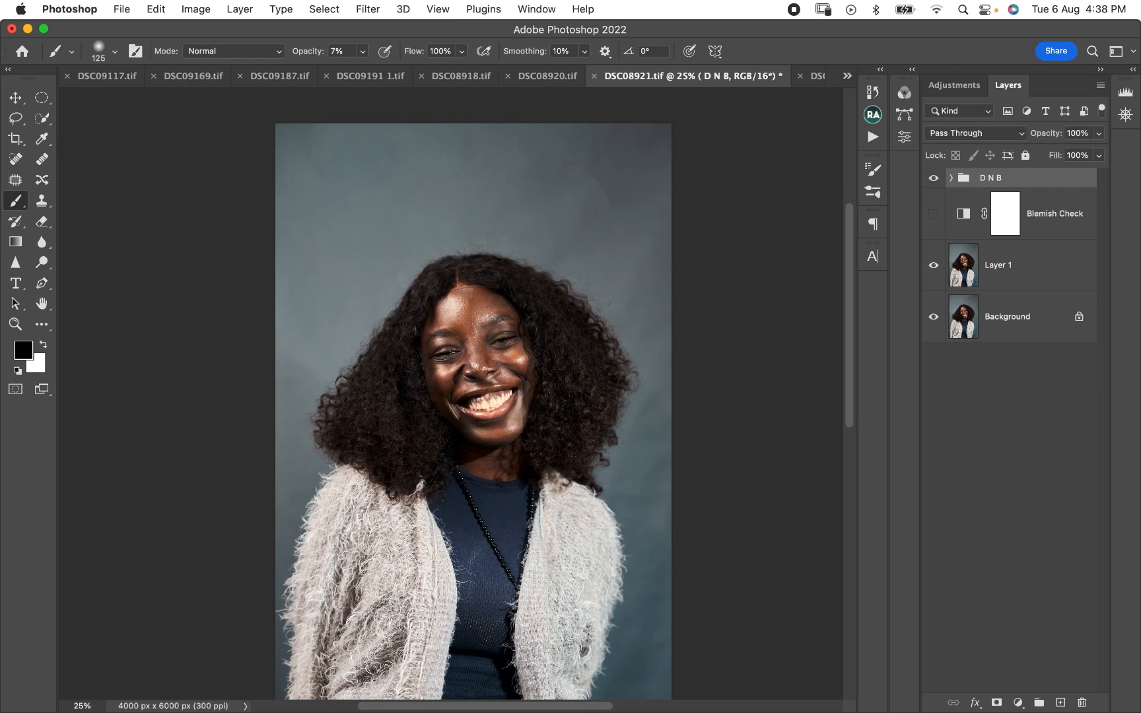
click(933, 177)
click(933, 177)
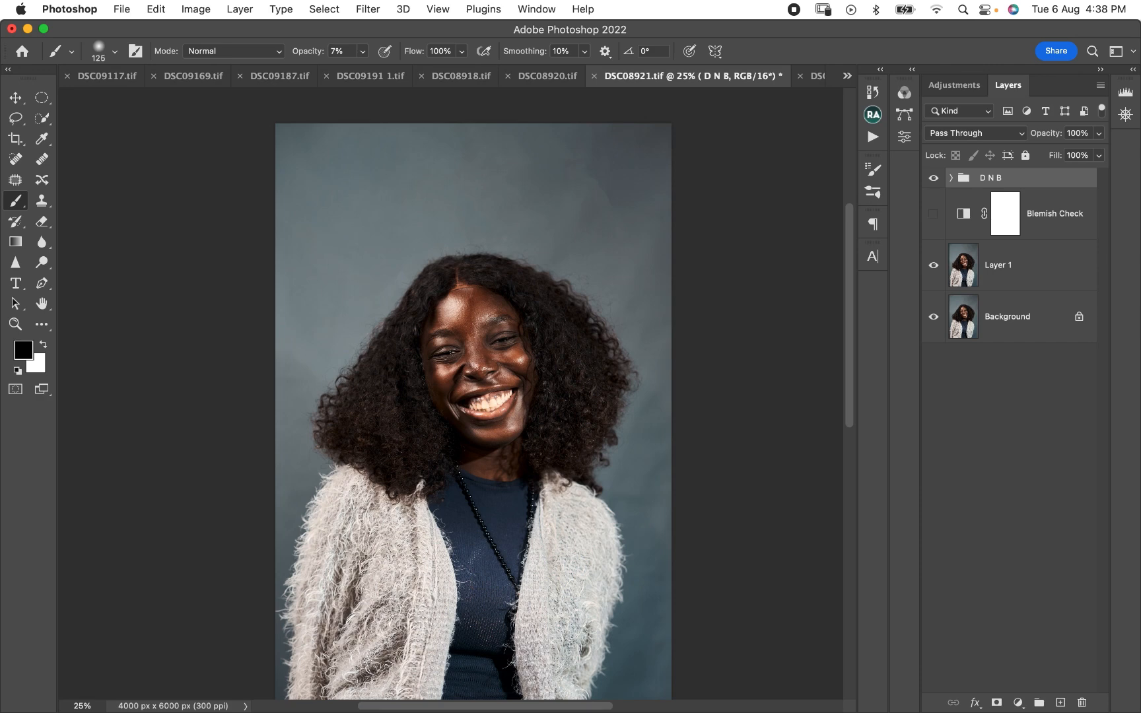
click(933, 177)
click(933, 178)
key(super+plus)
key(super+plus)
key(super+plus)
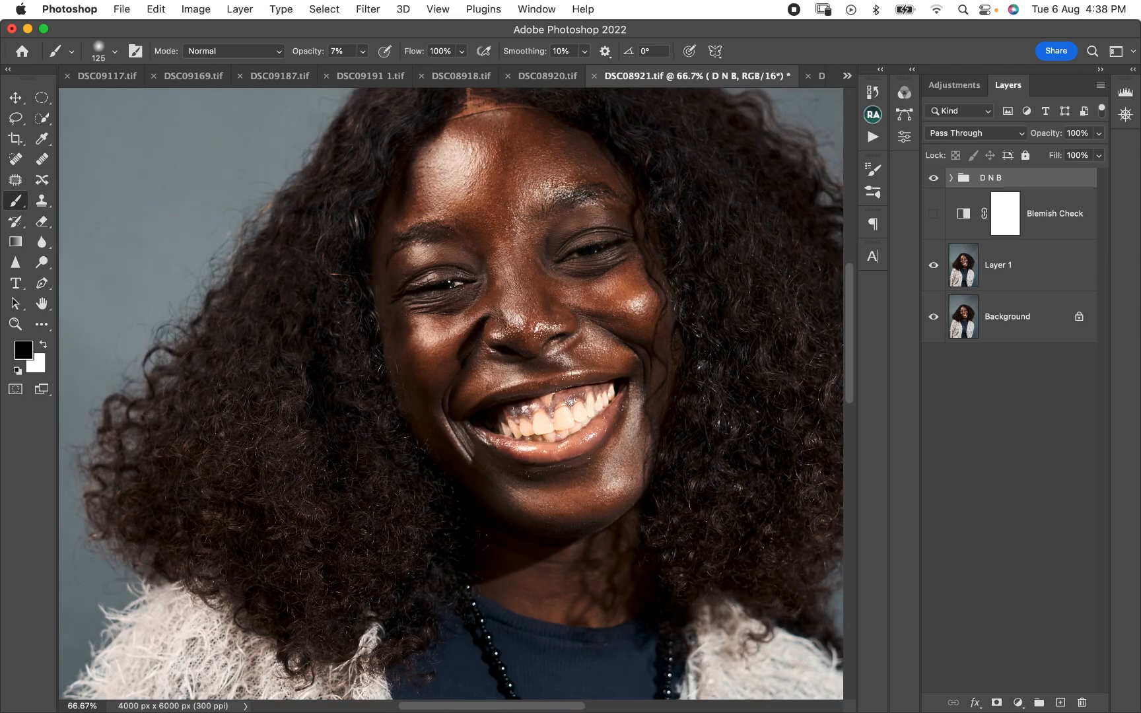
click(933, 178)
click(933, 178)
- Expand the D N B group, target the dodge layer's mask, and show the Blemish Check layer again
click(951, 177)
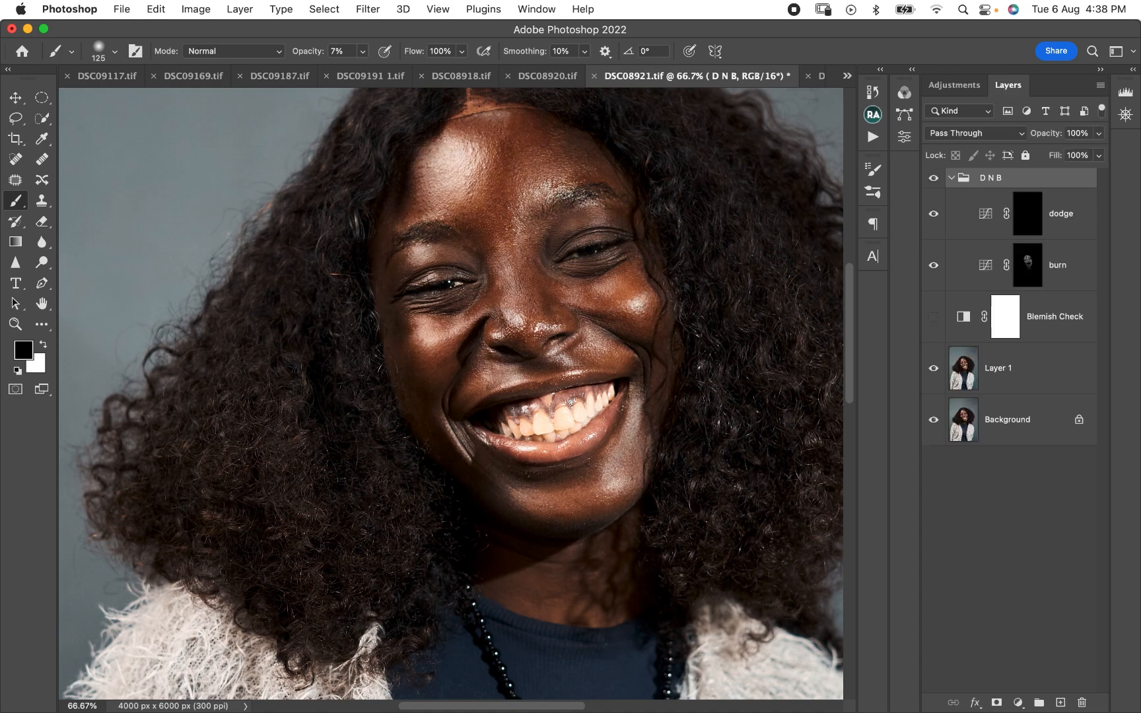
click(1027, 265)
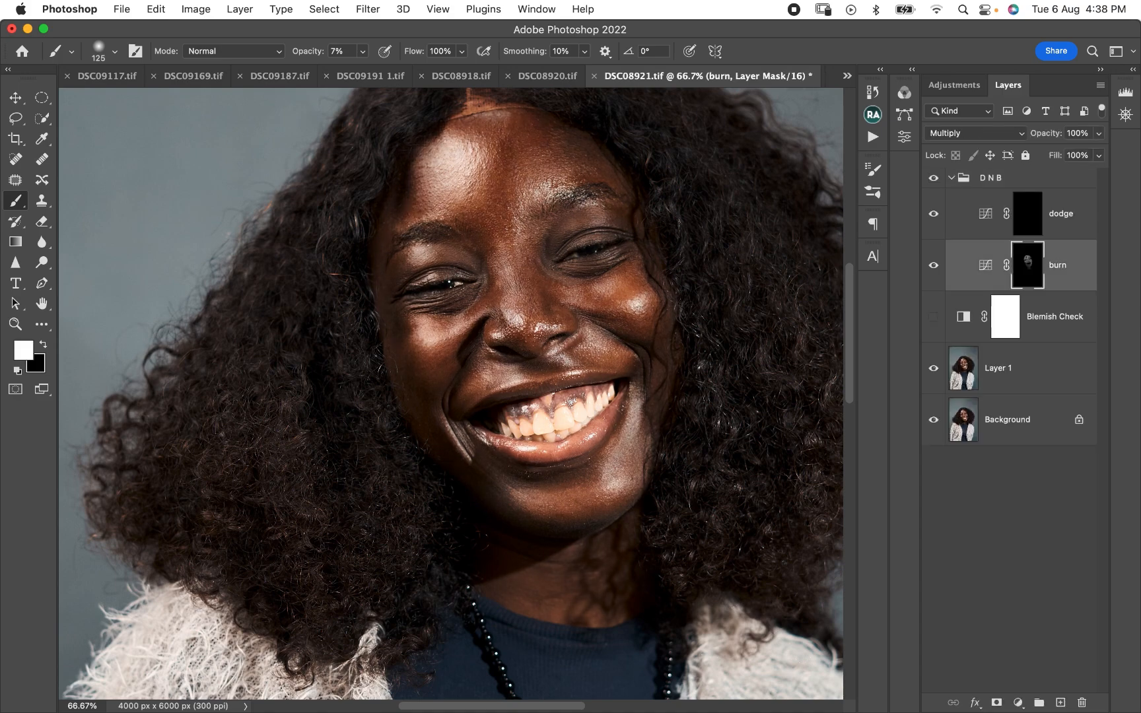
click(1027, 213)
click(933, 213)
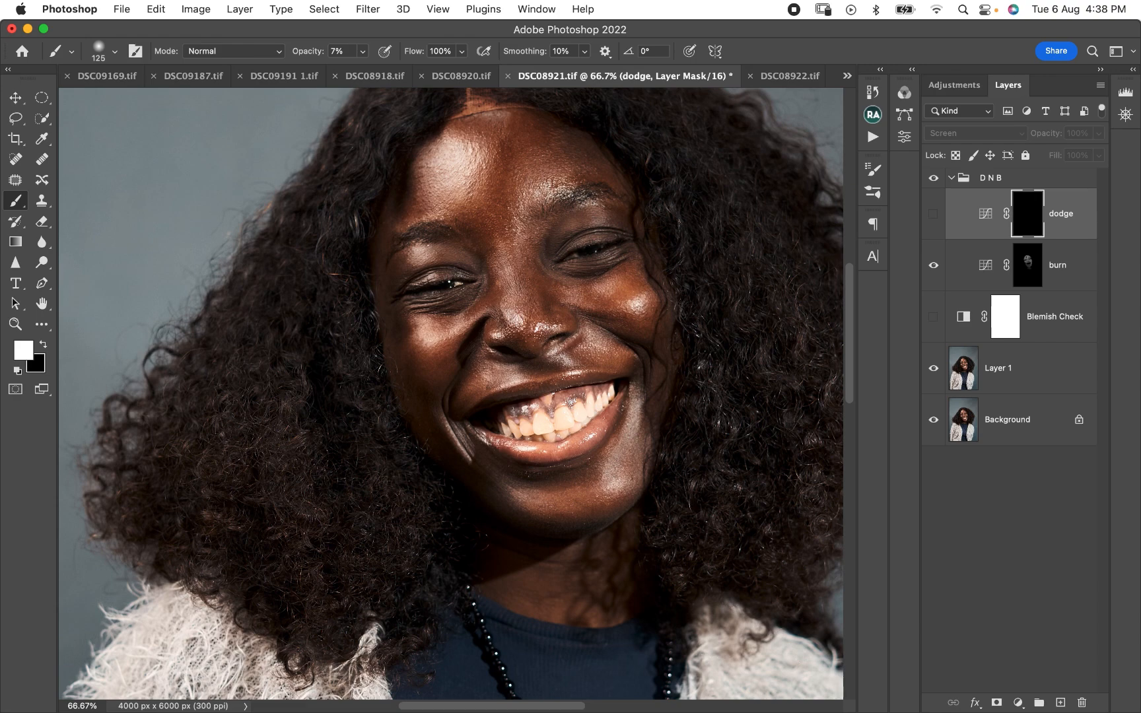
click(933, 317)
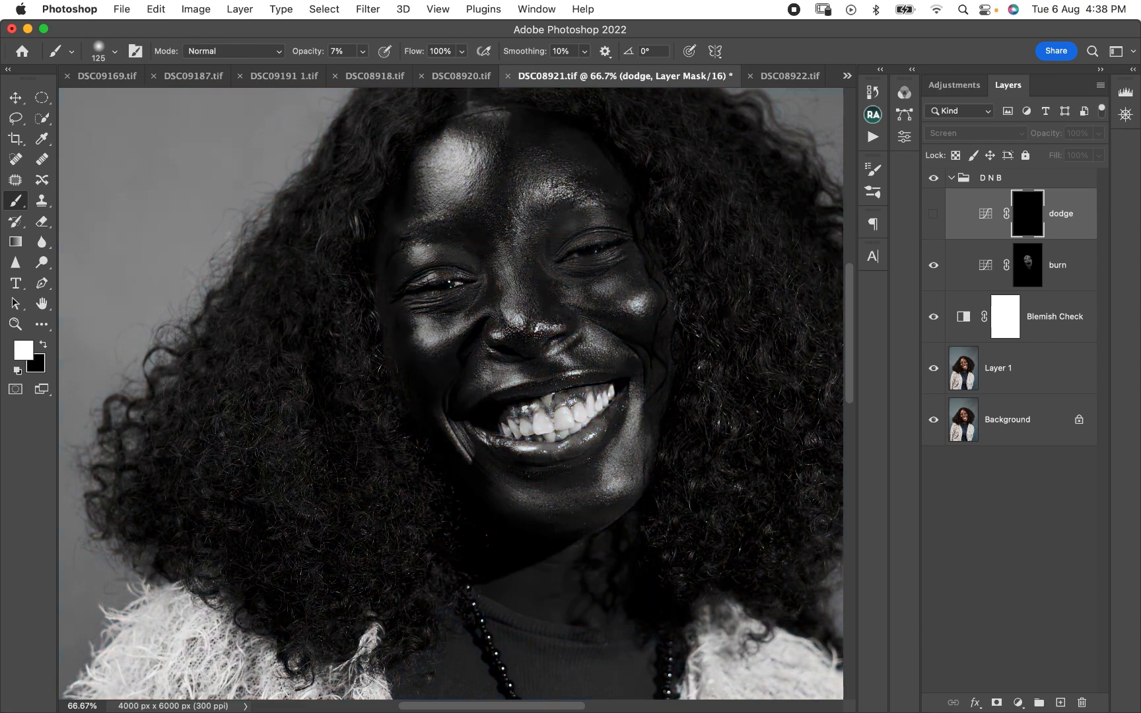
click(933, 214)
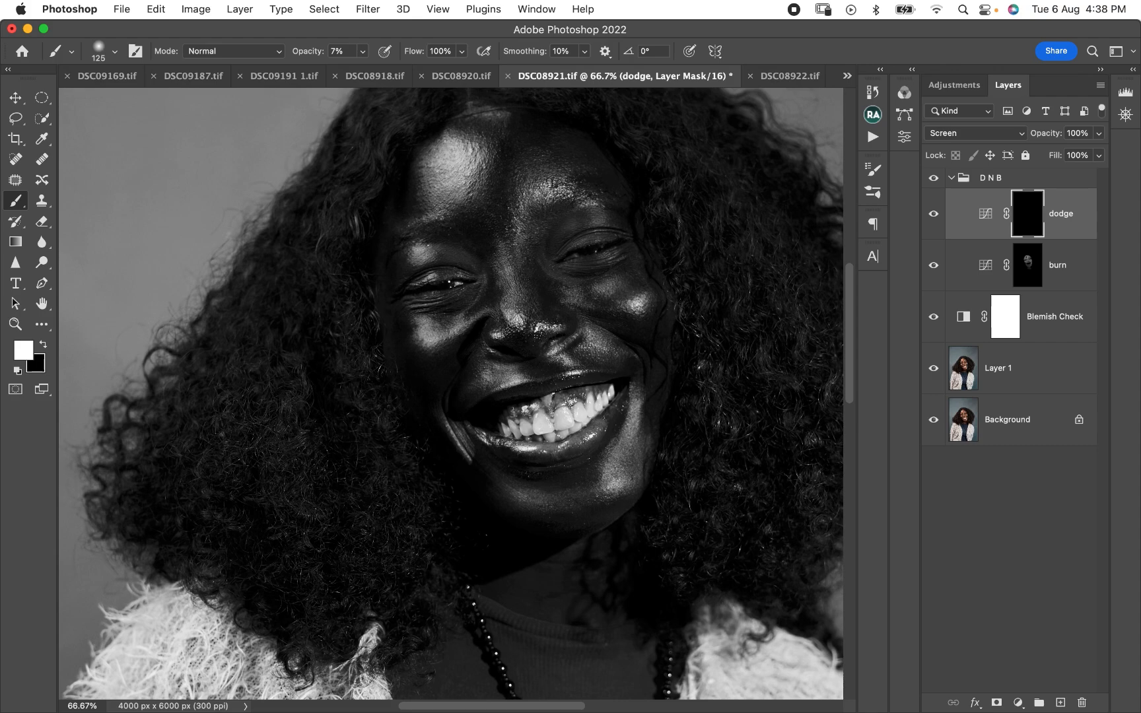
- Paint faint white strokes on the dodge mask to lighten the dark areas of the face, varying the brush size up to 250 px
key(bracketright)
key(bracketright)
key(bracketleft)
key(bracketright)
key(bracketright)
key(bracketleft)
key(bracketleft)
key(bracketleft)
key(bracketleft)
key(bracketright)
key(bracketleft)
key(bracketleft)
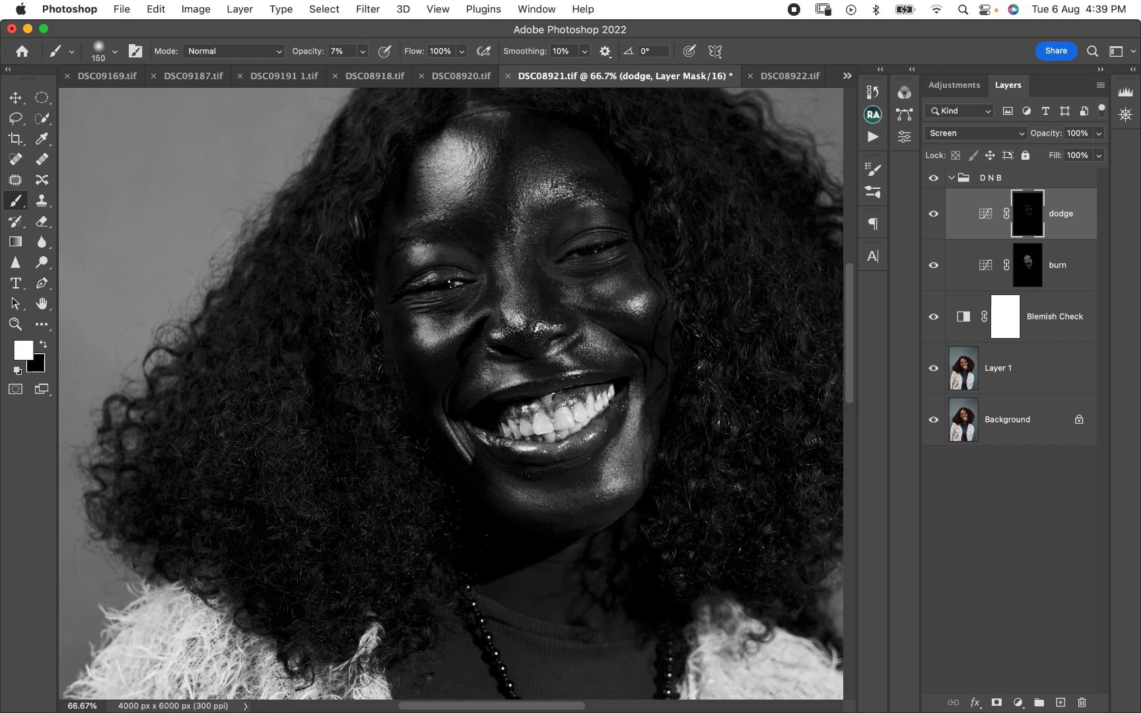
key(bracketright)
key(bracketleft)
key(bracketleft)
key(bracketleft)
key(bracketright)
key(bracketleft)
key(bracketleft)
key(bracketleft)
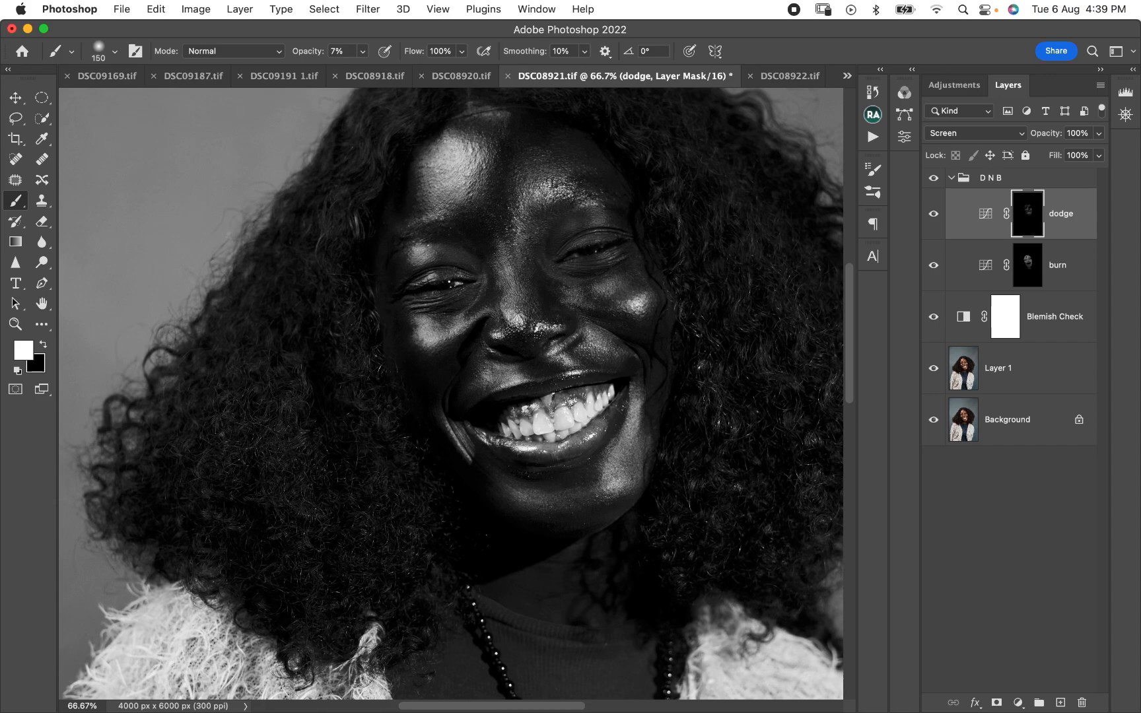
key(bracketleft)
key(bracketright)
key(bracketright)
key(bracketleft)
key(bracketright)
- Hide the Blemish Check layer and toggle the collapsed D N B group to compare the portrait with and without dodge and burn
click(952, 177)
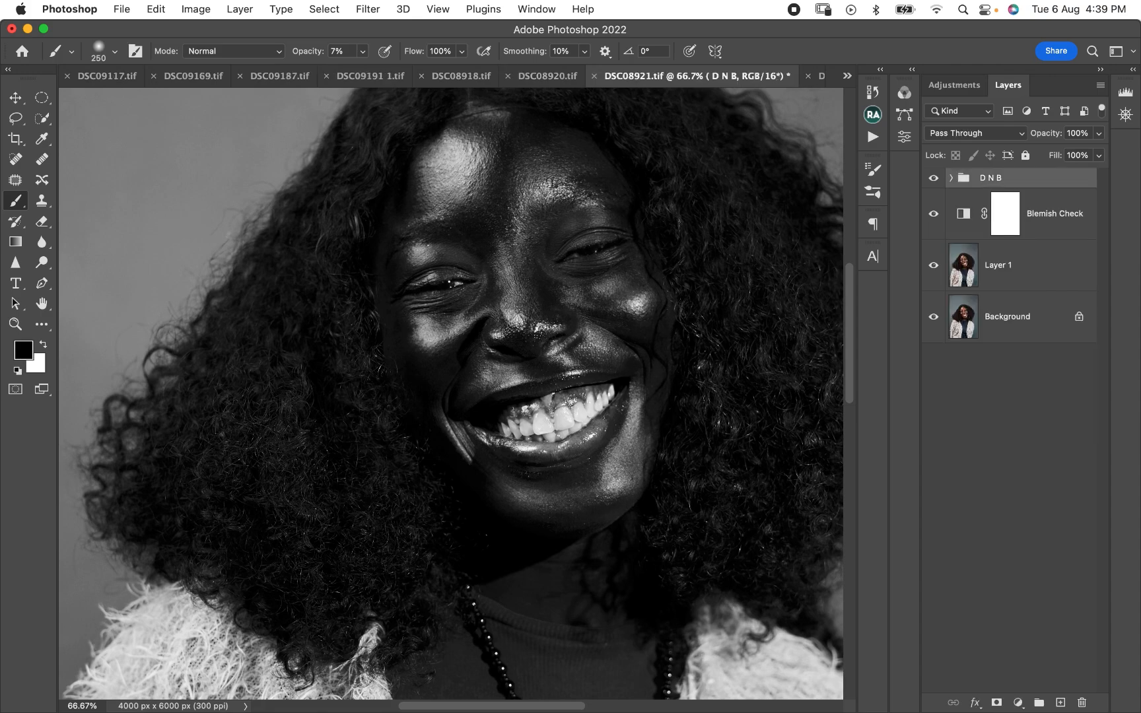
click(933, 213)
click(933, 178)
click(933, 178)
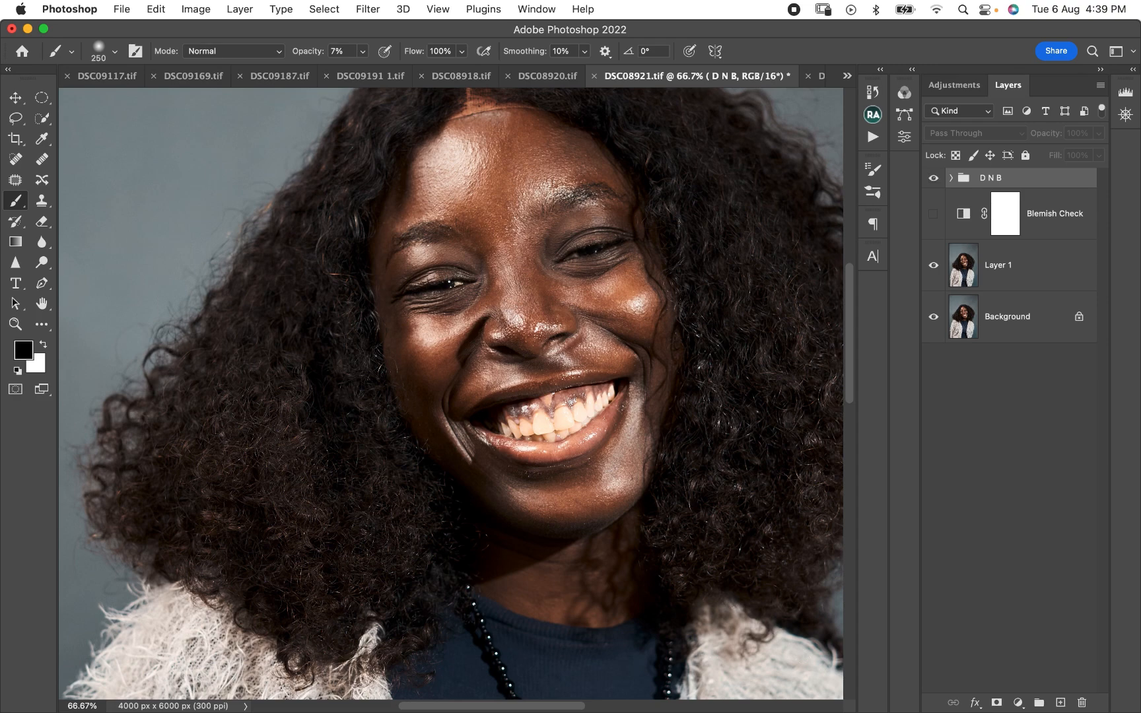
key(super+minus)
key(super+minus)
key(super+minus)
key(super+minus)
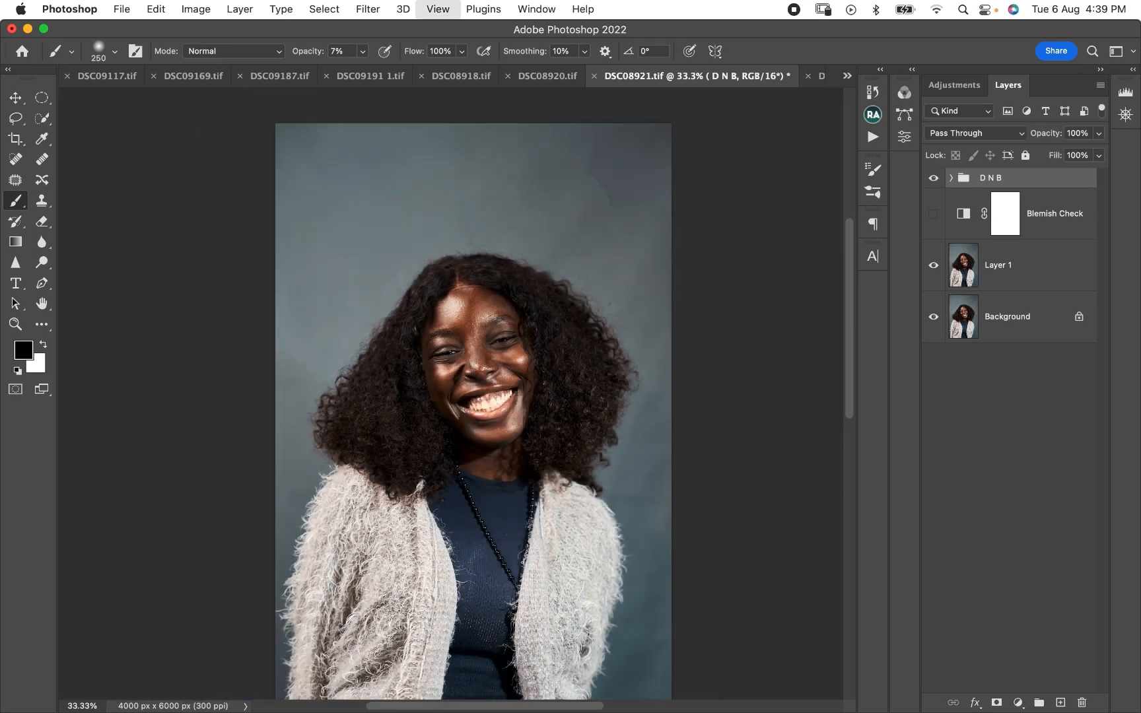
click(933, 177)
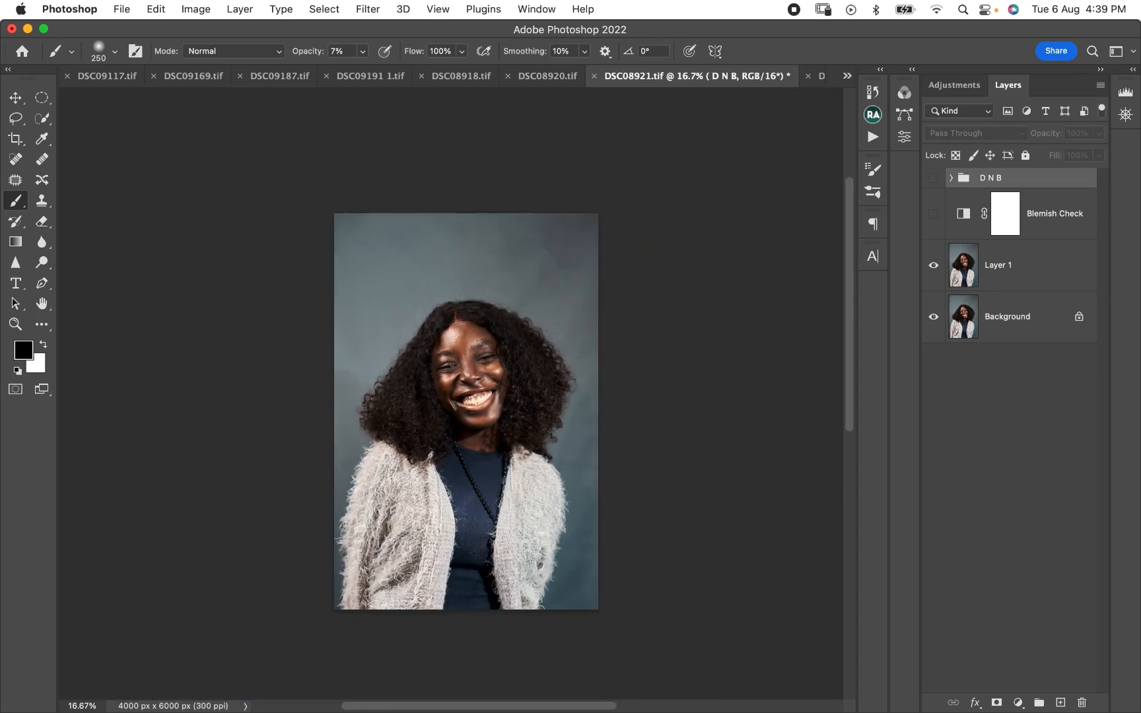
click(933, 178)
click(933, 178)
click(933, 178)
- Expand the D N B group and toggle the burn layer's visibility to judge its effect on the portrait
click(951, 177)
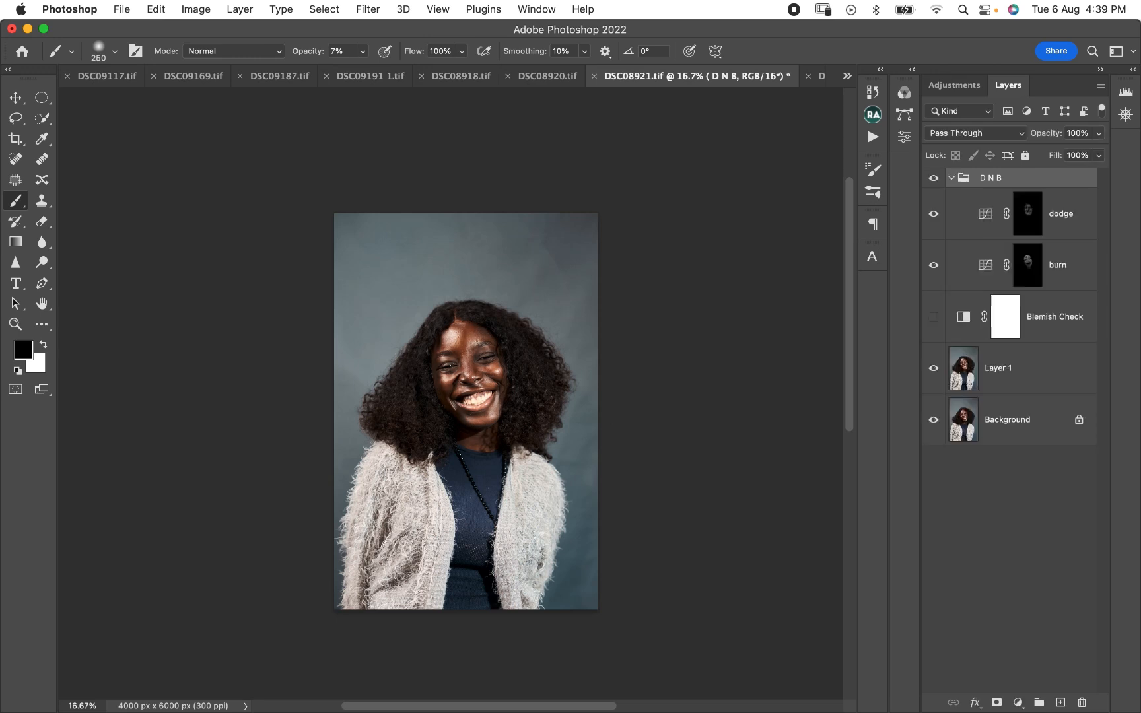
click(1028, 213)
click(1027, 265)
click(933, 265)
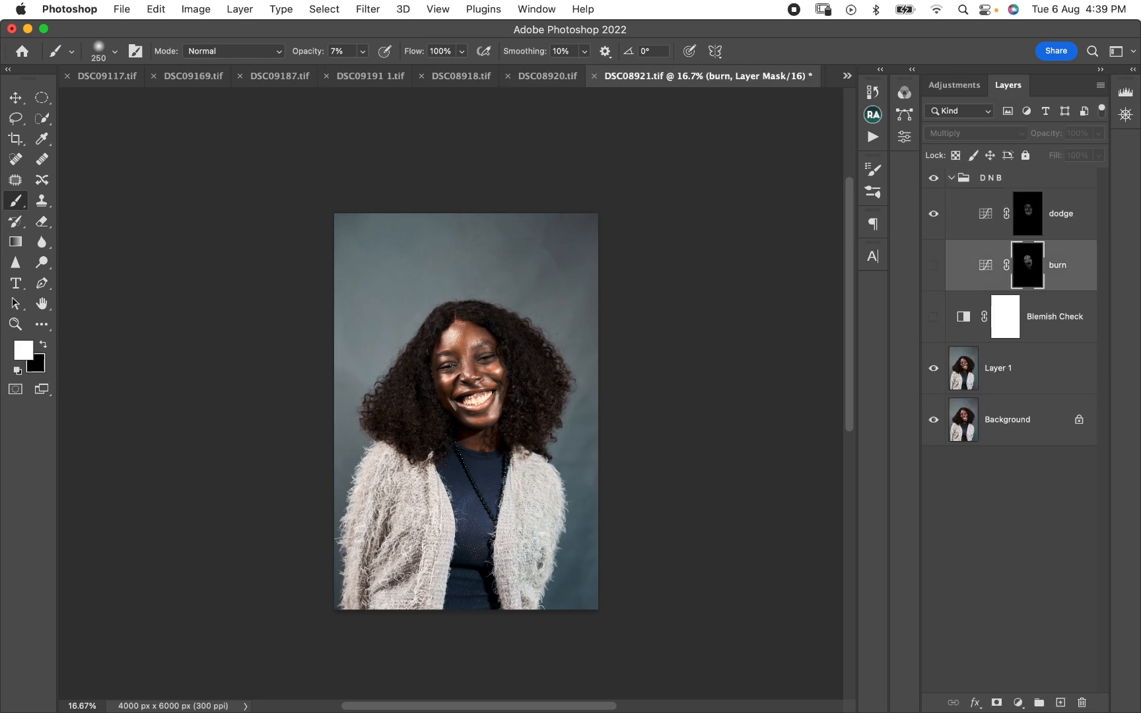
click(933, 266)
click(933, 266)
click(933, 266)
click(933, 265)
click(933, 266)
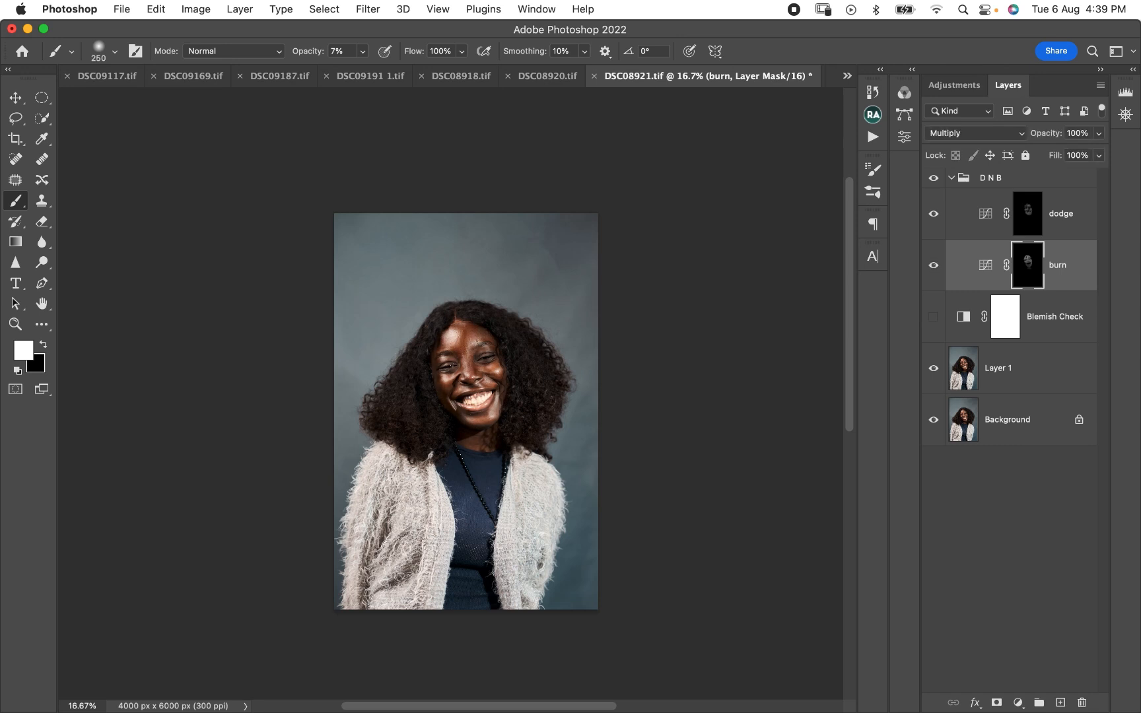
- Lower the burn layer's opacity to 80% and toggle its visibility to check the effect
click(1099, 134)
drag(1098, 152, 1083, 152)
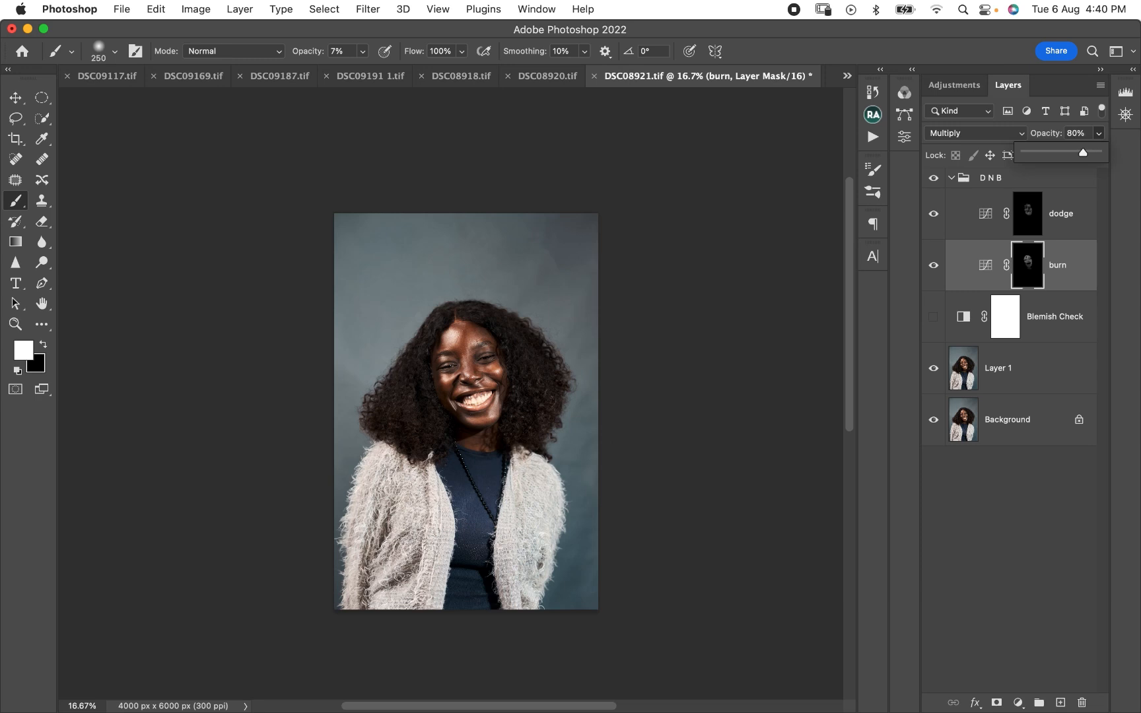
click(933, 265)
click(933, 265)
- Lower the dodge layer's opacity to 80%, toggling its visibility before and after the change to judge the effect
click(1027, 214)
click(933, 214)
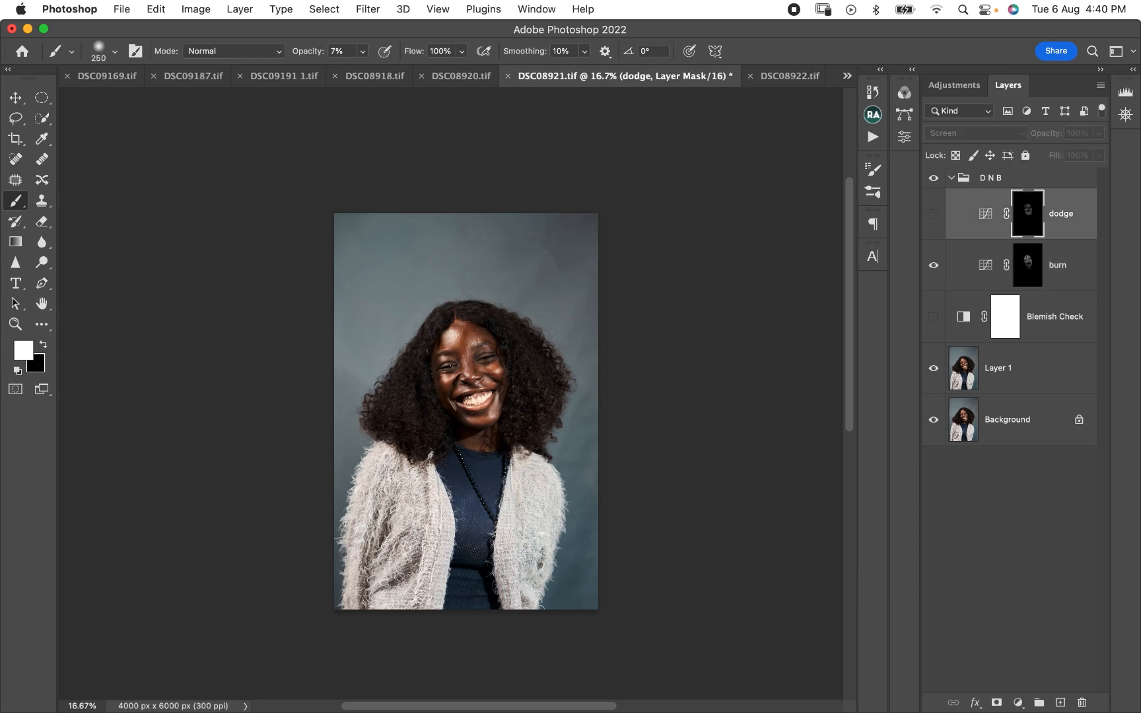
click(933, 214)
click(933, 214)
click(933, 214)
click(1099, 133)
drag(1101, 153, 1082, 153)
drag(1082, 153, 1083, 152)
click(933, 214)
click(933, 214)
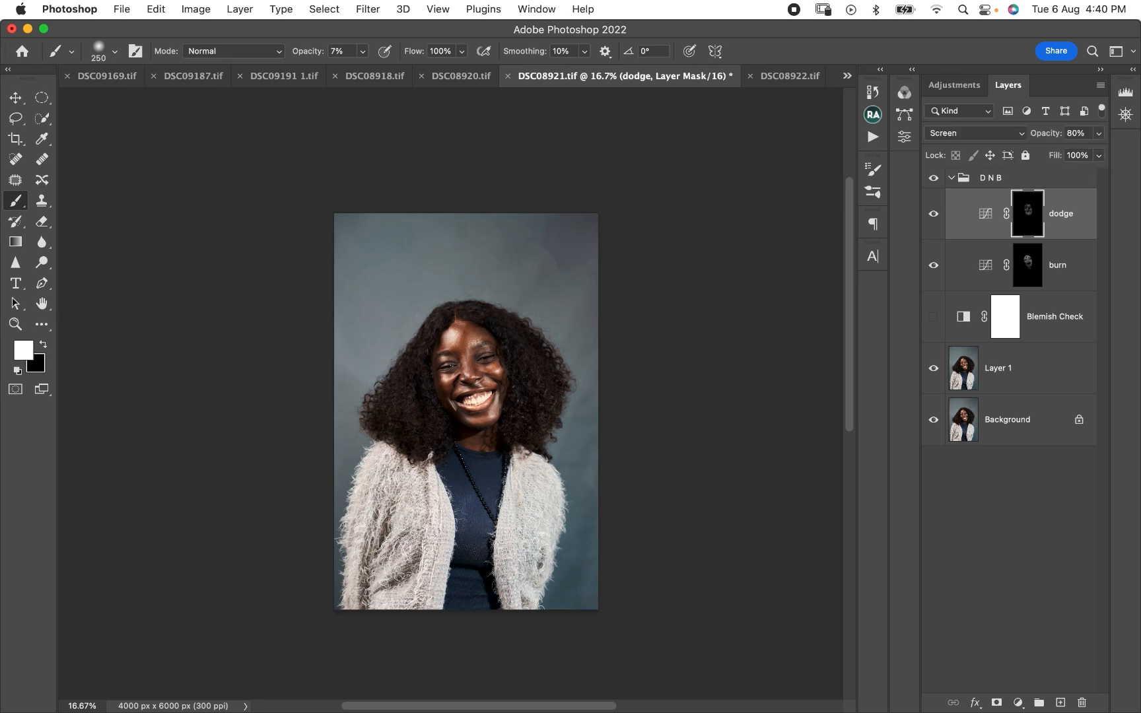
- Collapse the D N B group and toggle its visibility for a final before-and-after comparison
click(951, 177)
click(933, 178)
click(933, 179)
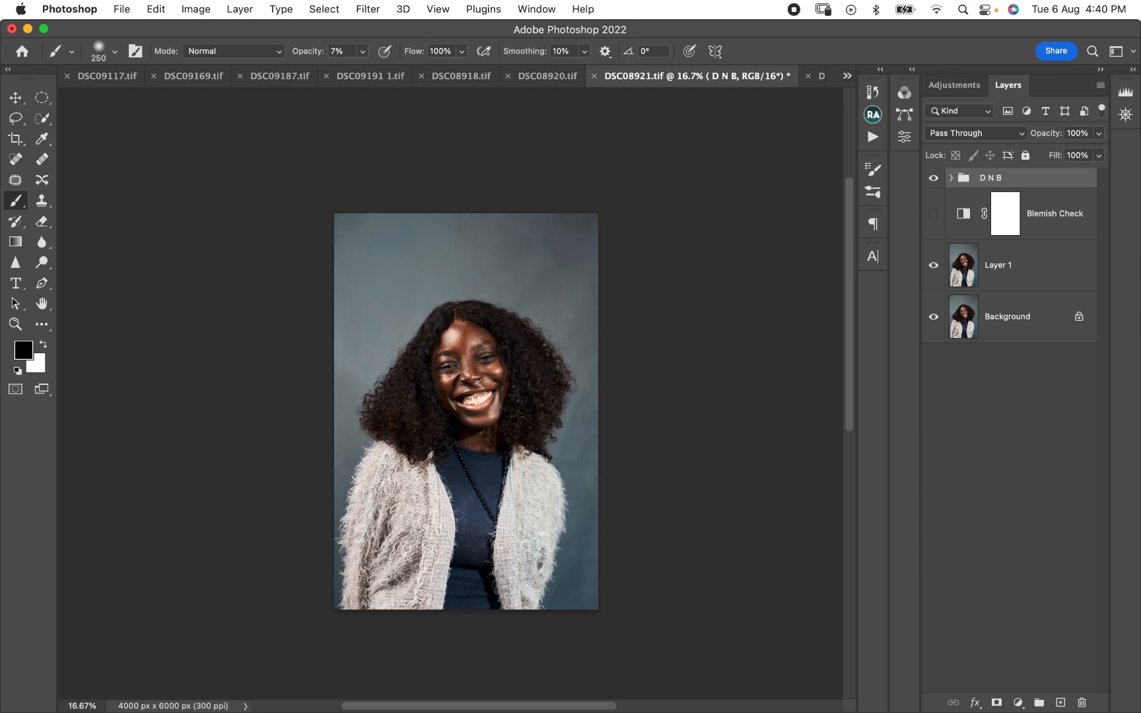
- Stamp all visible layers into a new merged layer above the D N B group
key(super+plus)
key(super+plus)
key(super+plus)
key(super+plus)
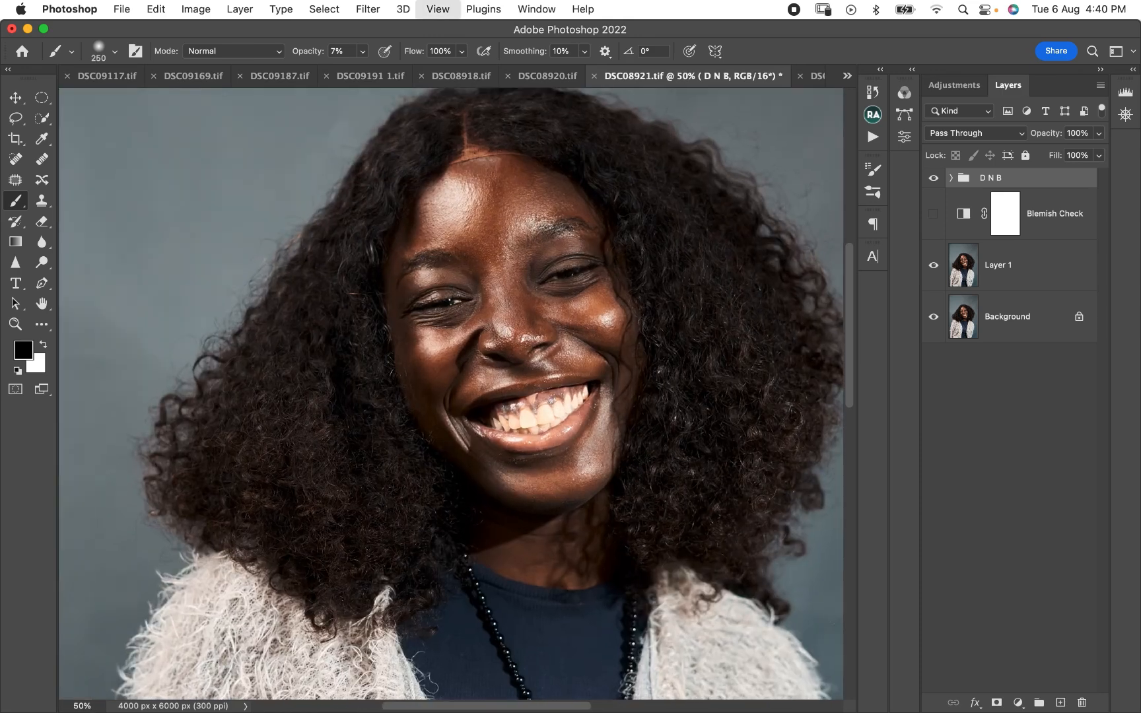
scroll(451, 394, right, 3)
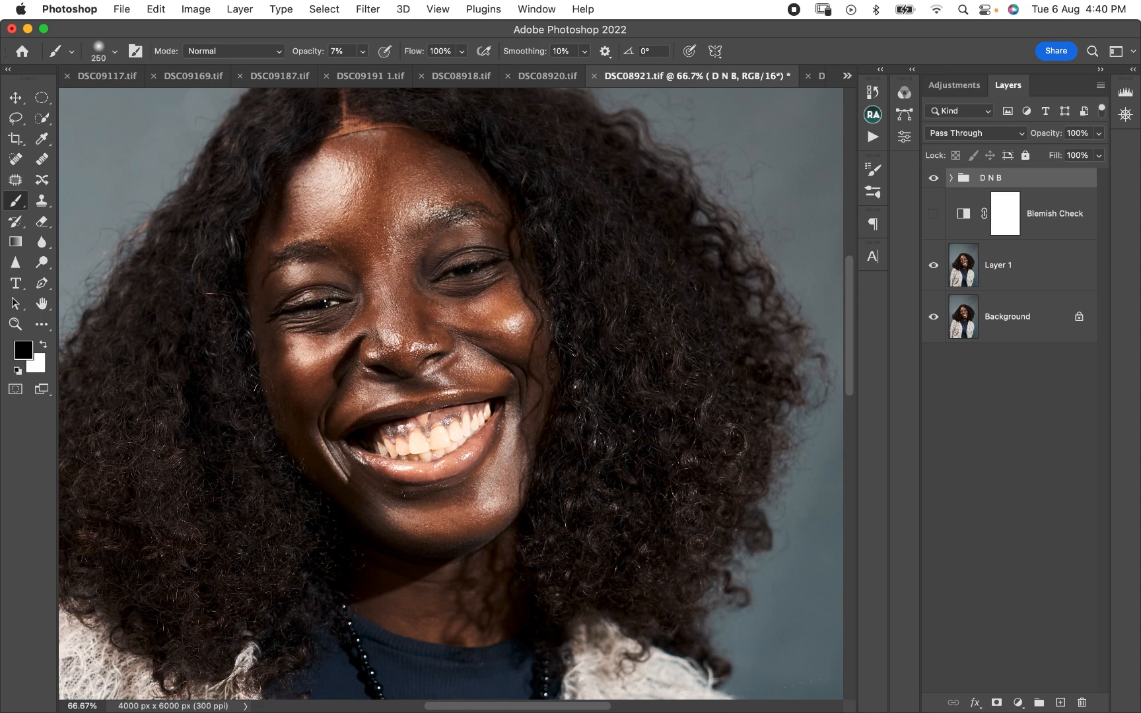
key(super+alt+shift+e)
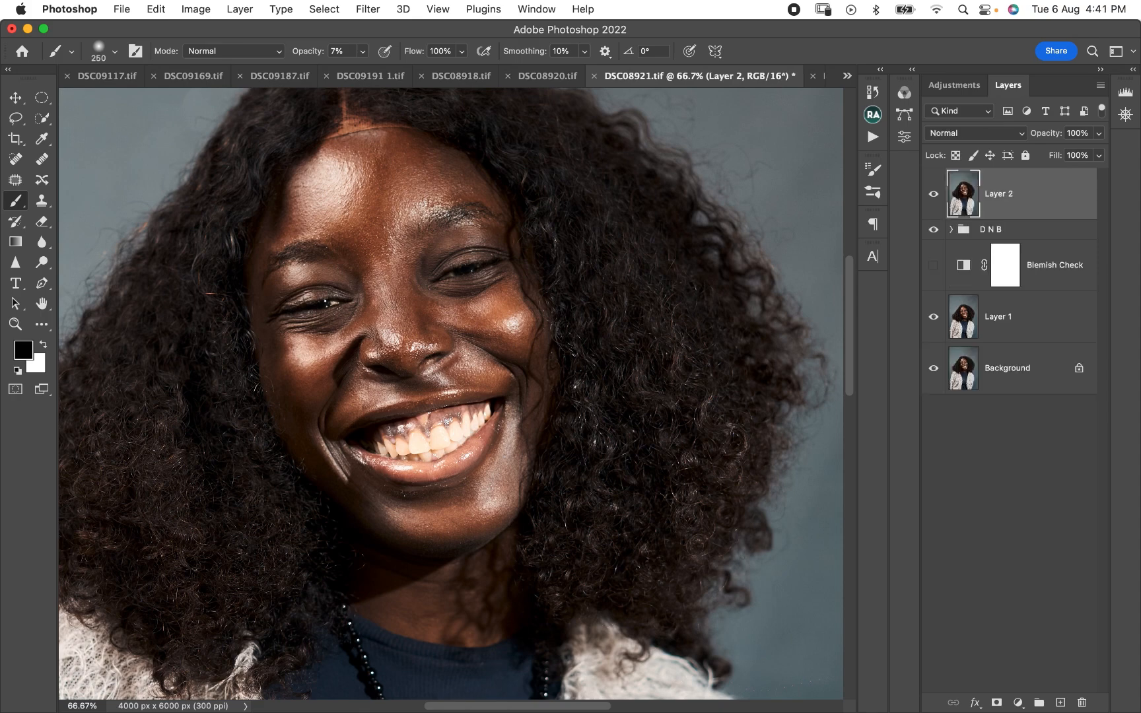
- Run the FS 16-bit action on the merged layer, applying its Gaussian Blur with an 8.0 pixel radius
click(873, 137)
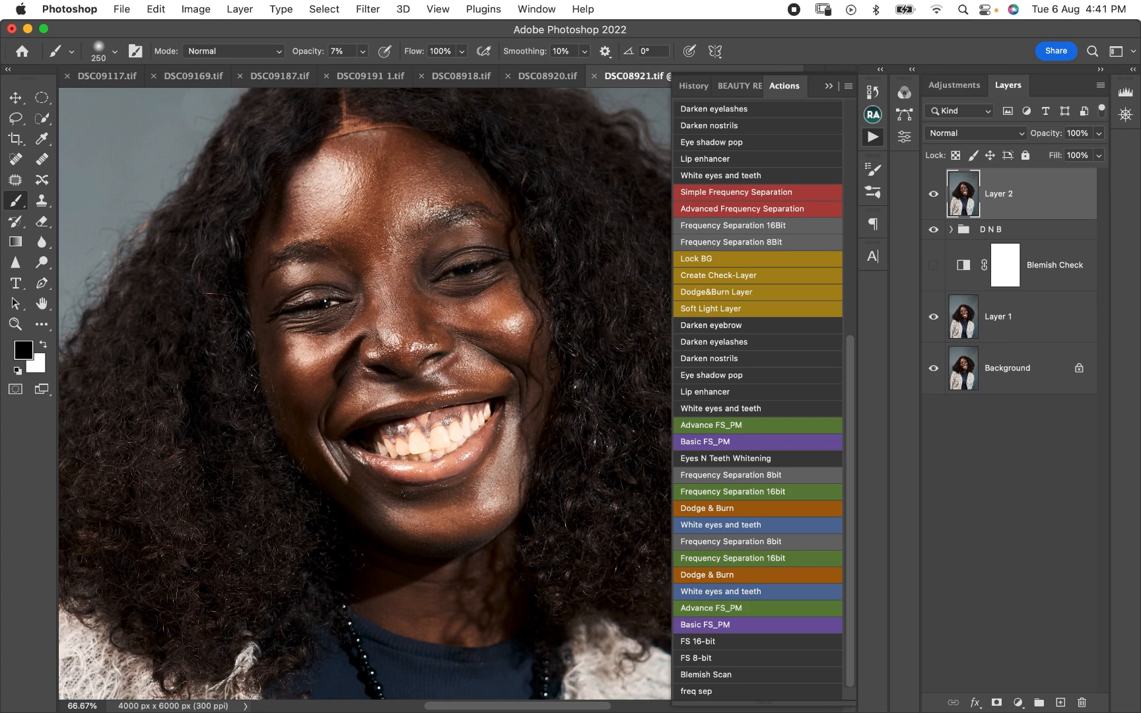
click(727, 641)
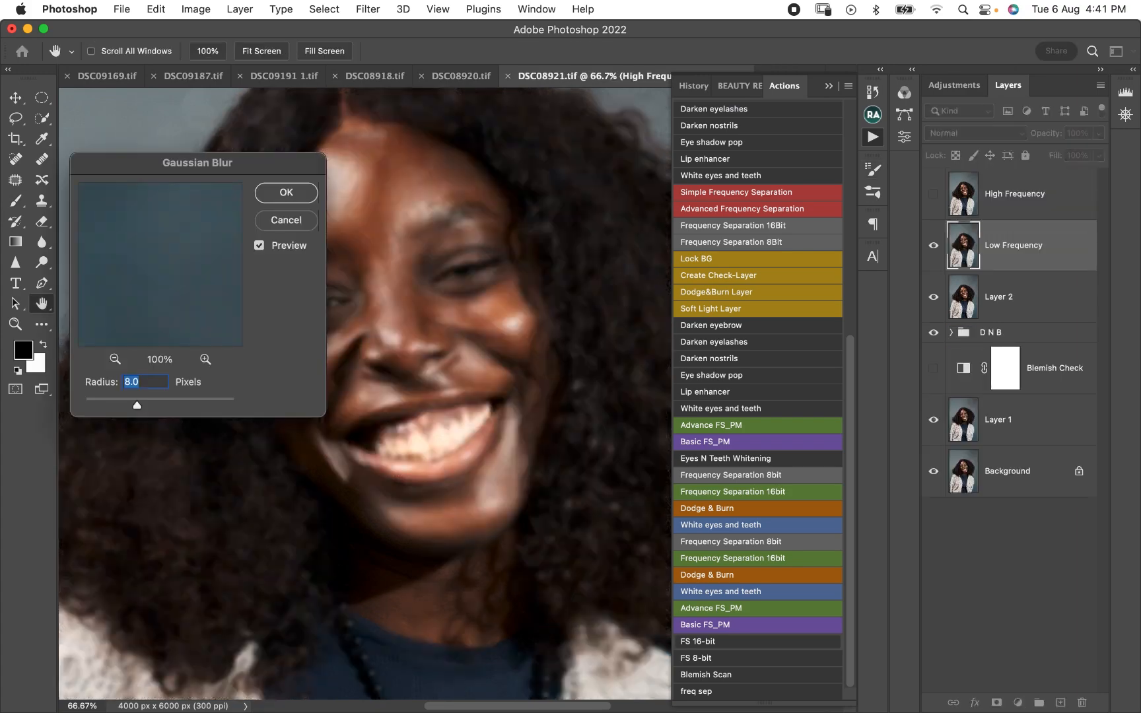
mouse_move(160, 277)
mouse_down()
mouse_move(161, 247)
mouse_move(160, 275)
mouse_move(155, 255)
mouse_up()
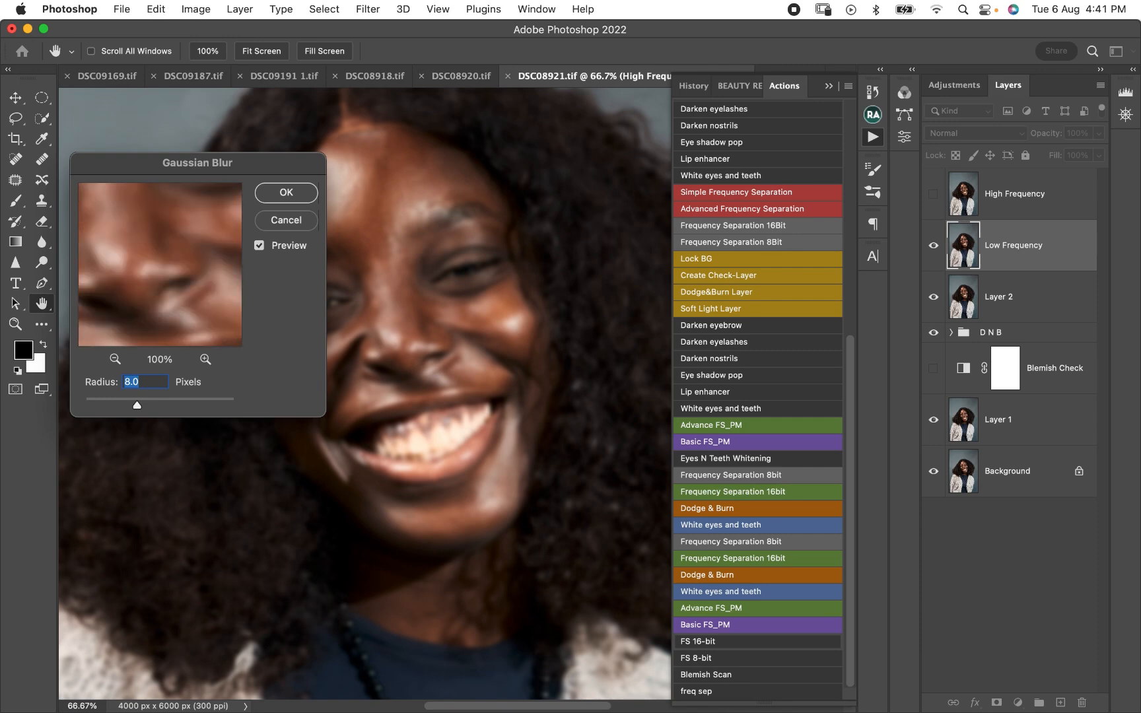
key(Return)
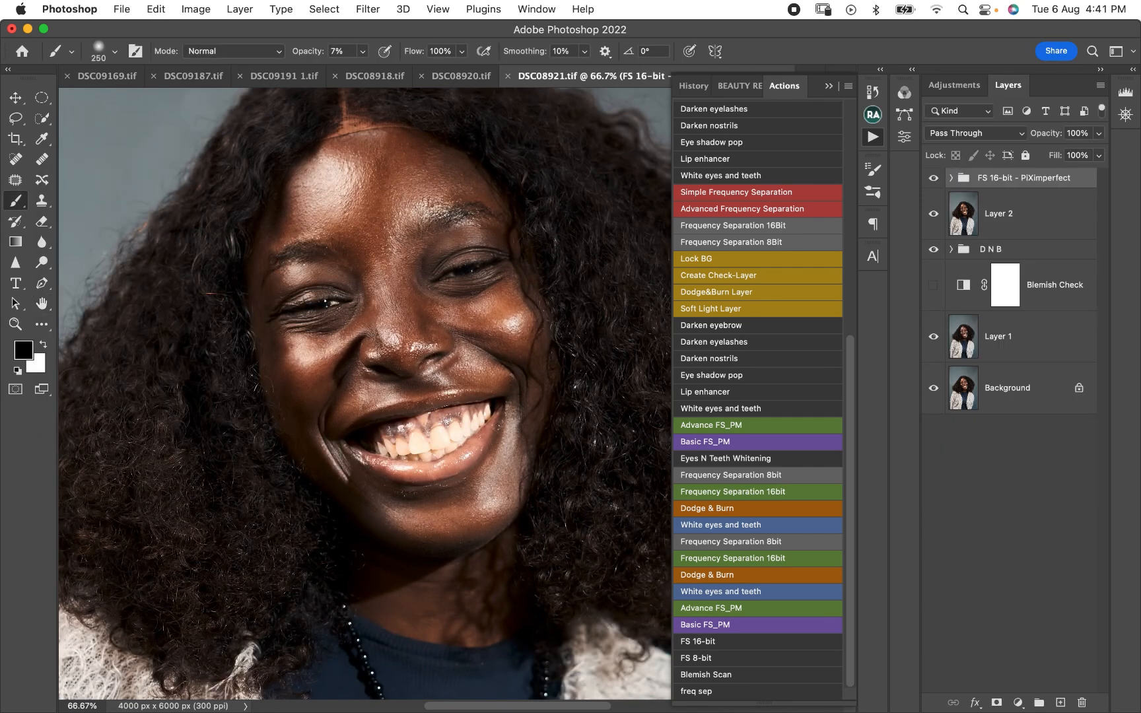
- Expand the frequency separation group and set up the Mixer Brush with an empty, cleaned brush load for the High Frequency layer
click(951, 177)
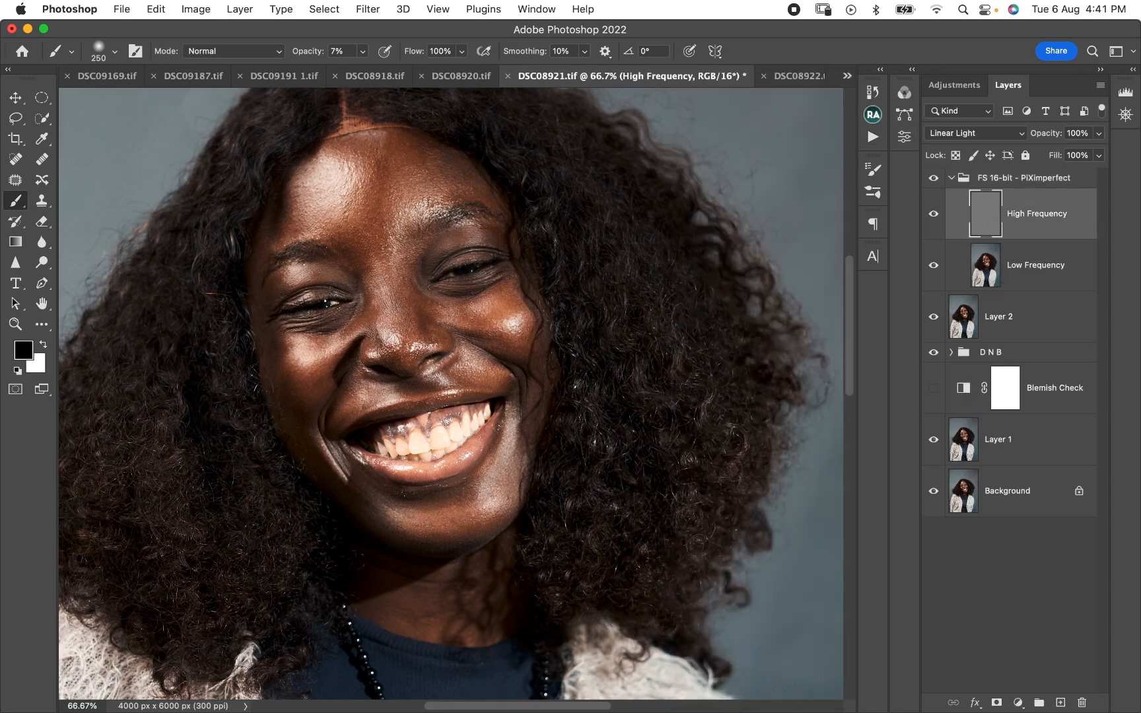
scroll(451, 394, down, 2)
click(42, 324)
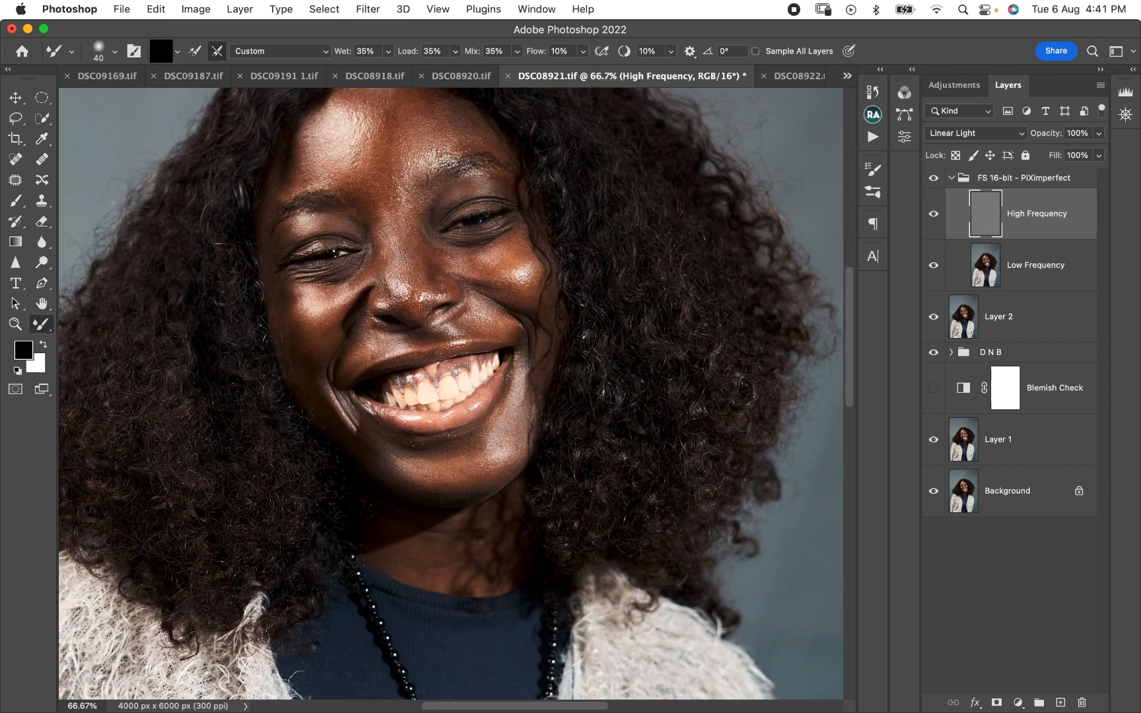
key(x)
key(x)
key(x)
key(x)
click(177, 51)
click(186, 85)
key(super+minus)
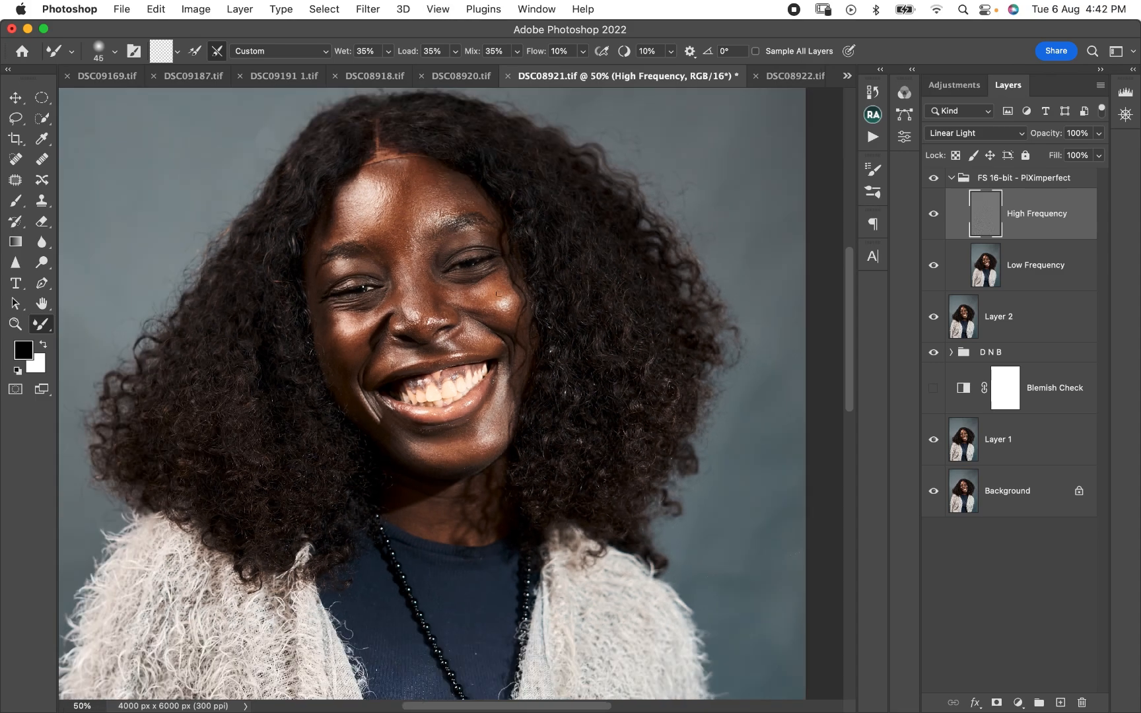
- Blend the face's skin texture on the High Frequency layer with the Mixer Brush, resizing the brush repeatedly and ending at 250
key(bracketright)
key(bracketright)
key(bracketright)
key(bracketright)
key(bracketright)
key(bracketleft)
key(bracketright)
key(bracketleft)
key(bracketleft)
key(bracketleft)
key(bracketleft)
key(bracketleft)
key(bracketright)
key(bracketright)
key(bracketleft)
key(bracketleft)
key(bracketright)
key(bracketright)
key(bracketleft)
key(bracketleft)
key(bracketleft)
key(bracketleft)
key(bracketright)
key(bracketright)
key(bracketleft)
key(bracketright)
key(bracketright)
key(bracketright)
key(bracketleft)
key(bracketleft)
key(bracketright)
key(bracketright)
key(bracketright)
key(bracketright)
key(bracketright)
key(bracketright)
key(bracketleft)
key(bracketleft)
key(bracketleft)
key(bracketleft)
key(bracketleft)
key(bracketleft)
key(bracketleft)
key(bracketleft)
key(bracketleft)
key(bracketleft)
key(bracketleft)
key(bracketleft)
key(bracketleft)
key(bracketleft)
key(bracketleft)
key(bracketright)
key(bracketright)
key(bracketright)
key(bracketright)
key(bracketright)
key(bracketright)
key(bracketright)
key(bracketright)
key(bracketleft)
key(bracketleft)
key(bracketleft)
key(bracketright)
key(bracketright)
key(bracketright)
- Toggle the frequency separation group's visibility to compare the whole portrait before and after the blending
key(super+minus)
key(super+minus)
key(super+minus)
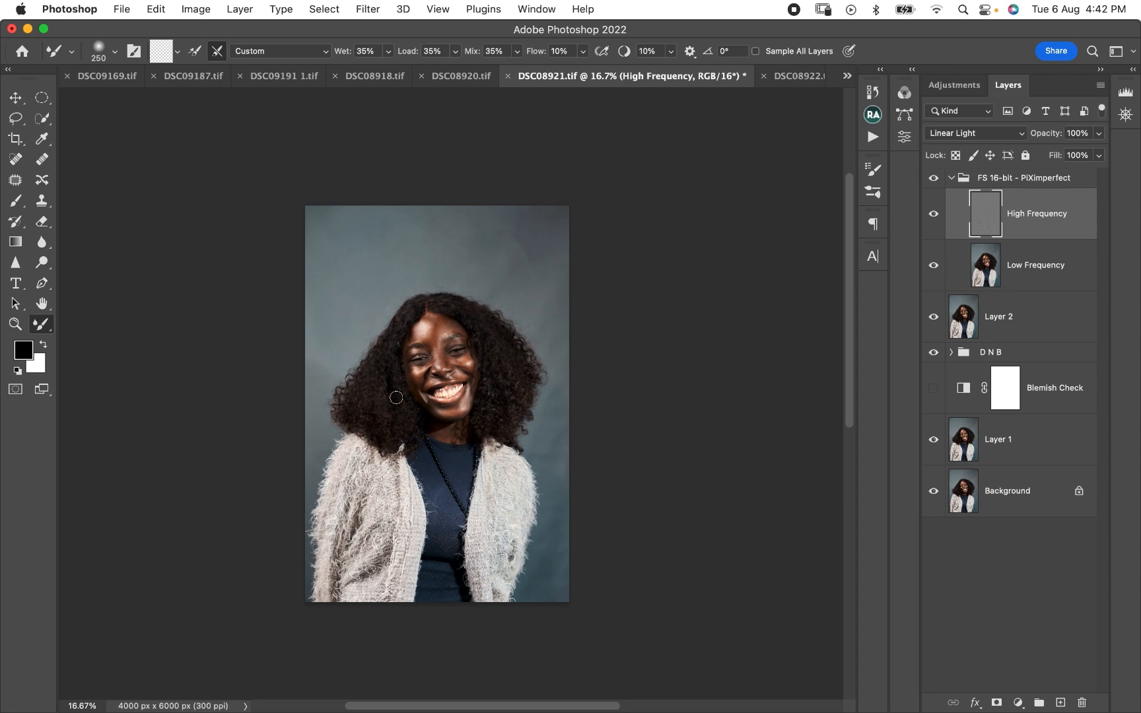
click(933, 178)
click(939, 180)
- Blend the face's tones on the Low Frequency layer with the Mixer Brush, varying the brush size between 175 and 300
key(super+plus)
key(super+plus)
key(super+plus)
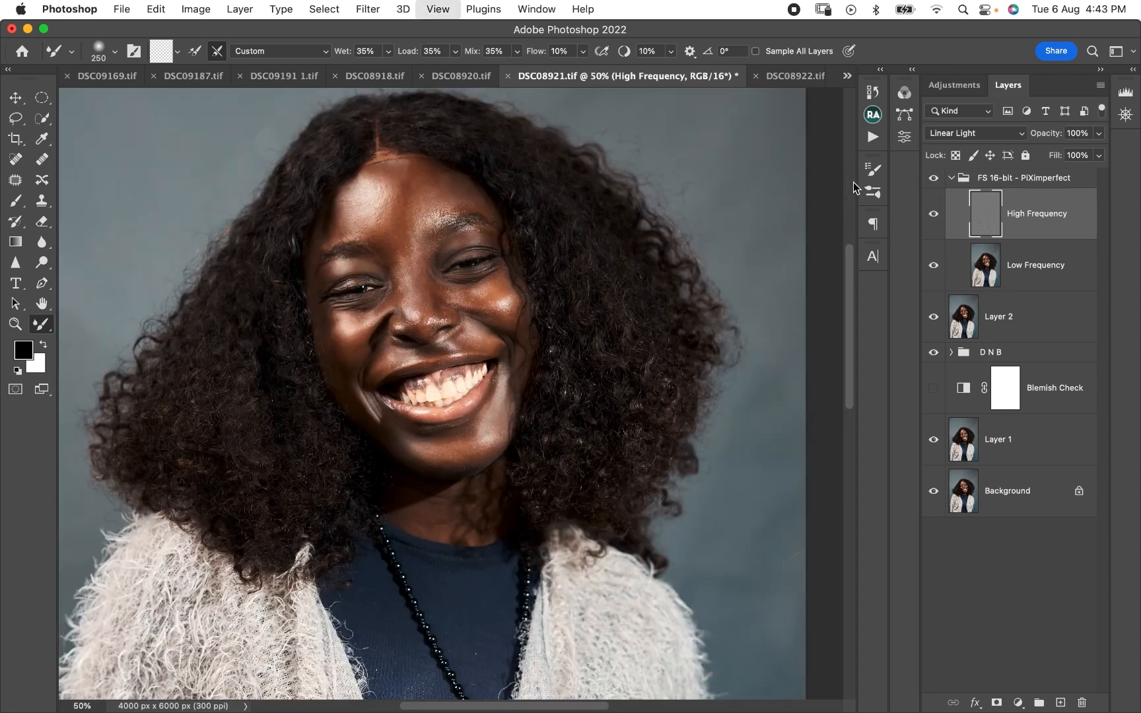
click(1076, 292)
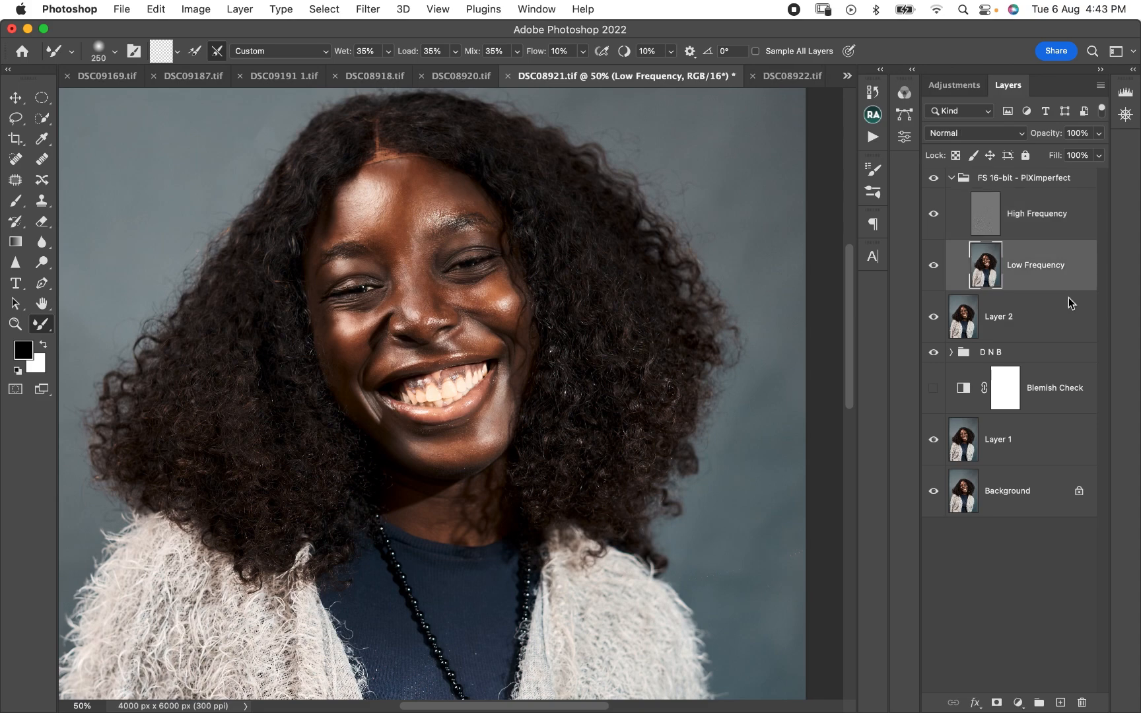
key(super+minus)
scroll(483, 334, down, 3)
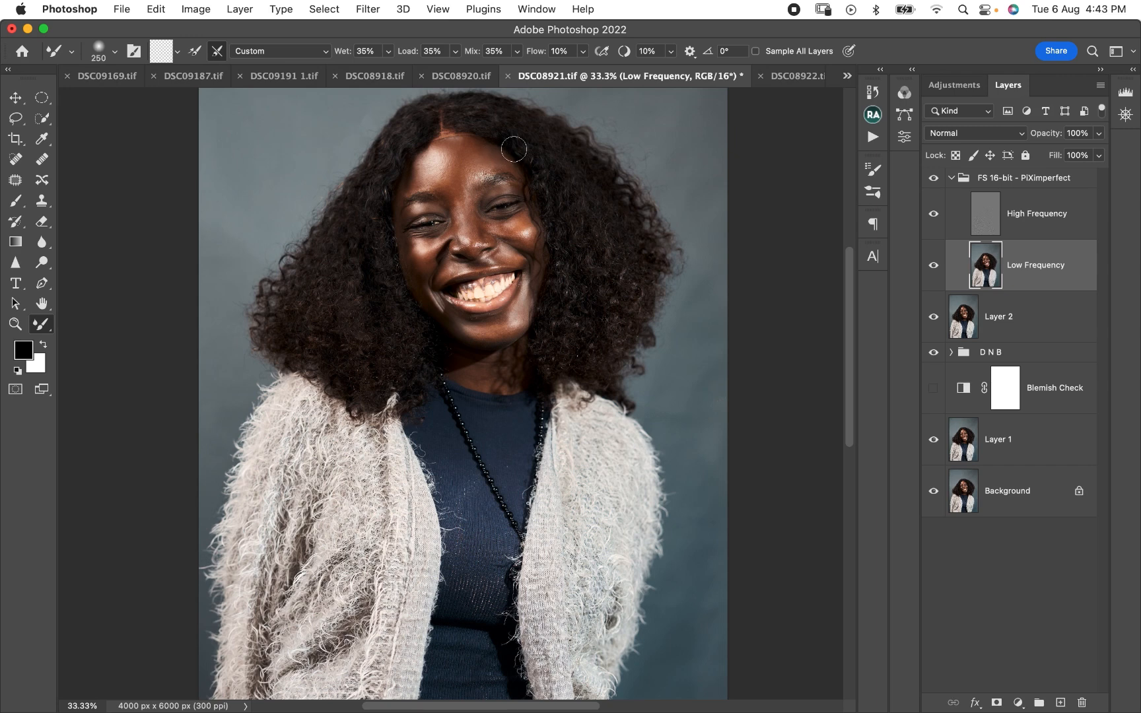
key(bracketleft)
key(bracketleft)
key(bracketright)
key(bracketright)
key(bracketleft)
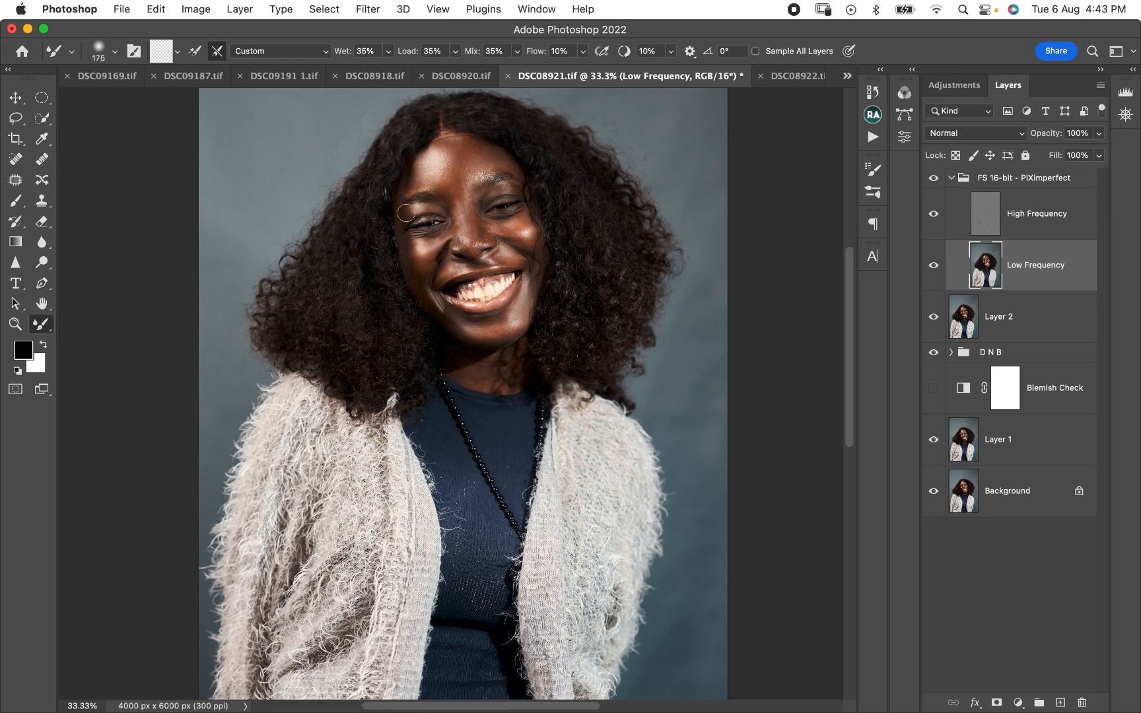
key(bracketright)
key(bracketright)
key(bracketright)
key(bracketright)
key(bracketright)
key(bracketleft)
key(bracketleft)
key(bracketleft)
key(bracketright)
key(bracketright)
key(bracketright)
key(bracketright)
key(bracketright)
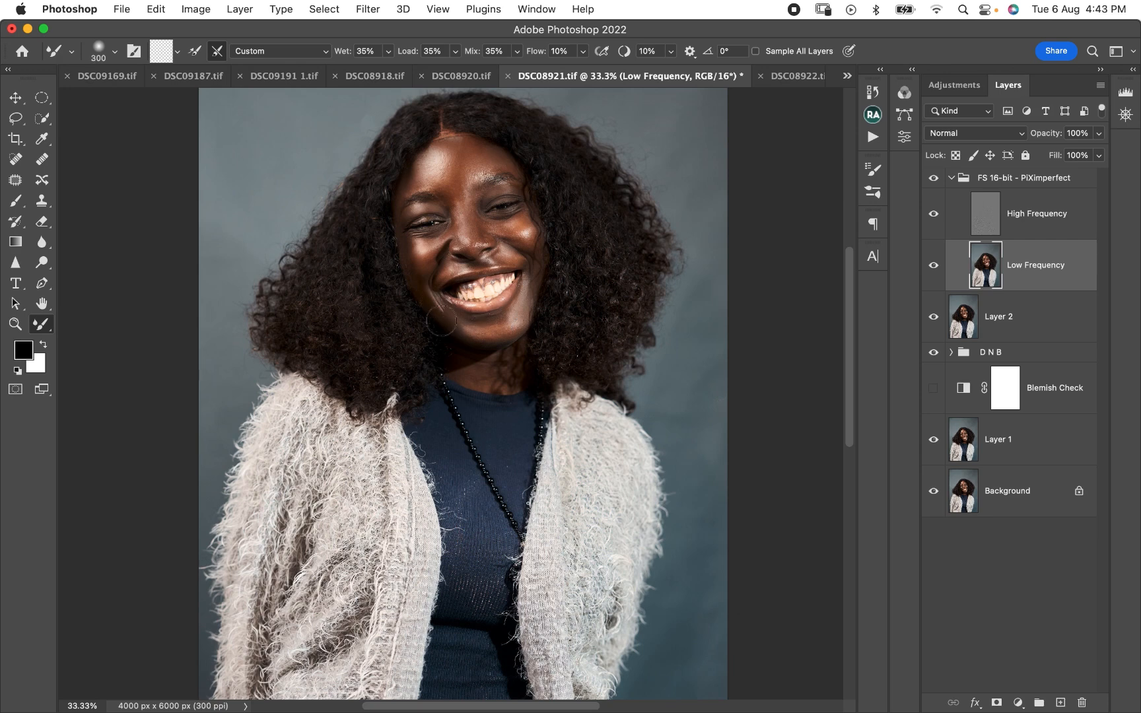
key(bracketleft)
key(bracketleft)
- Collapse the frequency separation group and toggle its visibility to judge its effect on the whole portrait
key(super+minus)
key(super+minus)
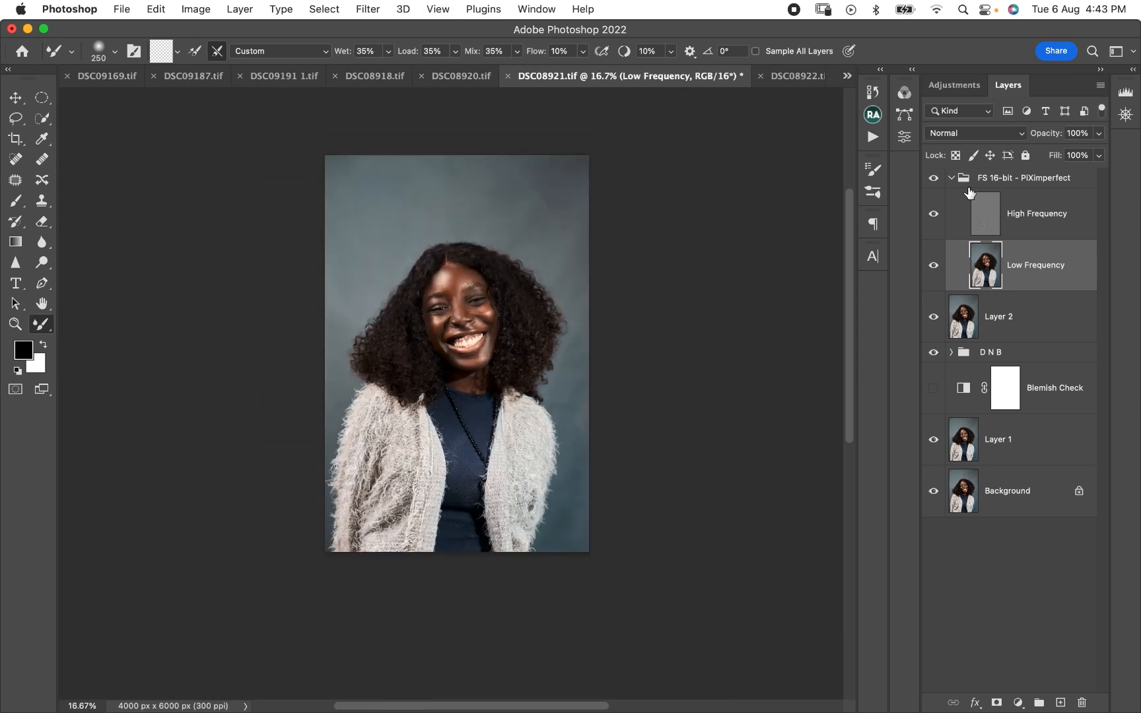
click(951, 178)
click(933, 178)
click(935, 179)
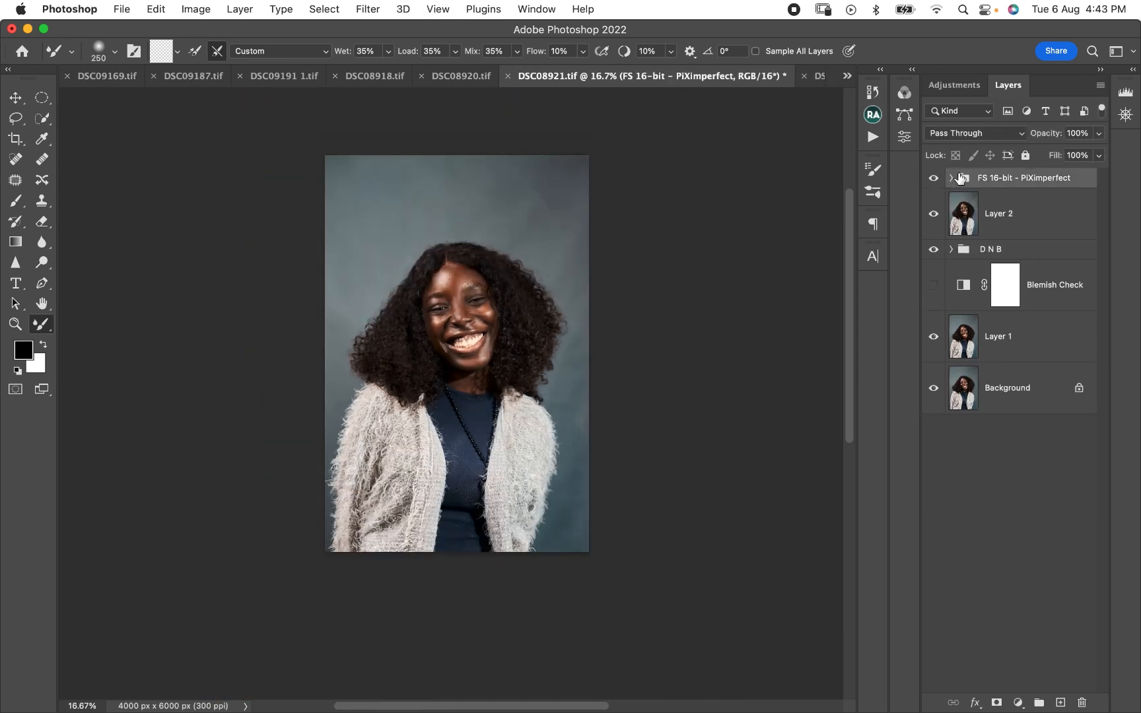
click(933, 179)
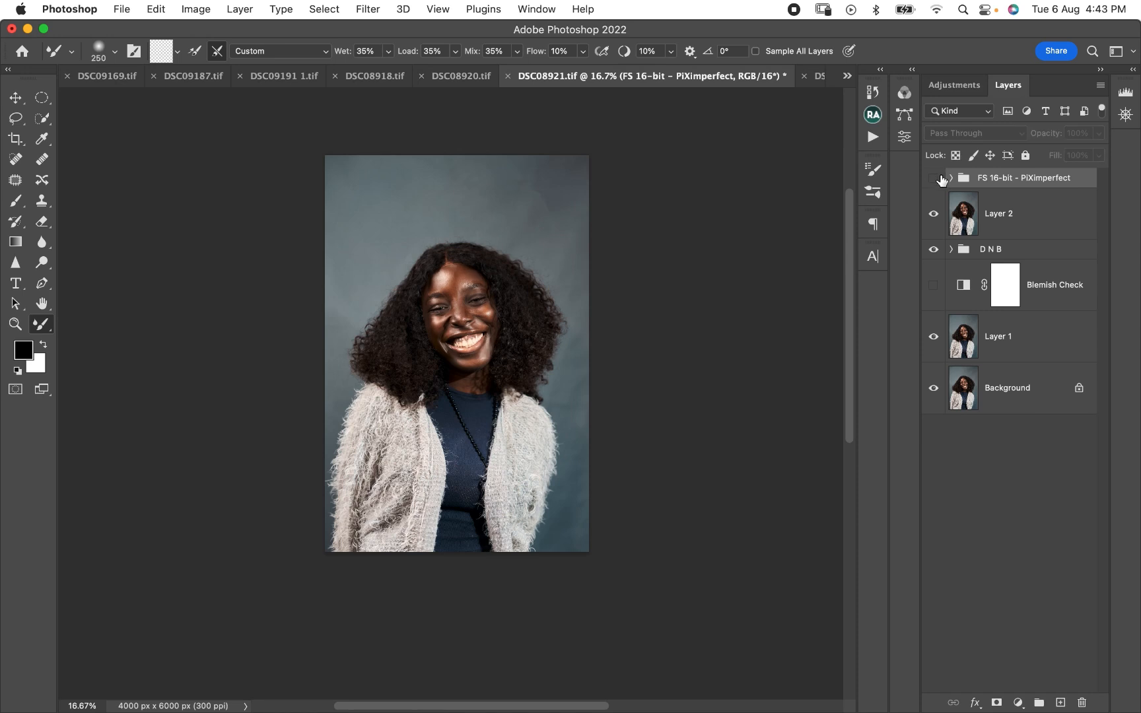
click(933, 179)
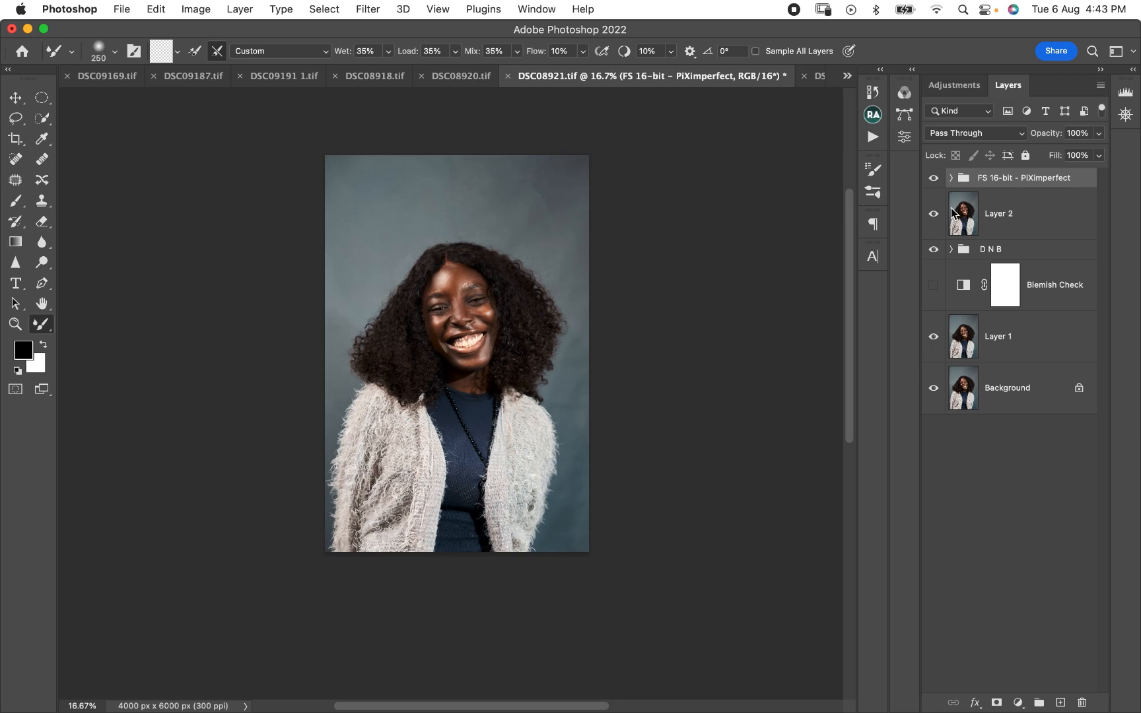
- Stamp all visible layers into a new top layer, delete the FS 16-bit group, and select the new layer
key(super+shift+alt+e)
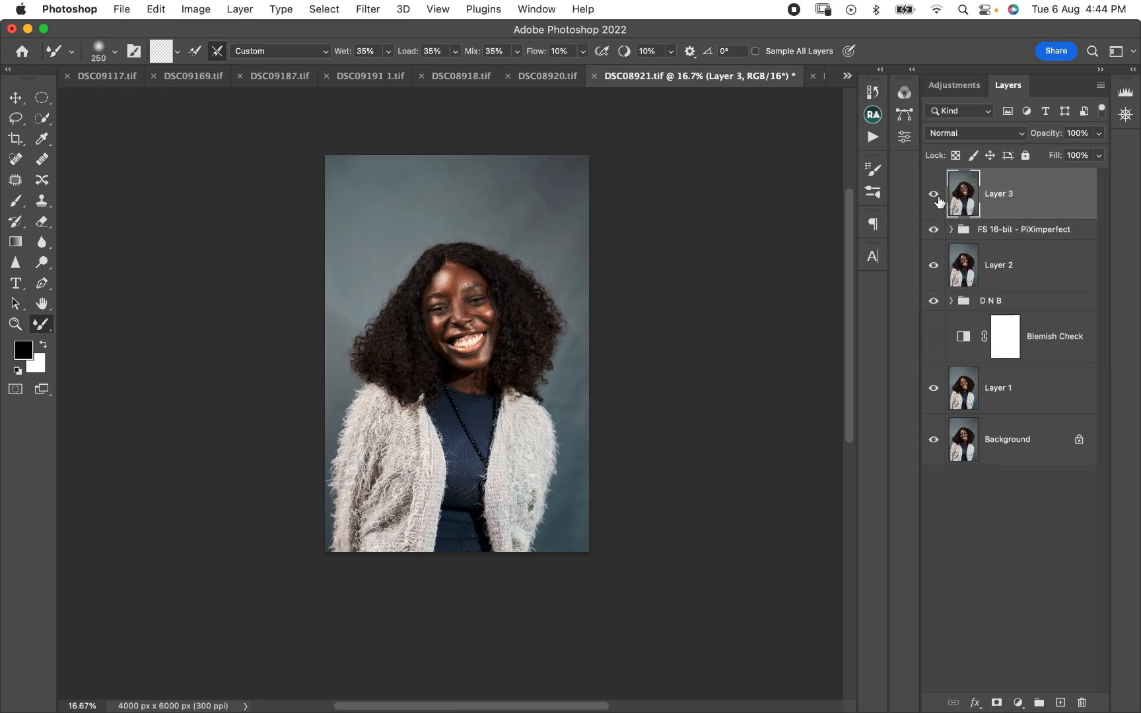
click(1005, 231)
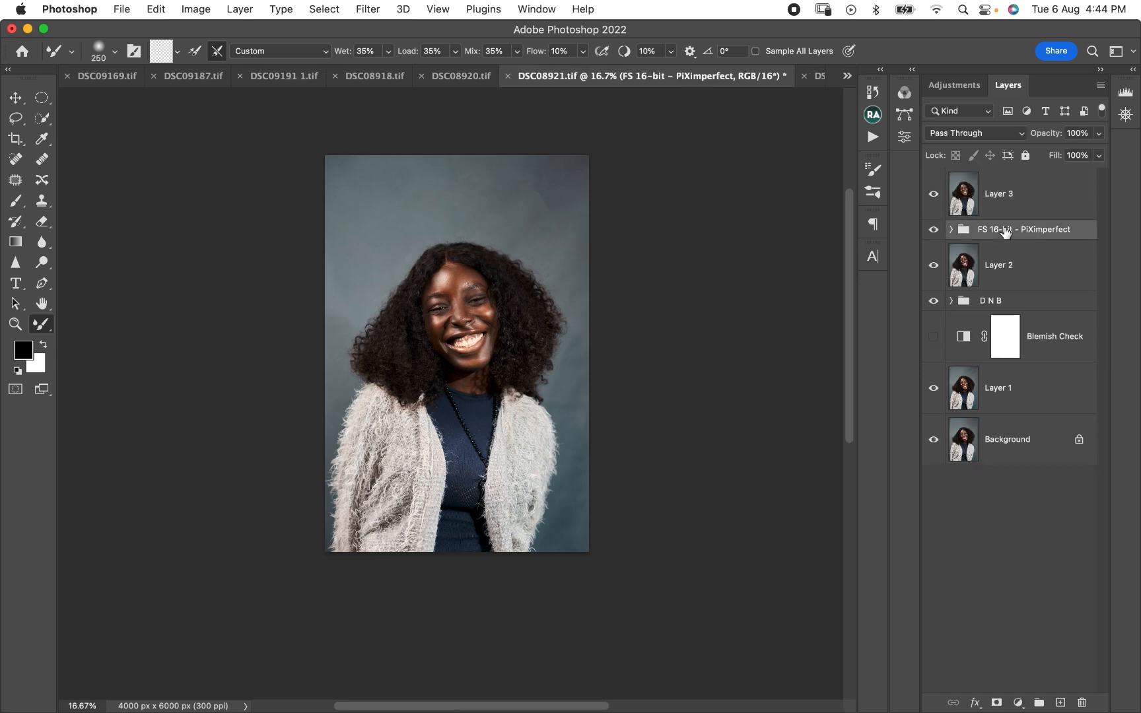
key(Delete)
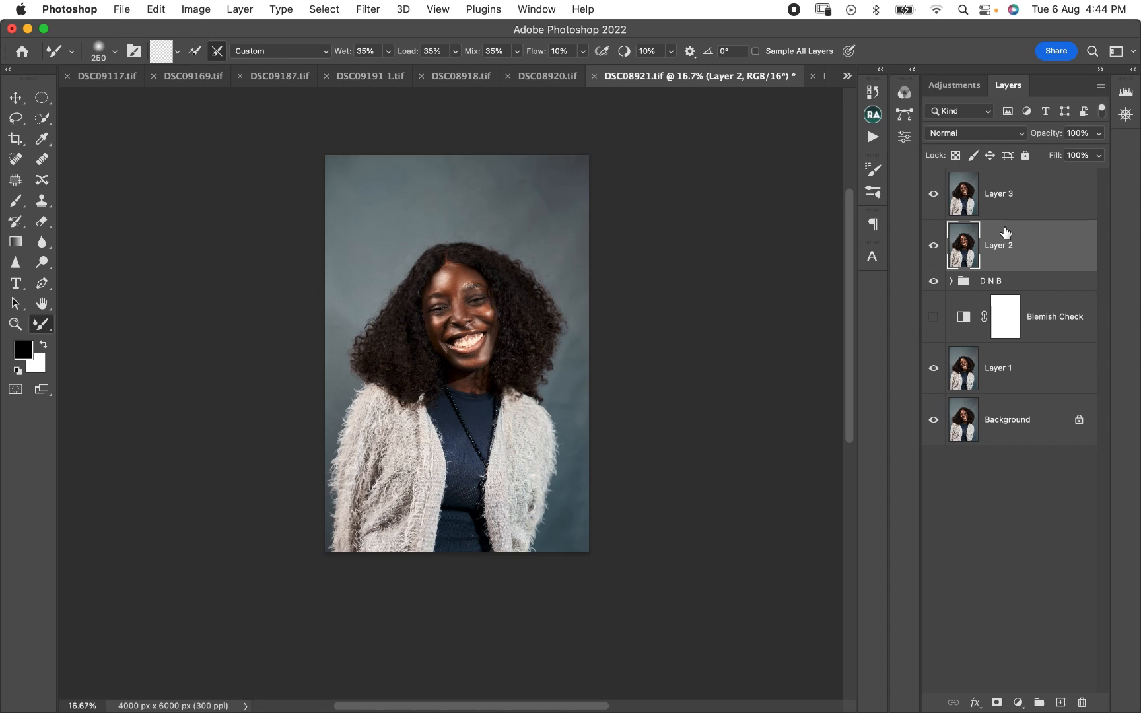
click(1031, 198)
- Toggle the top merged layer's visibility and inspect the skin smoothing up close on the face
click(934, 196)
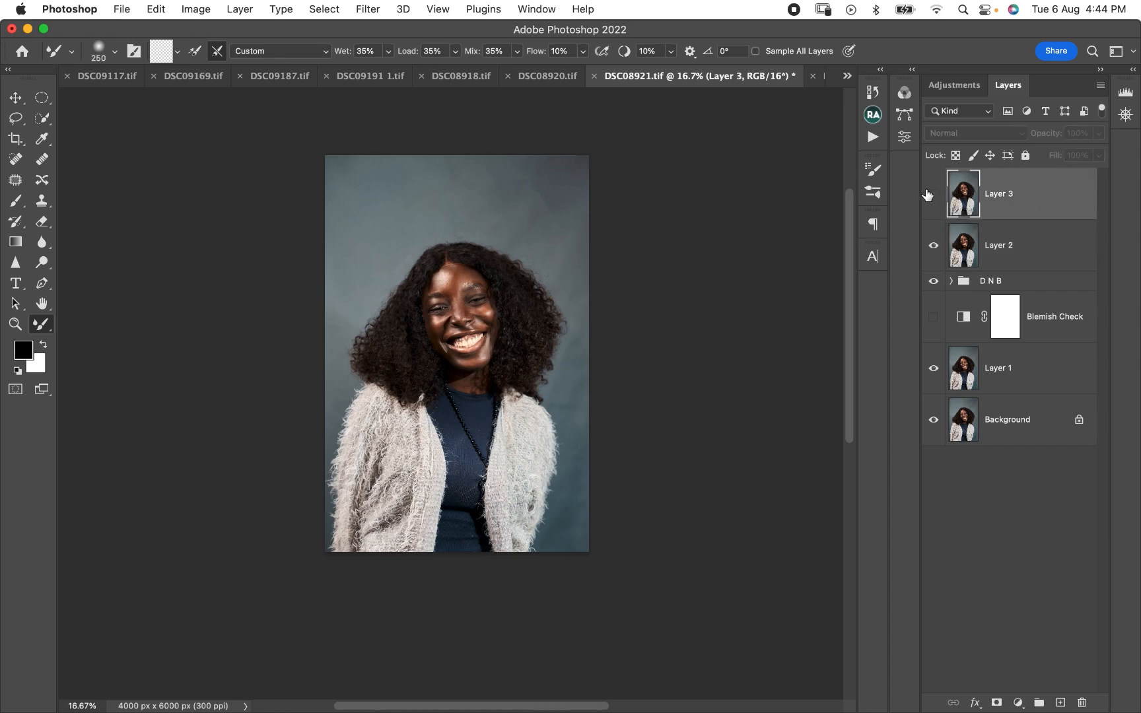
key(super+plus)
key(super+plus)
key(super+plus)
key(super+plus)
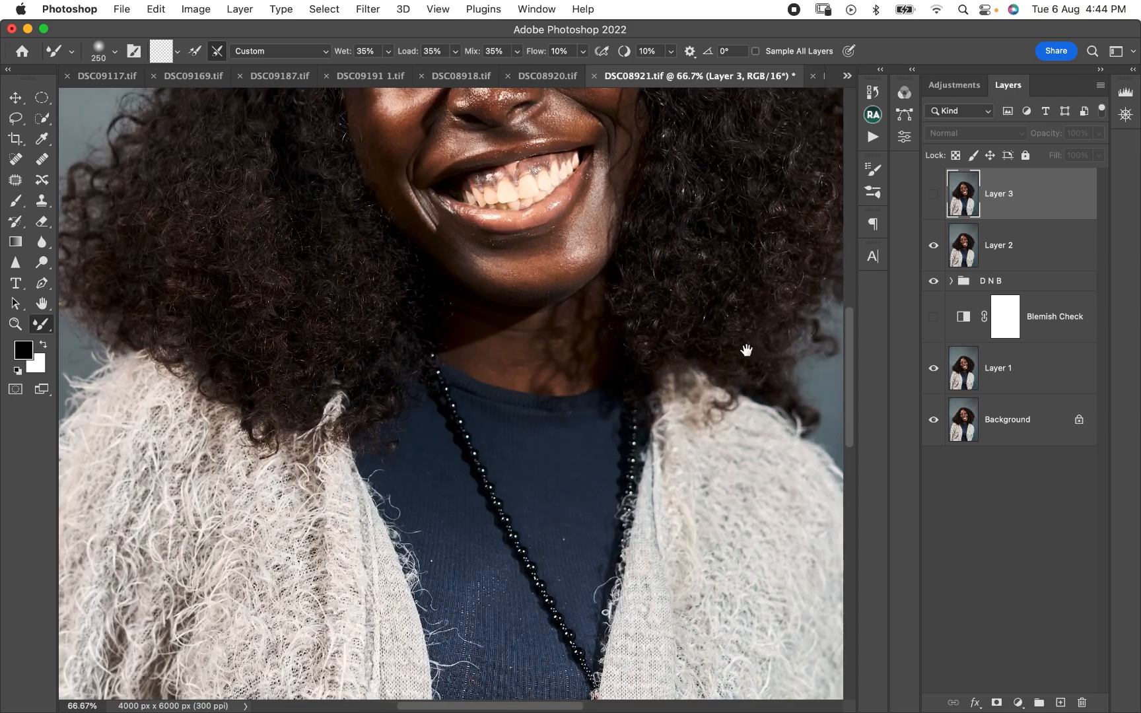
scroll(640, 291, up, 5)
click(933, 194)
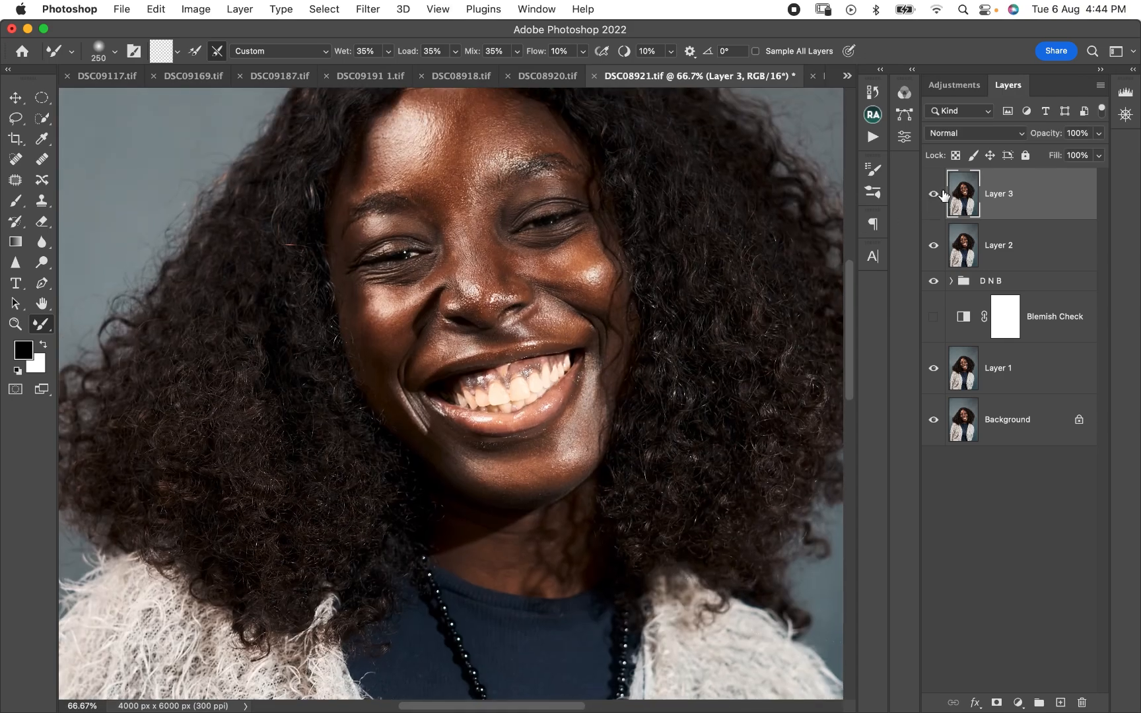
- Lower the top merged layer's opacity to 89% and toggle its visibility to check the effect
scroll(711, 204, up, 3)
scroll(711, 204, right, 2)
click(1098, 133)
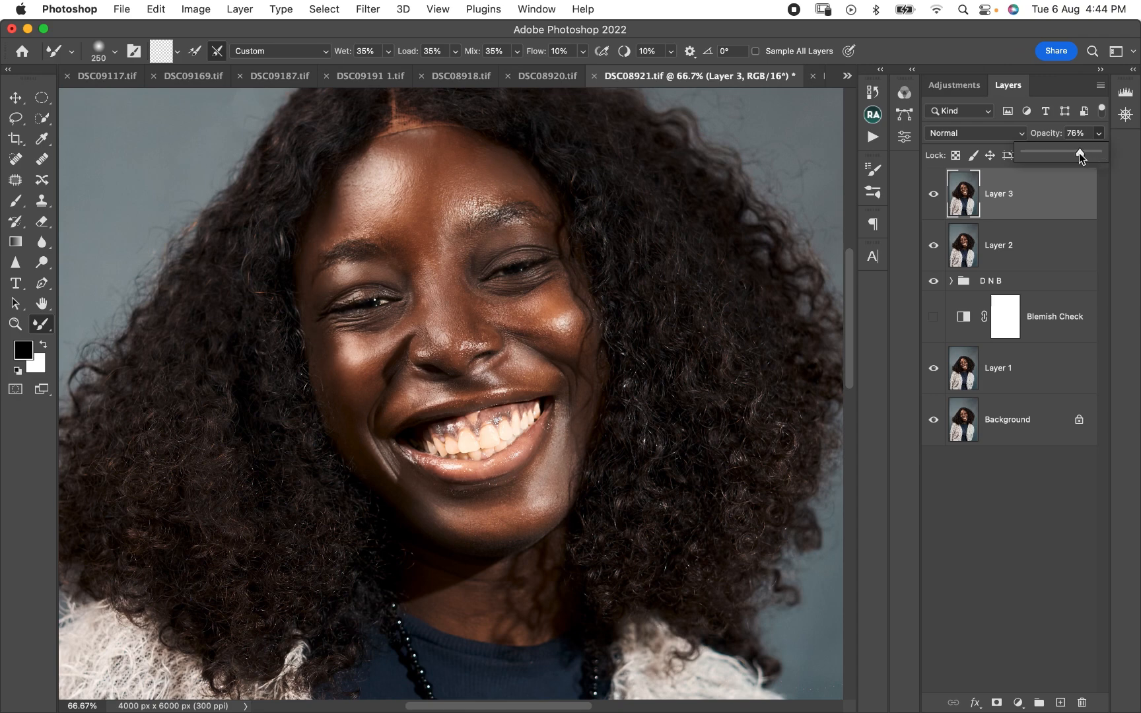
drag(1079, 152, 993, 148)
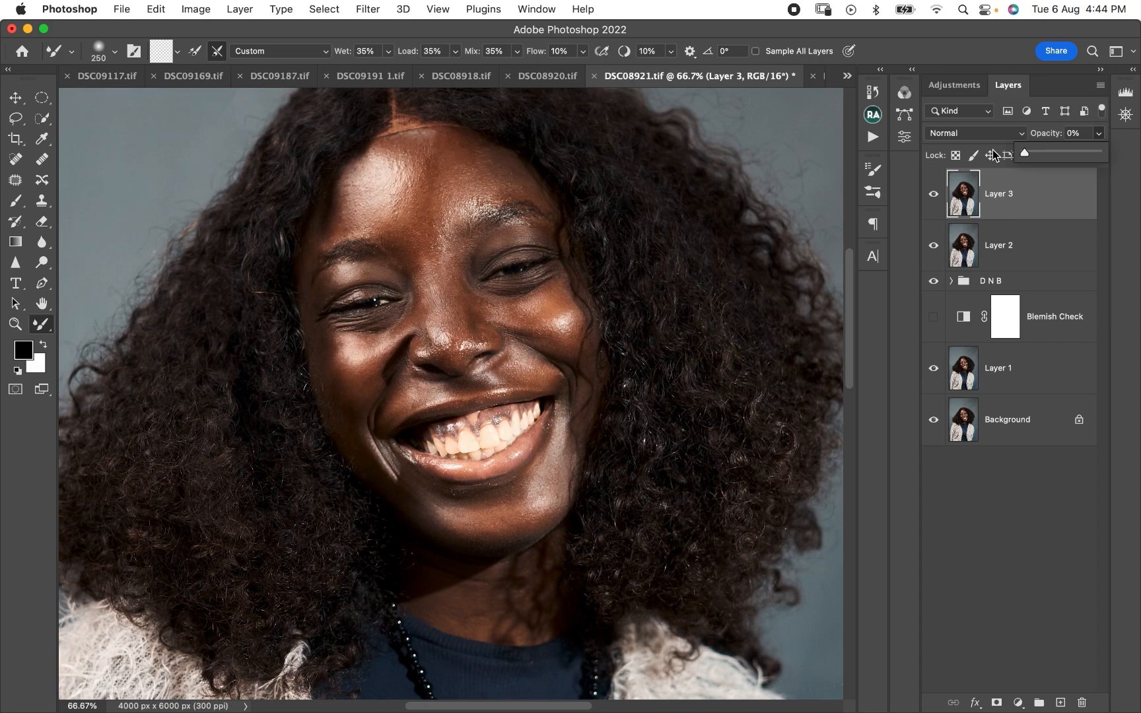
drag(1074, 169, 1077, 169)
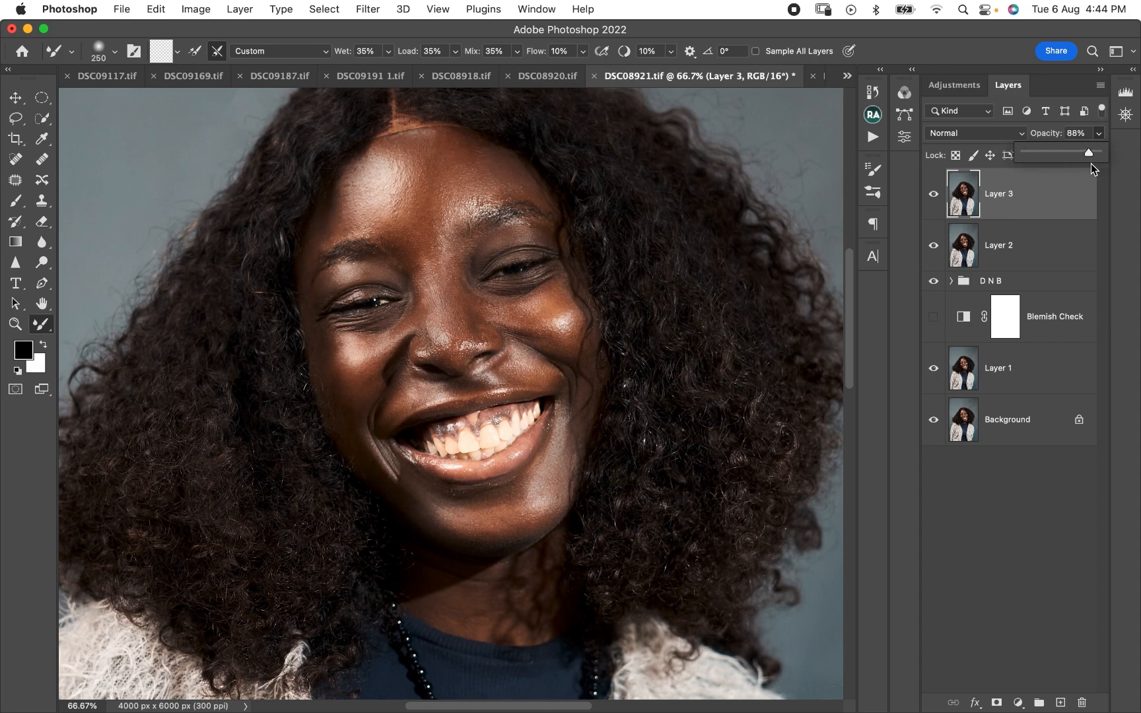
drag(1090, 164, 1090, 164)
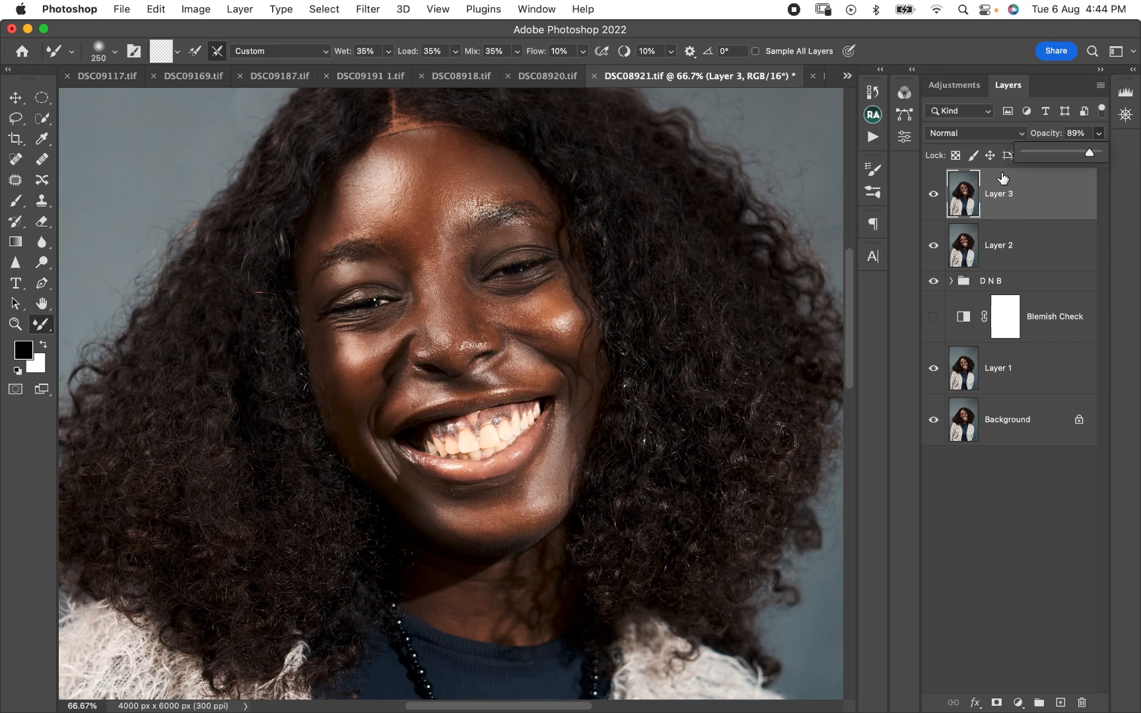
click(934, 194)
click(934, 194)
- Stamp all visible layers into a new merged layer at the top of the stack
key(super+minus)
key(super+minus)
key(super+minus)
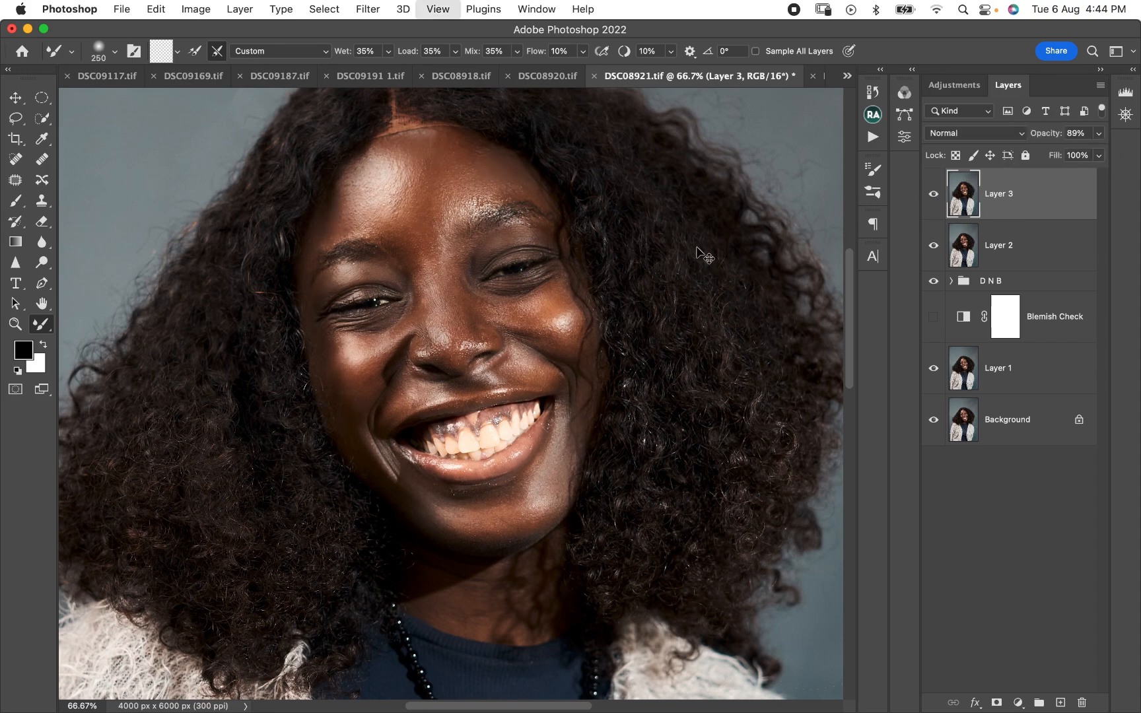
key(super+minus)
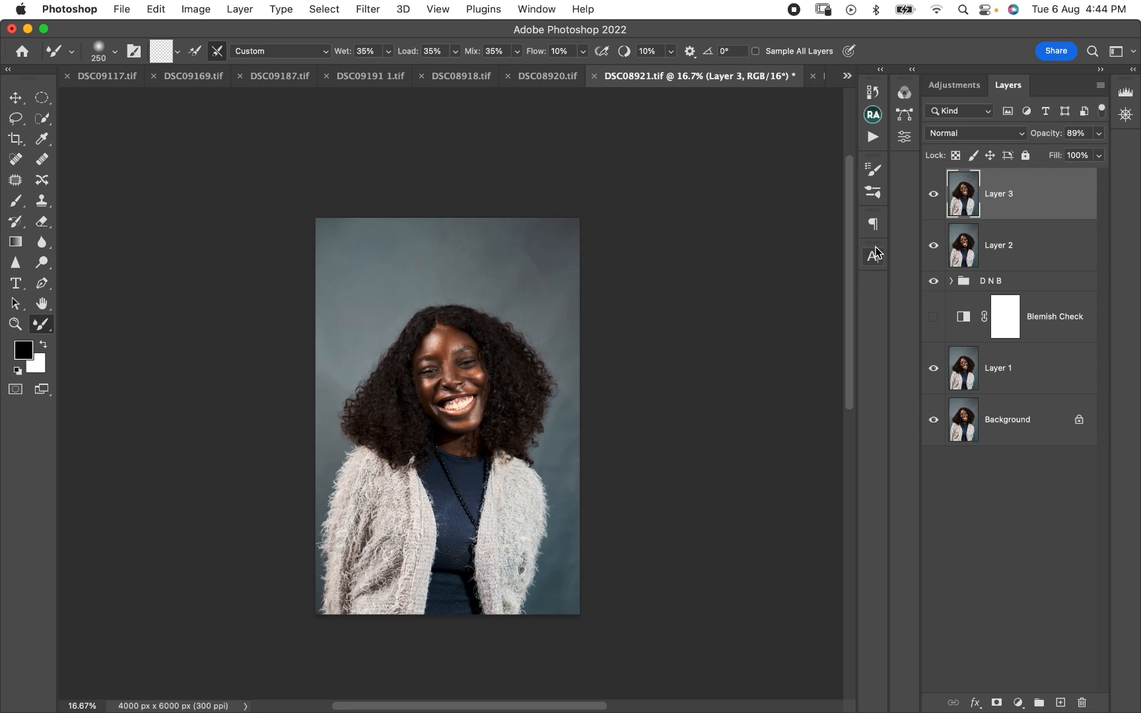
key(super+alt+shift+e)
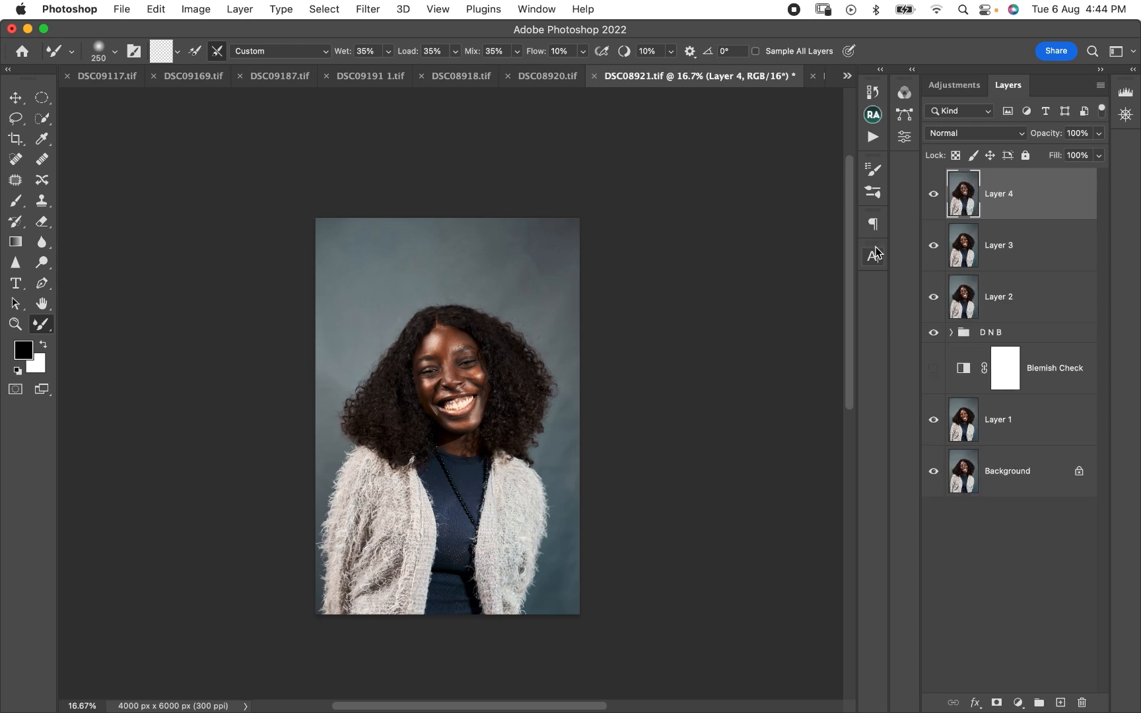
- Apply a Gaussian Blur with a 20-pixel radius to the new top merged layer
click(364, 9)
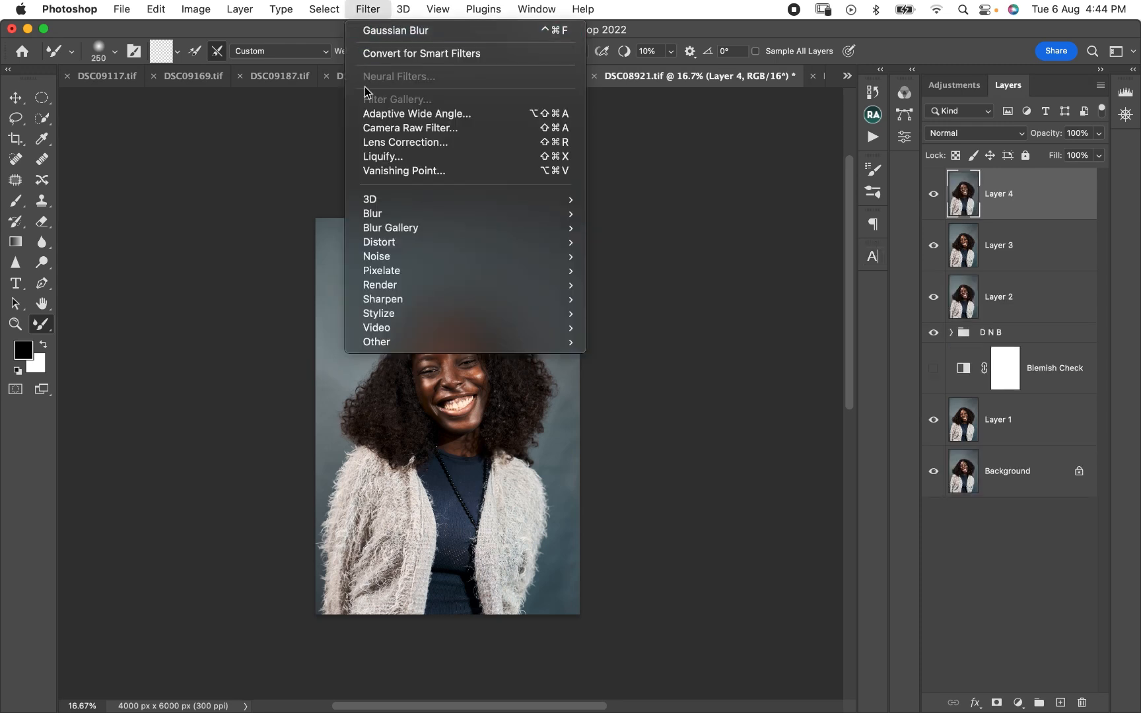
mouse_move(409, 218)
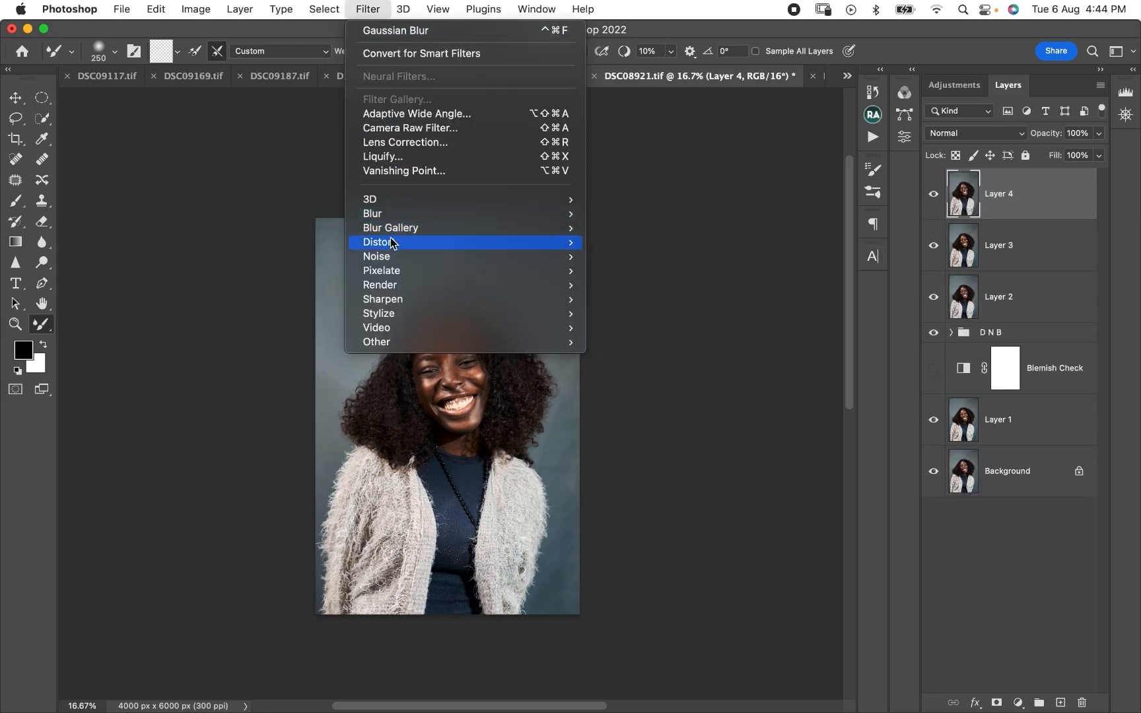
click(669, 271)
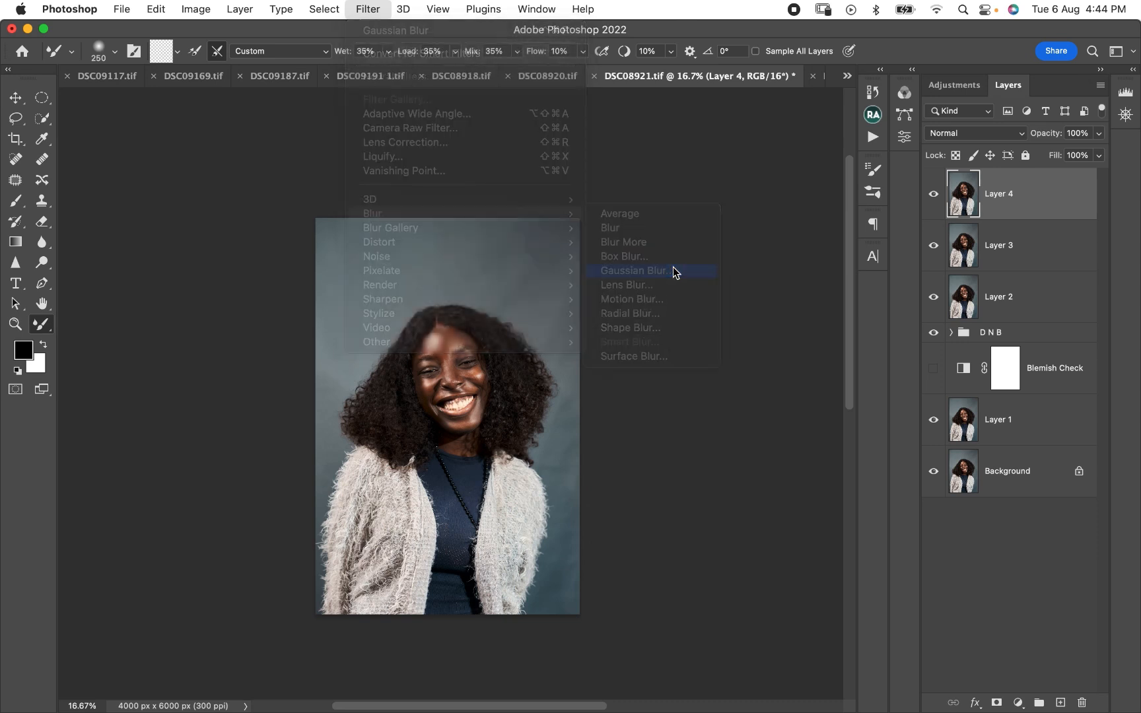
click(446, 377)
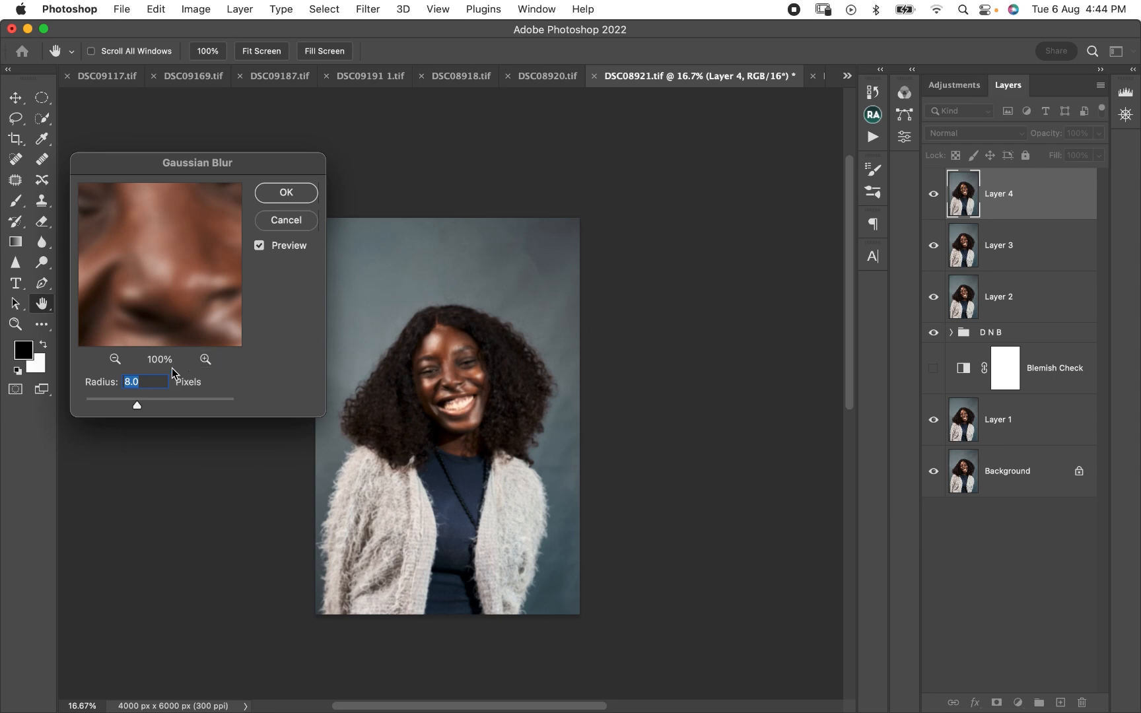
click(146, 381)
key(BackSpace)
key(BackSpace)
key(BackSpace)
text(20)
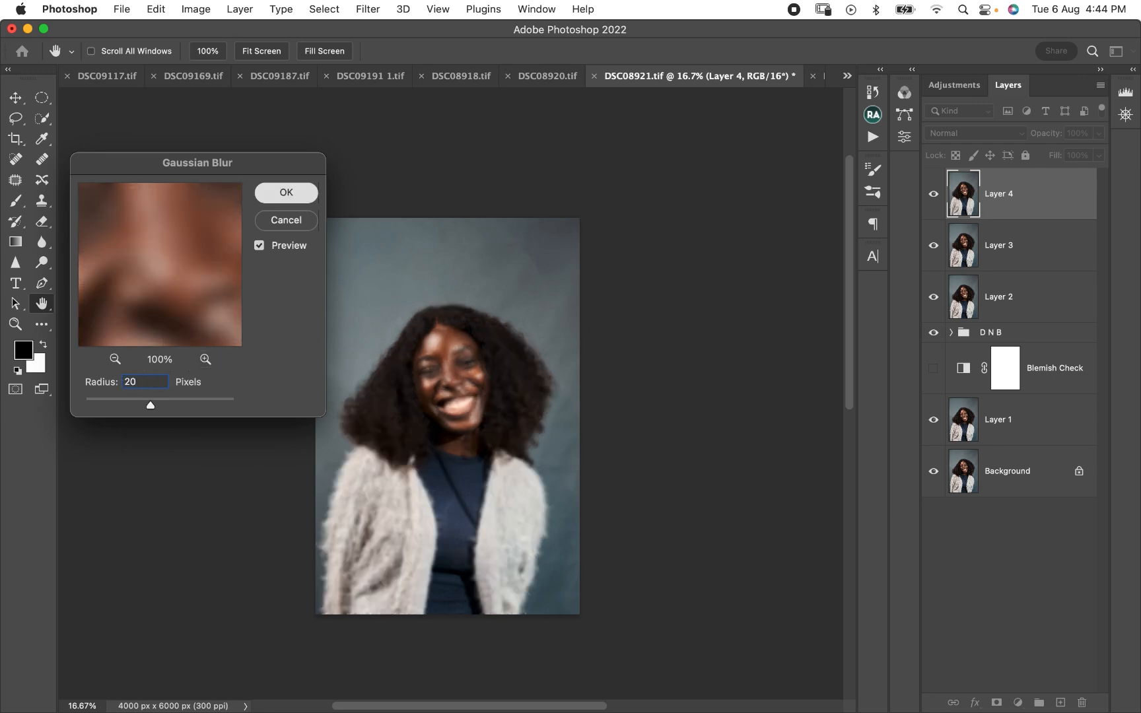
key(Return)
- Lower the blurred top layer's opacity to 22%
key(super+equal)
key(super+equal)
key(super+equal)
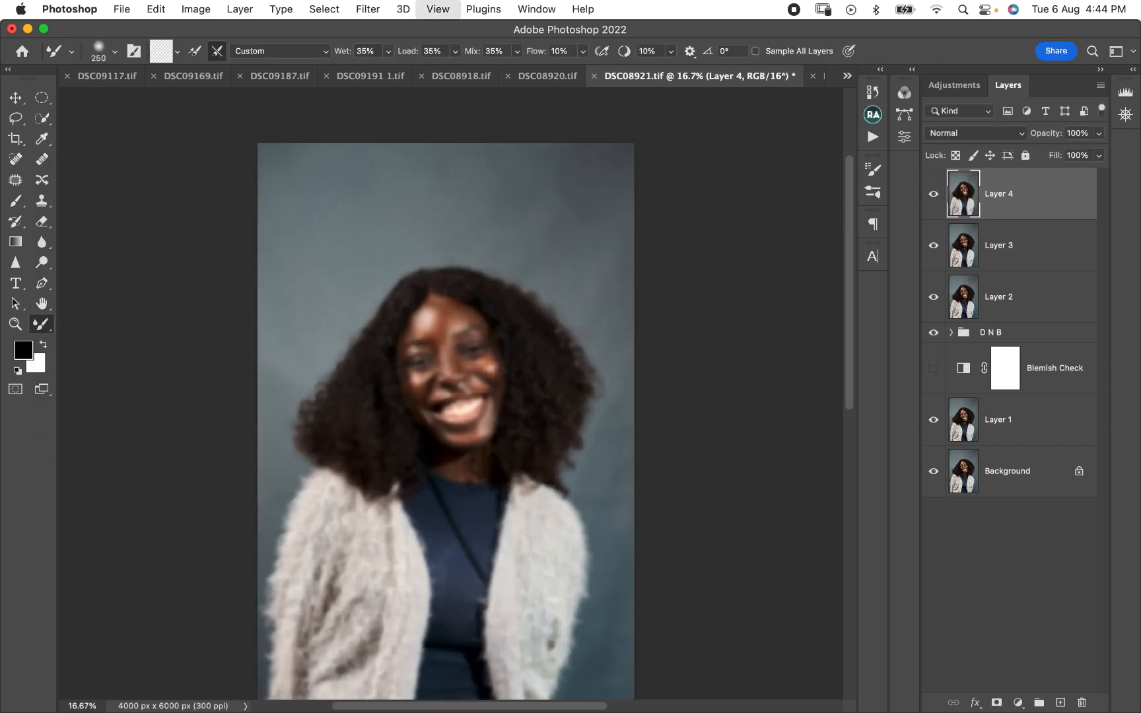
scroll(451, 394, down, 3)
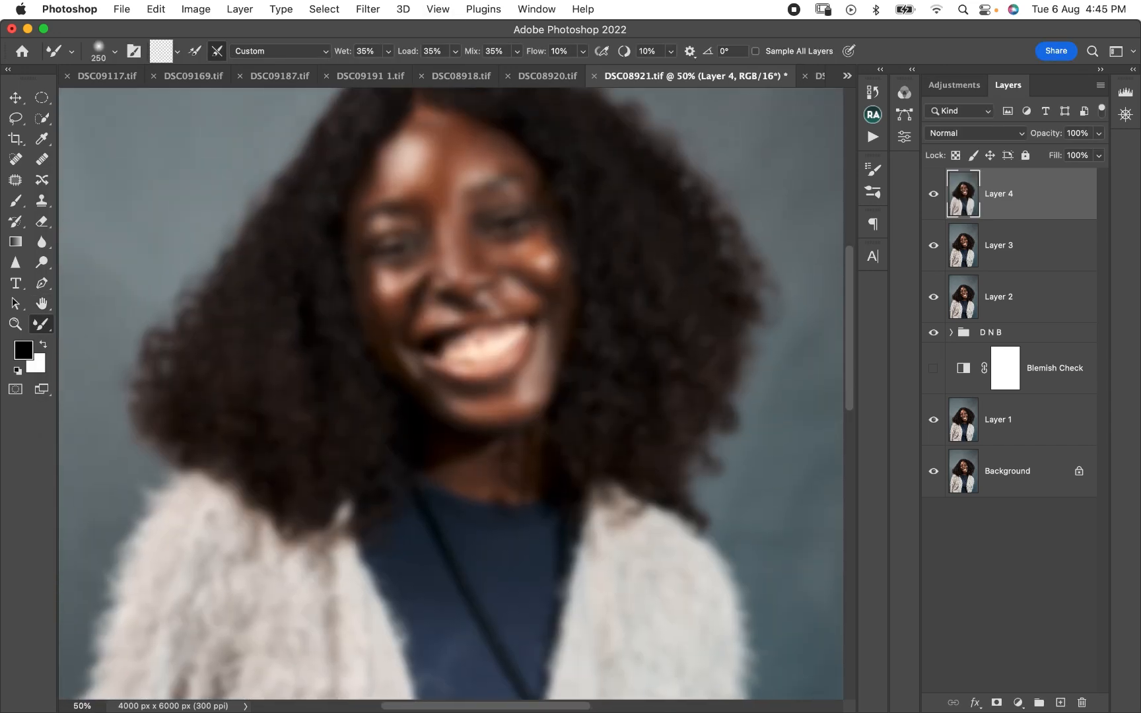
scroll(451, 393, up, 2)
click(1099, 134)
drag(1101, 153, 1042, 153)
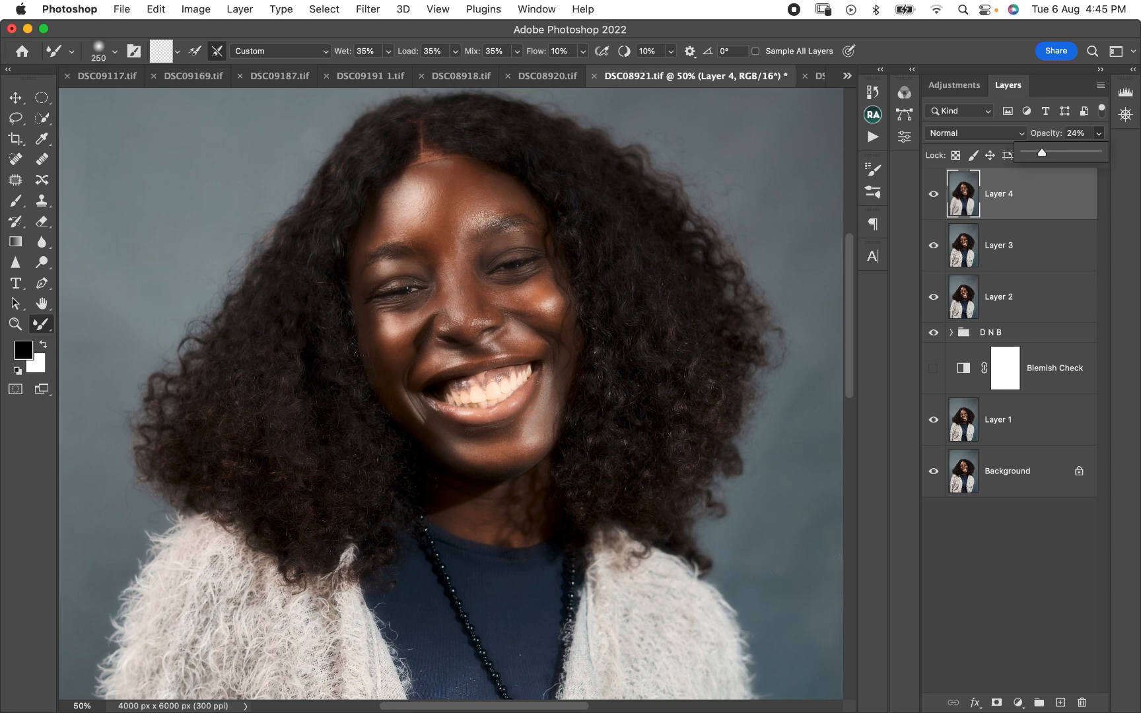
drag(1042, 154, 1040, 153)
- Toggle the blurred layer's visibility and examine its effect on the whole portrait and close up on the face
click(933, 195)
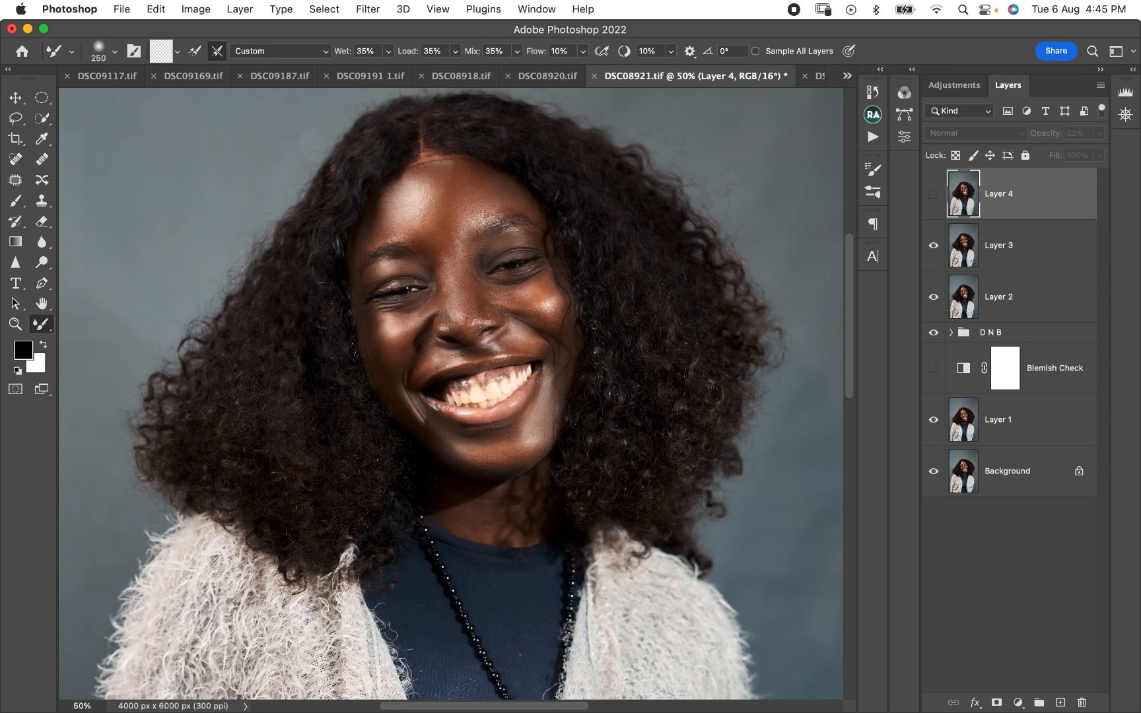
click(933, 194)
click(933, 195)
click(933, 194)
key(super+minus)
key(super+minus)
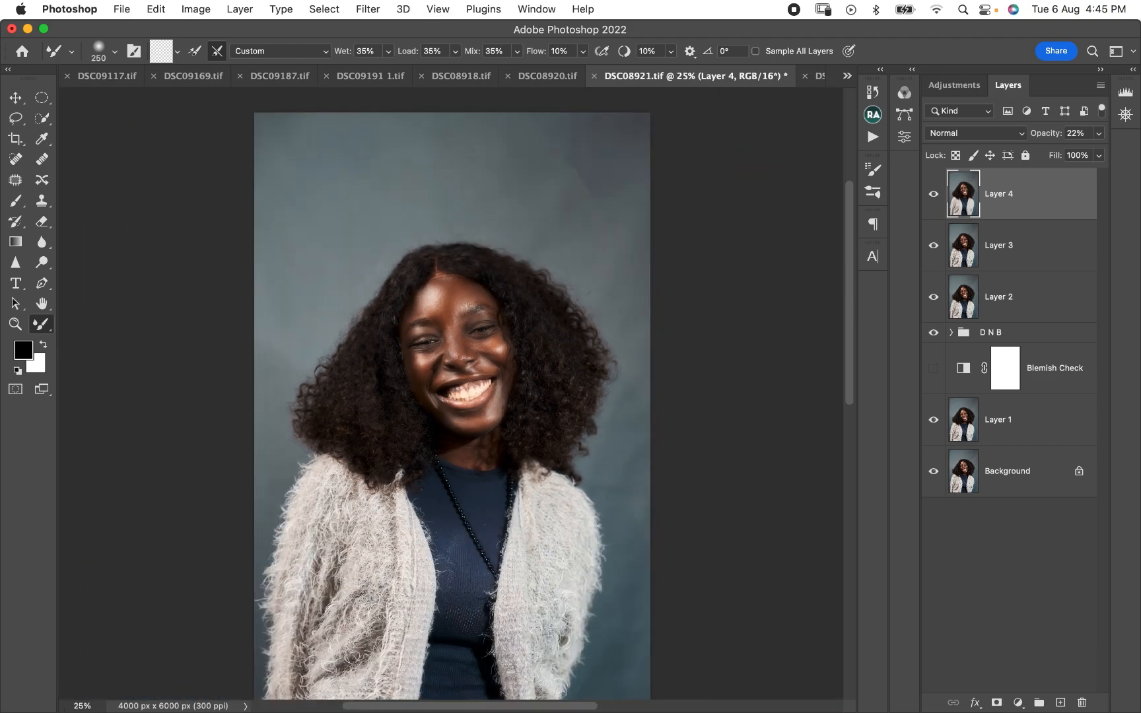
key(super+minus)
key(super+plus)
key(super+plus)
key(super+plus)
key(super+plus)
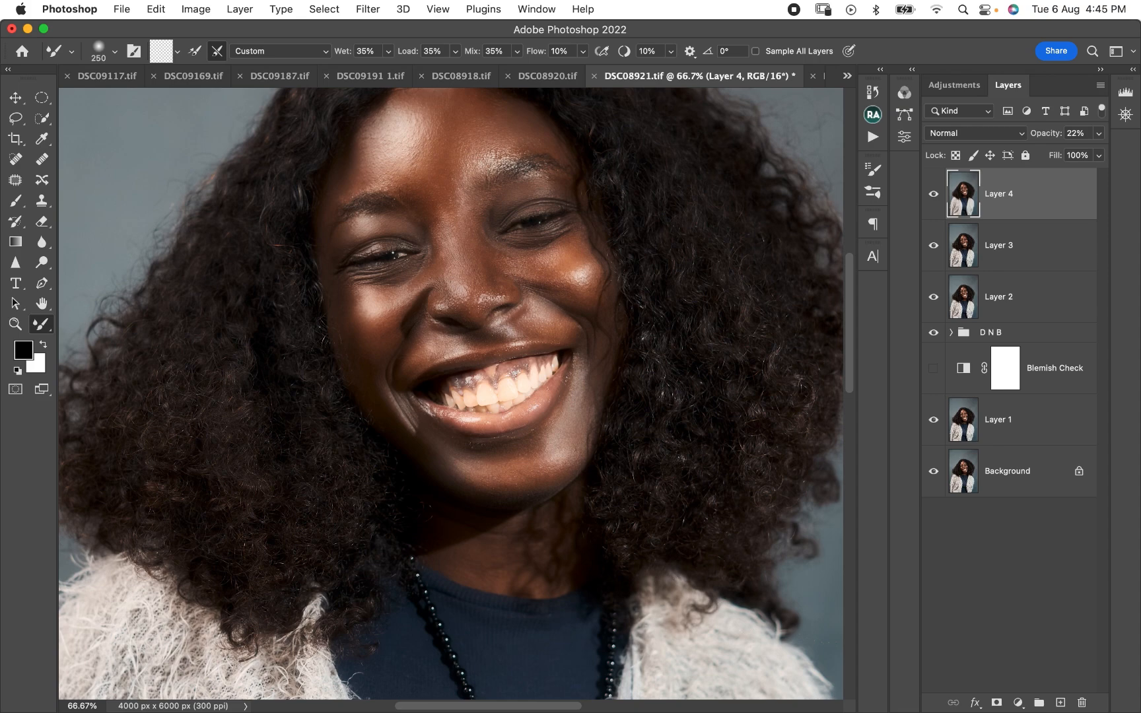
- Compare the face with and without the blurred layer and reduce that layer's opacity to 15%
click(933, 194)
click(933, 194)
drag(1098, 133, 1093, 134)
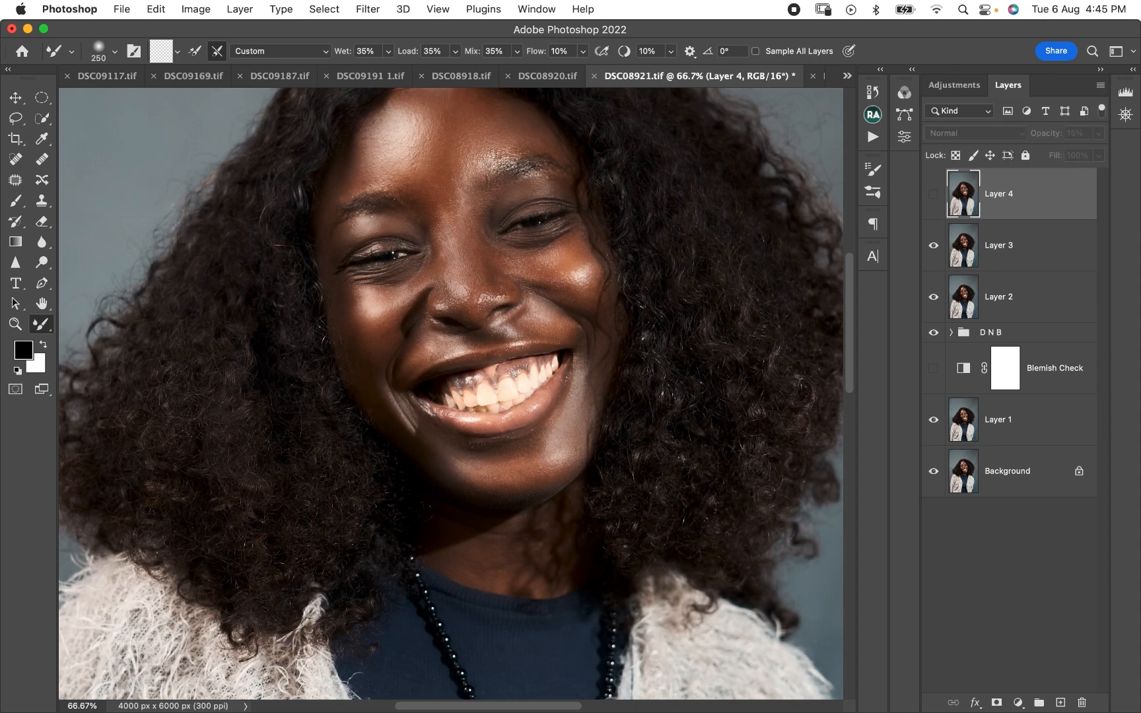
key(super+minus)
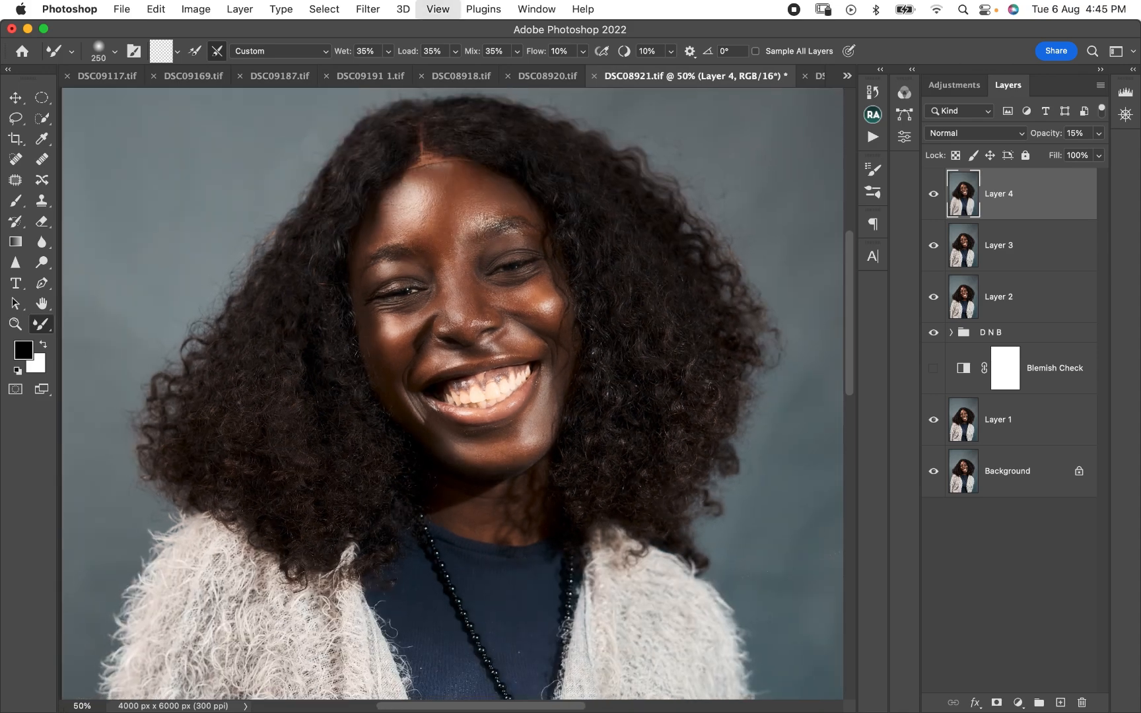
key(super+minus)
key(super+minus)
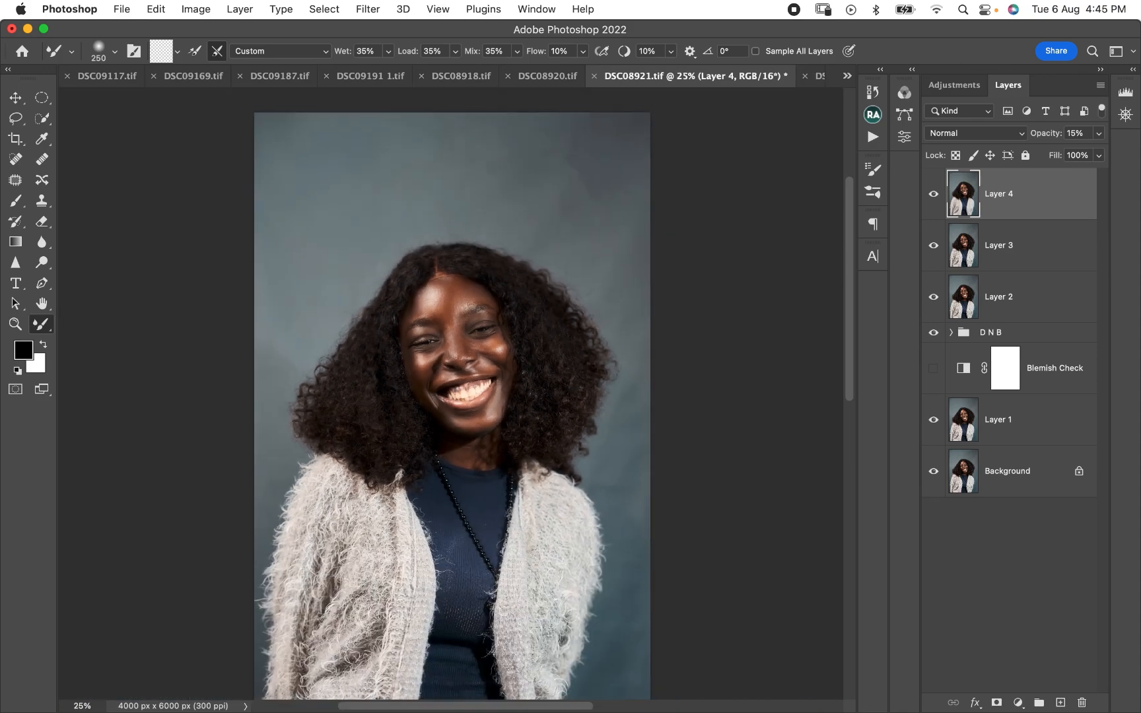
- Add a white mask to the blurred layer and set up the Brush tool with black at 100% opacity
click(996, 703)
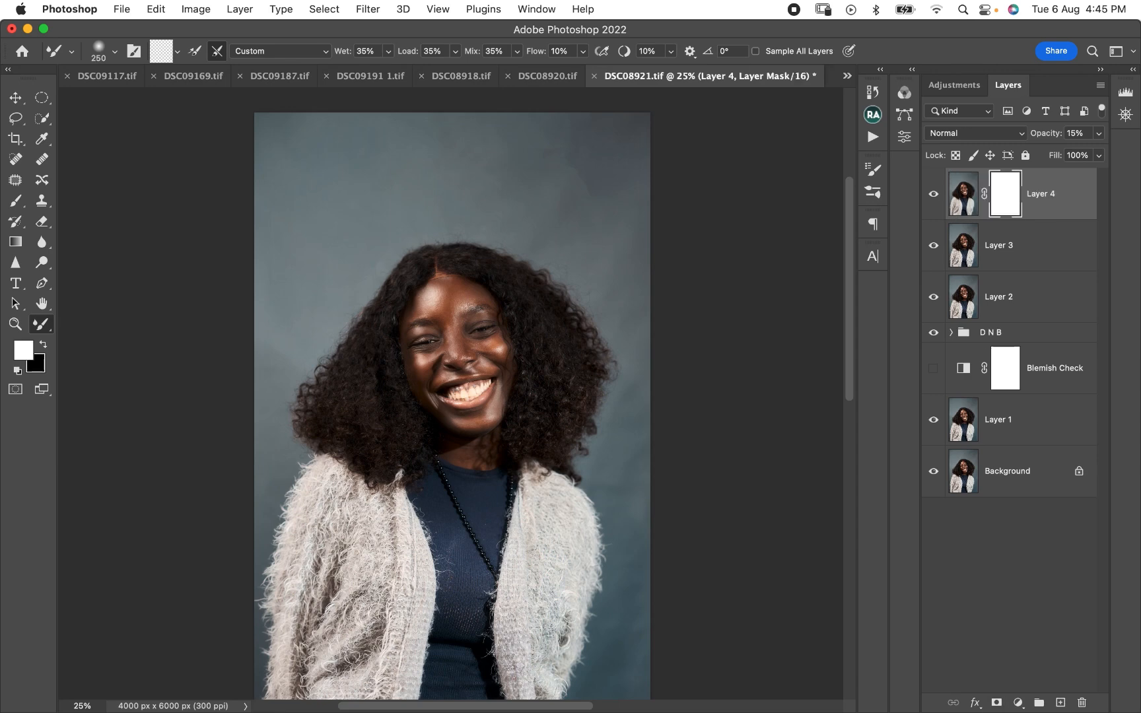
key(x)
click(15, 200)
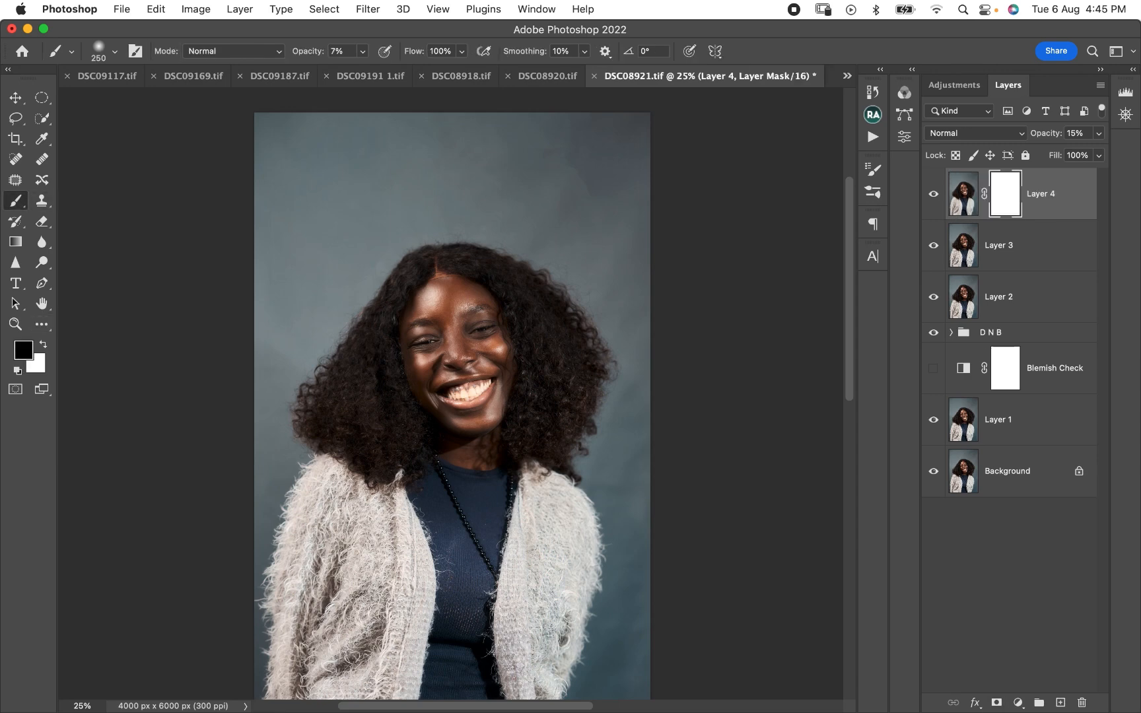
click(362, 51)
drag(362, 70, 429, 70)
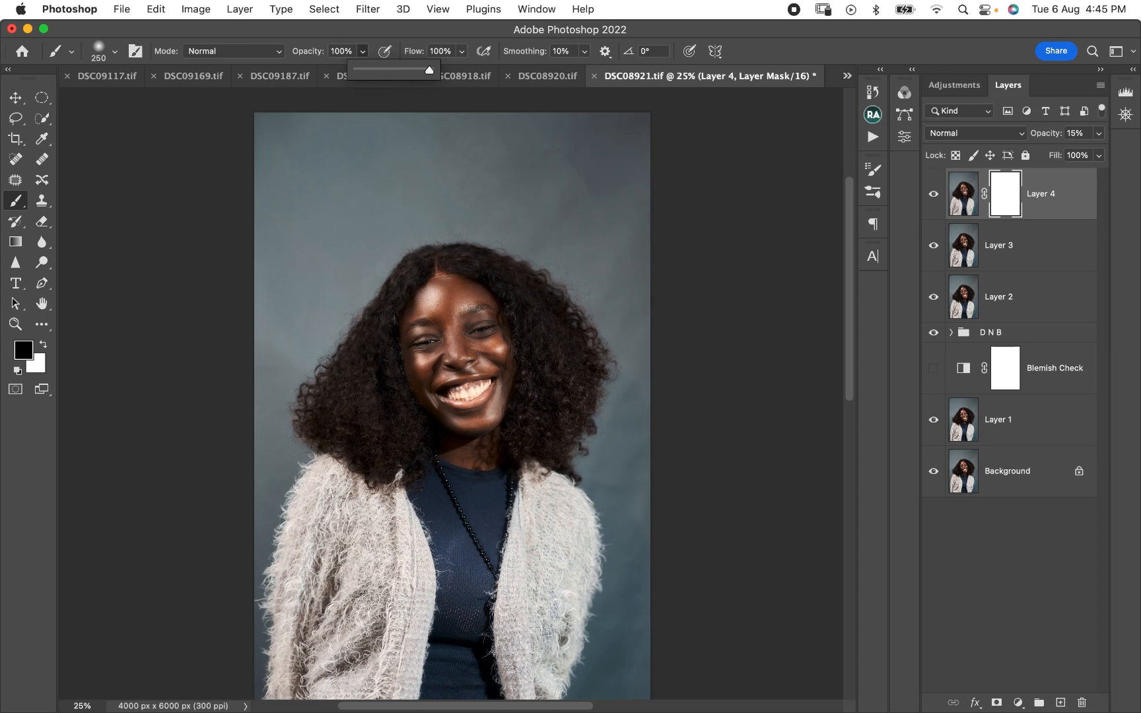
- Paint black on the blurred layer's mask over the hair, cardigan and top, resizing the brush to suit each area
key(bracketright)
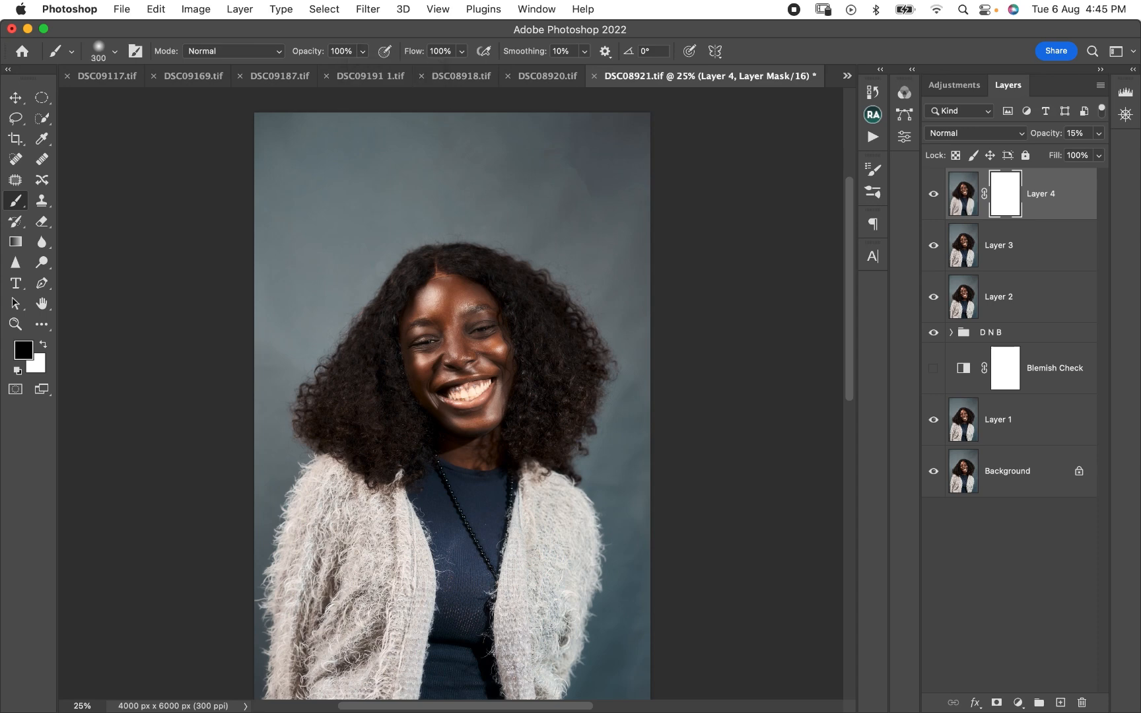
key(bracketright)
key(bracketright)
drag(377, 349, 362, 408)
key(bracketleft)
key(bracketleft)
key(bracketleft)
key(bracketright)
key(bracketright)
key(bracketright)
mouse_move(408, 283)
mouse_down()
mouse_move(550, 321)
mouse_move(560, 403)
mouse_up()
key(bracketright)
drag(344, 528, 529, 627)
key(bracketleft)
key(bracketleft)
drag(357, 389, 327, 449)
- Toggle the masked blur layer's visibility close up on the face and check the whole portrait
key(super+plus)
key(super+plus)
key(super+plus)
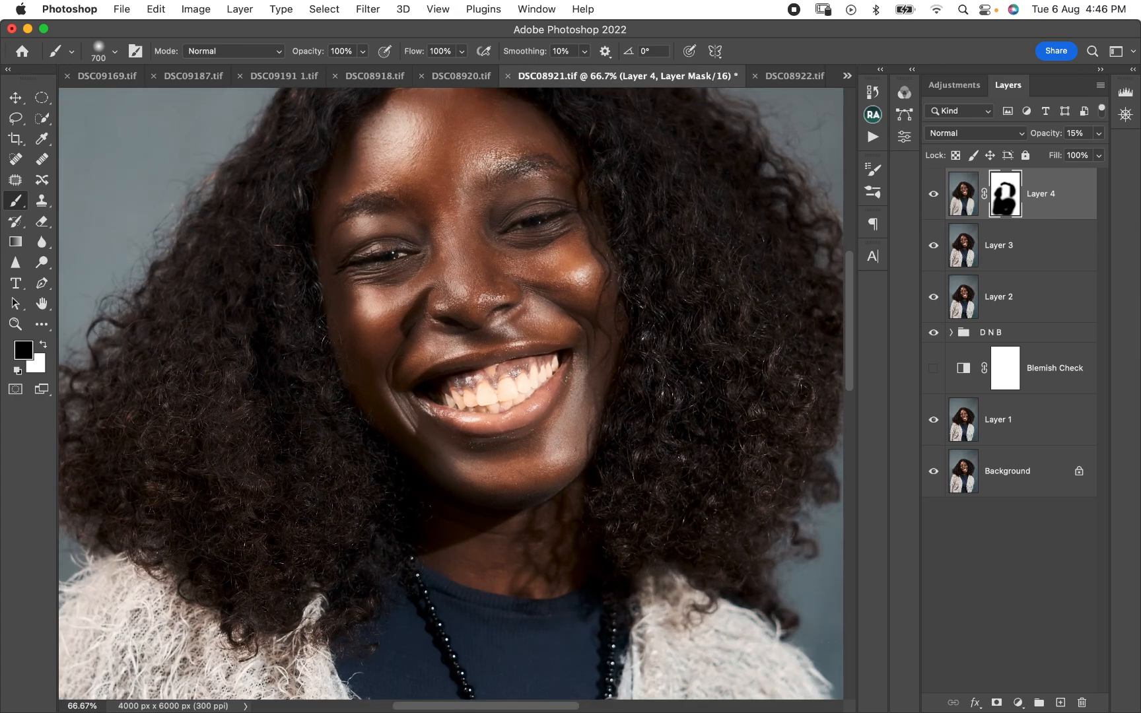
key(super+comma)
key(super+comma)
key(super+comma)
key(super+comma)
key(super+minus)
key(super+minus)
key(super+minus)
key(super+minus)
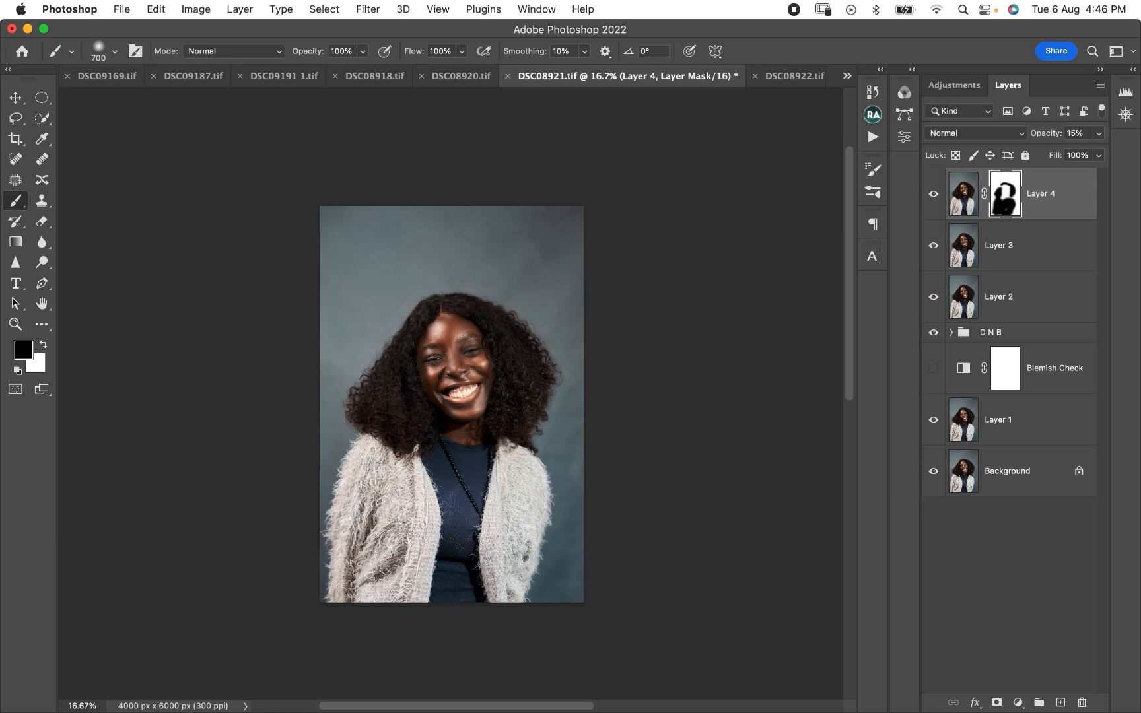
- Stamp all visible layers into a new top layer and apply a Gaussian Blur with a 20-pixel radius
key(super+alt+shift+e)
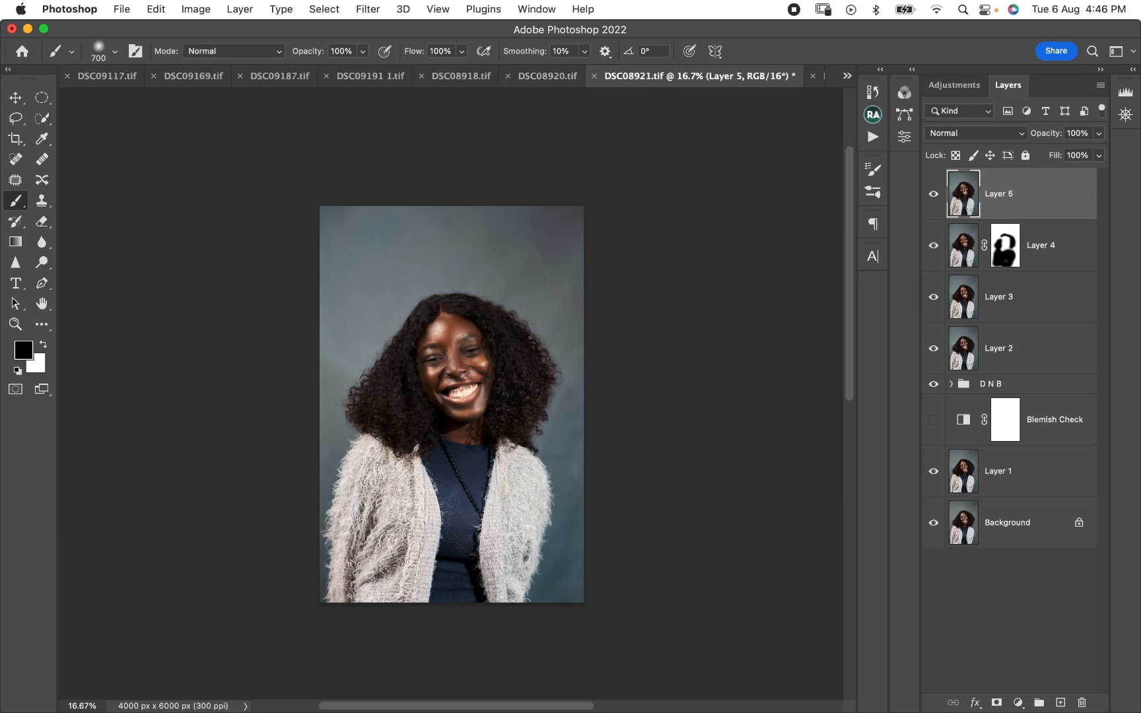
click(368, 10)
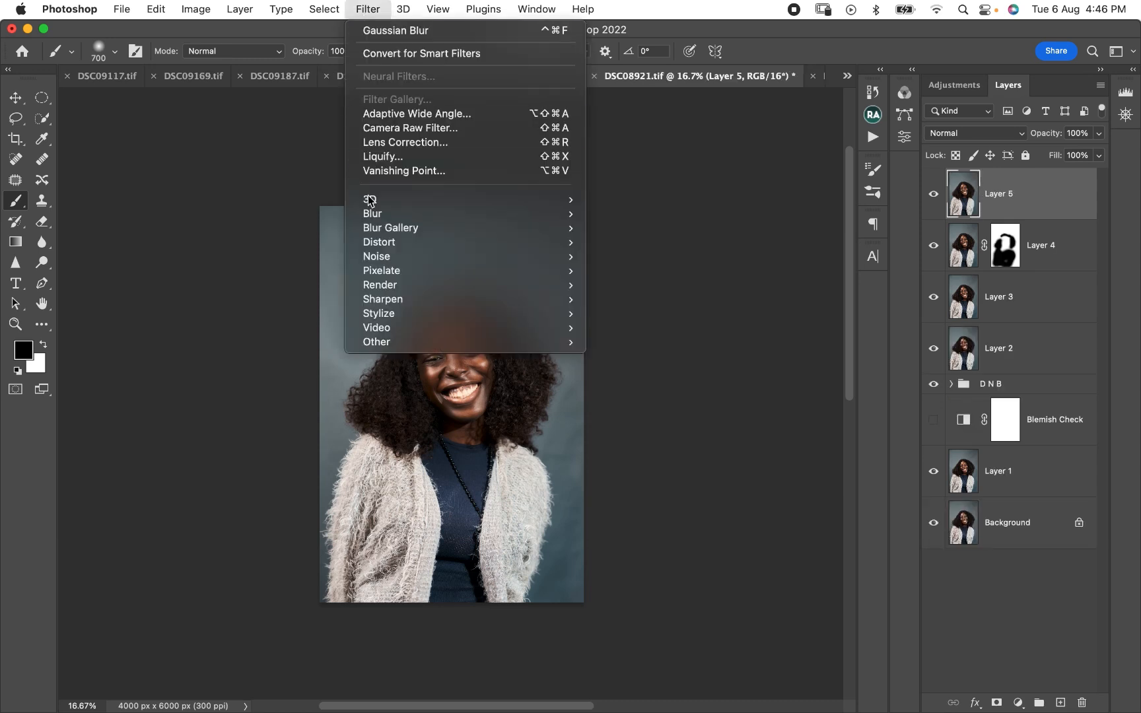
mouse_move(394, 213)
click(630, 270)
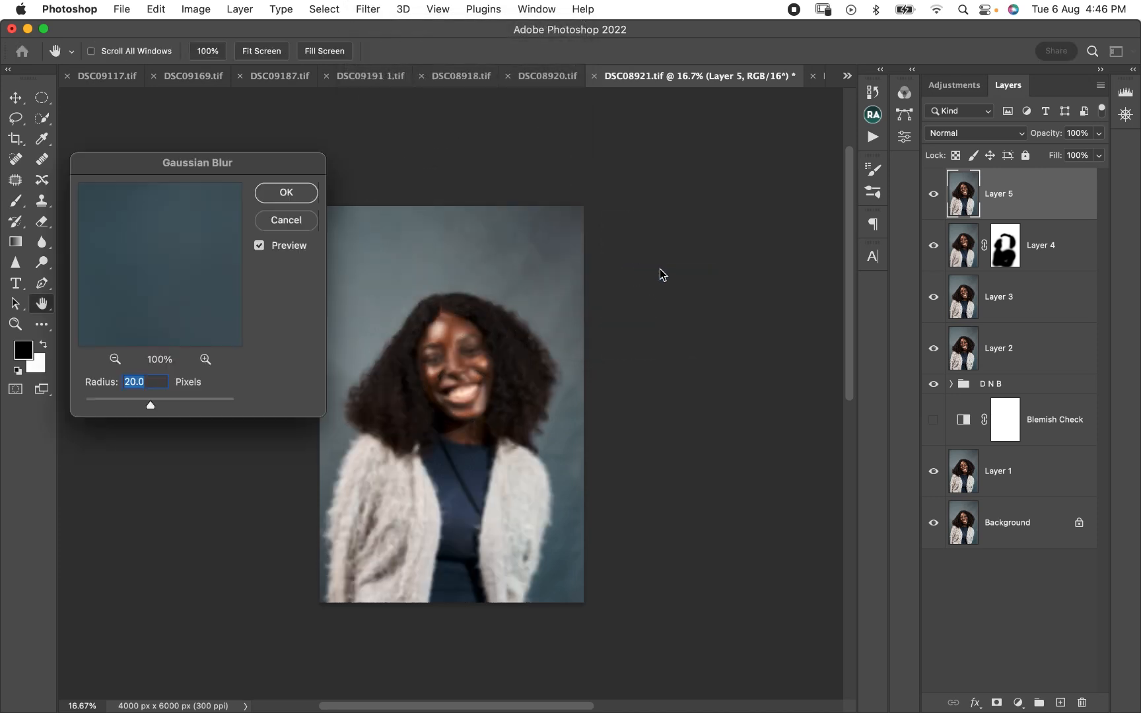
click(449, 357)
click(145, 259)
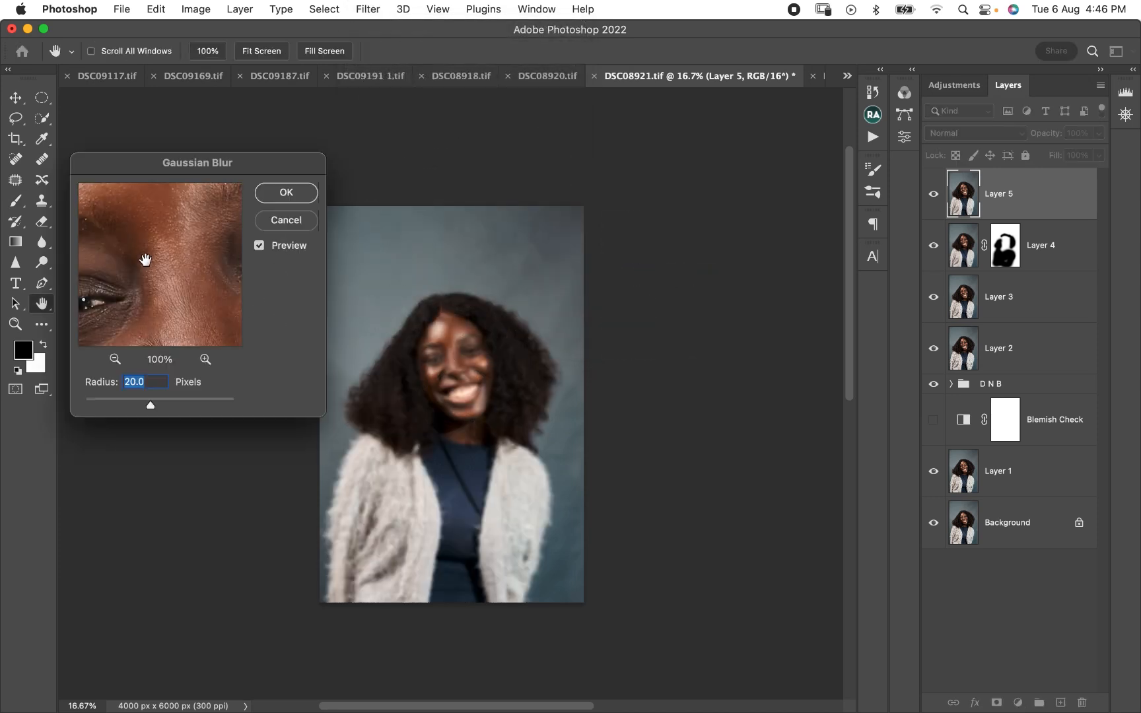
click(289, 196)
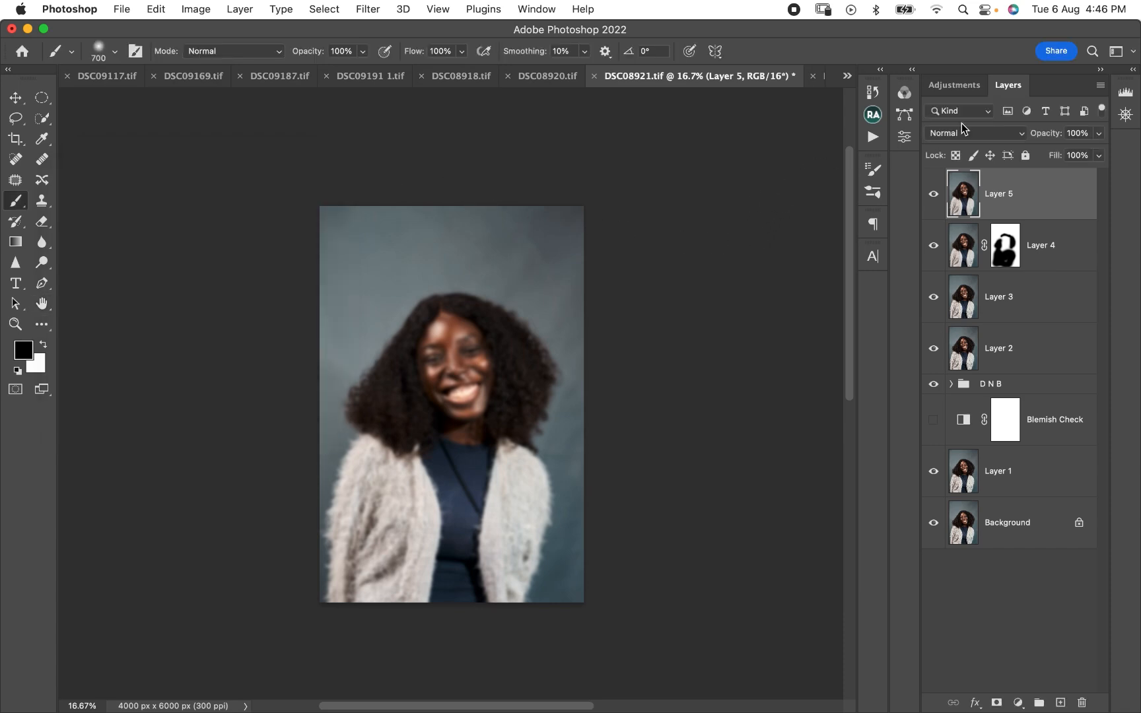
- Set the new blurred layer's blend mode to Soft Light and lower its opacity to 18%
key(super+equal)
key(super+equal)
key(super+equal)
key(super+equal)
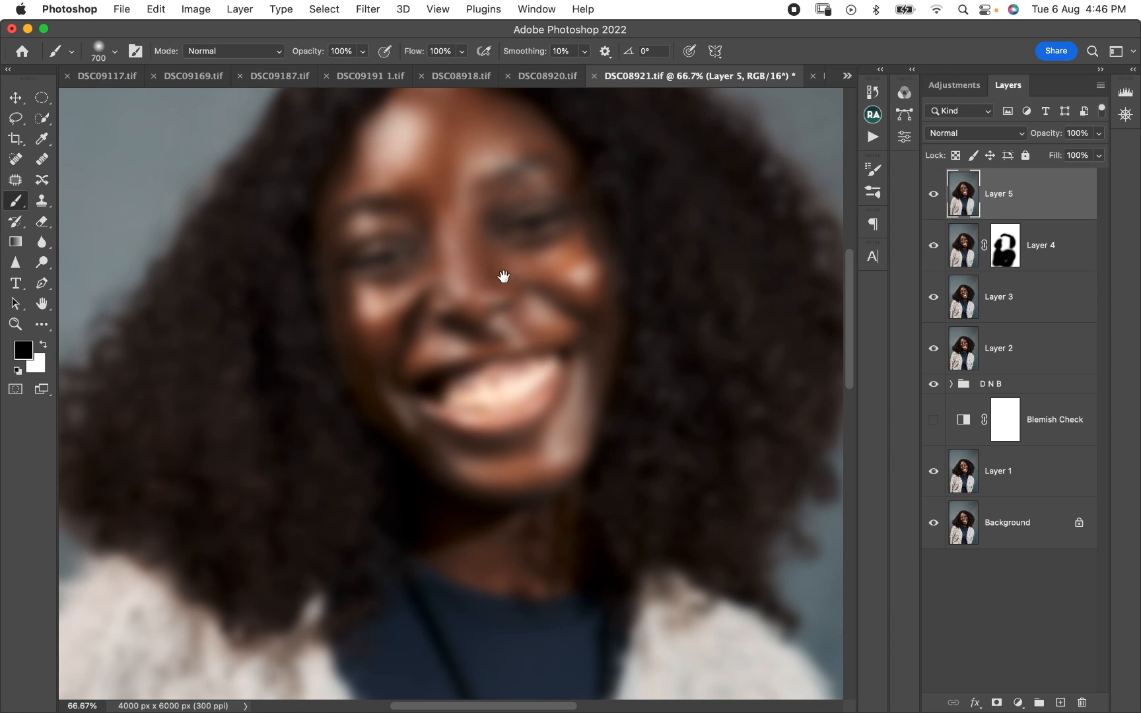
click(957, 135)
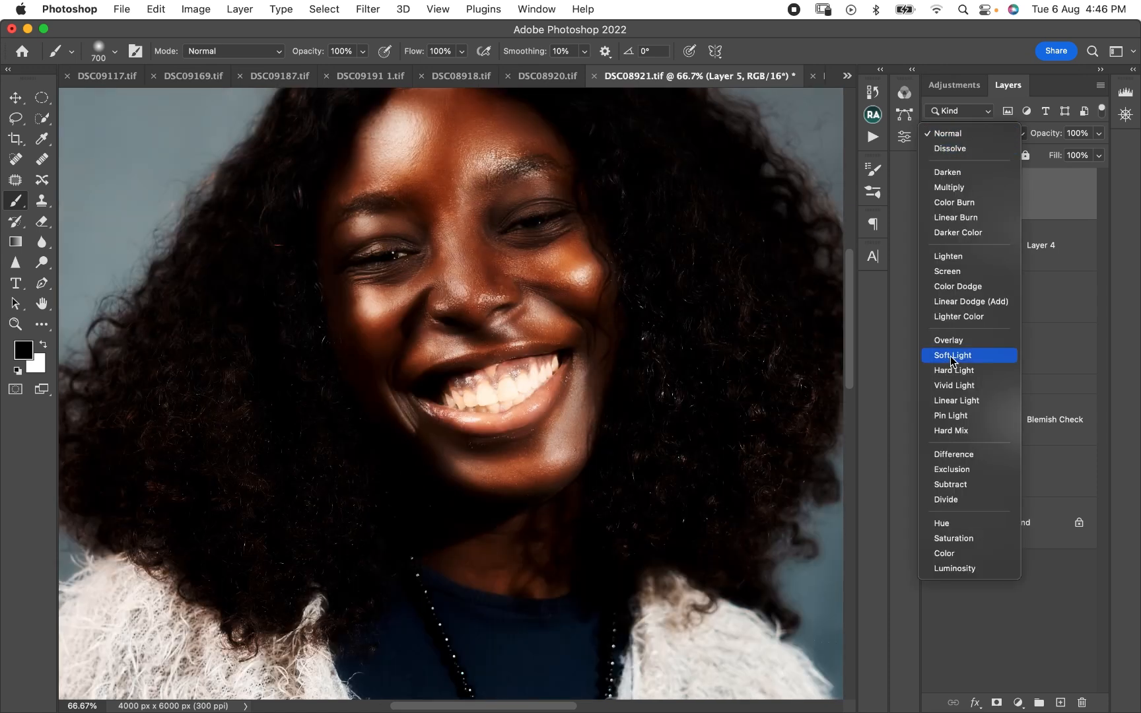
click(953, 357)
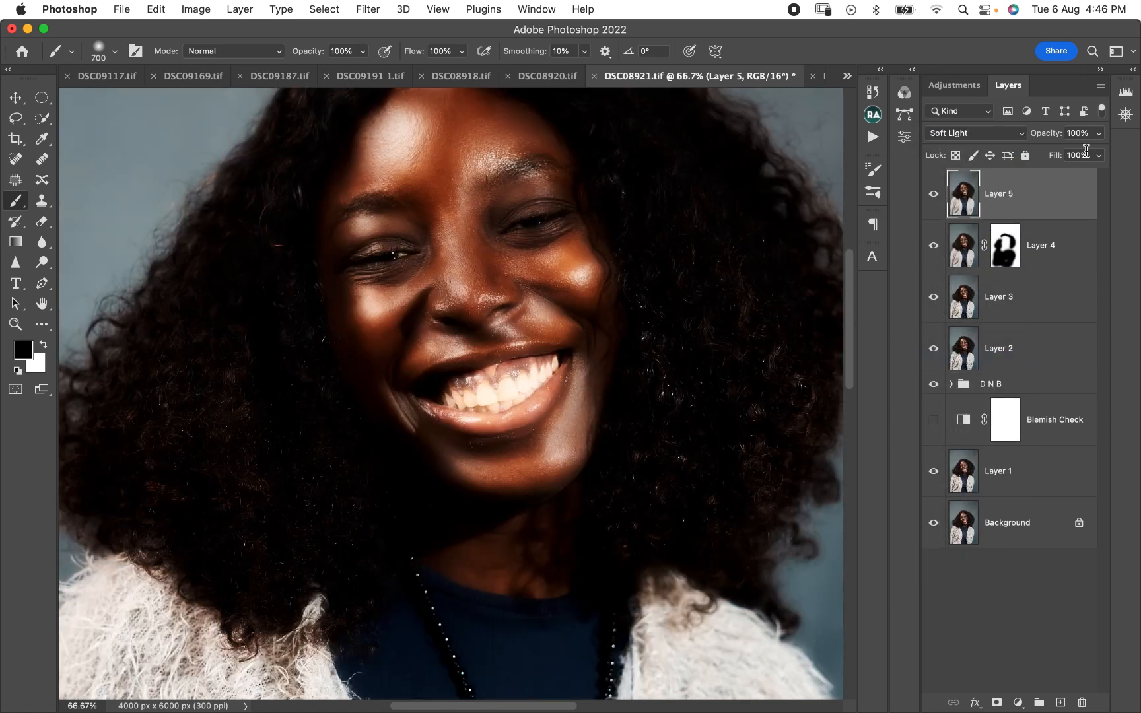
click(1099, 133)
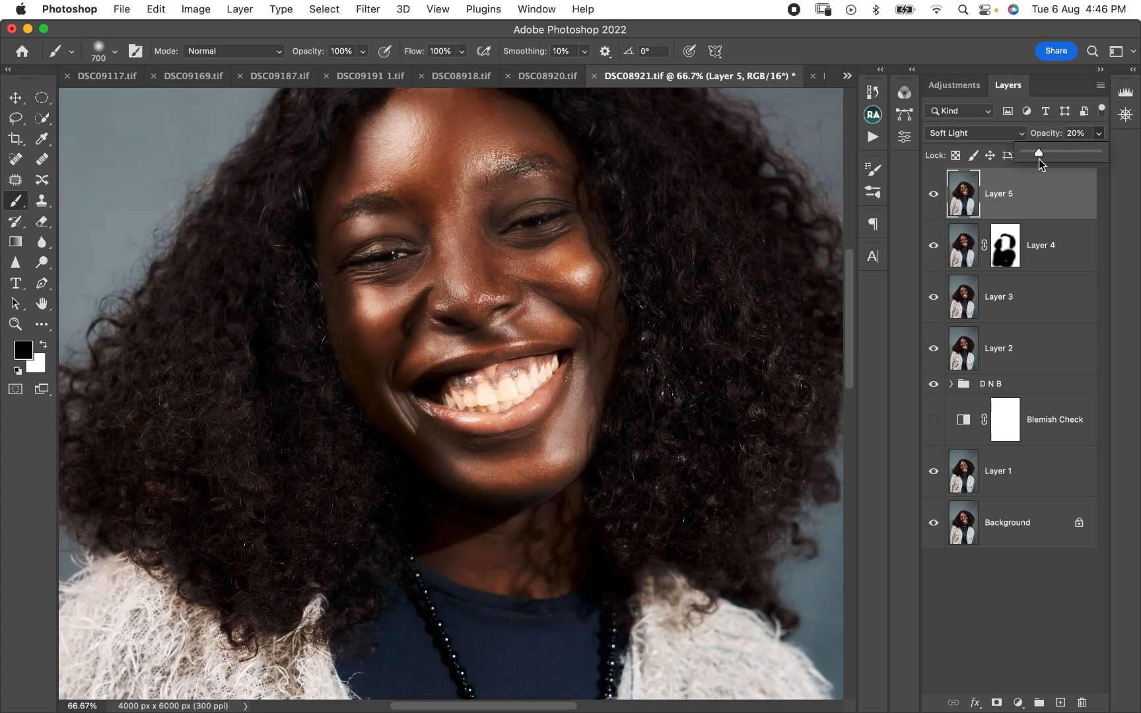
drag(1039, 160, 1037, 160)
- Examine the Soft Light layer's effect on the whole portrait and close up on the face
key(super+minus)
key(super+minus)
key(super+minus)
key(super+minus)
key(super+plus)
key(super+plus)
key(super+plus)
key(super+plus)
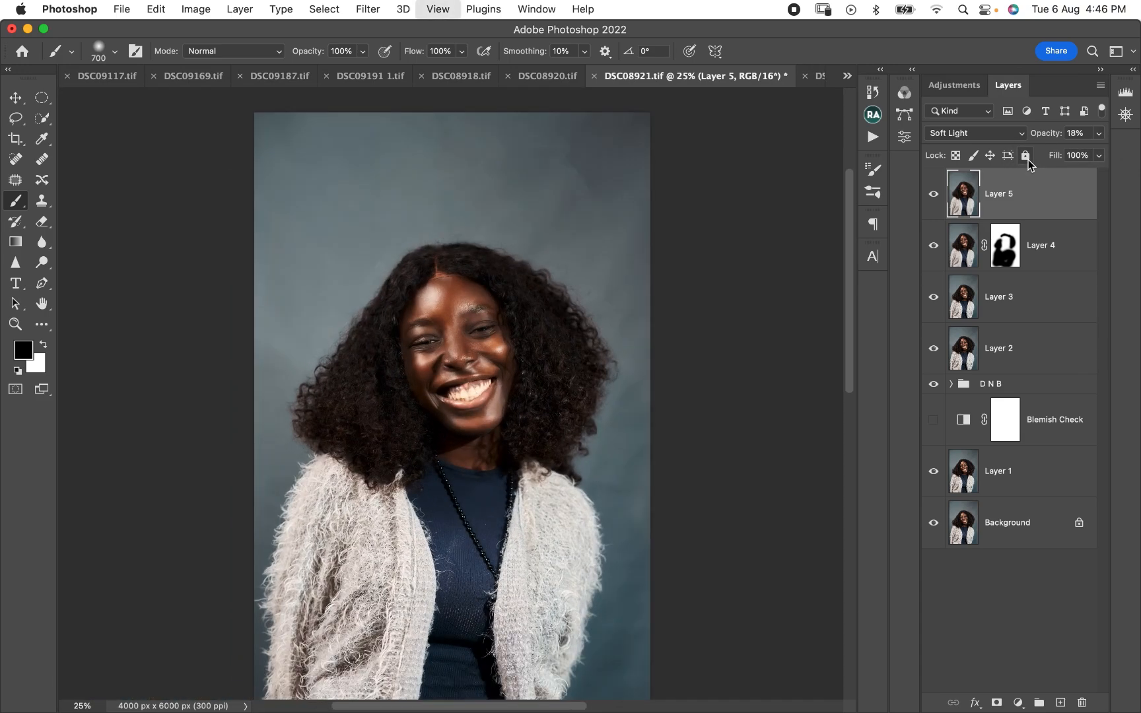
key(super+minus)
key(super+minus)
key(super+minus)
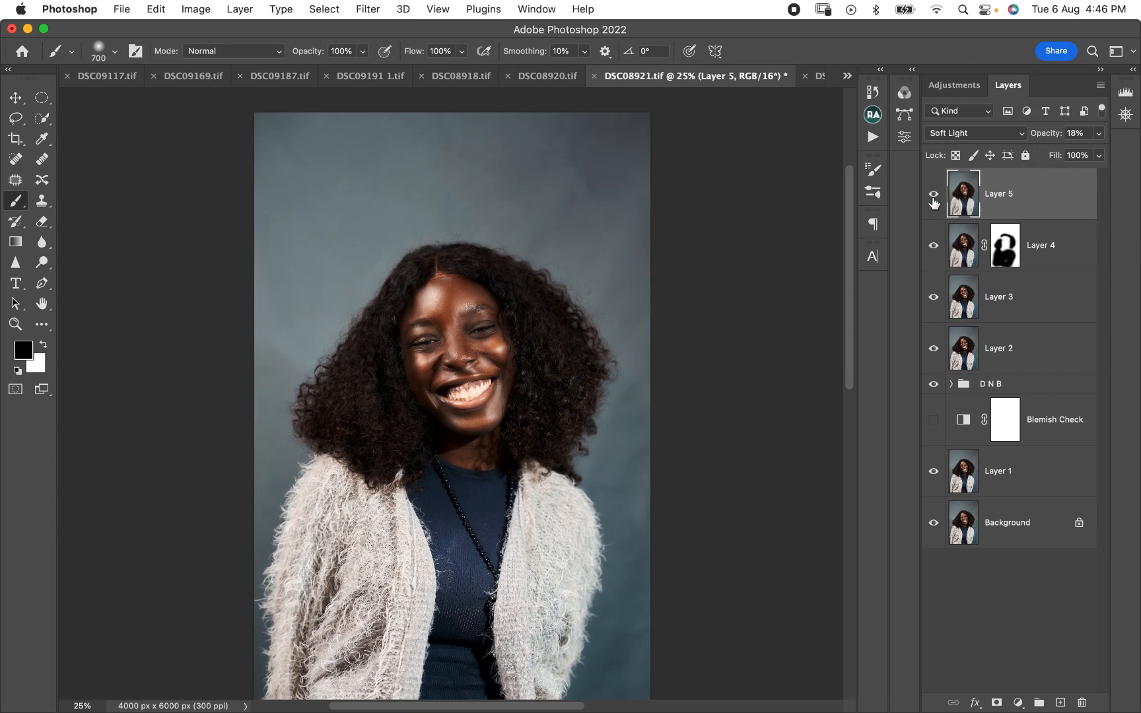
- Raise the Soft Light layer's opacity to 30% and check it on the face and the whole portrait
click(1098, 134)
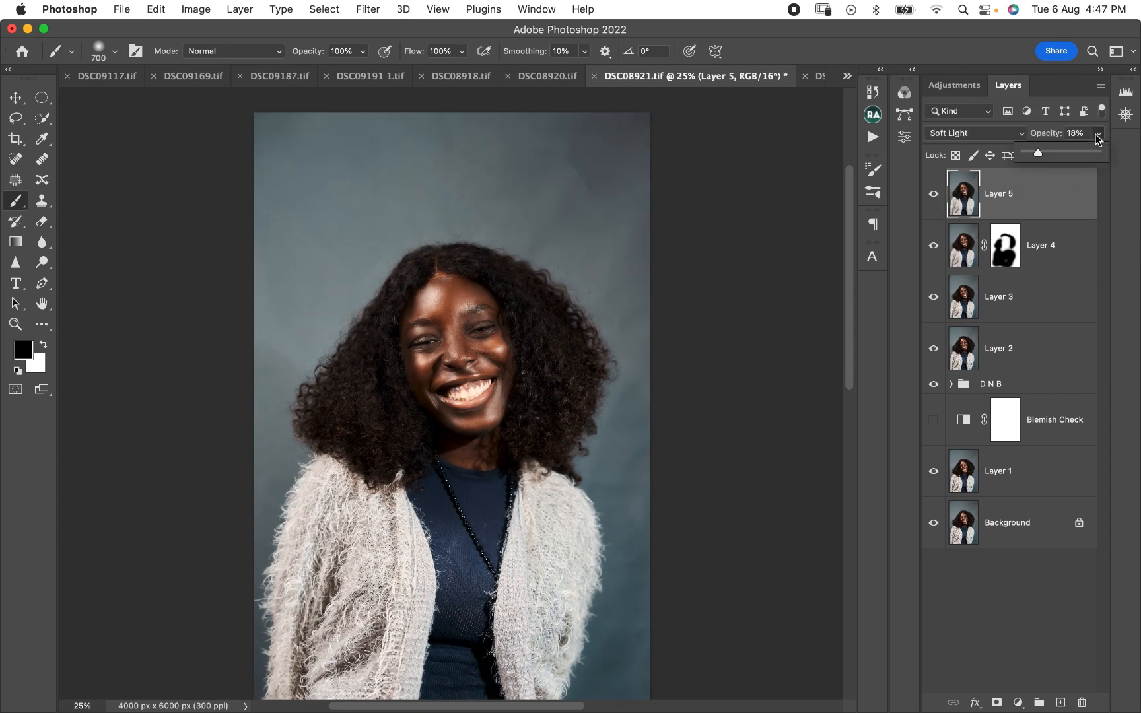
drag(1039, 151, 1041, 153)
key(super+equal)
key(super+equal)
key(super+equal)
key(super+equal)
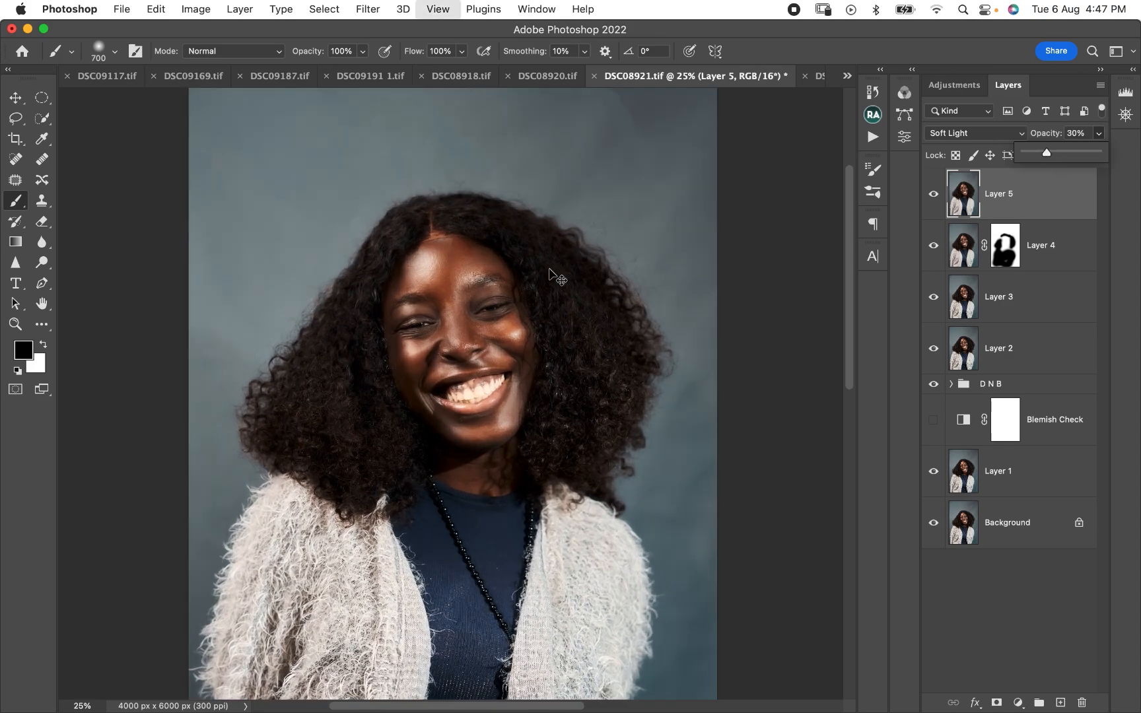
key(super+minus)
key(super+minus)
key(super+minus)
key(super+minus)
key(super+minus)
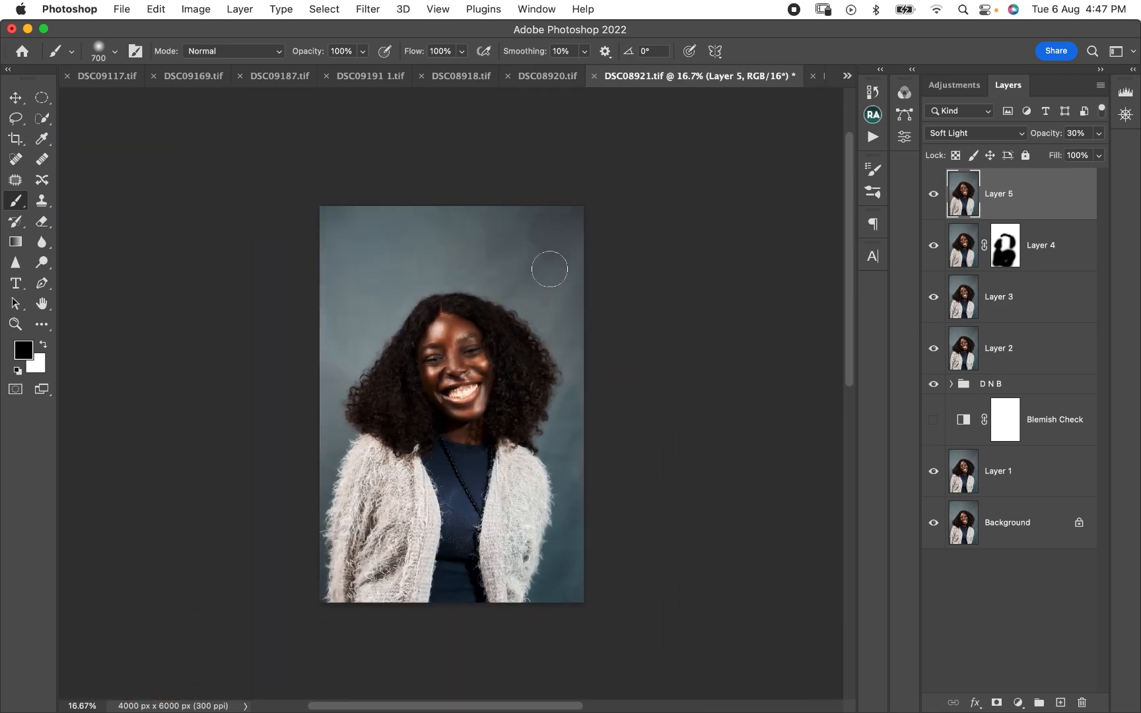
- Compare the portrait with and without the Soft Light layer close up on the face
key(super+equal)
key(super+equal)
key(super+equal)
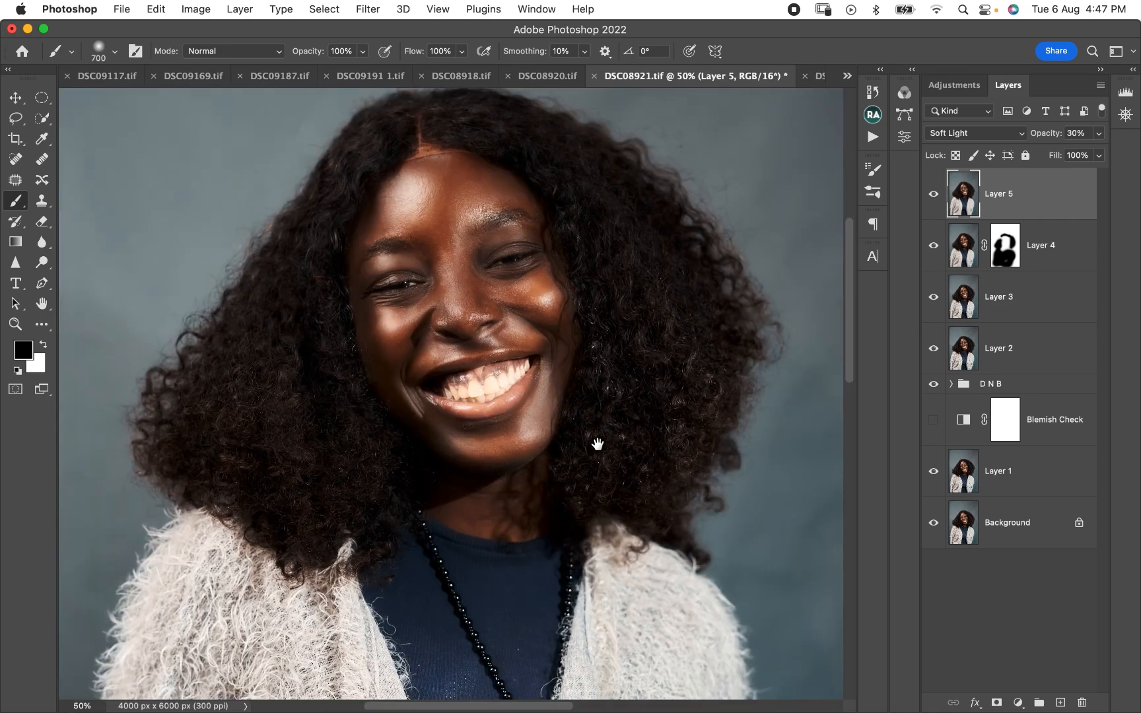
scroll(598, 444, down, 2)
click(934, 193)
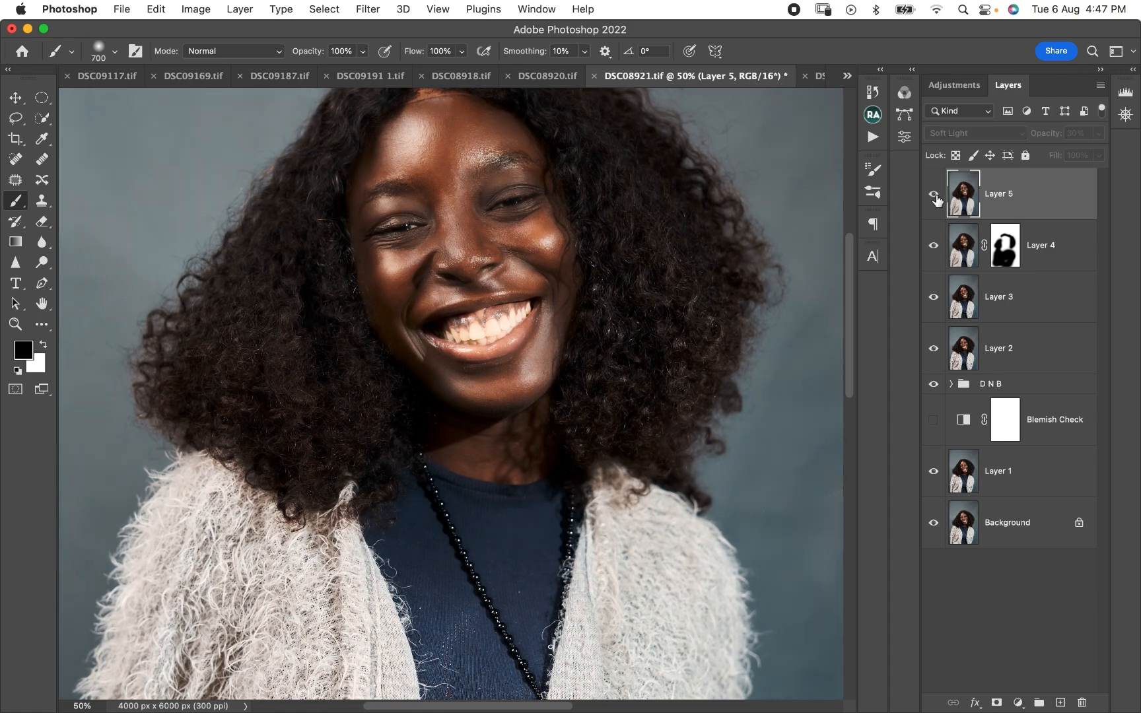
click(935, 195)
click(935, 195)
click(933, 194)
key(super+equal)
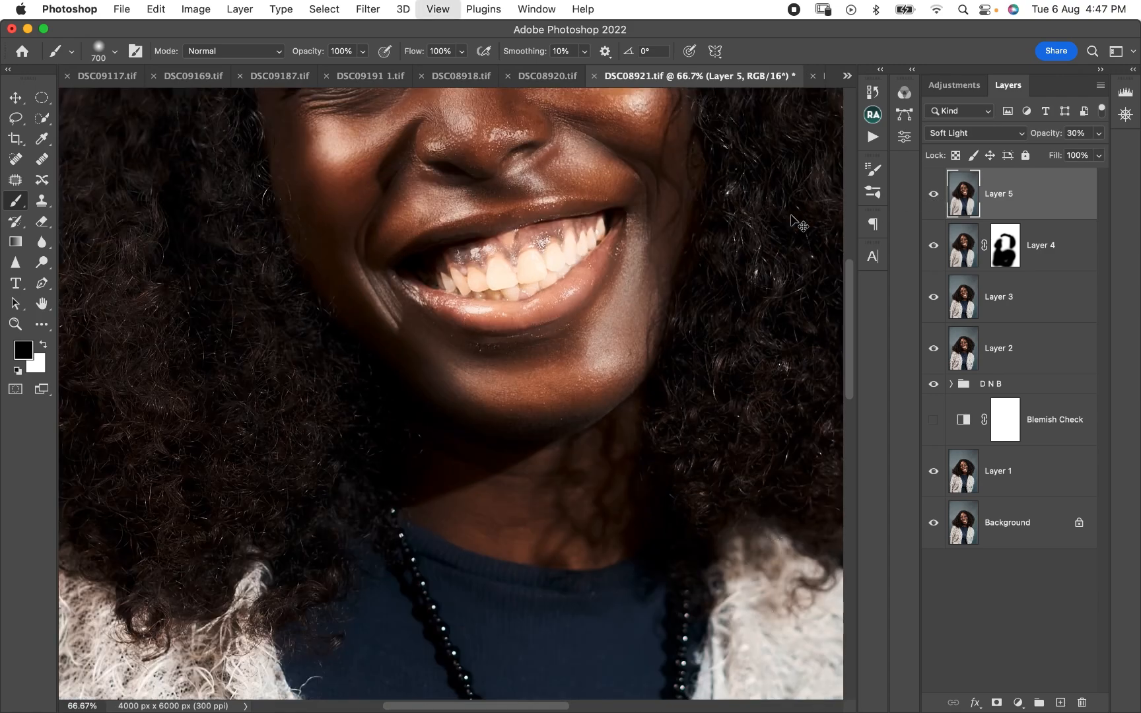
key(super+equal)
drag(467, 389, 473, 492)
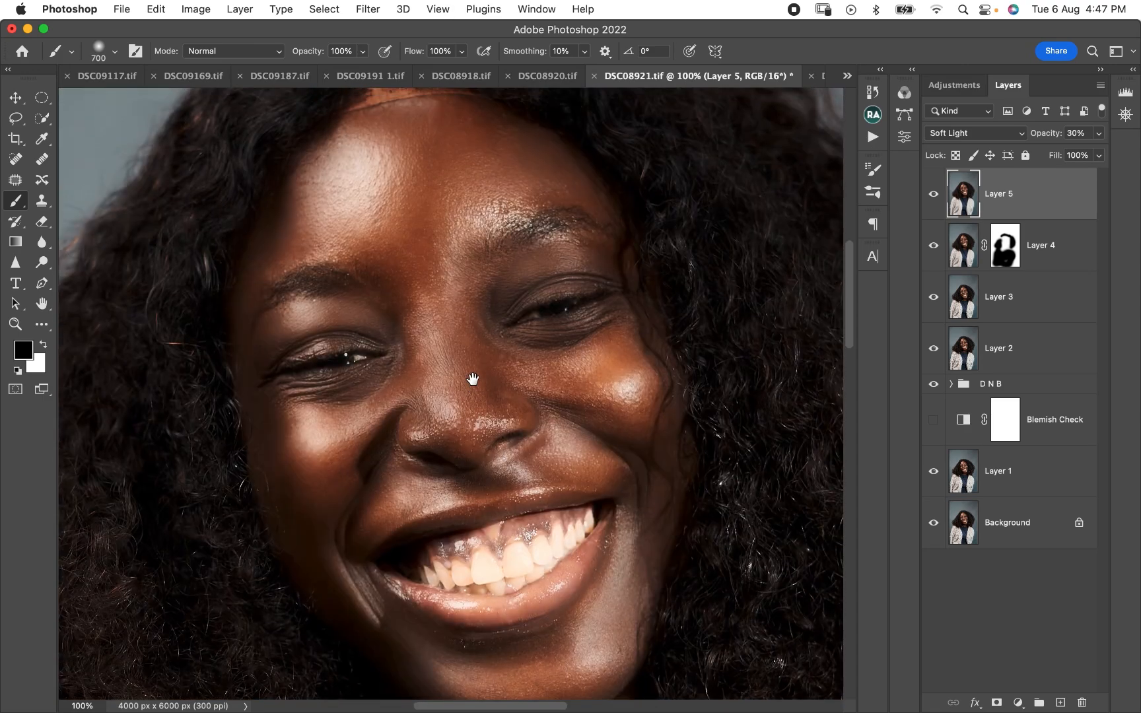
- Toggle the Soft Light layer's visibility while viewing the whole portrait
key(super+minus)
key(super+minus)
key(super+minus)
key(super+minus)
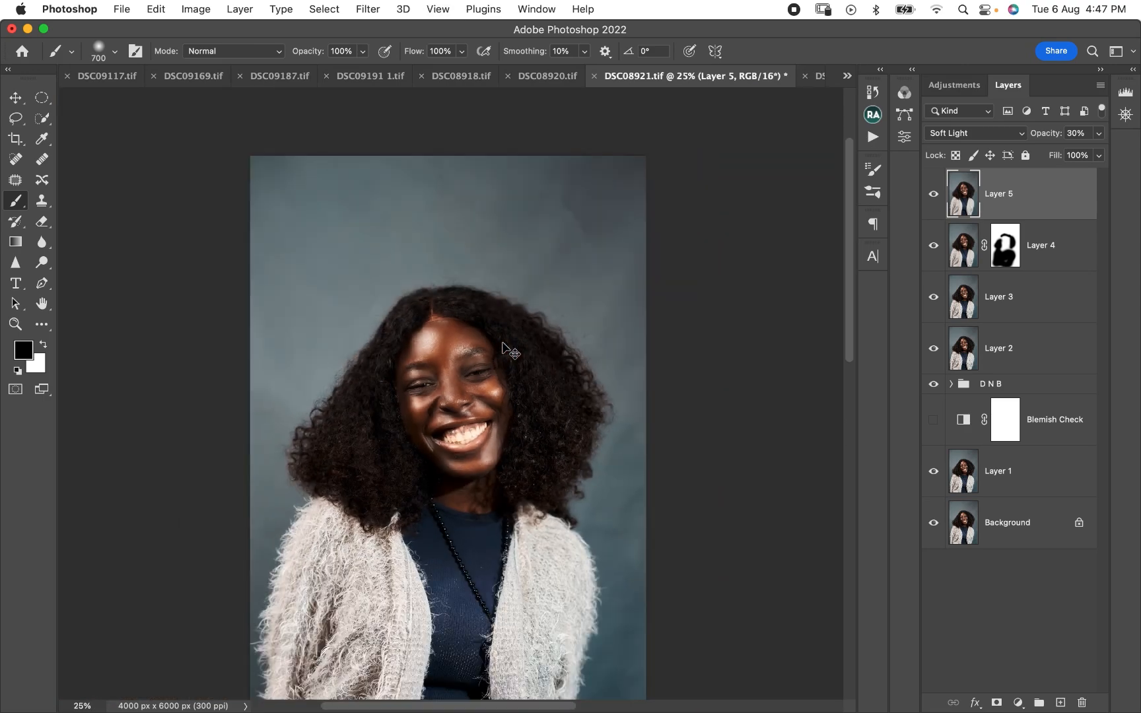
key(super+minus)
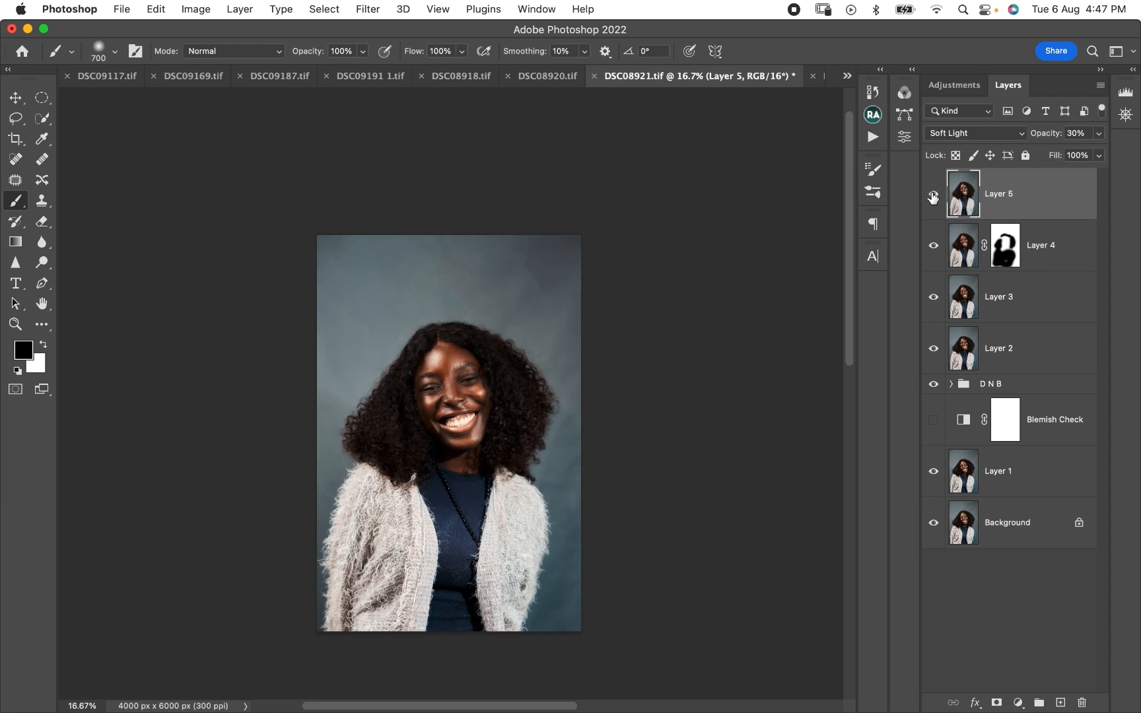
click(933, 194)
click(935, 197)
click(934, 198)
click(937, 198)
- Group the Soft Light layer with the masked blur layer and name the group SOFT SKIN
shift+click(1064, 251)
key(cmd+g)
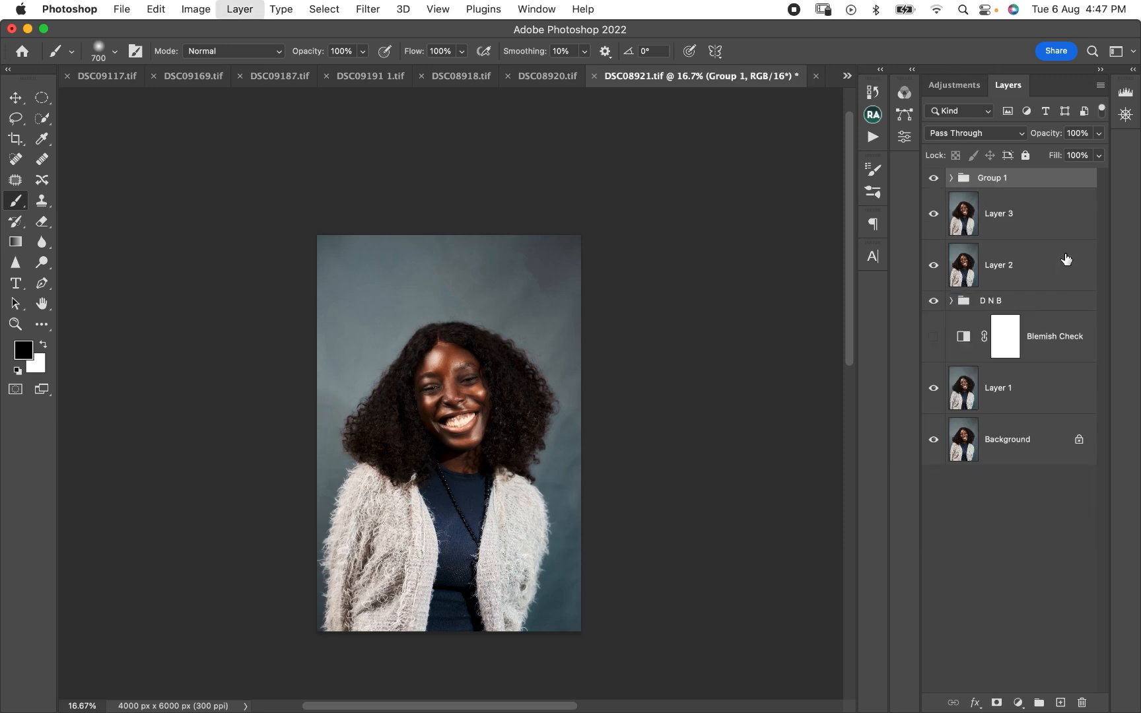
double_click(990, 178)
text(SO)
key(Return)
- Compare the face with the SOFT SKIN group hidden and shown, and examine the result at different zoom levels
key(super+equal)
key(super+equal)
key(super+equal)
key(super+equal)
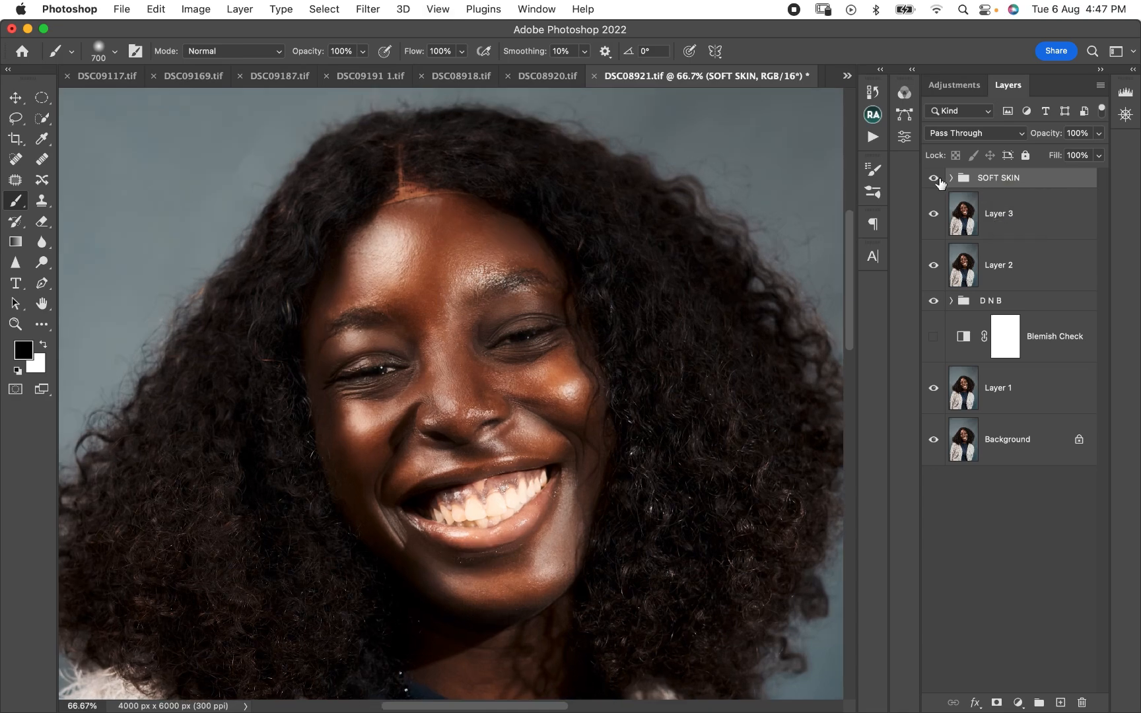
click(933, 178)
click(934, 179)
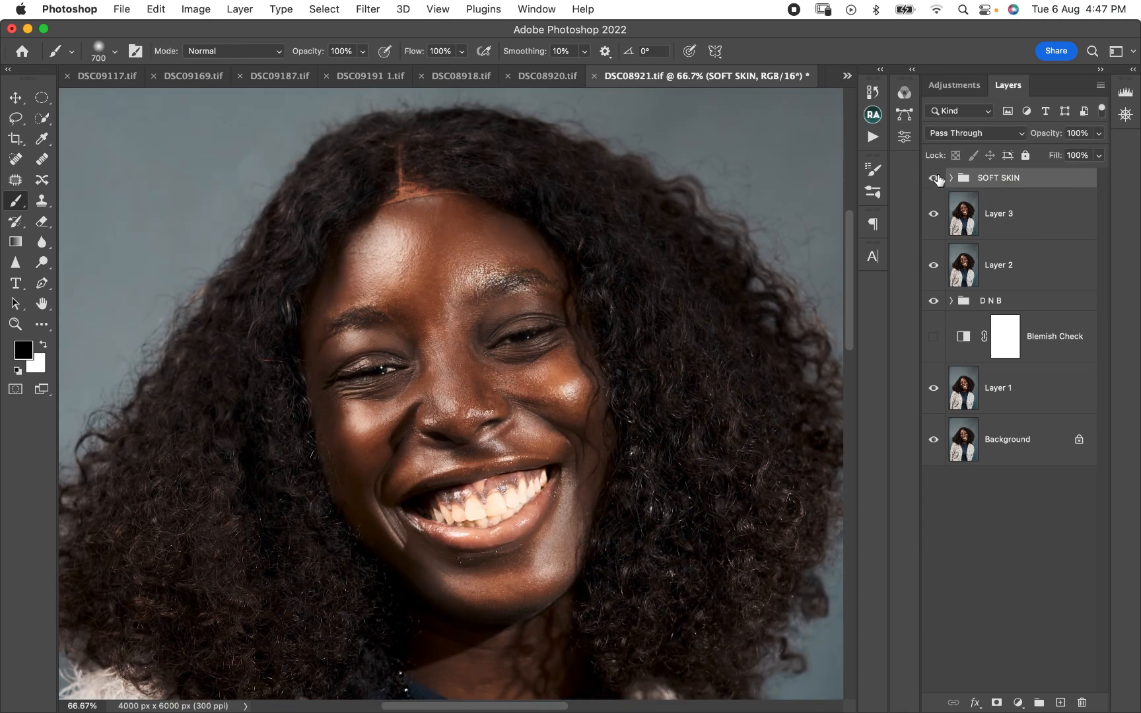
click(933, 178)
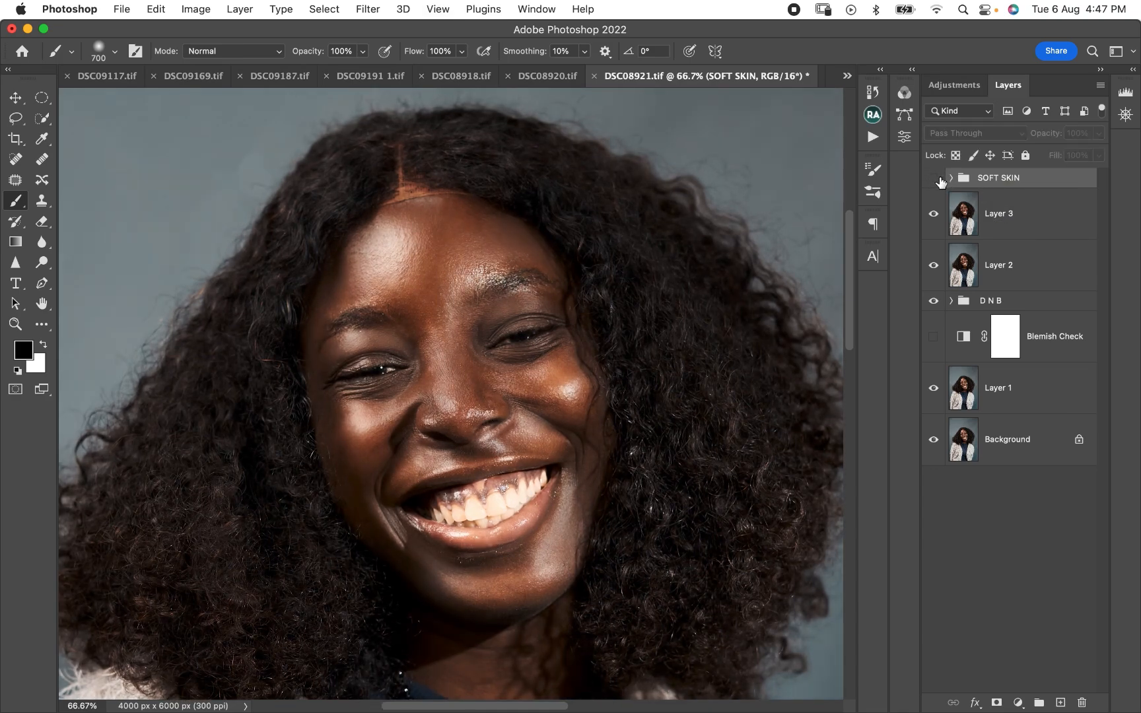
click(937, 177)
key(super+minus)
key(super+minus)
key(super+minus)
key(super+minus)
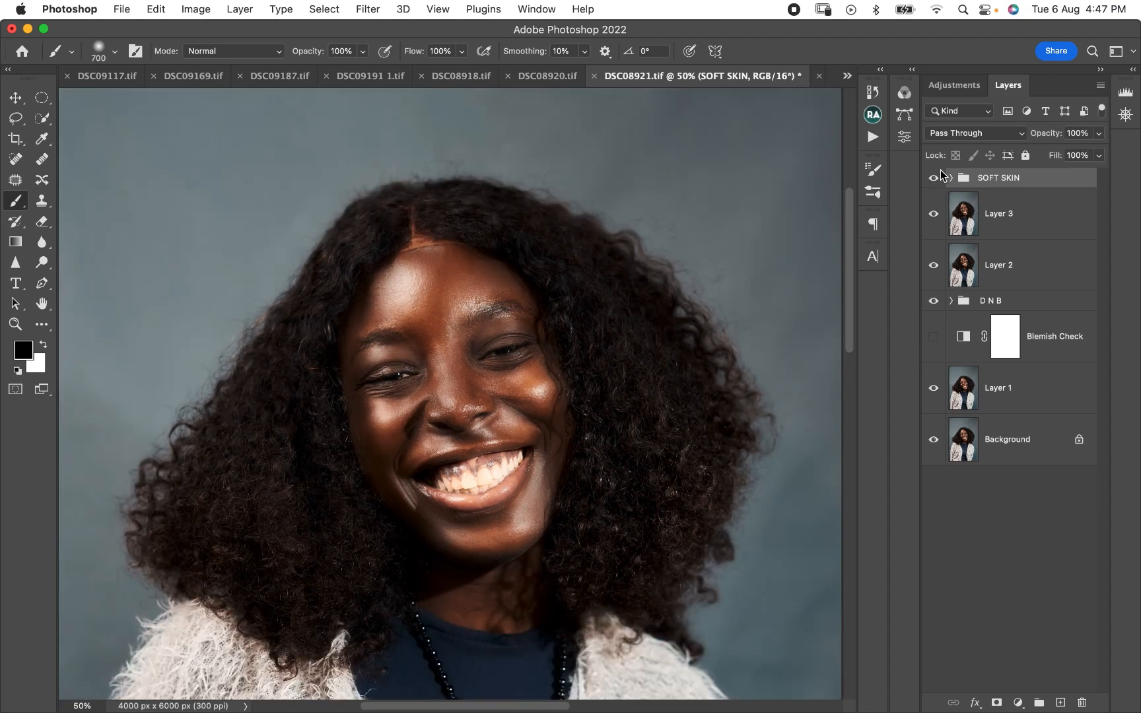
key(super+plus)
key(super+plus)
key(super+plus)
key(super+plus)
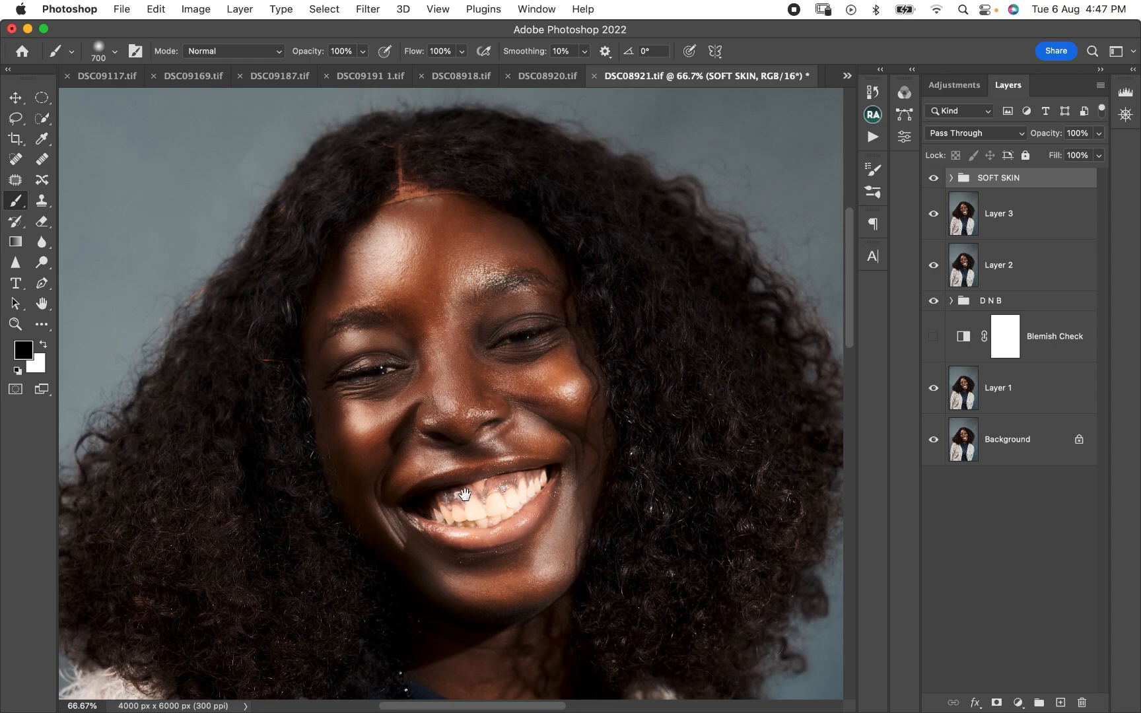
scroll(464, 497, down, 5)
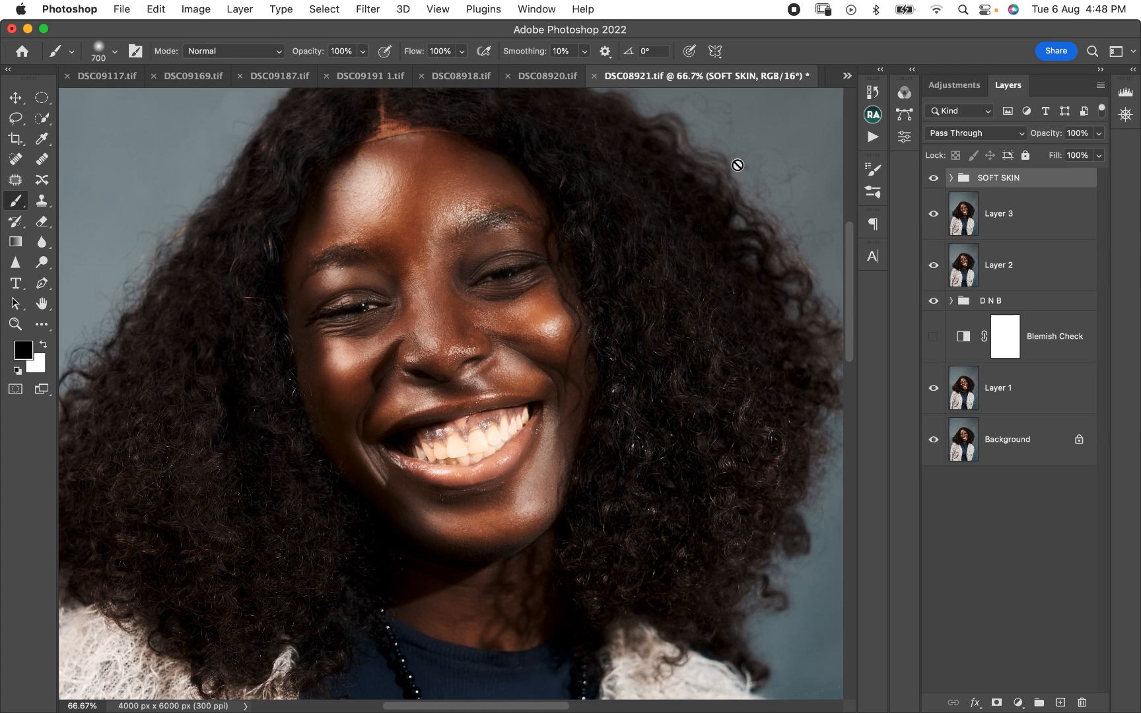
- Add a Black & White adjustment layer above the SOFT SKIN group with Reds at -17 and Yellows at 13
click(1020, 703)
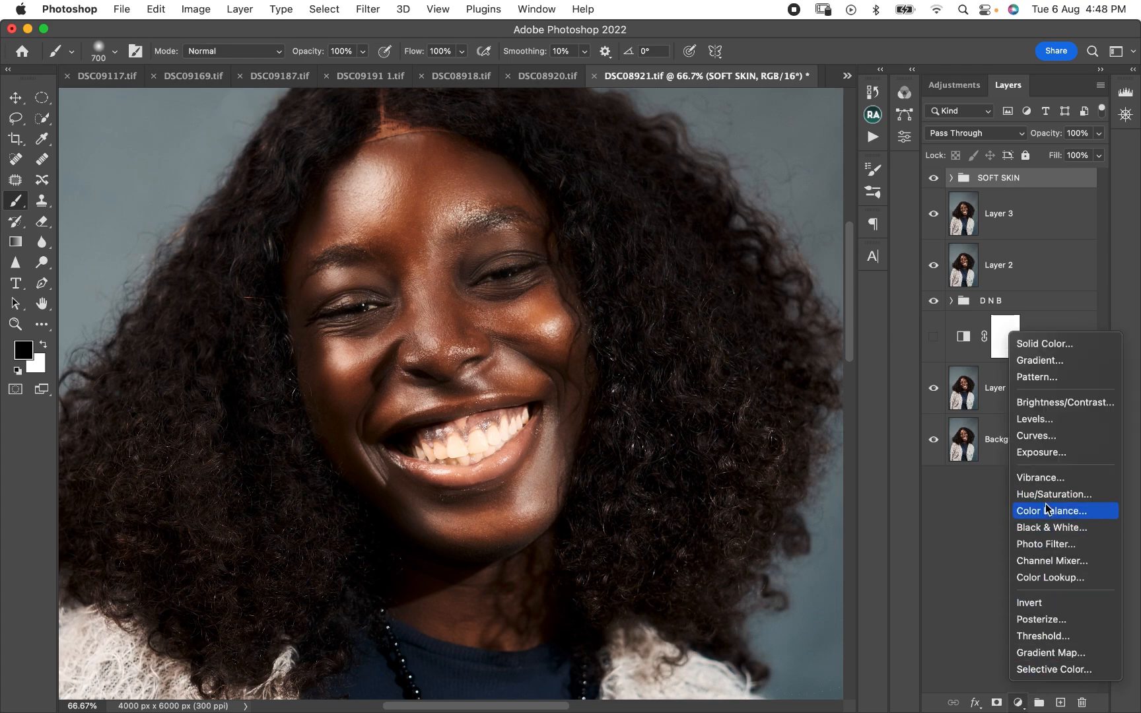
click(1050, 529)
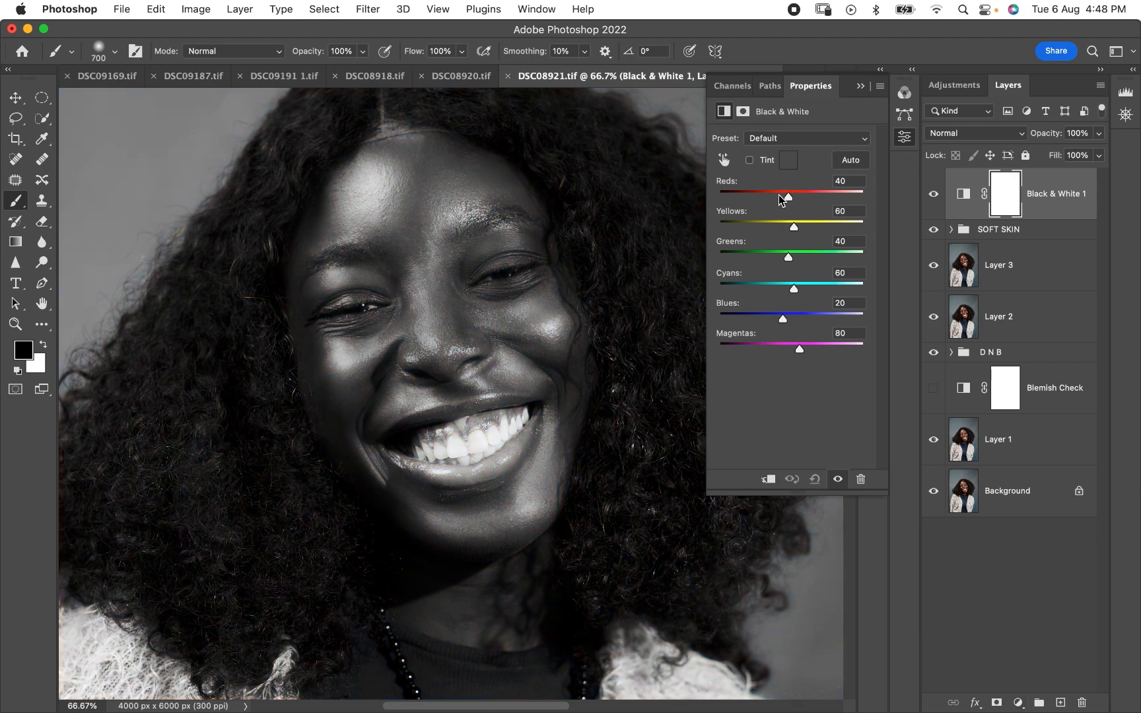
drag(788, 197, 784, 227)
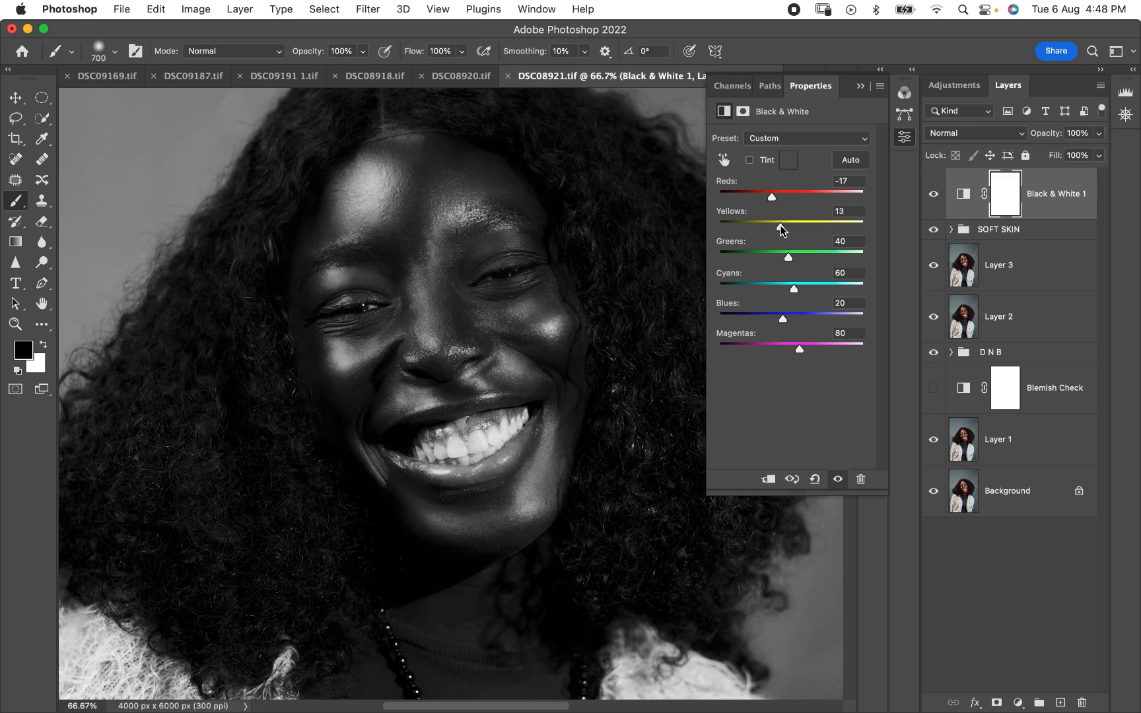
- Set the Black & White layer's blend mode to Multiply and its opacity to 36%
click(952, 135)
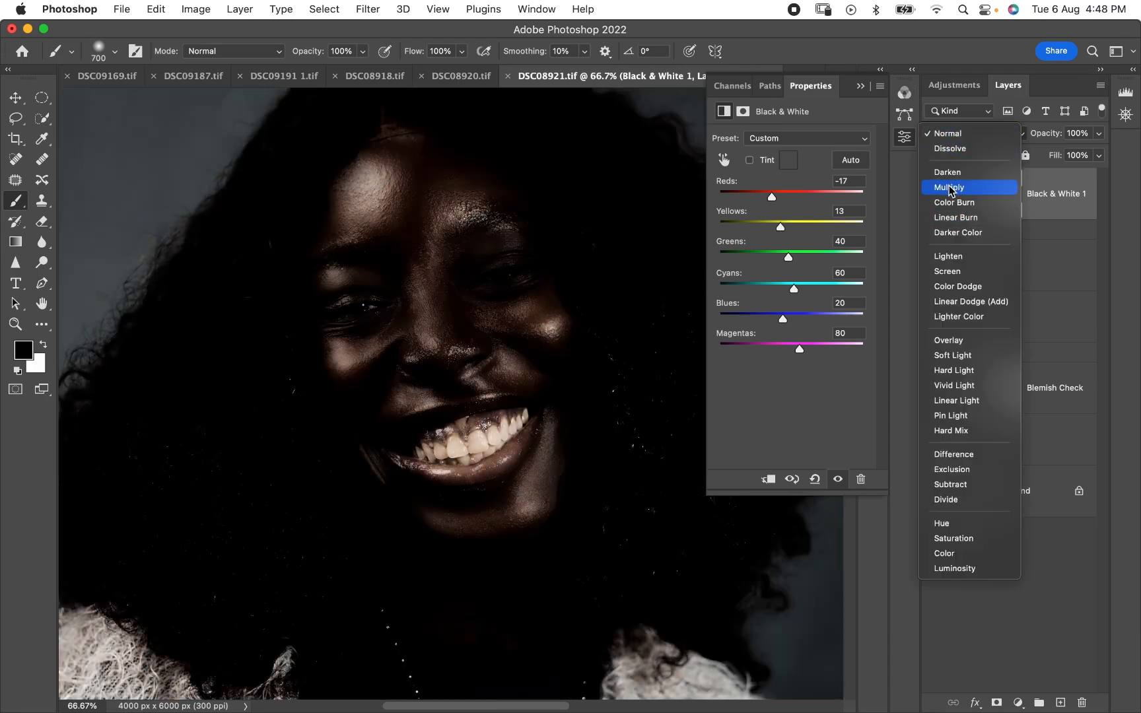
click(950, 189)
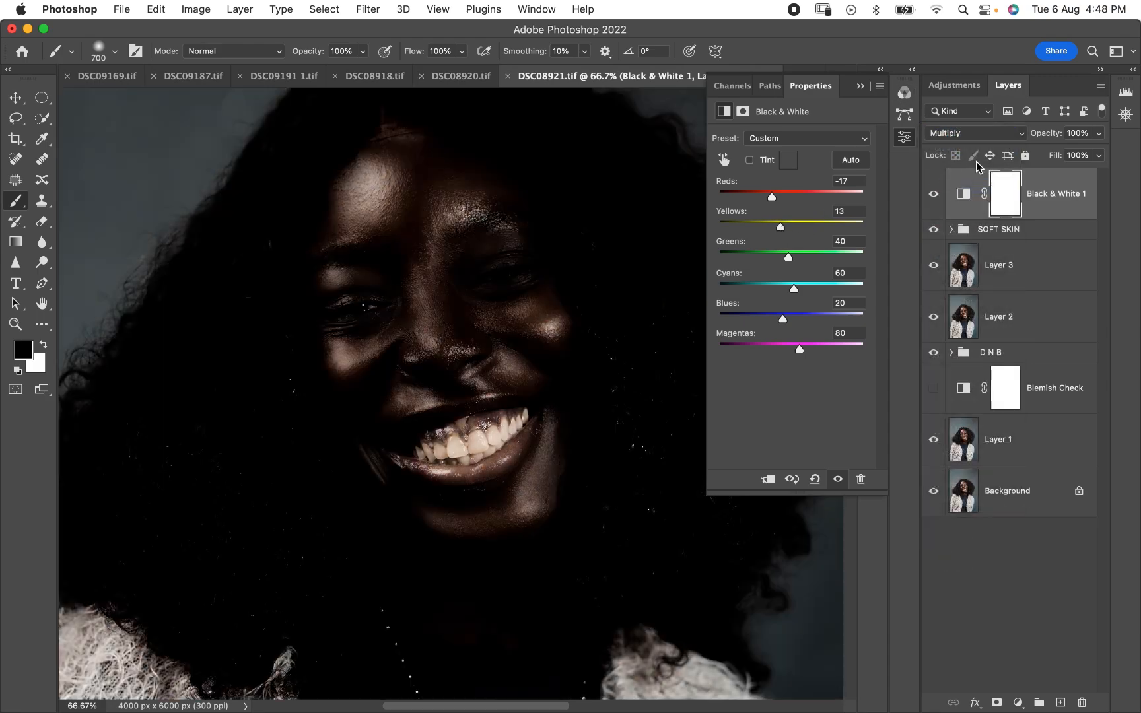
click(1099, 135)
drag(1095, 155, 1052, 155)
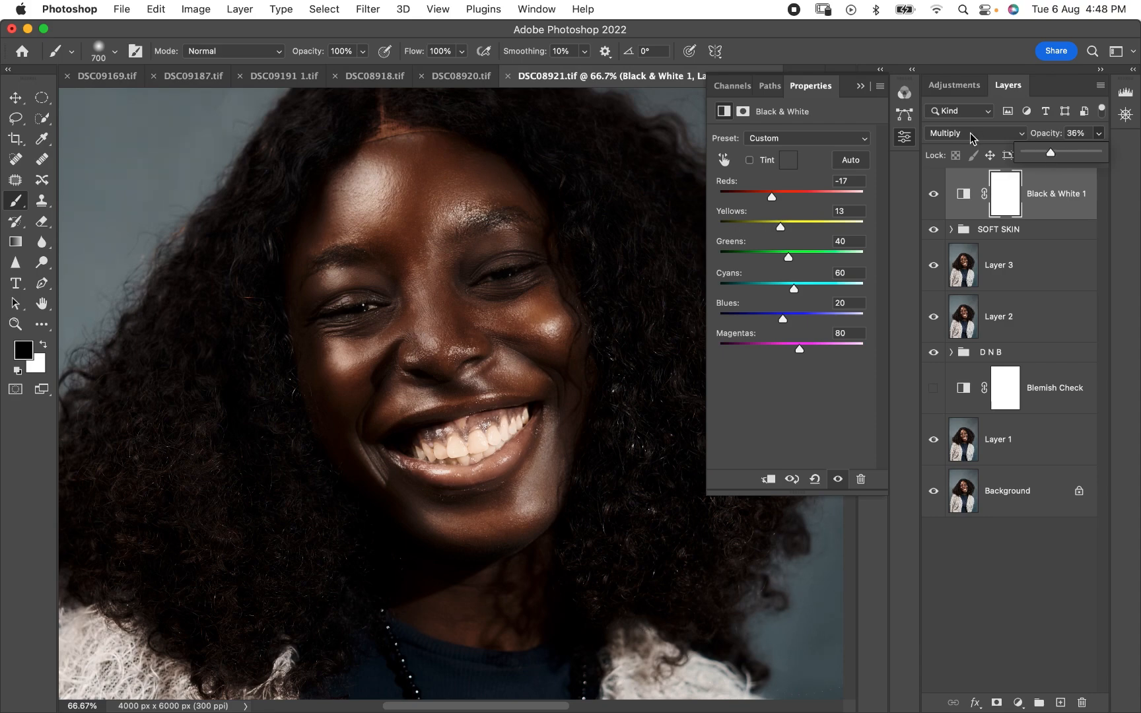
- Set the Black & White layer's Reds to 51 and its opacity to 39%
key(super+minus)
key(super+minus)
key(super+minus)
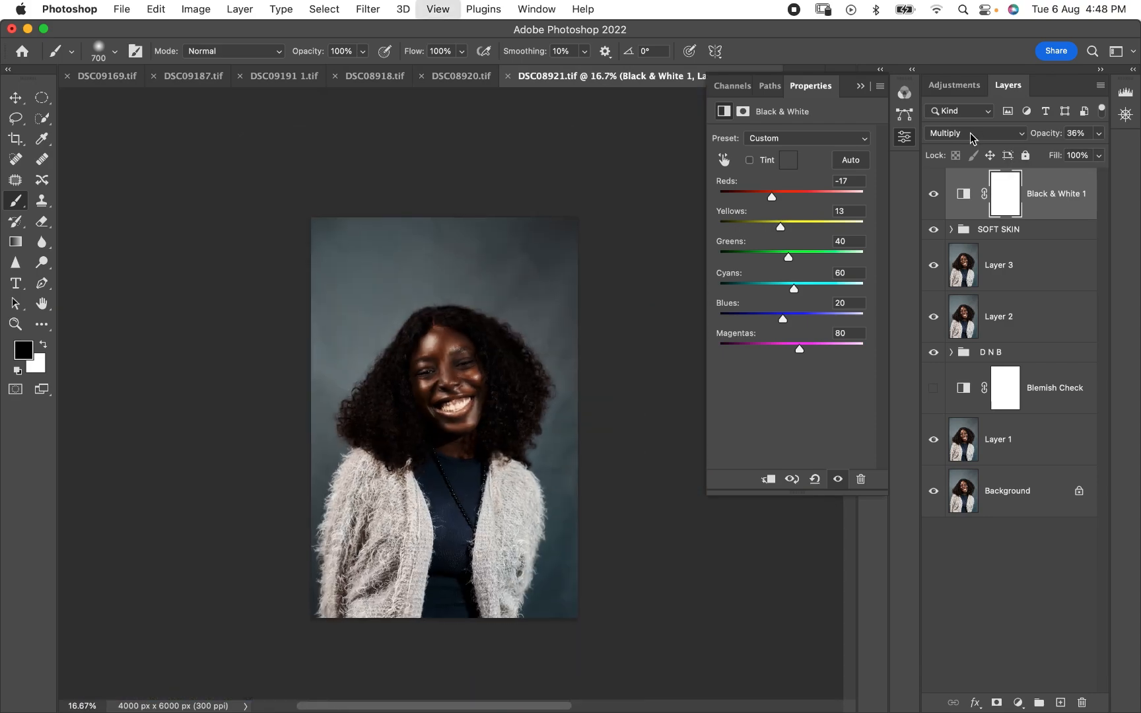
key(super+plus)
key(super+plus)
key(super+plus)
scroll(479, 426, down, 3)
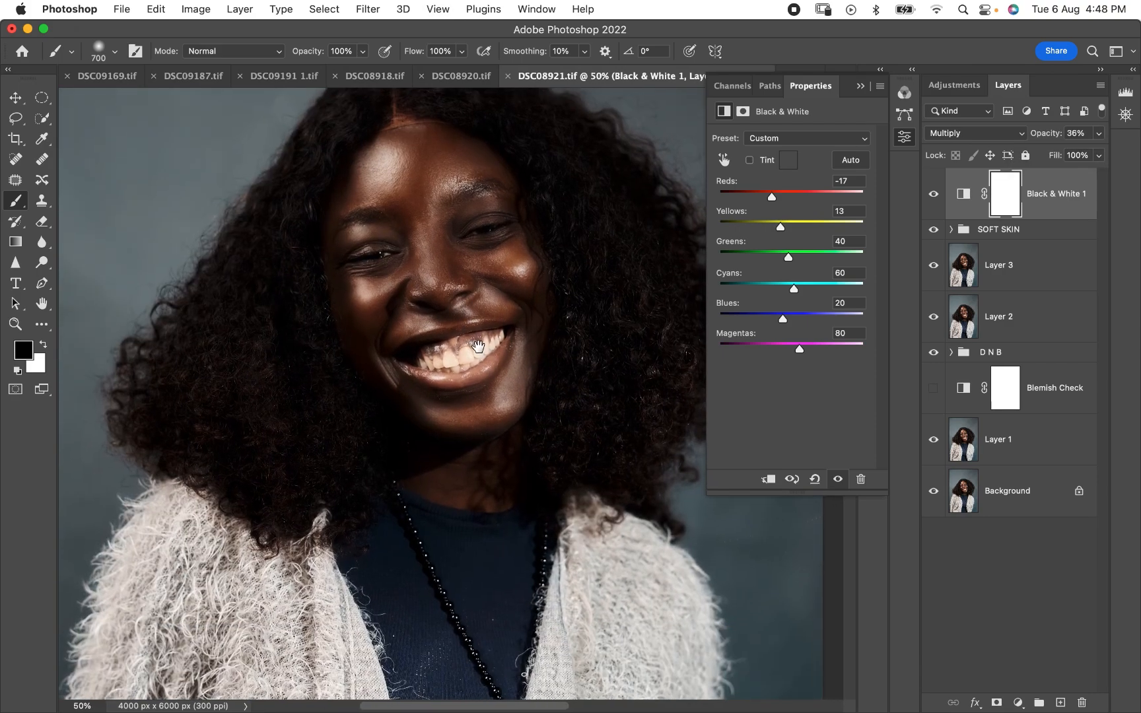
drag(789, 197, 792, 197)
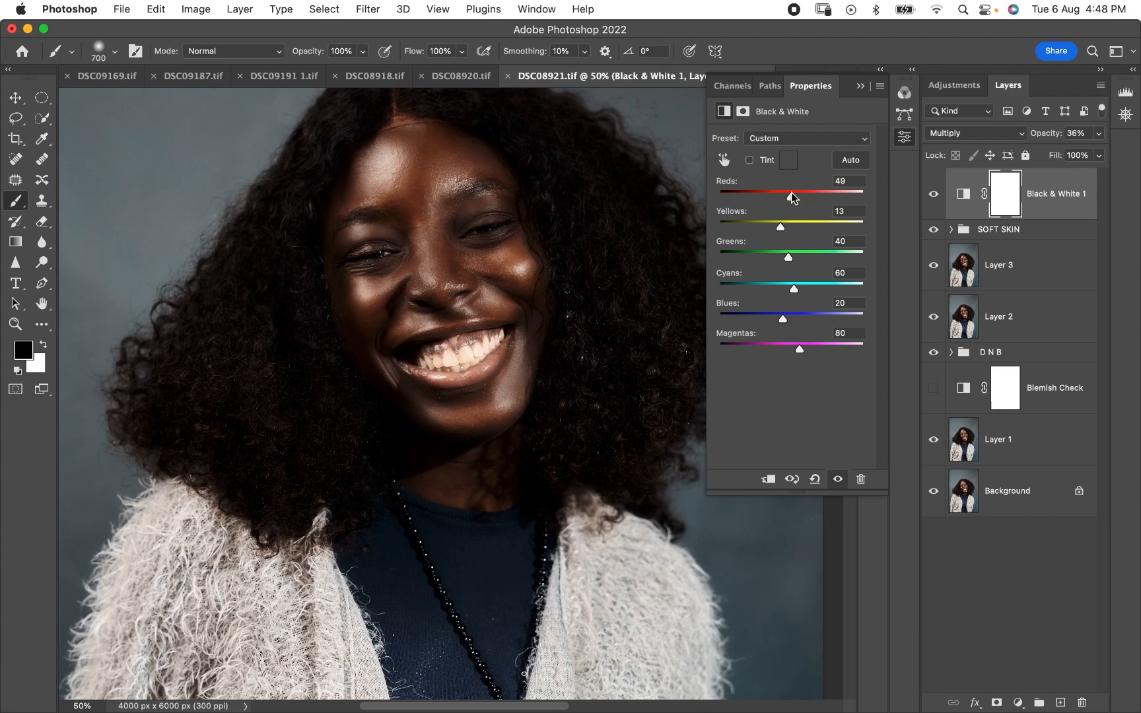
click(1099, 133)
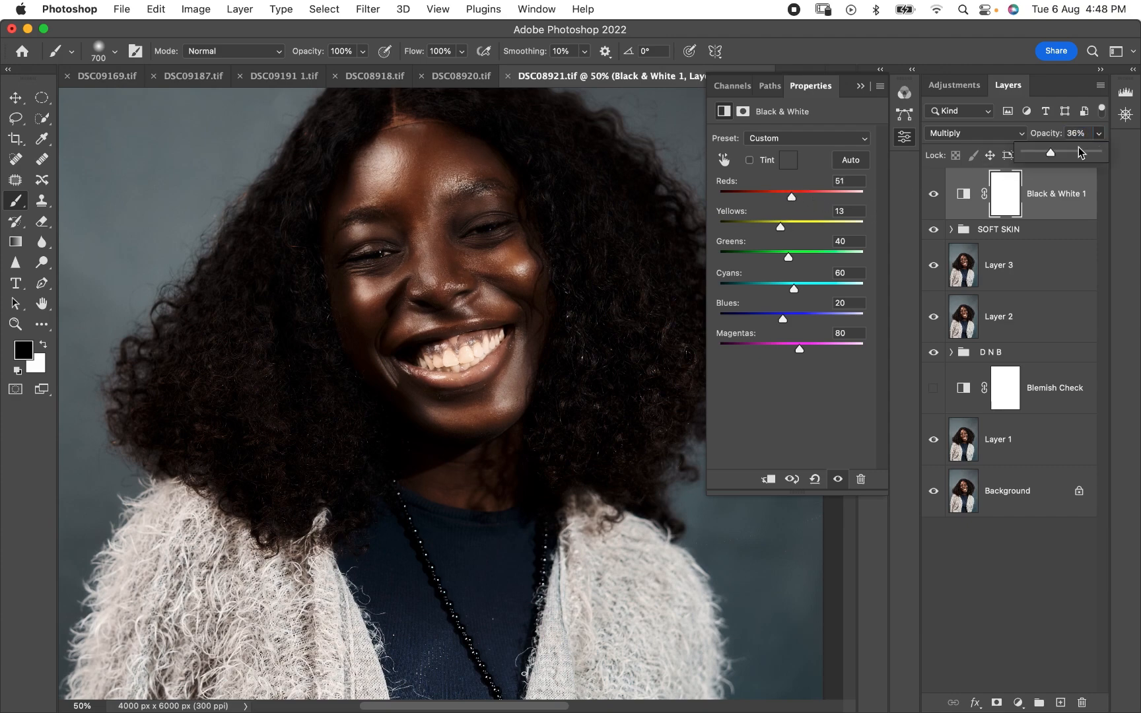
mouse_move(1051, 155)
mouse_down()
mouse_move(1022, 159)
mouse_move(1052, 160)
mouse_up()
click(861, 85)
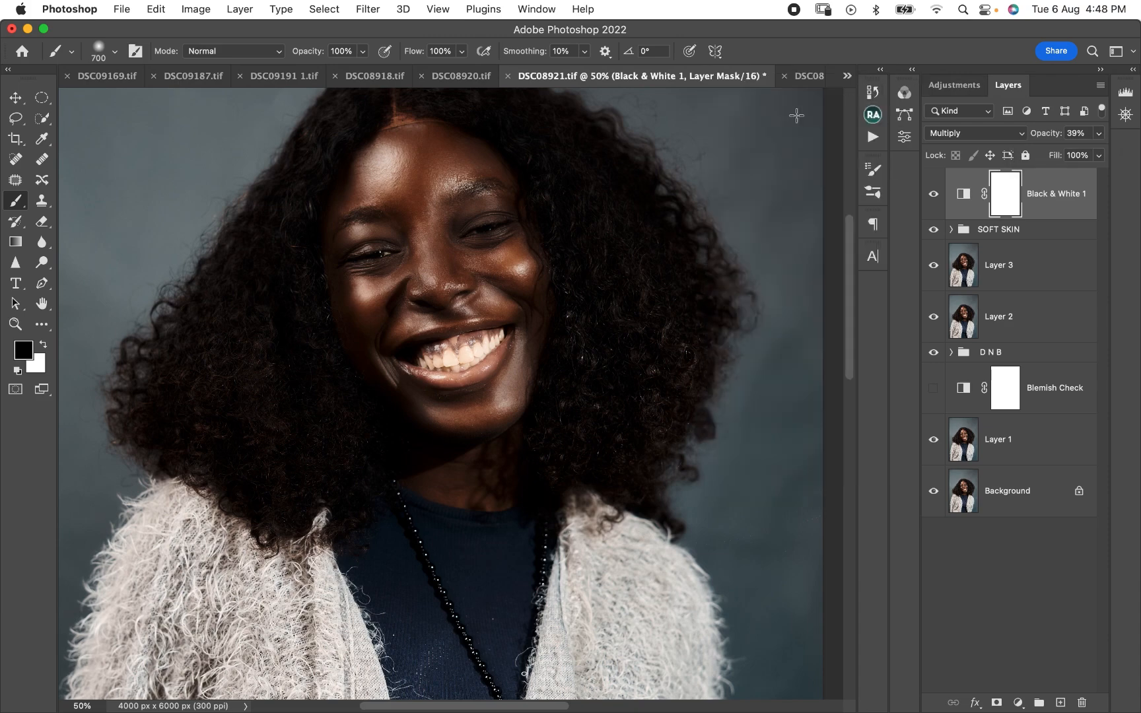
- Examine the Black & White layer's darkening effect on the whole portrait and closer on the face
key(super+minus)
key(super+minus)
key(super+minus)
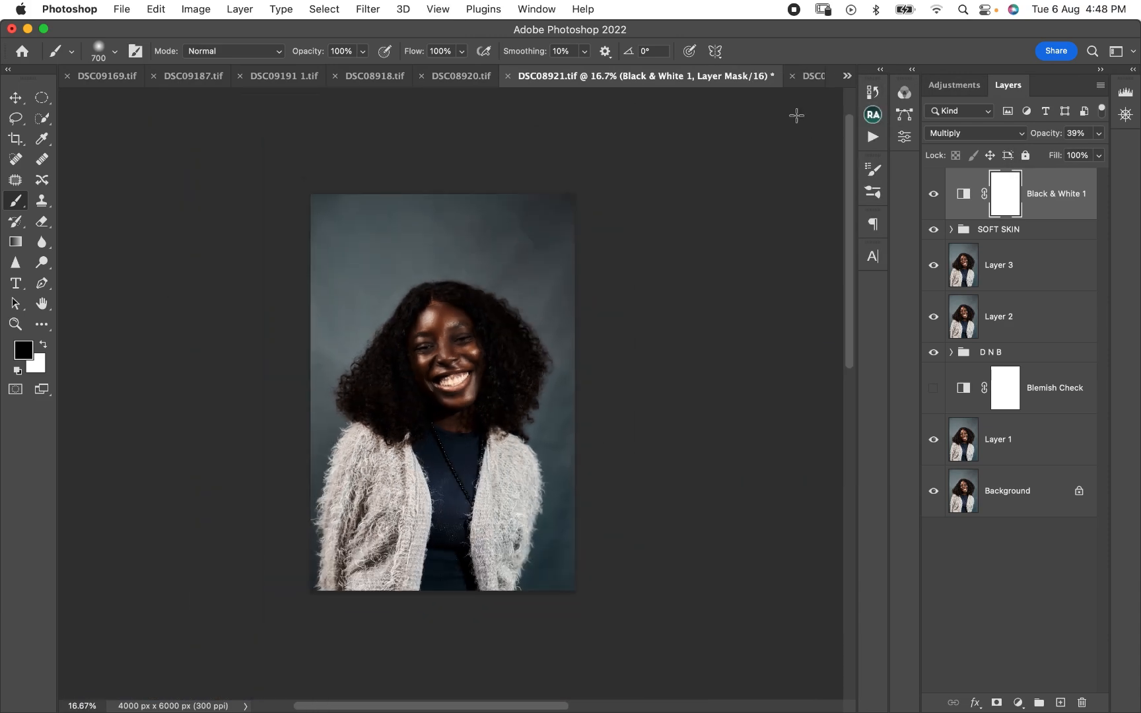
key(super+plus)
key(super+plus)
key(super+plus)
key(super+plus)
key(super+plus)
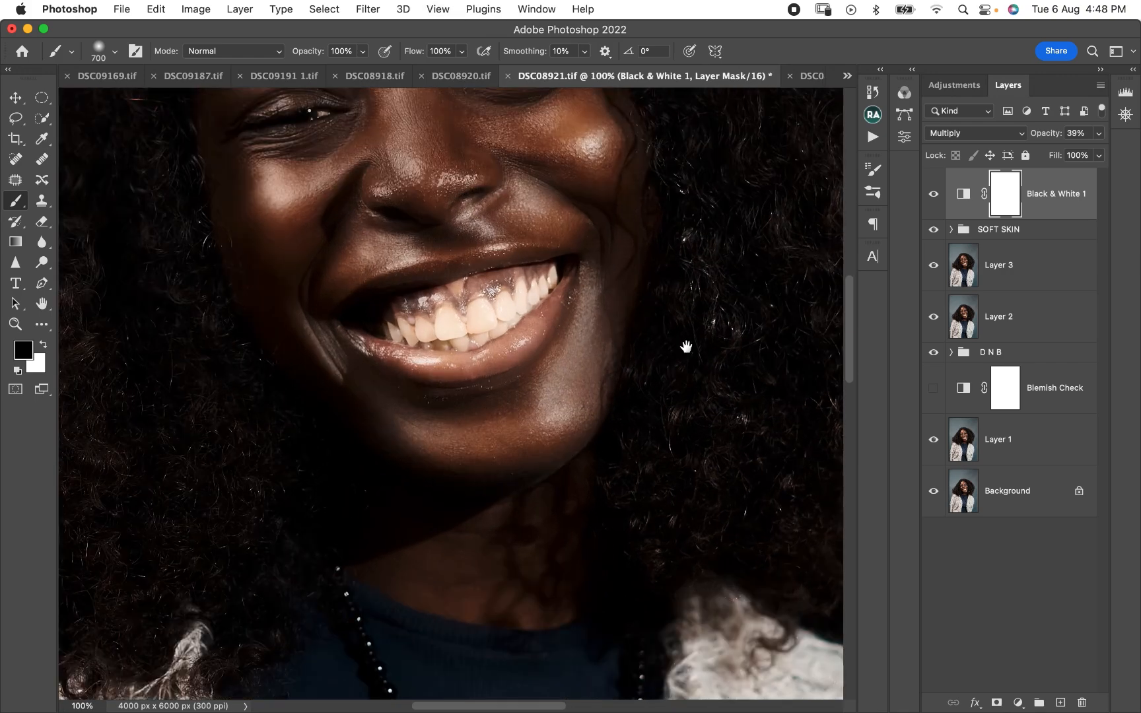
drag(527, 235, 527, 443)
key(super+minus)
key(super+minus)
key(super+minus)
key(super+minus)
key(super+minus)
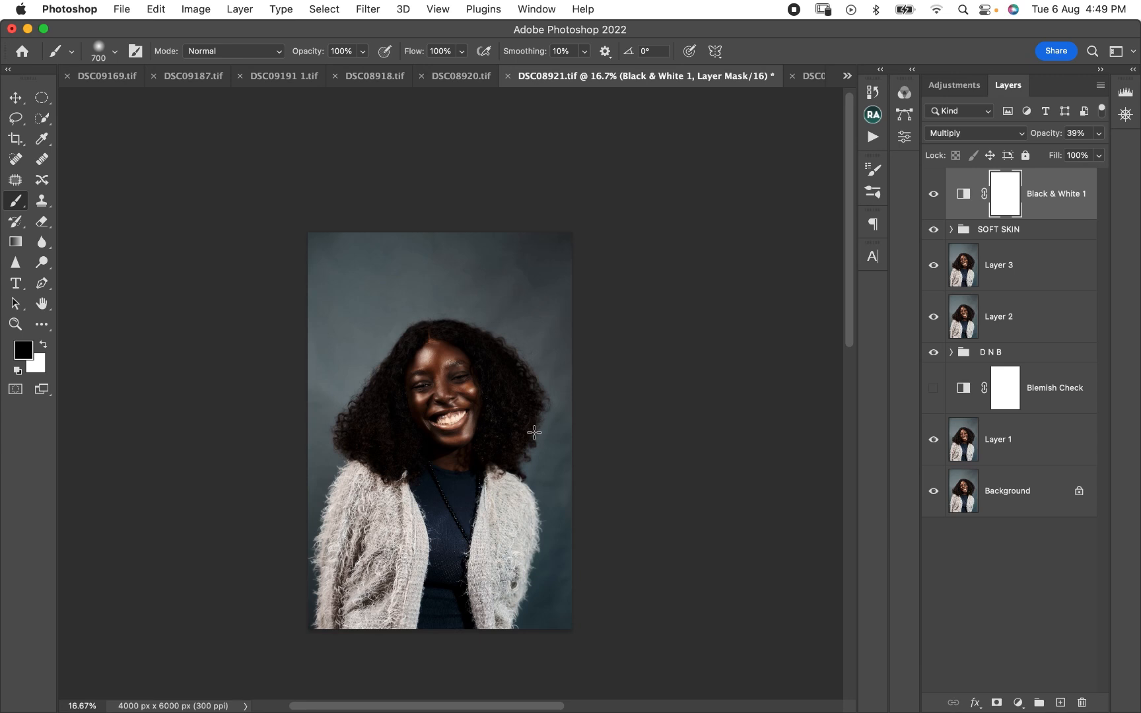
- Add a second Black & White adjustment layer on top, set to Multiply at 15% opacity
click(1018, 703)
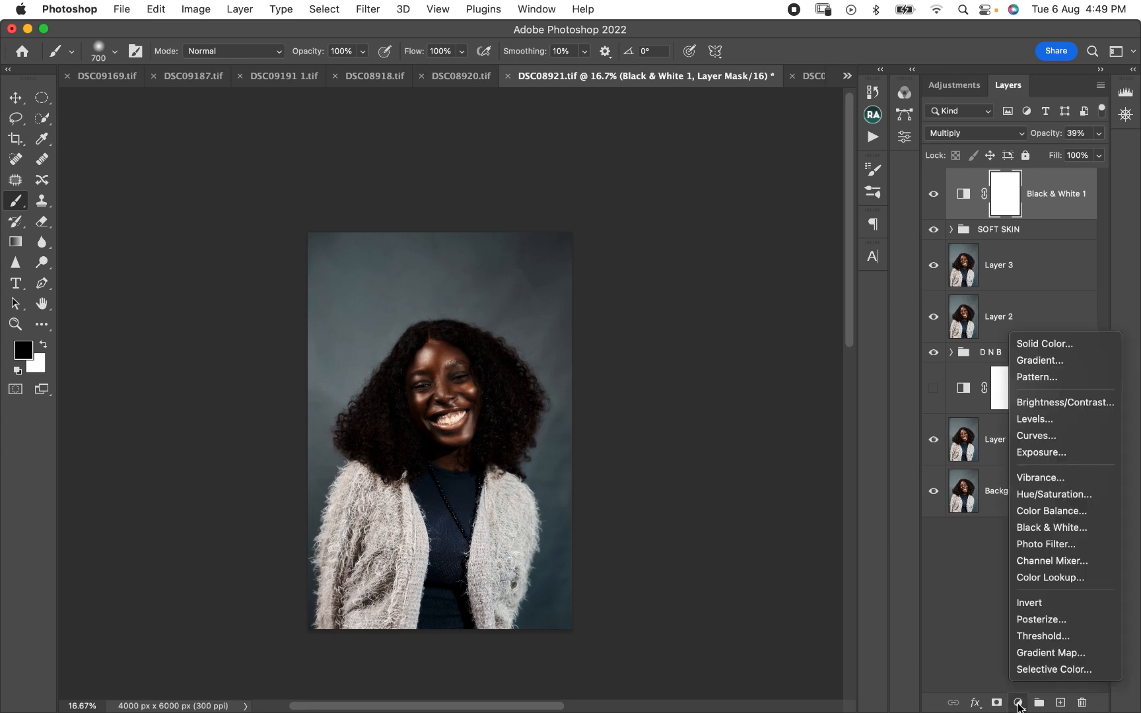
click(1044, 528)
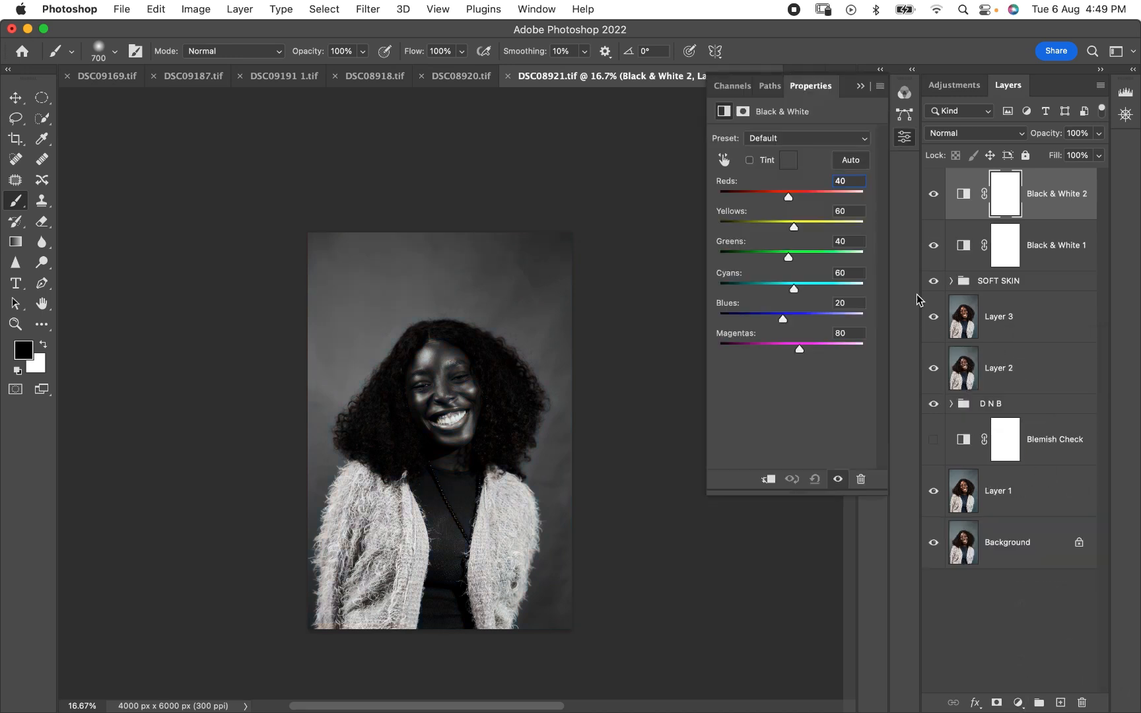
click(959, 135)
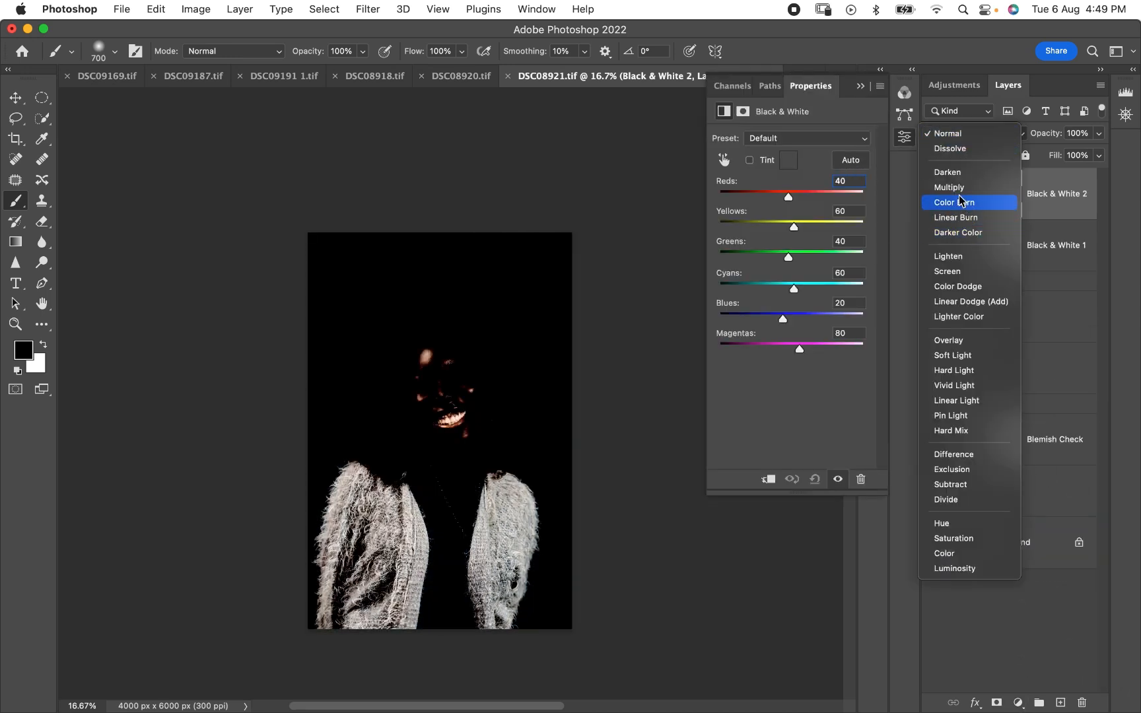
click(949, 189)
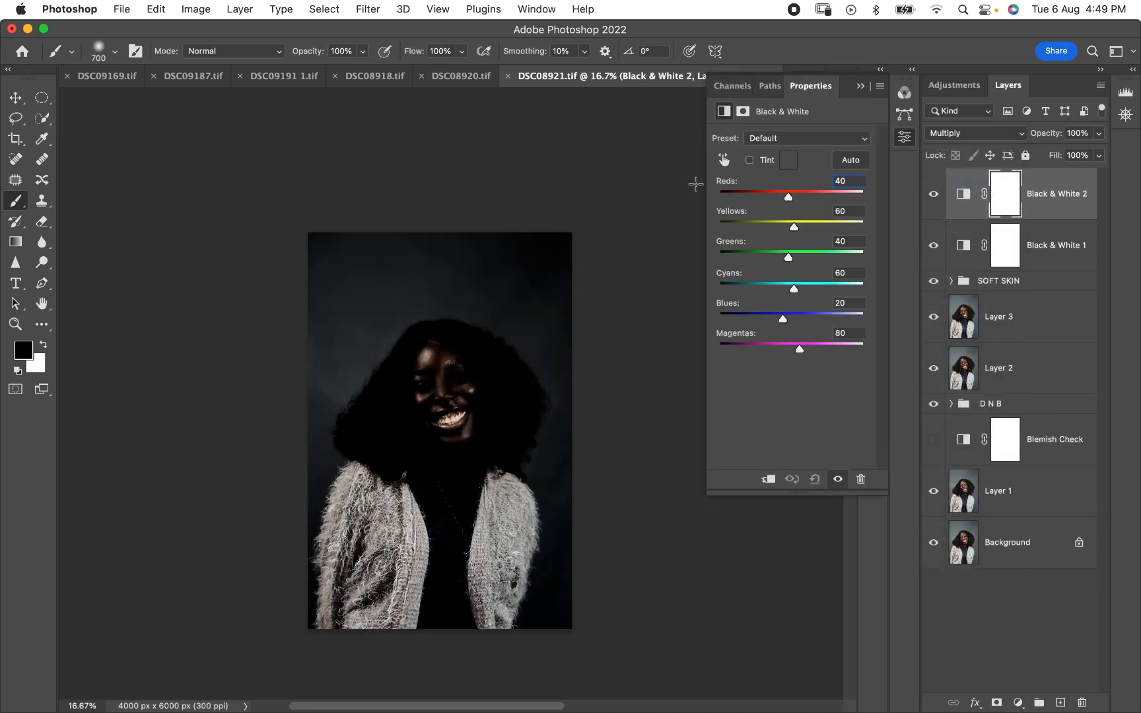
click(860, 86)
click(1099, 134)
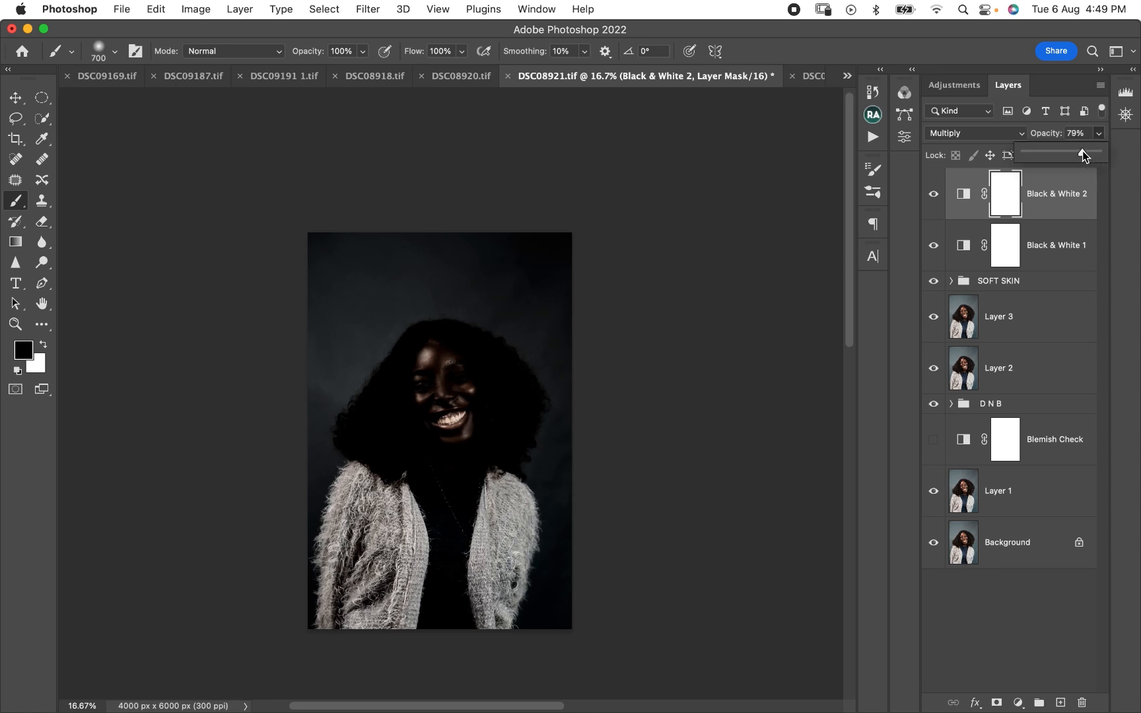
drag(1066, 152, 1038, 156)
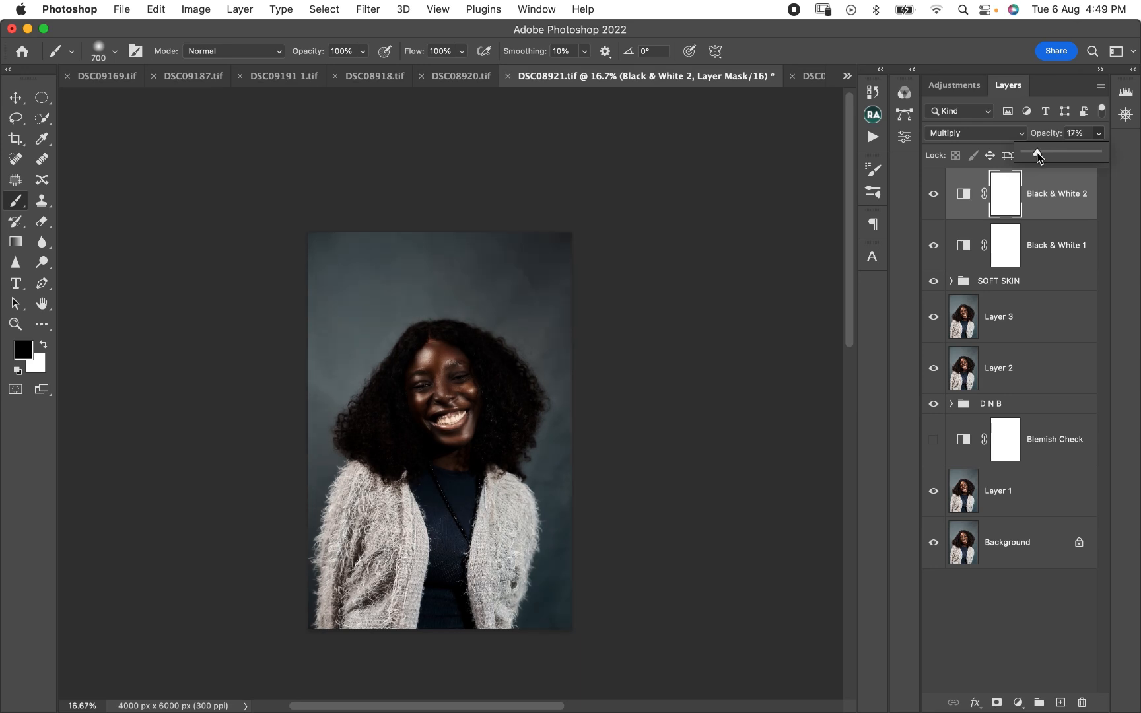
- Check the lower Black & White layer's effect by hiding and showing it, and inspect the face's tones with both adjustments active
click(1049, 241)
click(933, 246)
click(934, 249)
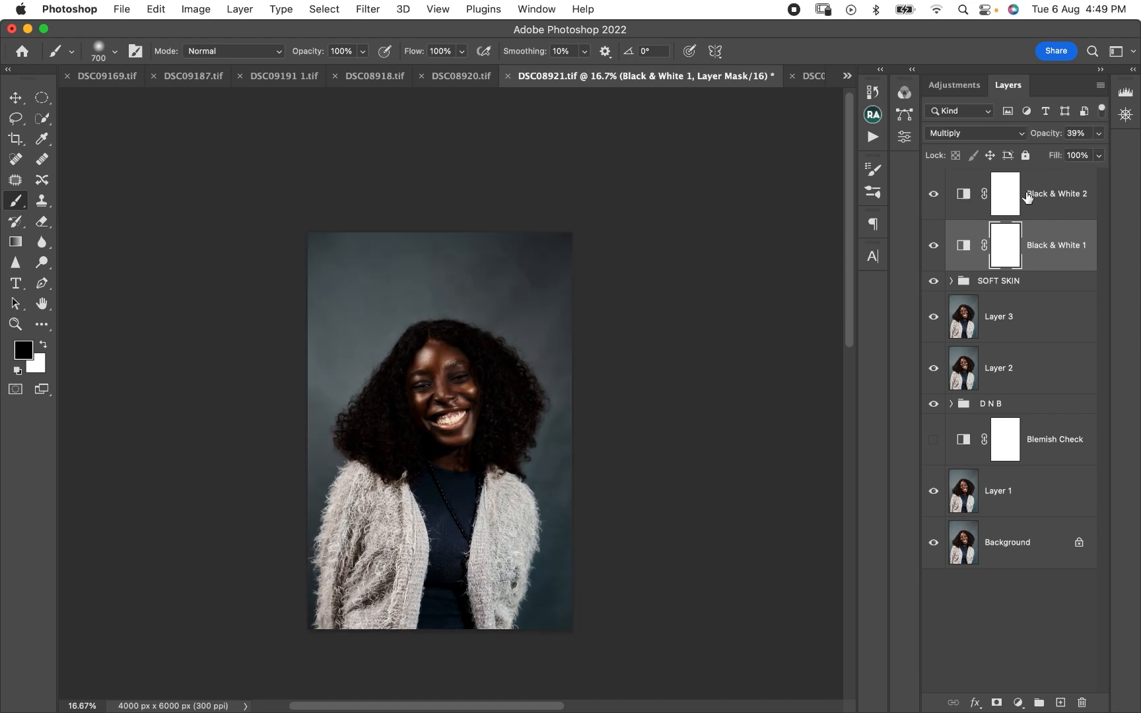
click(1058, 198)
key(super+equal)
key(super+equal)
key(super+equal)
key(super+equal)
key(super+equal)
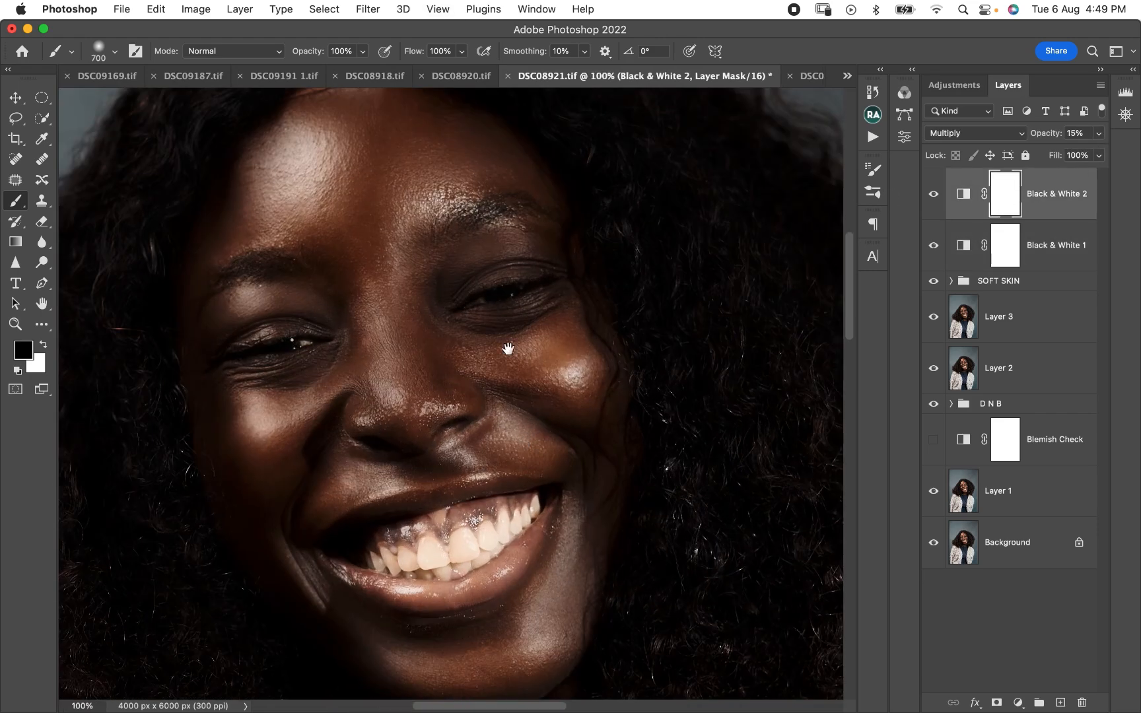
key(super+minus)
key(super+minus)
drag(638, 482, 627, 413)
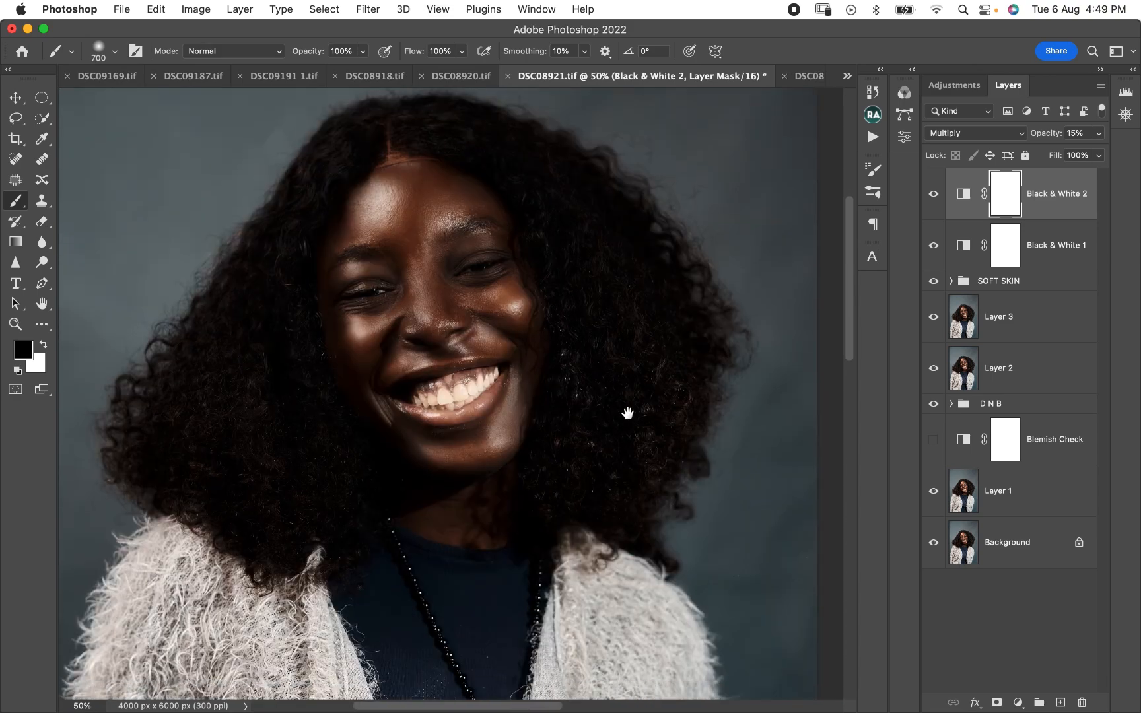
- Compare the portrait with each Black & White layer hidden and shown, examining the darkening overall and on the face
click(933, 194)
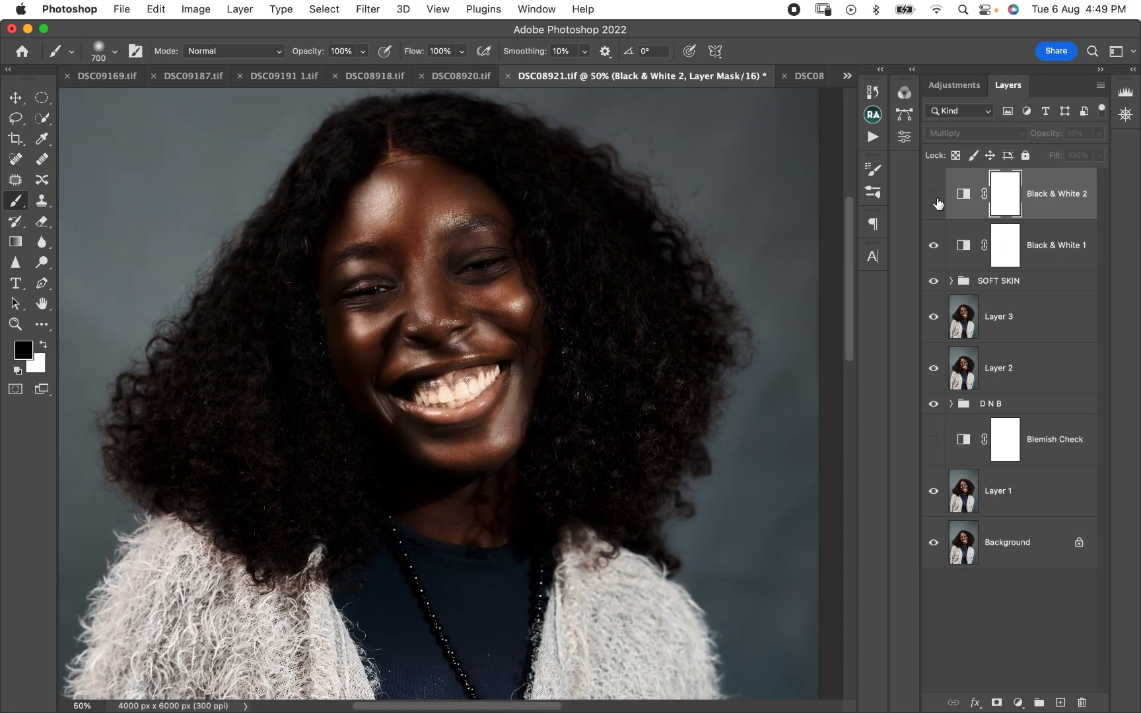
click(933, 195)
click(933, 245)
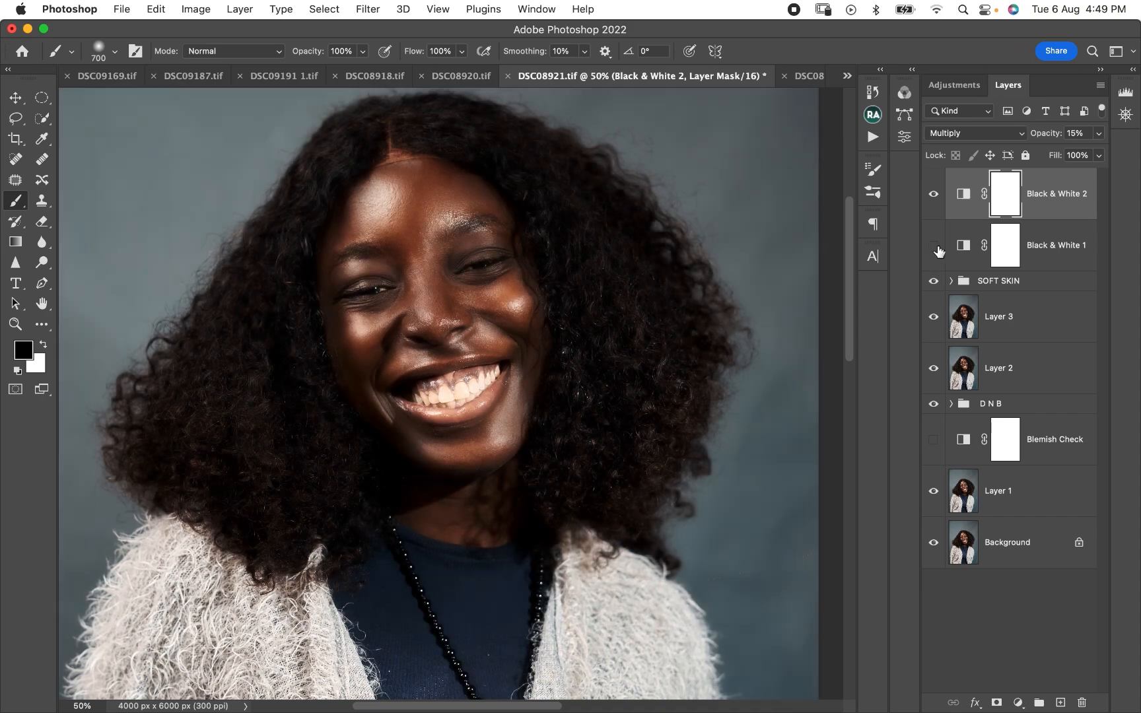
click(935, 248)
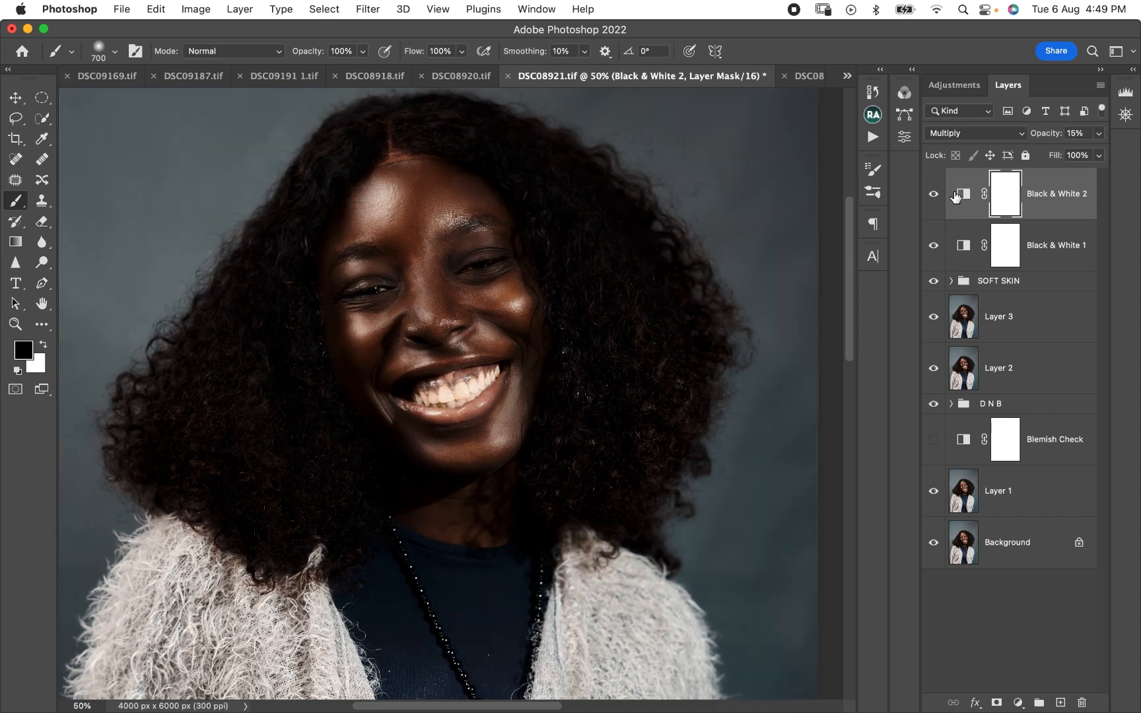
click(934, 195)
click(935, 193)
key(super+minus)
key(super+minus)
key(super+minus)
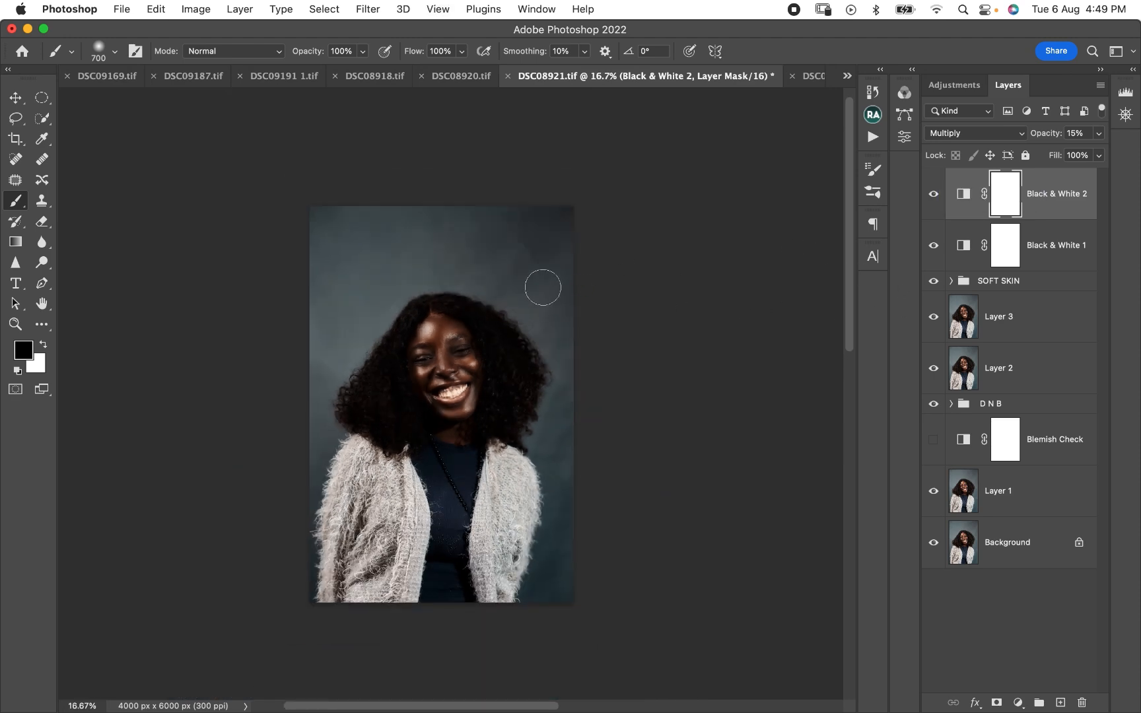
key(super+equal)
key(super+equal)
key(super+equal)
key(super+equal)
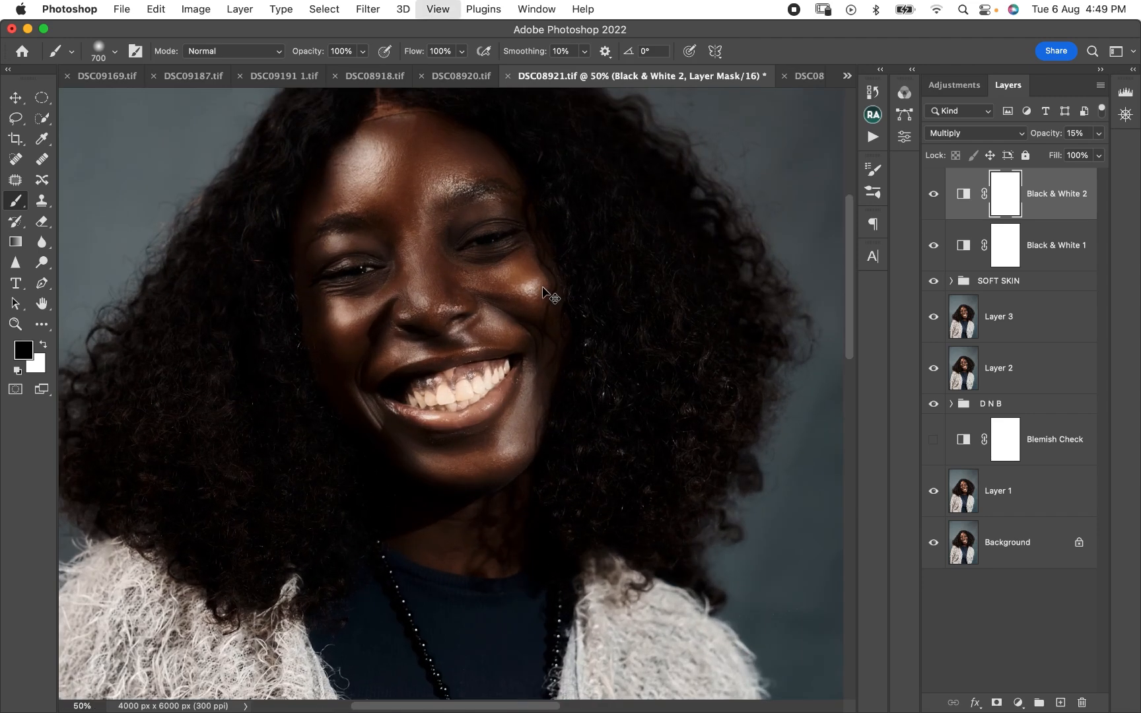
key(super+equal)
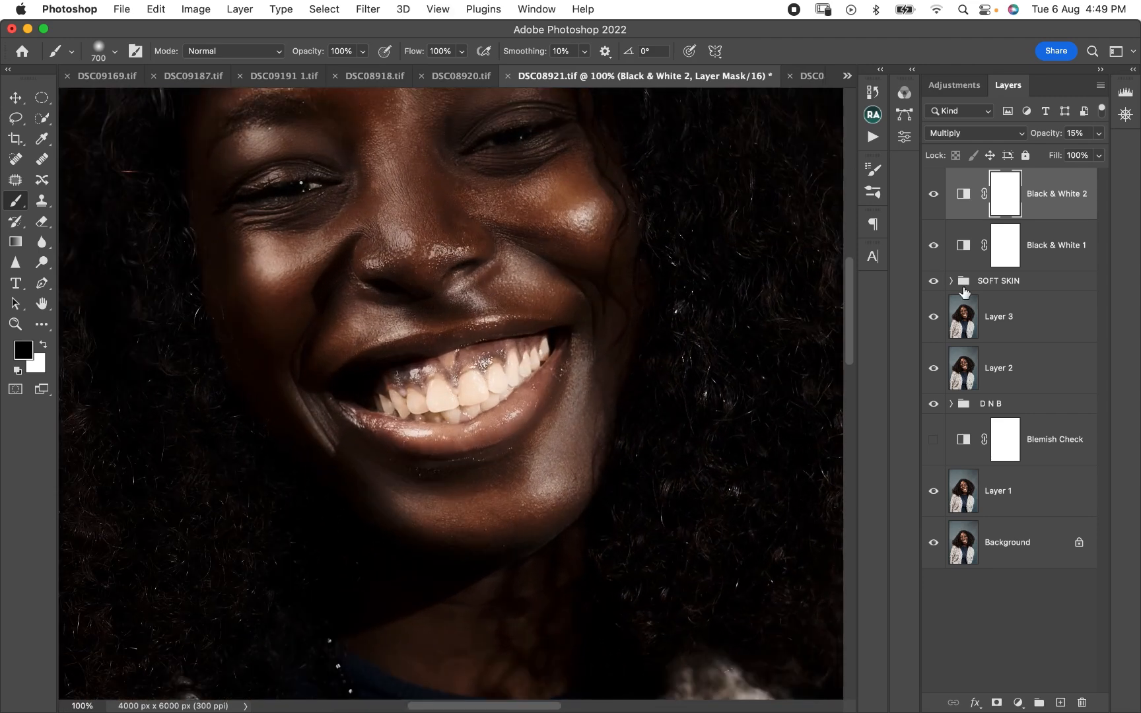
- Group the two Black & White adjustment layers and name the group "dark skin"
shift+click(1077, 256)
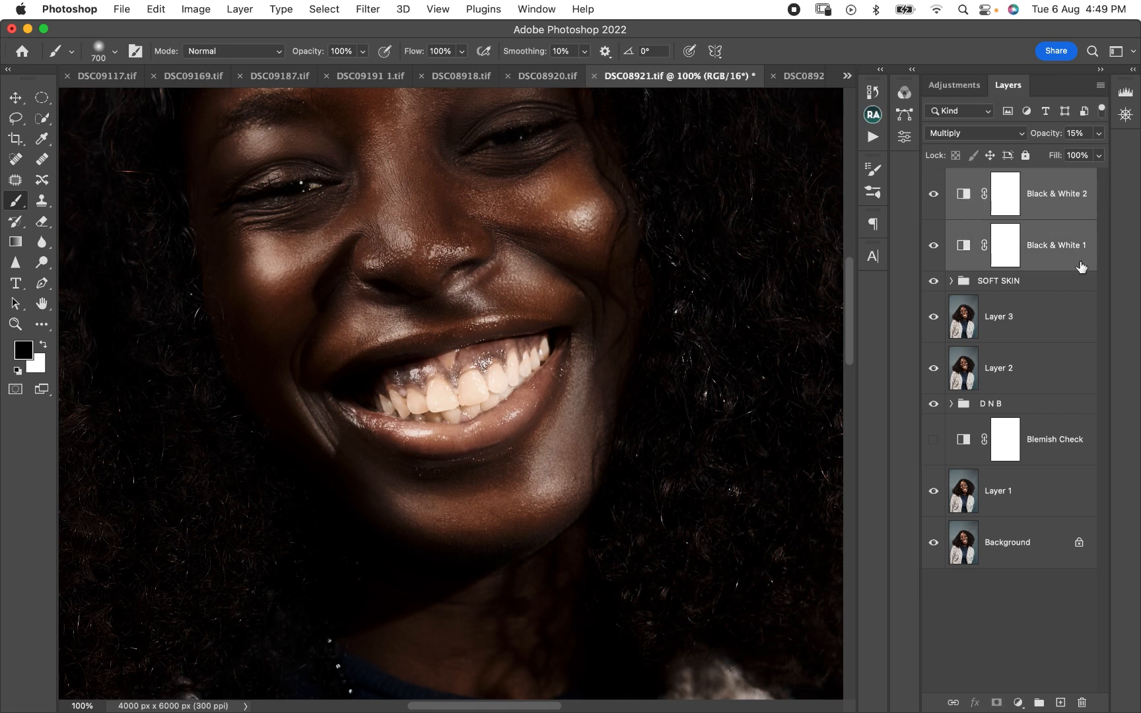
key(super+g)
double_click(1004, 178)
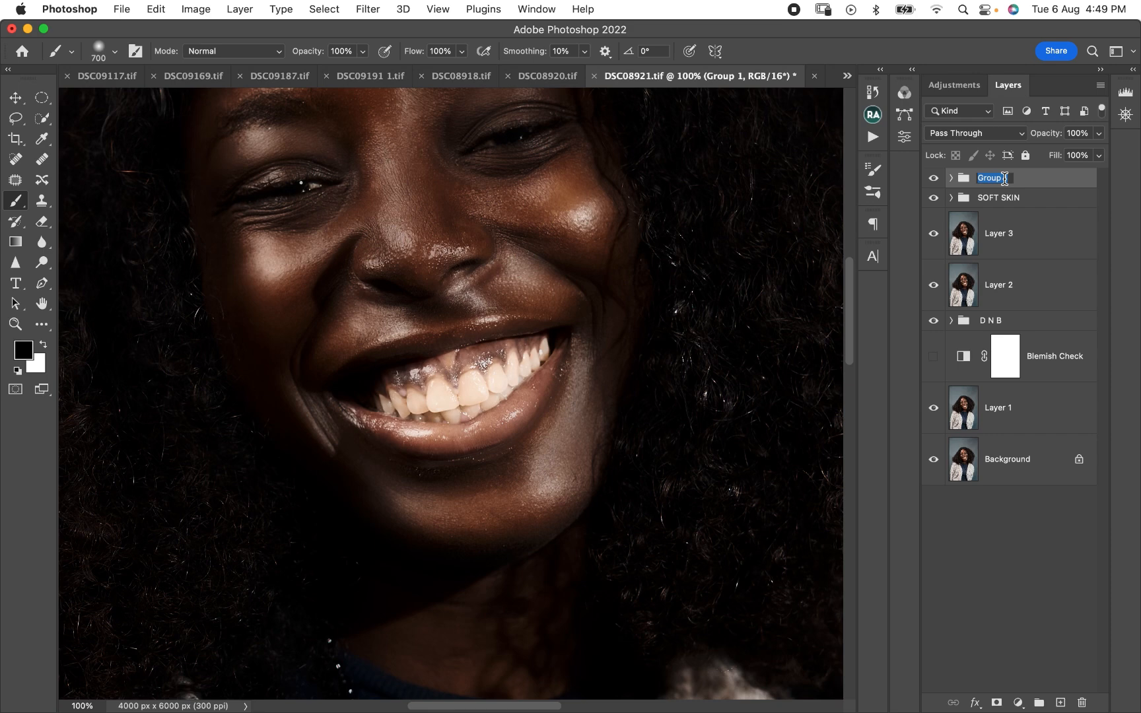
text(dark skin)
key(Return)
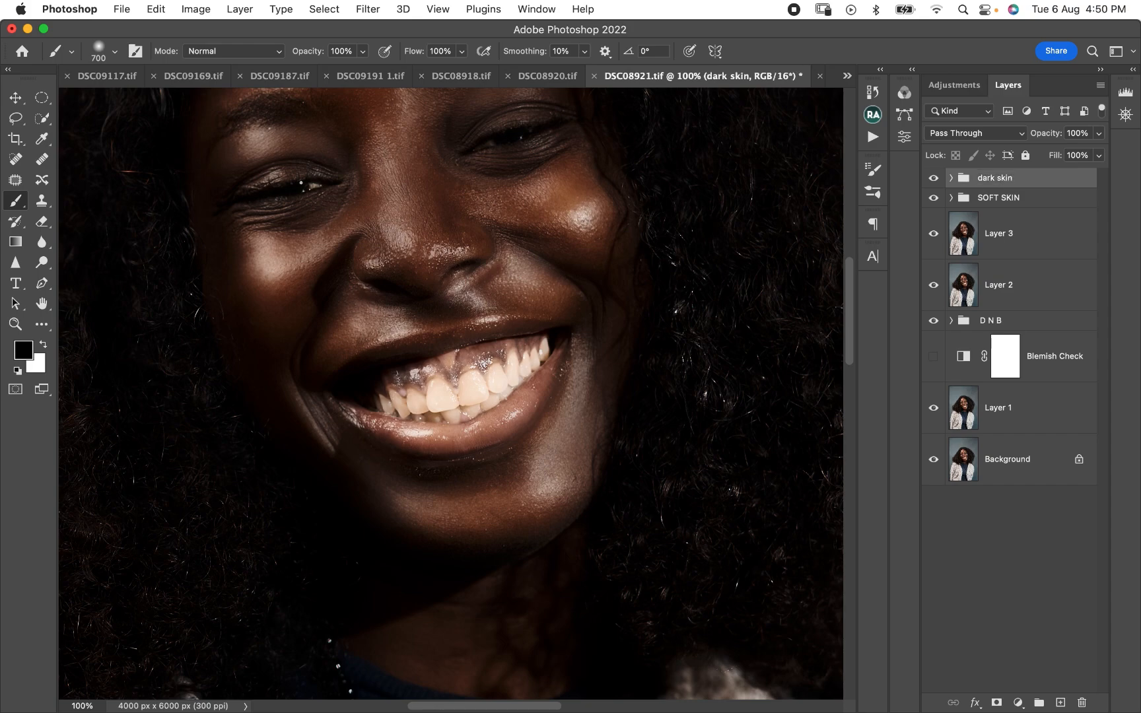
- Examine the deepened skin tones on the face up close and across the wider portrait
key(super+minus)
key(super+minus)
key(super+minus)
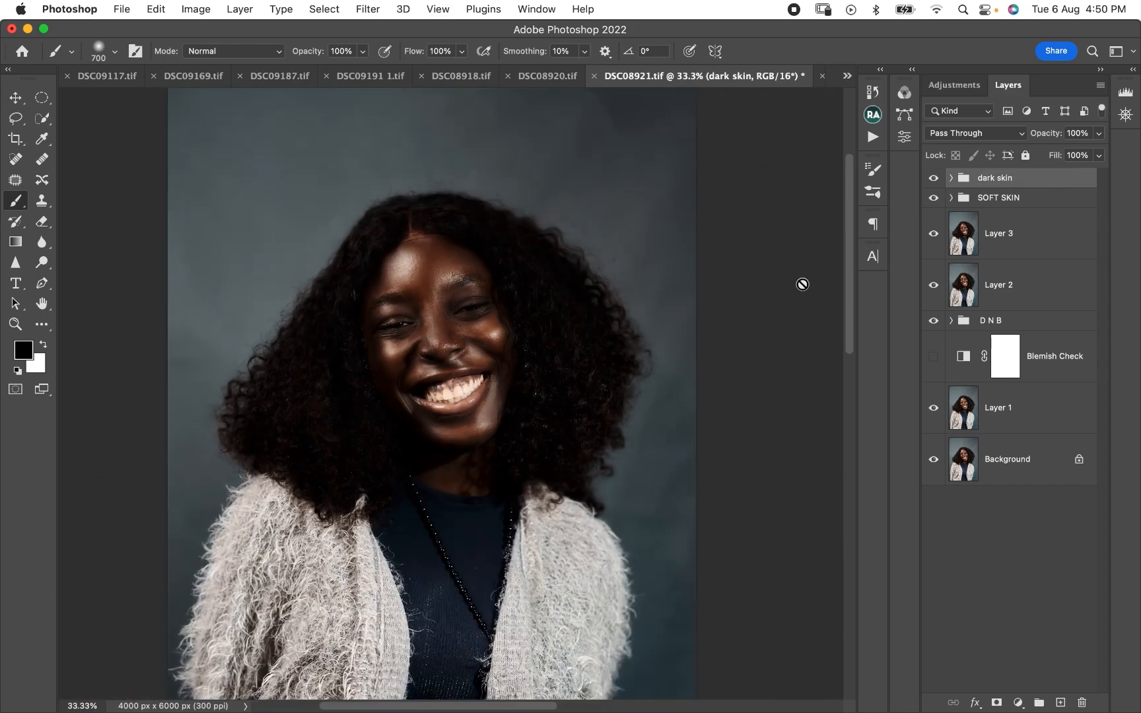
key(super+plus)
key(super+plus)
key(super+plus)
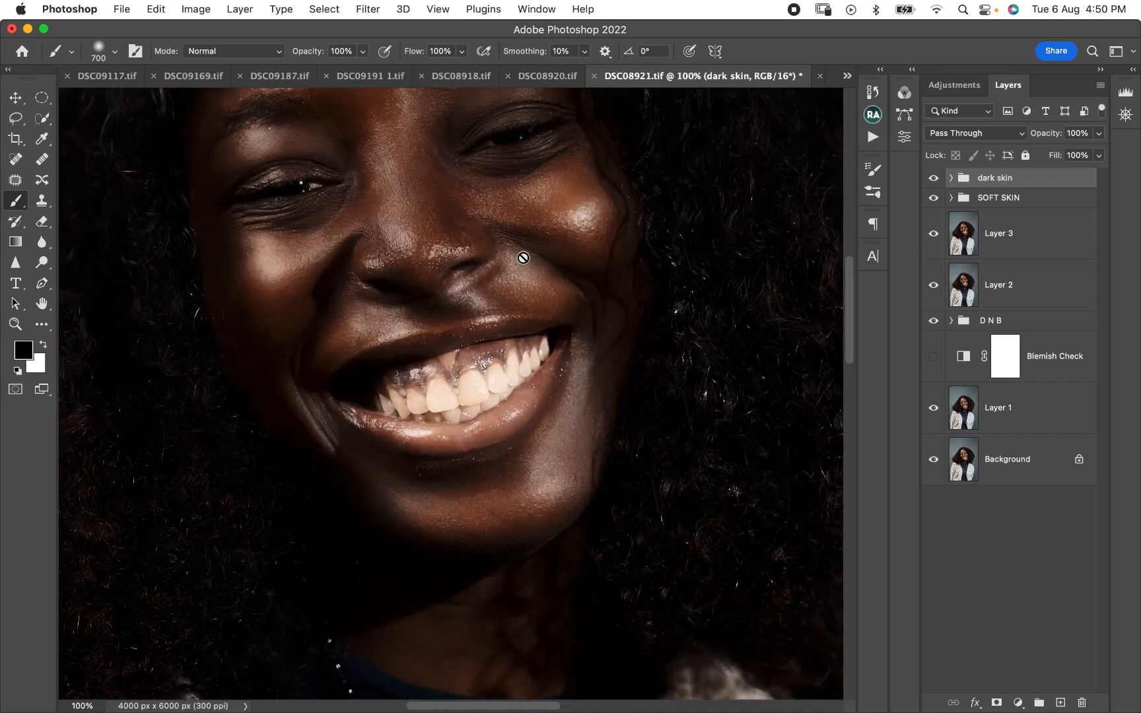
drag(556, 332, 541, 464)
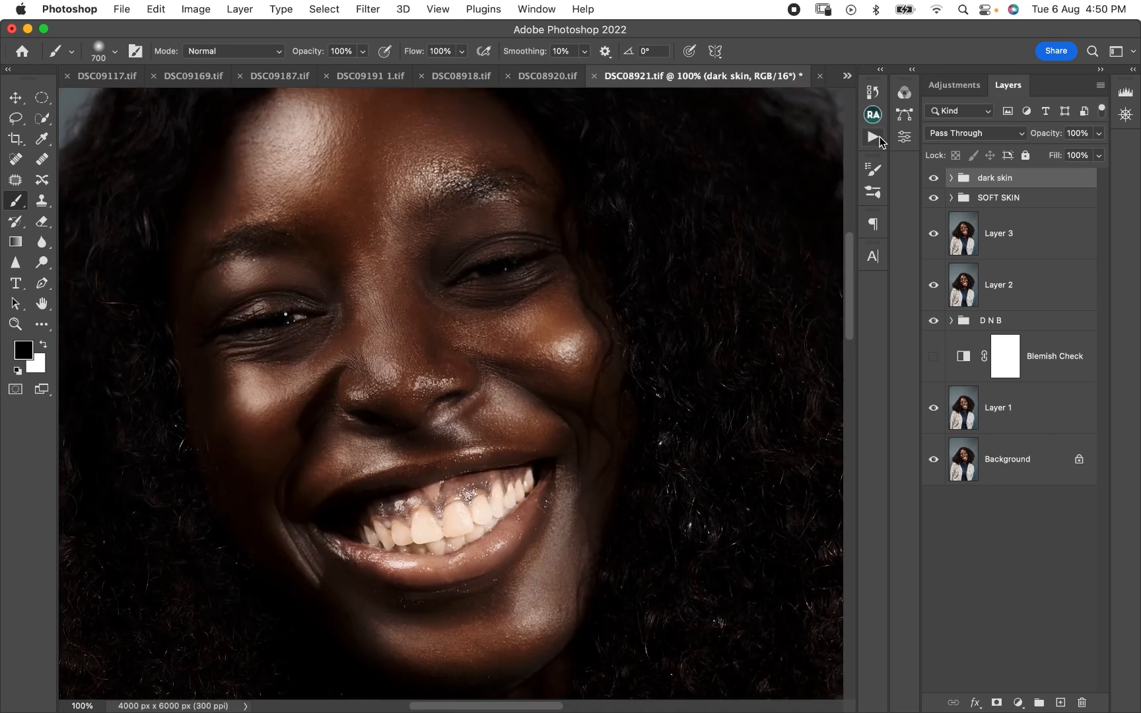
key(super+minus)
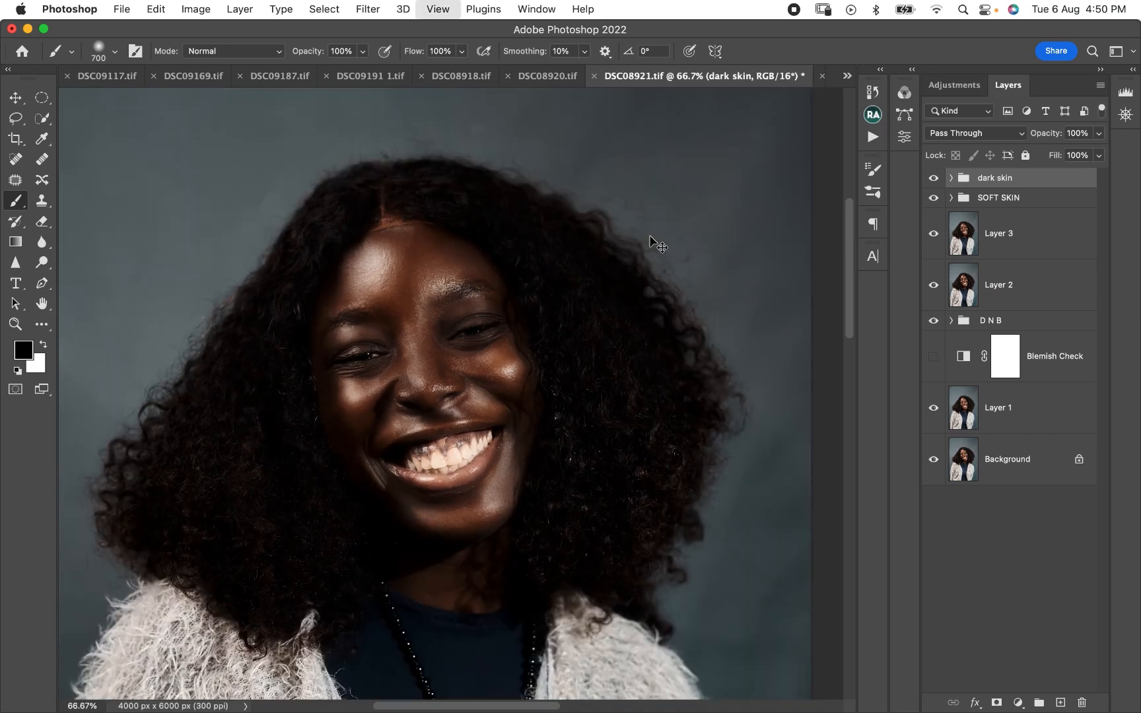
key(super+minus)
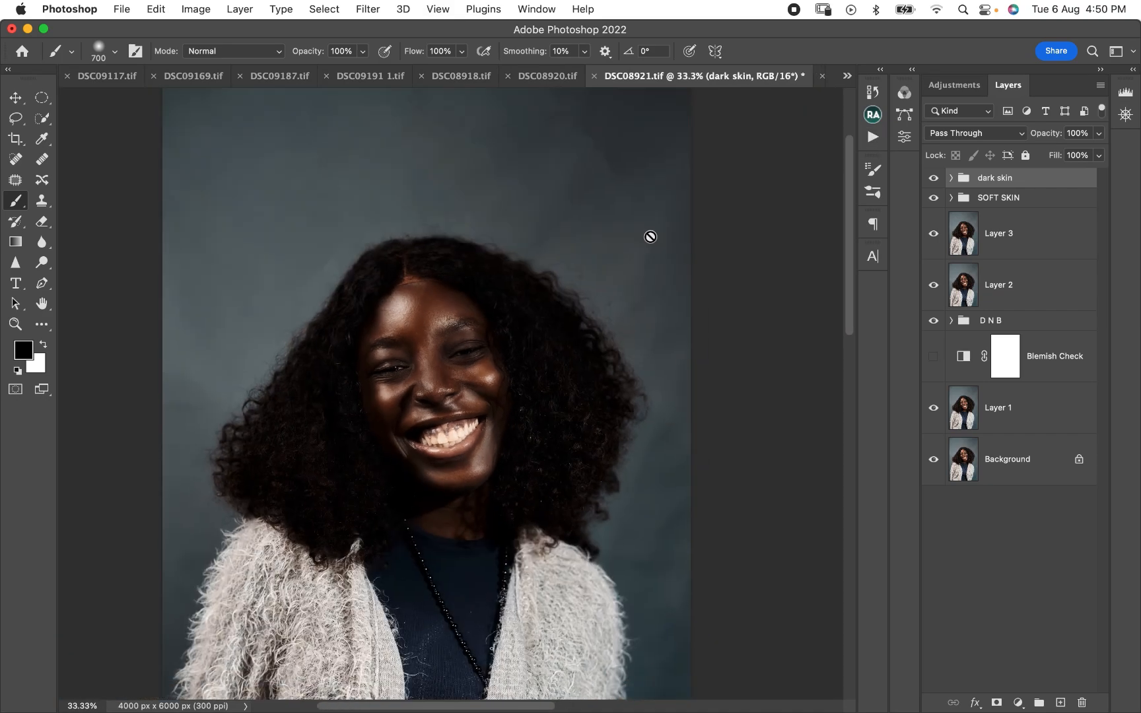
- Run the Lip enhancer action and ready the Brush tool with white as the foreground colour
click(874, 136)
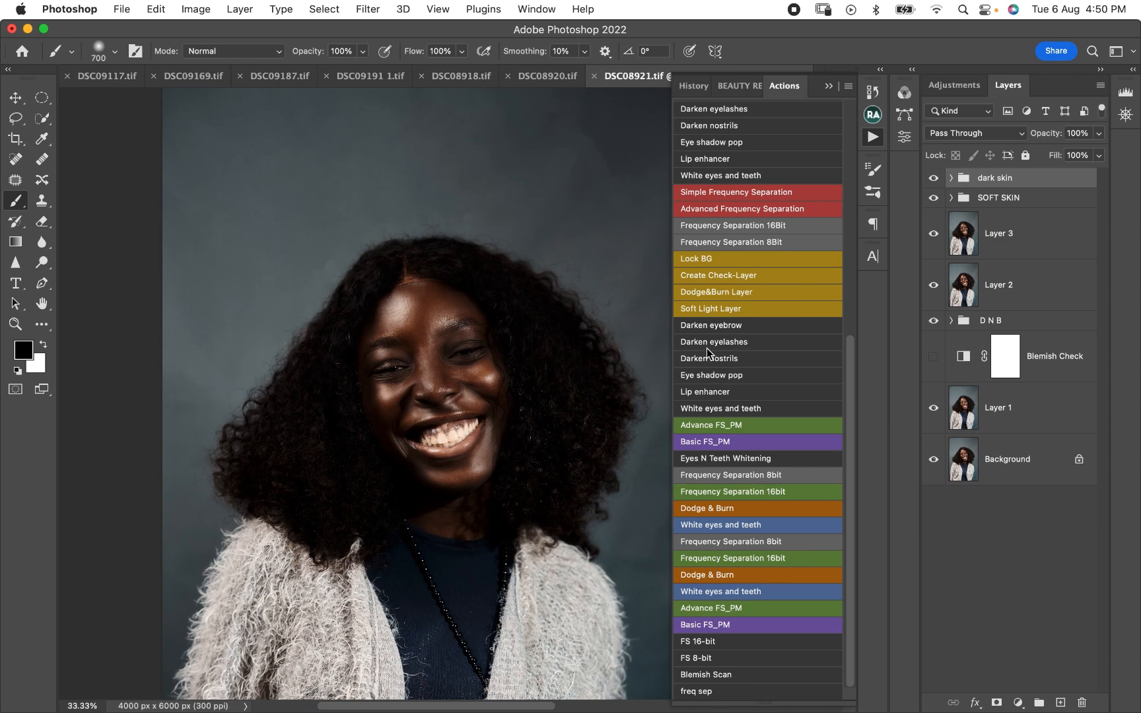
click(694, 396)
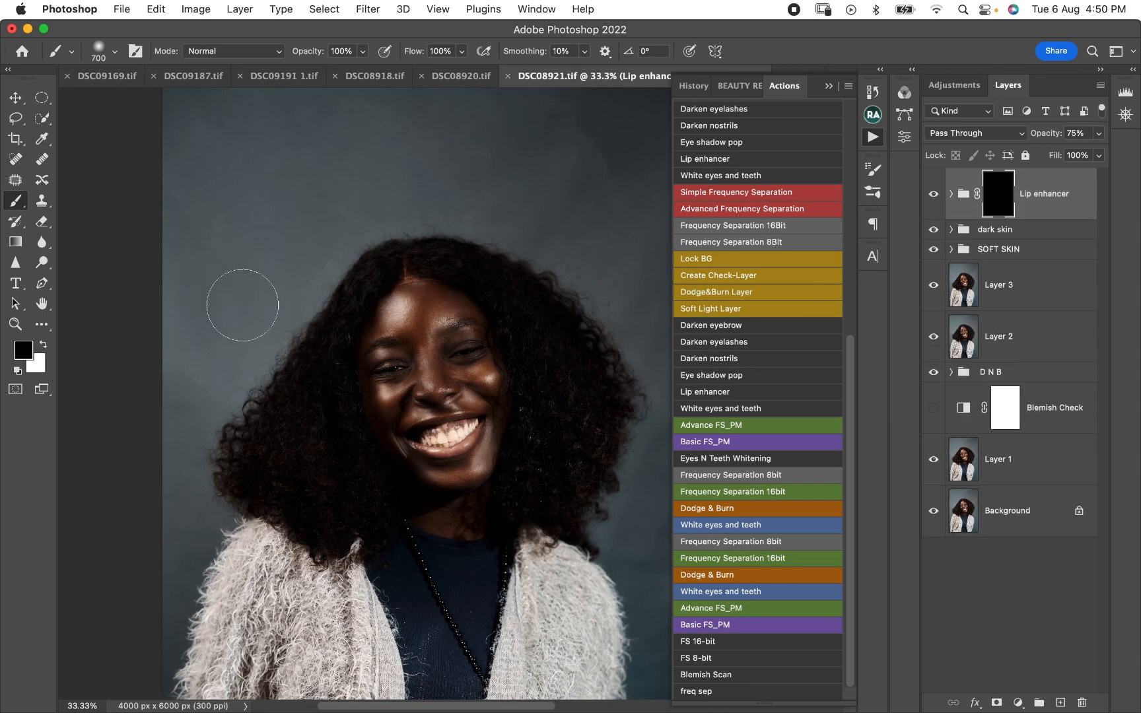
key(x)
click(42, 324)
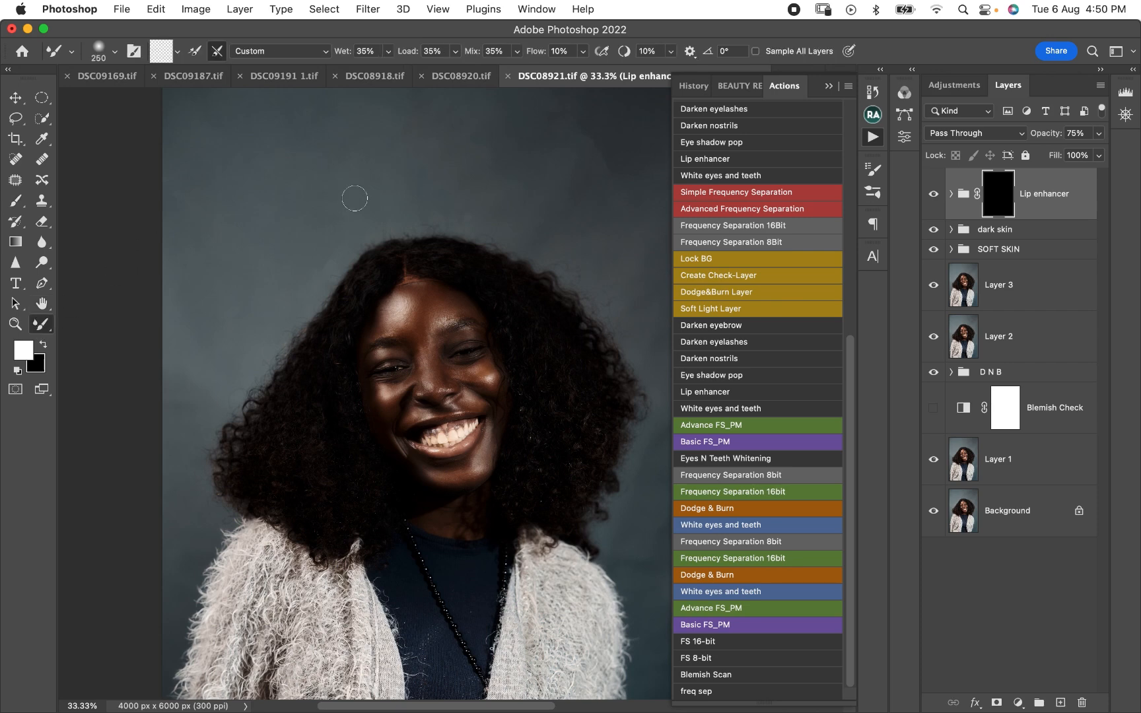
click(17, 201)
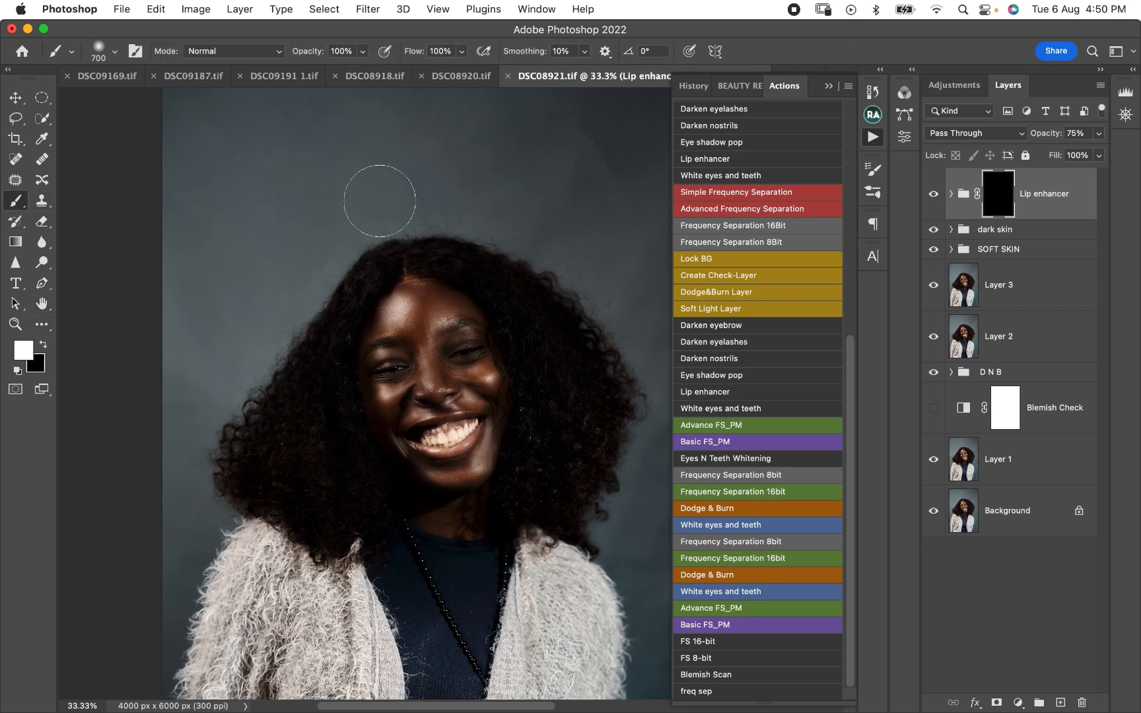
- Paint white over the upper and lower lips on the Lip enhancer group's mask with a small soft brush
key(super+equal)
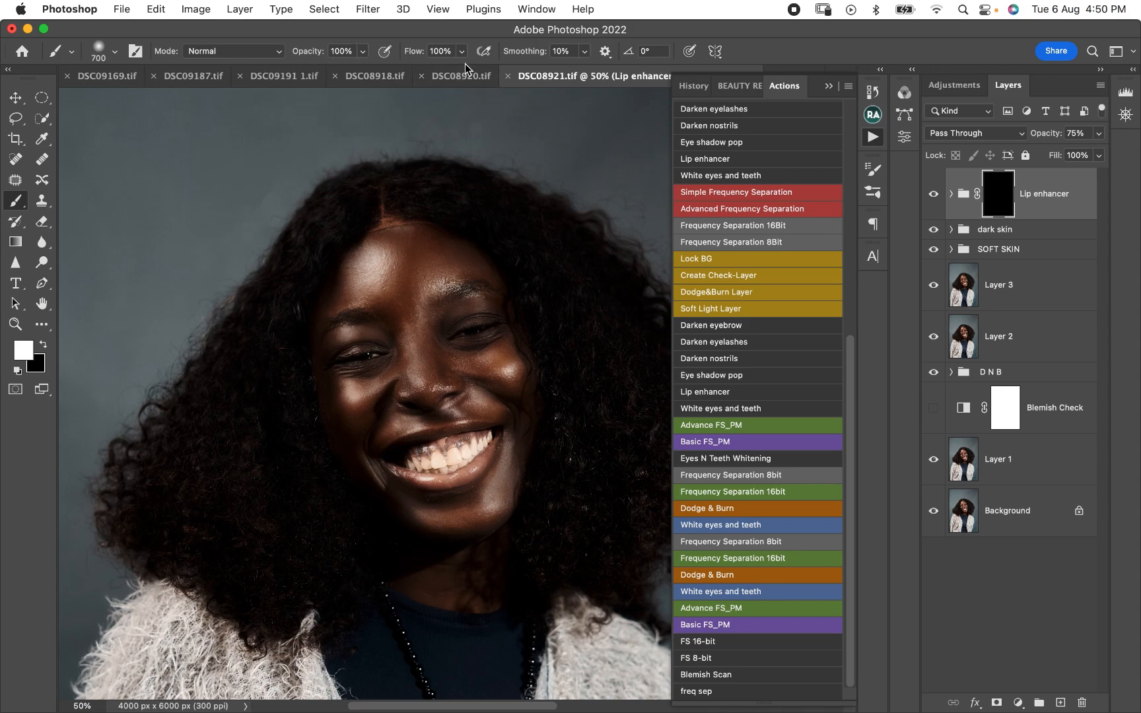
key(super+equal)
key(super+equal)
key(super+equal)
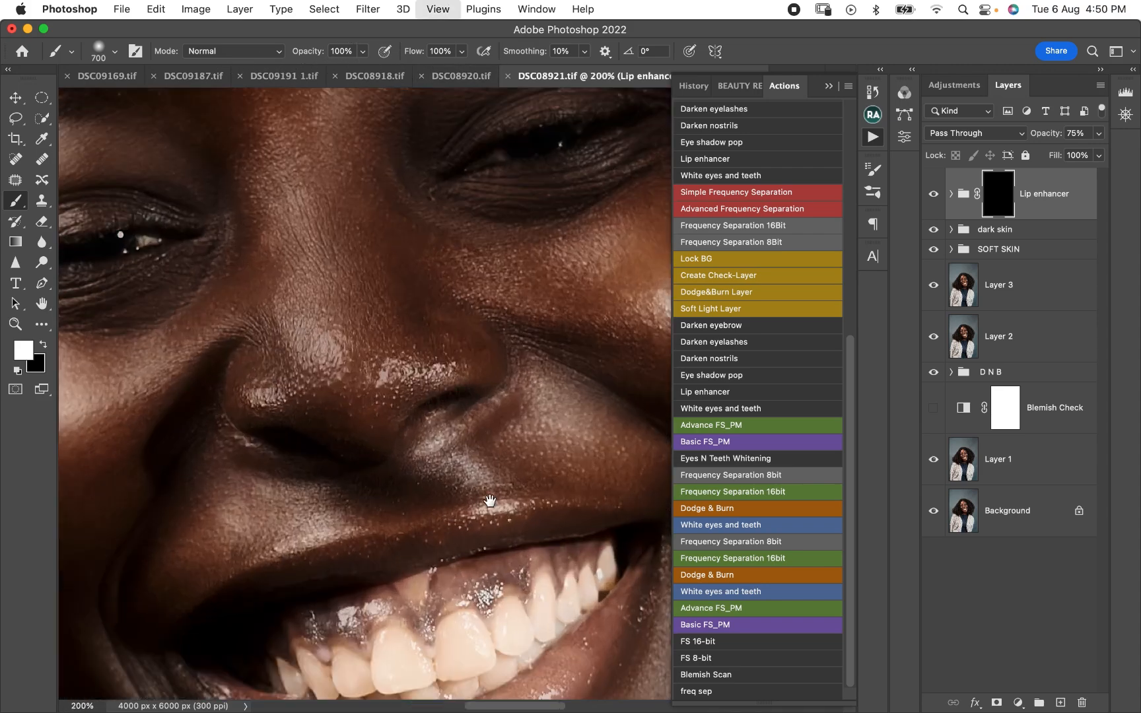
scroll(456, 280, down, 3)
key(bracketleft)
key(bracketleft)
key(bracketleft)
key(bracketleft)
key(bracketleft)
key(bracketleft)
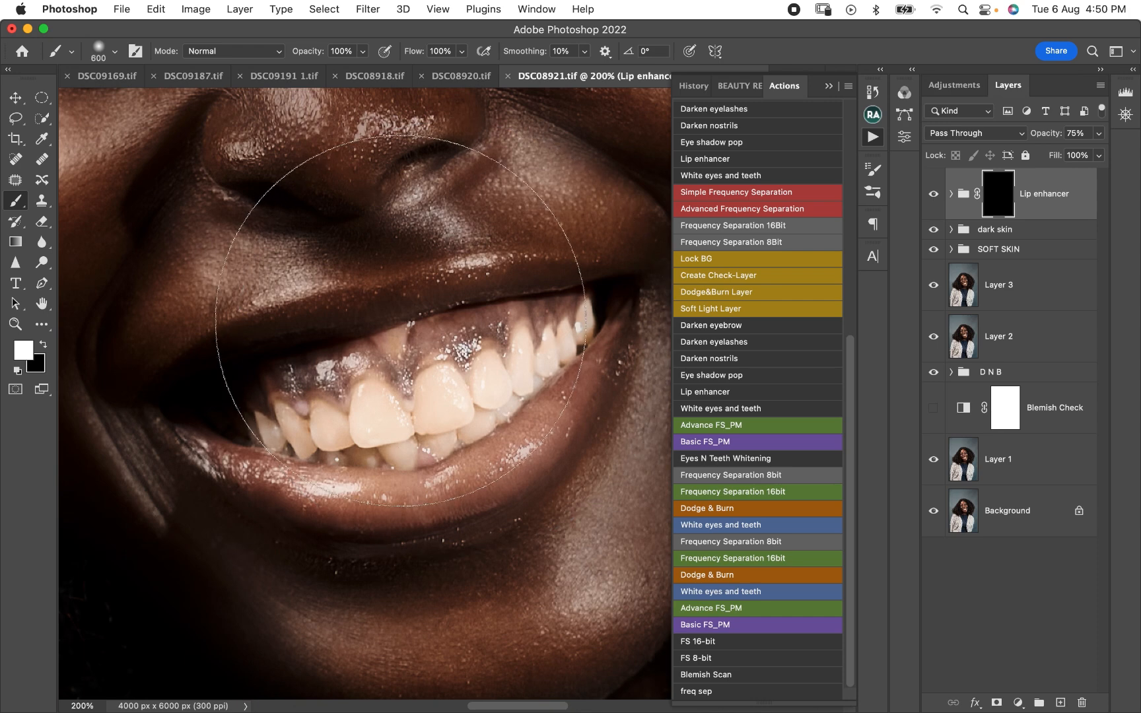
key(bracketleft)
key(bracketleft)
key(bracketleft)
key(bracketleft)
key(bracketleft)
key(bracketleft)
key(bracketleft)
key(bracketleft)
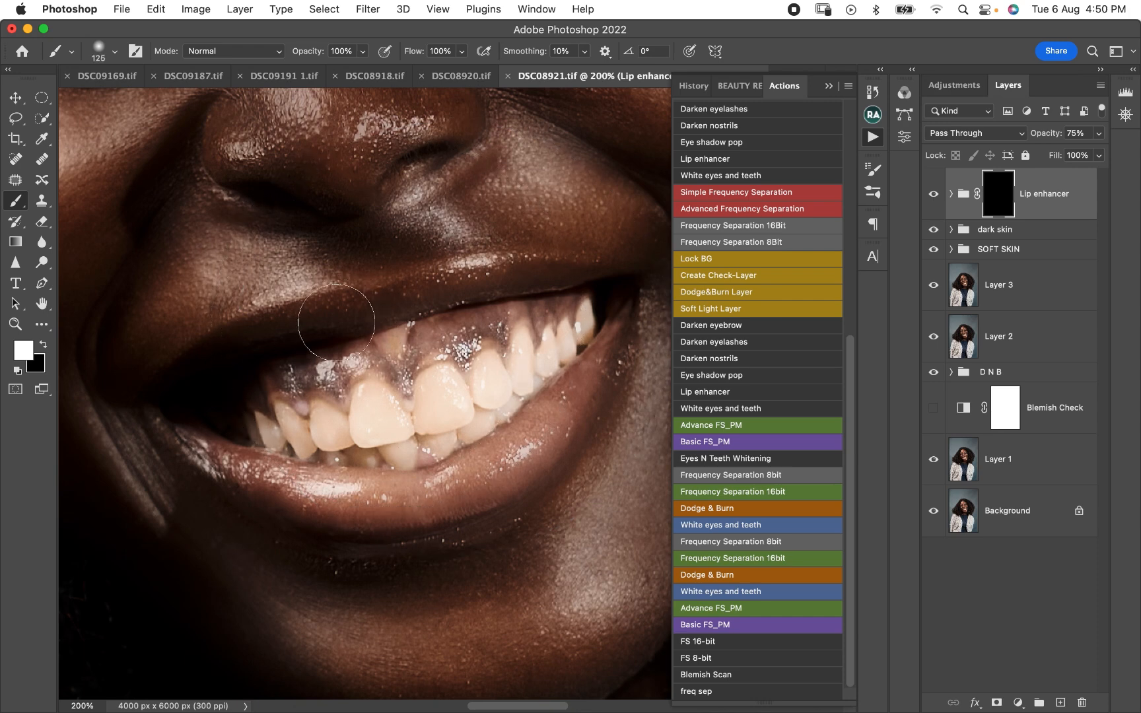
drag(426, 294, 619, 272)
key(bracketright)
key(bracketright)
mouse_move(476, 470)
mouse_down()
mouse_move(436, 504)
mouse_move(252, 471)
mouse_move(452, 484)
mouse_move(414, 497)
mouse_move(535, 449)
mouse_up()
key(super+minus)
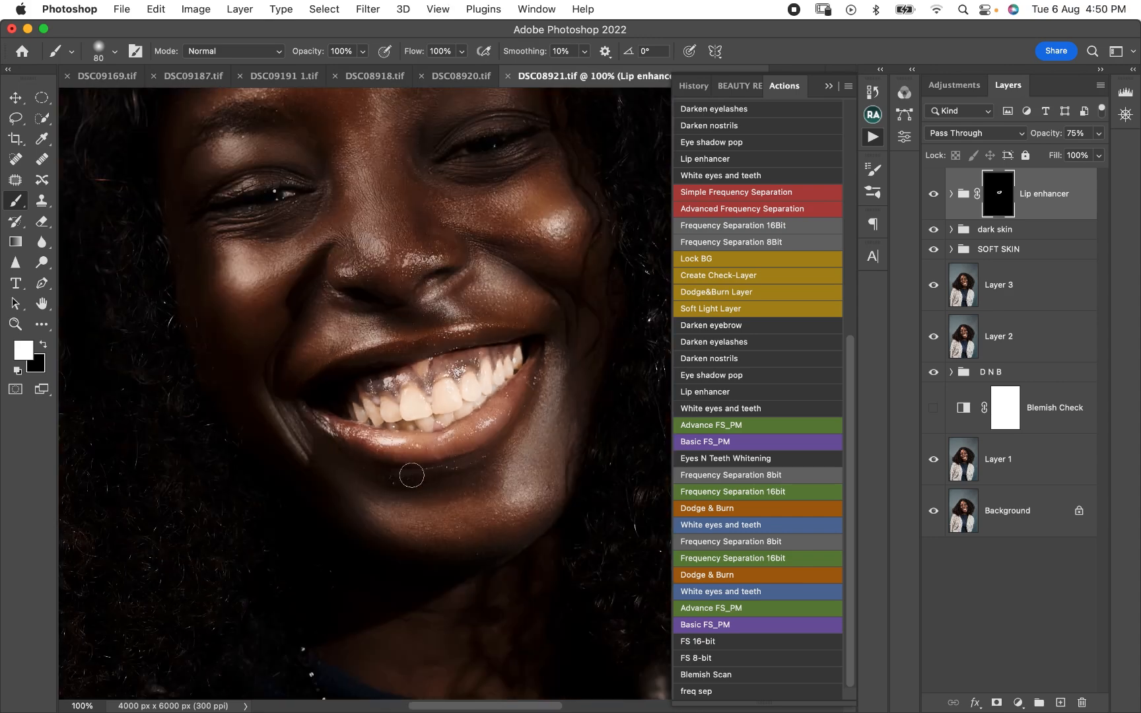
drag(415, 262, 499, 376)
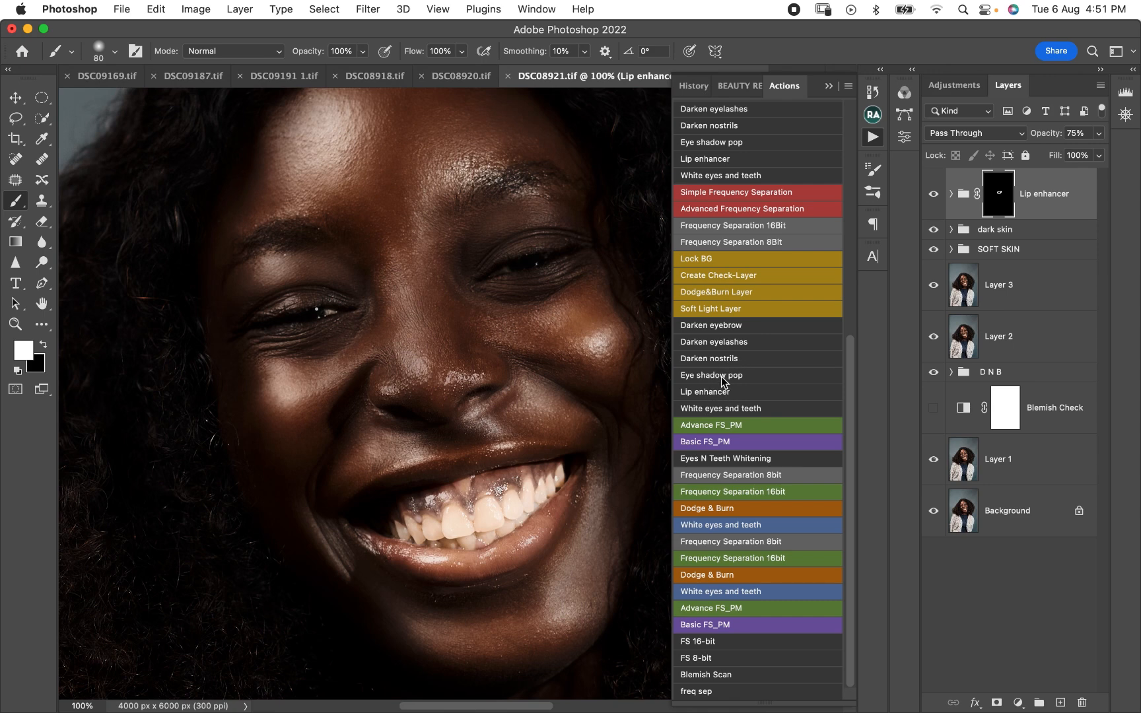
- Run the Eye shadow pop action and paint white over both eyelids on its group mask
click(719, 375)
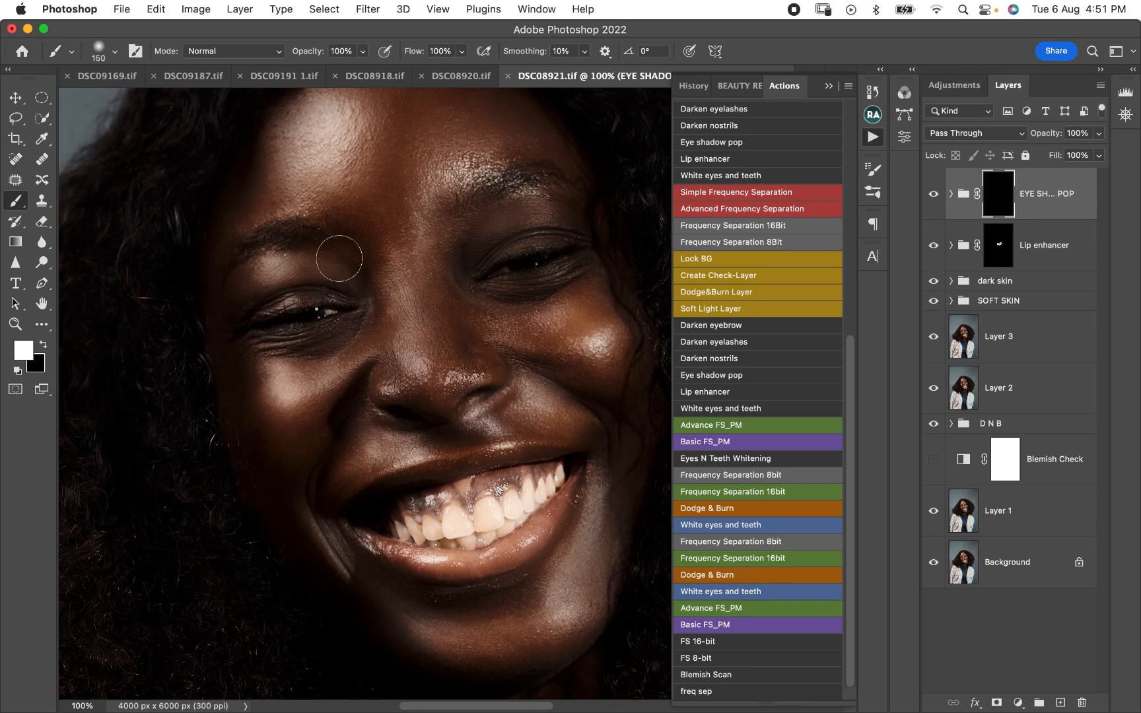
mouse_move(515, 232)
mouse_down()
mouse_move(564, 221)
mouse_move(545, 214)
mouse_move(493, 242)
mouse_up()
drag(291, 282, 278, 285)
- Run the Darken eyebrow action and paint white over both eyebrows on its mask with a smaller brush
click(726, 325)
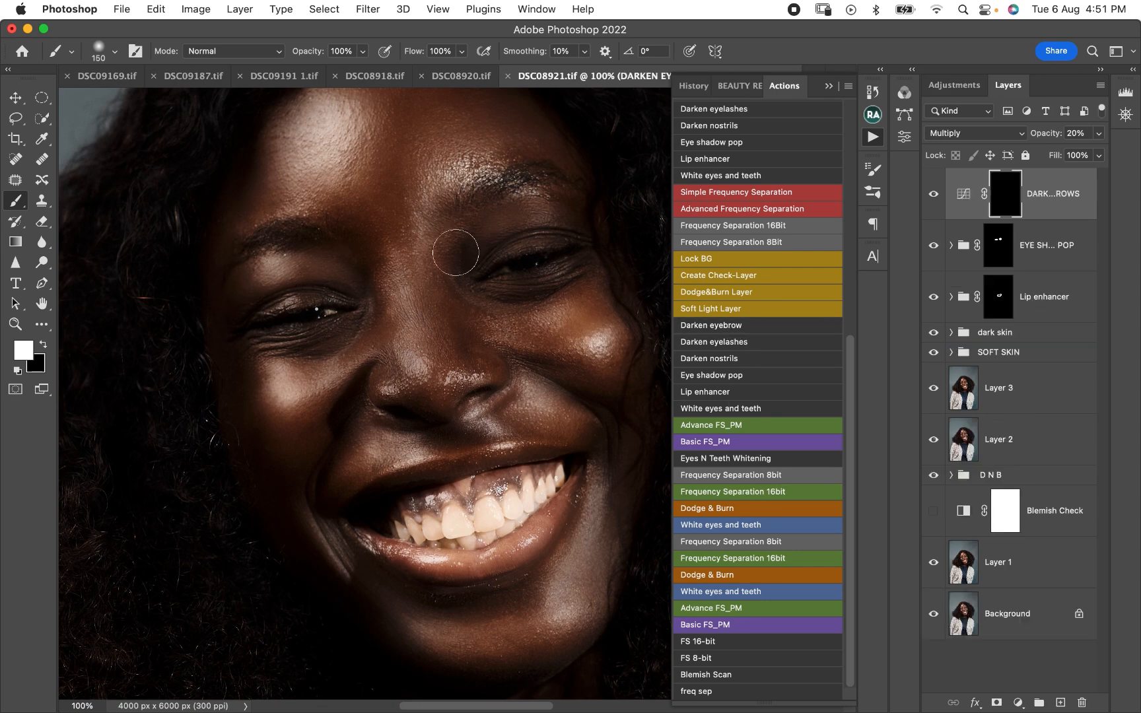
key(bracketleft)
key(bracketleft)
key(bracketleft)
key(bracketleft)
key(bracketleft)
key(bracketright)
key(bracketright)
mouse_move(299, 236)
mouse_down()
mouse_move(268, 240)
mouse_move(296, 239)
mouse_up()
drag(525, 180, 564, 184)
- Run the White eyes and teeth action and paint white over the teeth on its group mask with a small brush
drag(488, 426, 432, 365)
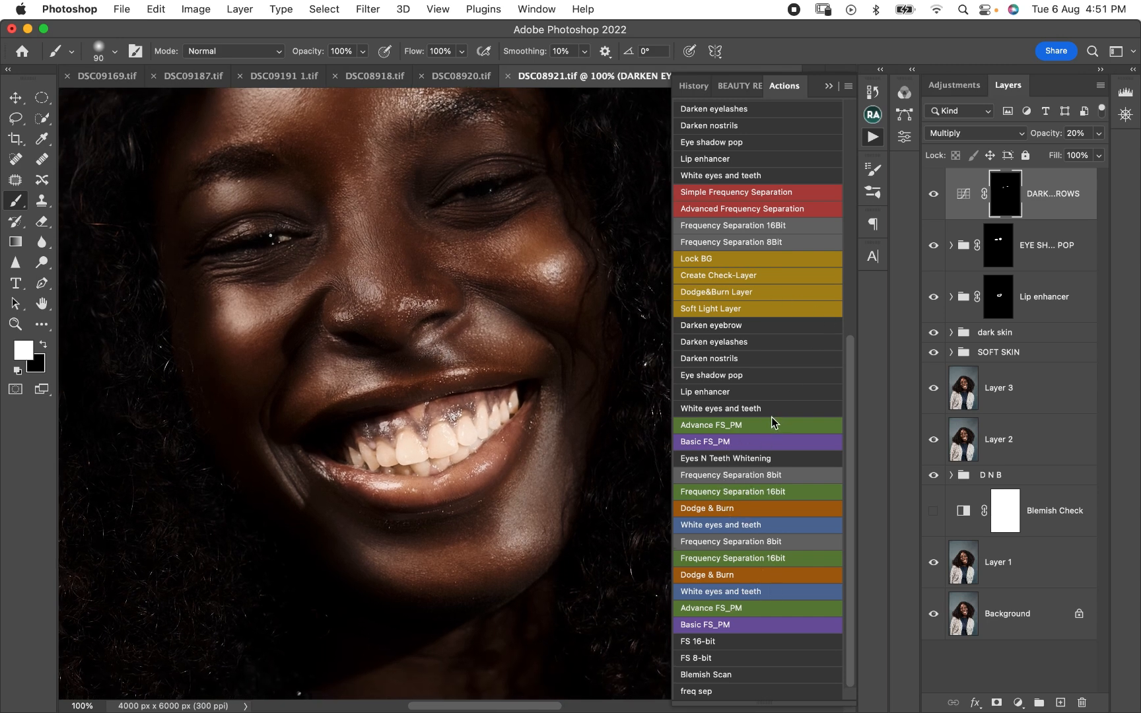
click(719, 410)
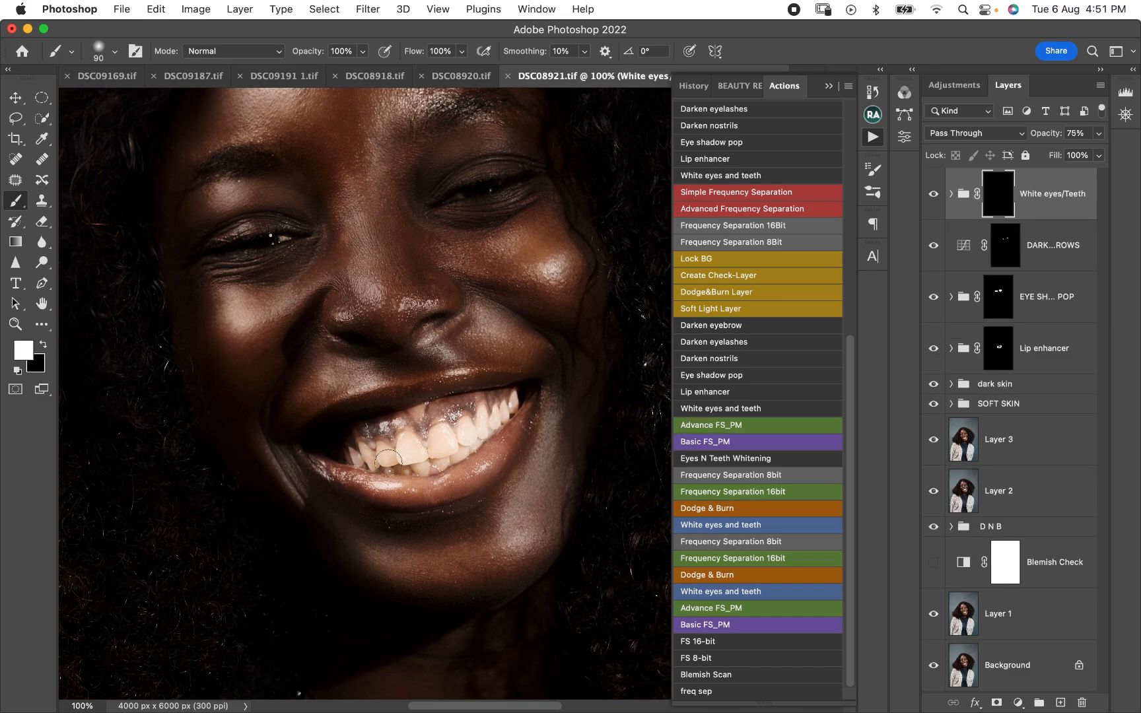
key(bracketleft)
key(bracketleft)
key(bracketleft)
key(bracketleft)
key(bracketright)
mouse_move(364, 451)
mouse_down()
mouse_move(463, 436)
mouse_move(434, 434)
mouse_move(478, 419)
mouse_move(447, 455)
mouse_move(414, 468)
mouse_move(397, 468)
mouse_move(454, 450)
mouse_move(516, 398)
mouse_up()
drag(352, 455, 383, 446)
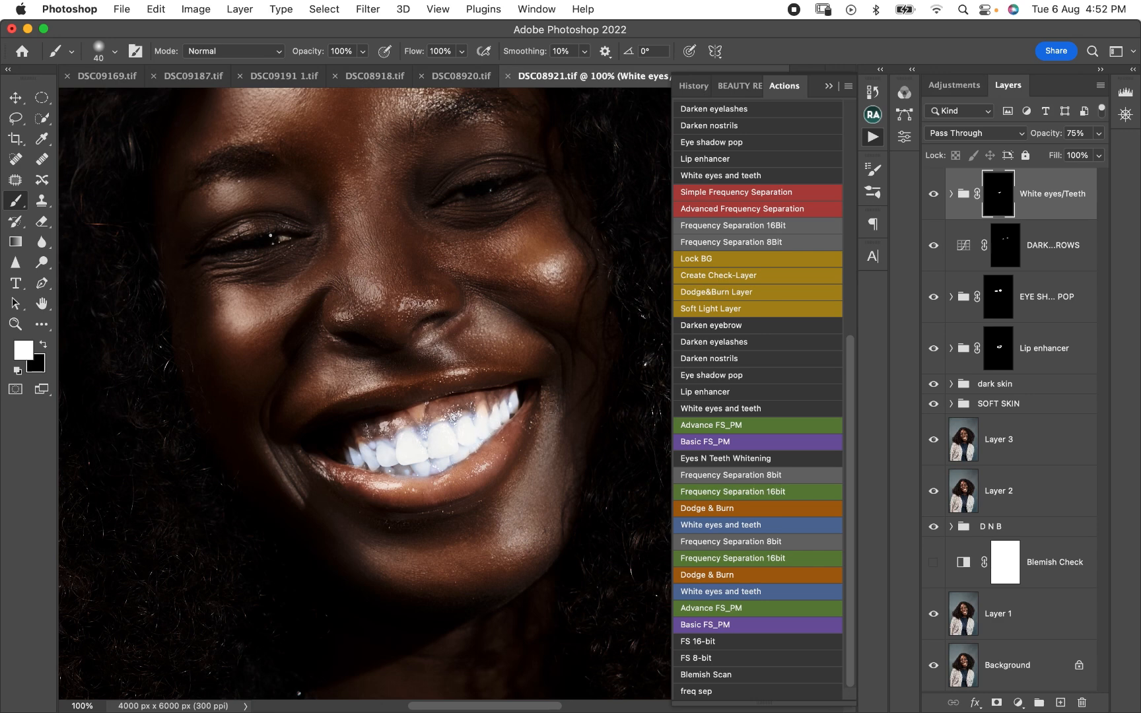
- Lower the opacity of the White eyes/Teeth group until the teeth look naturally white
click(1099, 133)
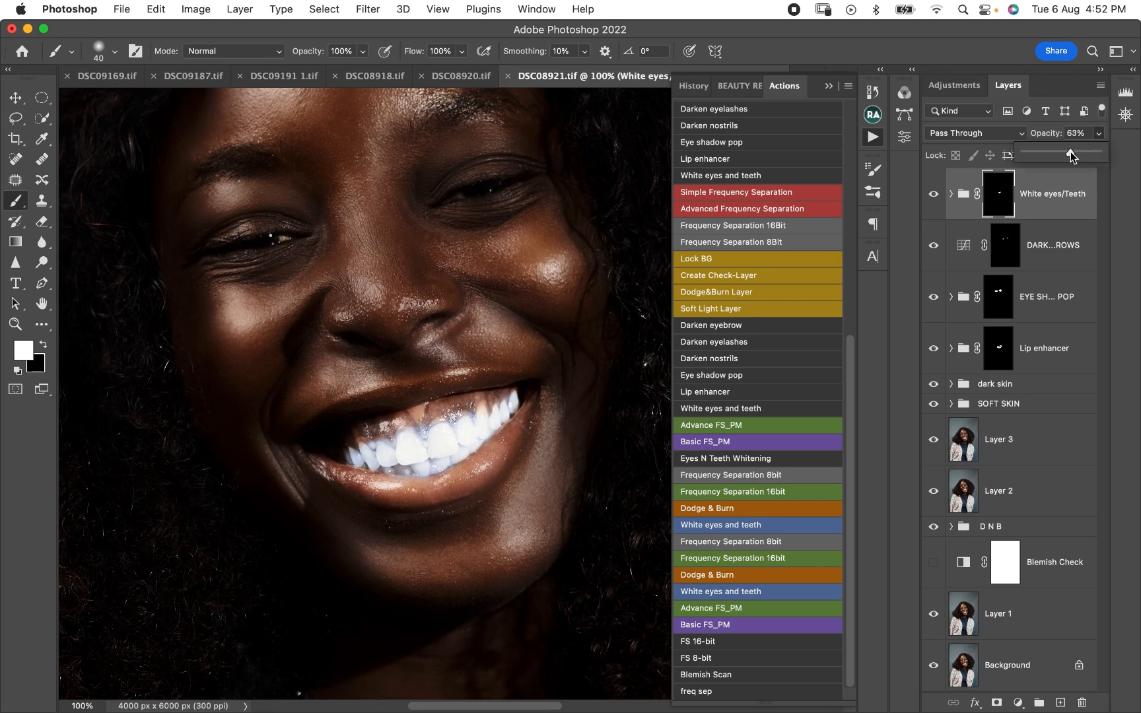
drag(1066, 154, 1049, 155)
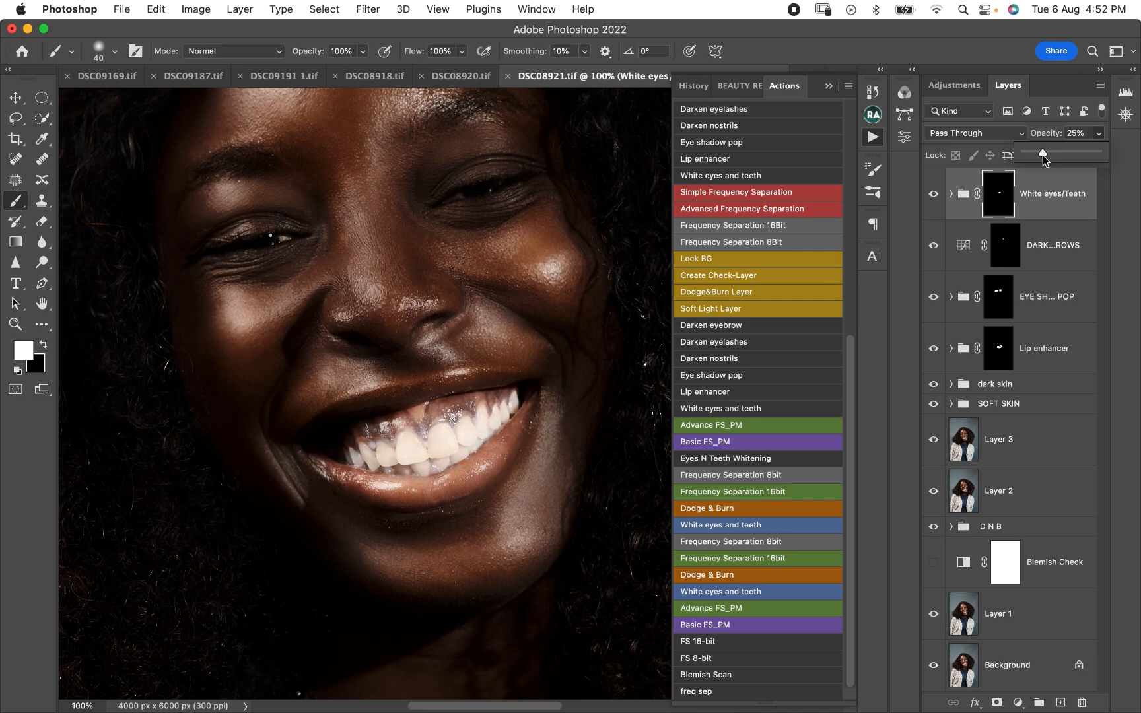
drag(1040, 156, 1039, 156)
drag(1046, 154, 1047, 151)
drag(1049, 154, 1047, 154)
- Run the Lip enhancer action again and paint white over the upper gums on the new group's mask
click(732, 394)
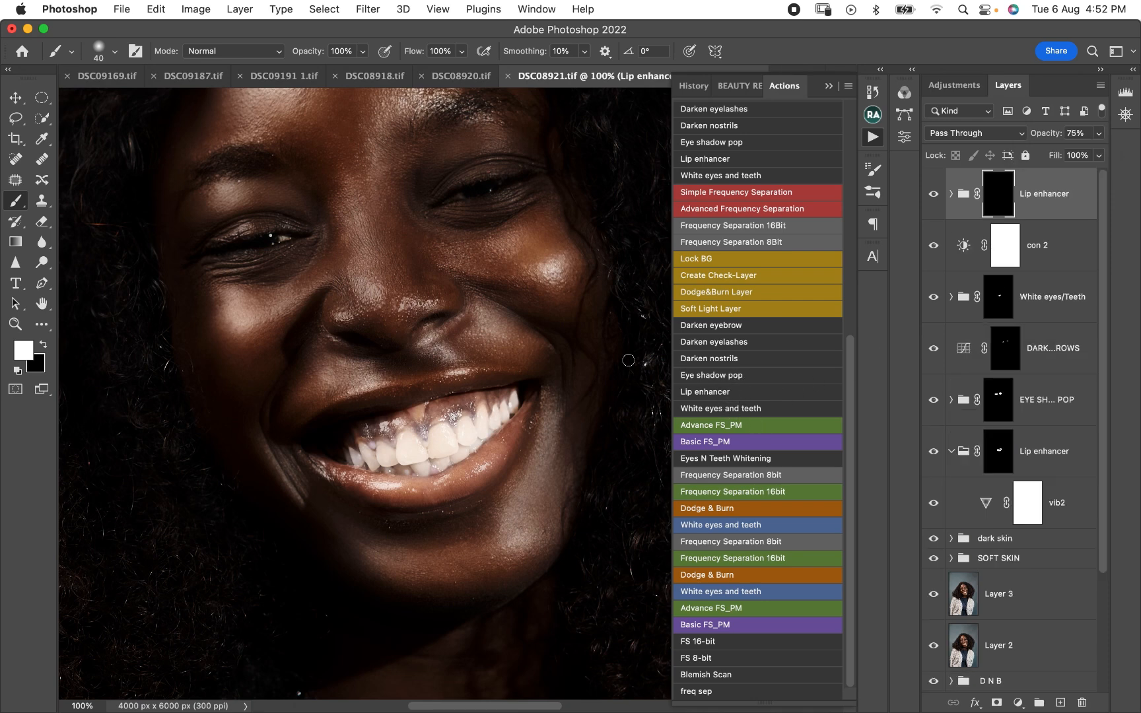
key(bracketright)
drag(392, 425, 406, 428)
- Add a Black & White adjustment layer above all other layers and invert its mask to black
click(1018, 702)
click(1048, 527)
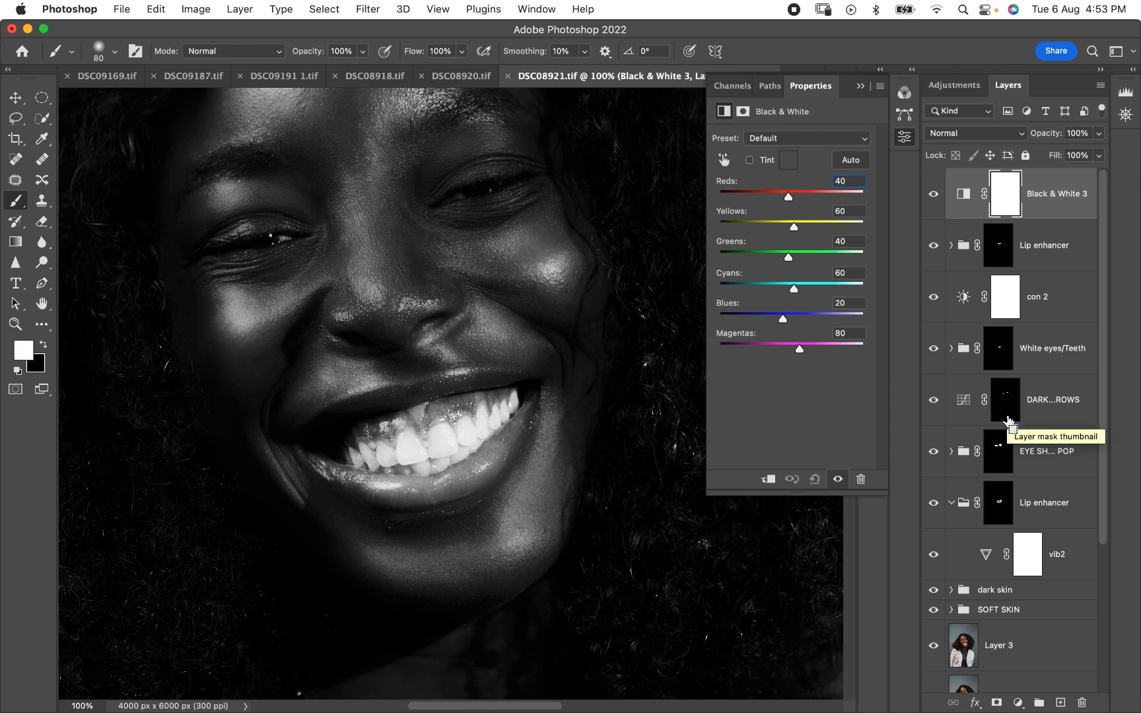
key(super+i)
- Paint white over the whites of both eyes on the Black & White layer's mask with a brush of about 20 px
key(super+equal)
key(super+equal)
scroll(451, 403, up, 15)
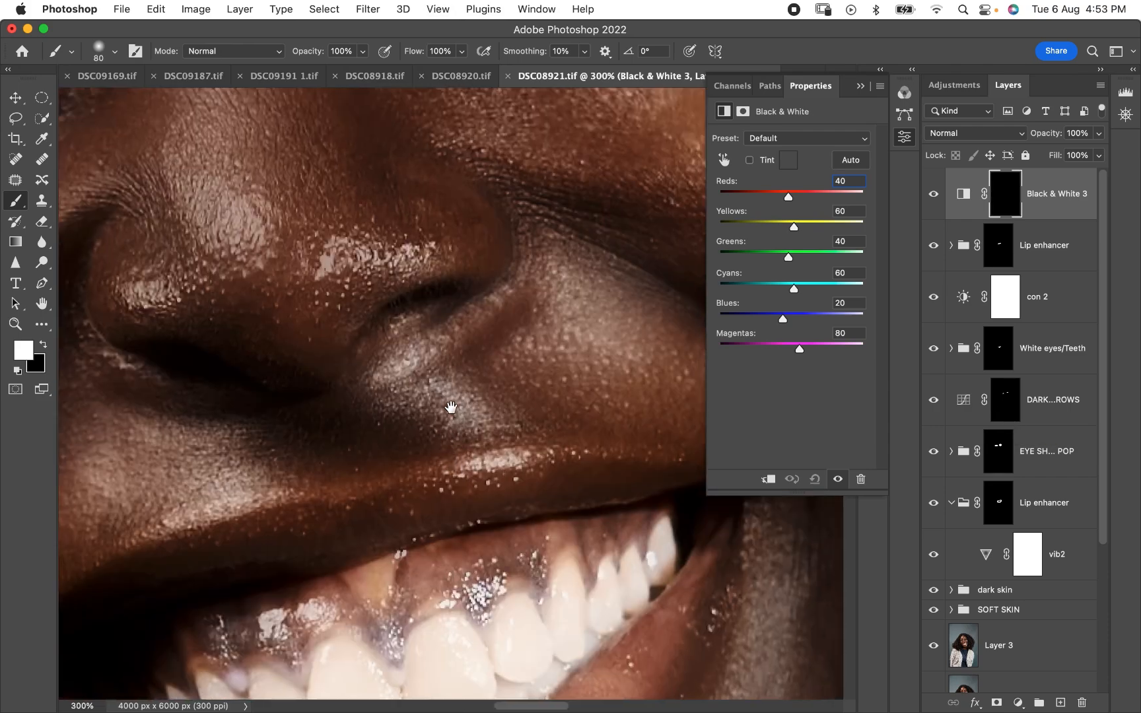
key(bracketleft)
key(bracketleft)
key(bracketleft)
key(bracketleft)
key(bracketleft)
key(bracketleft)
key(bracketleft)
key(bracketleft)
key(bracketleft)
key(bracketleft)
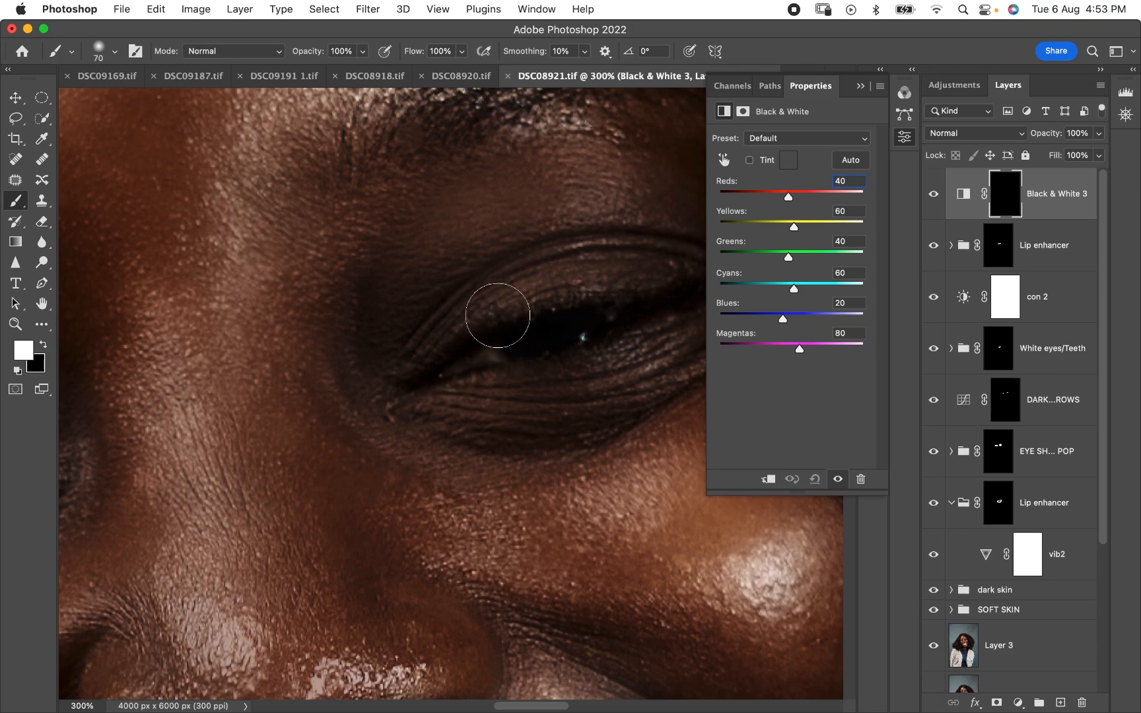
drag(493, 351, 449, 367)
key(bracketright)
scroll(278, 251, left, 6)
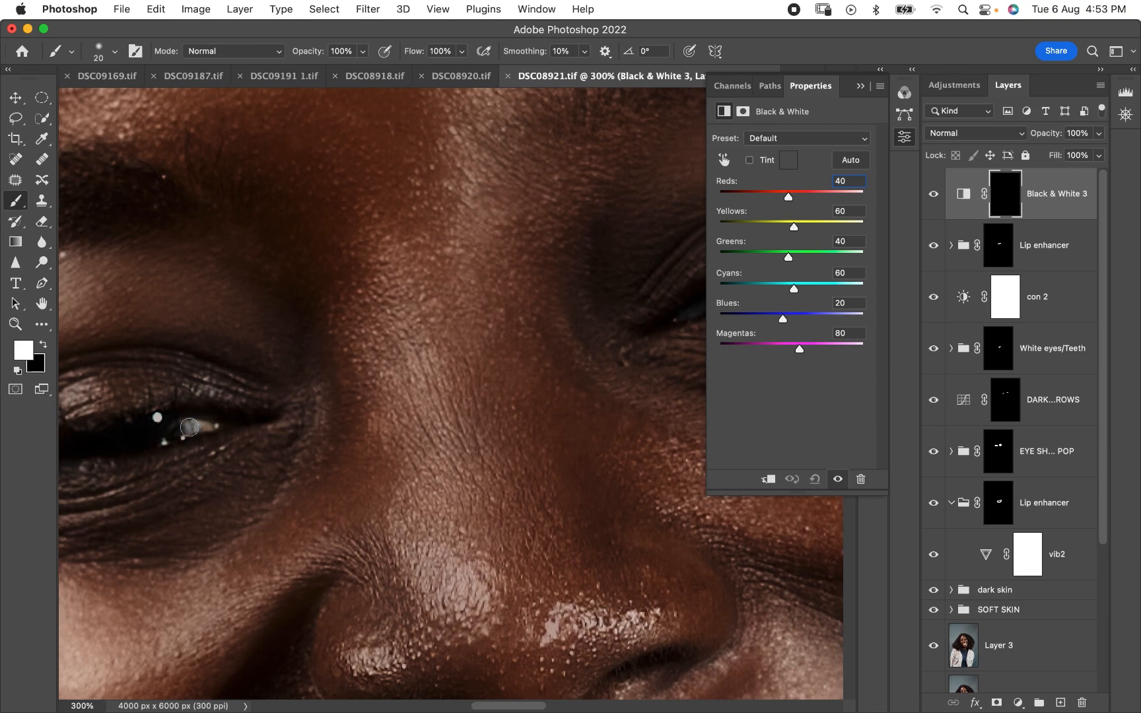
scroll(368, 297, left, 6)
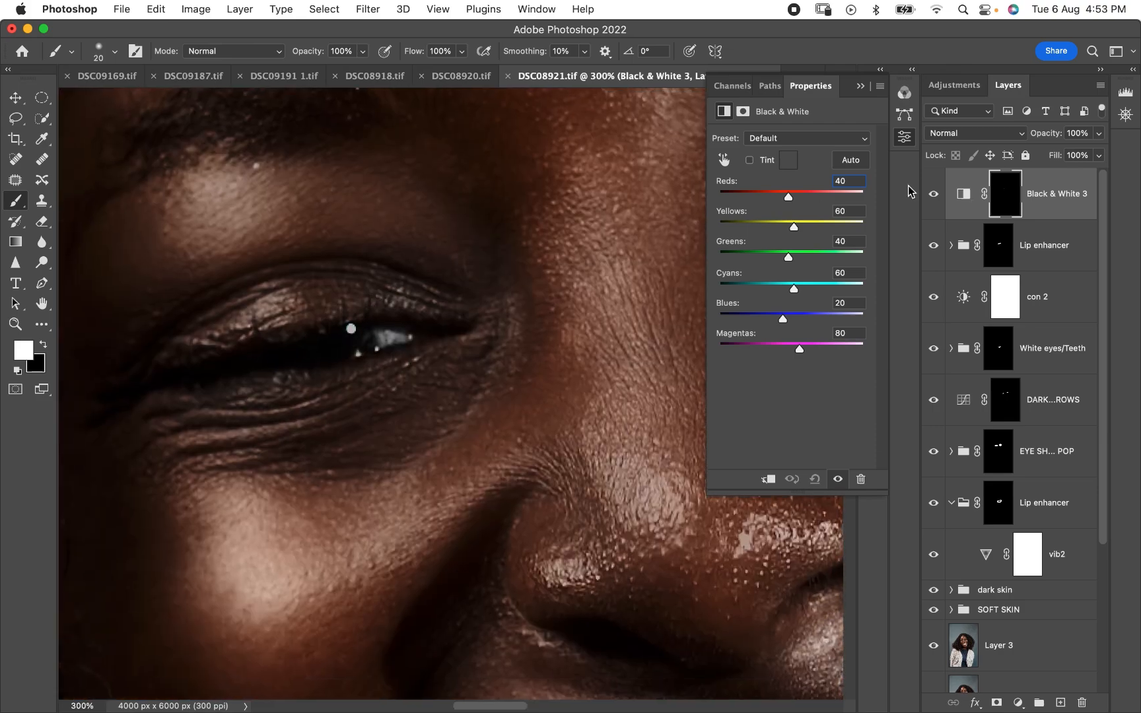
- Set the opacity of the new Black & White layer to 65%
click(1099, 134)
drag(1098, 152, 1073, 158)
drag(489, 234, 310, 305)
- Examine the enhanced eyes, teeth and lips up close and across the whole portrait
key(super+minus)
key(super+minus)
key(super+minus)
key(super+minus)
key(super+minus)
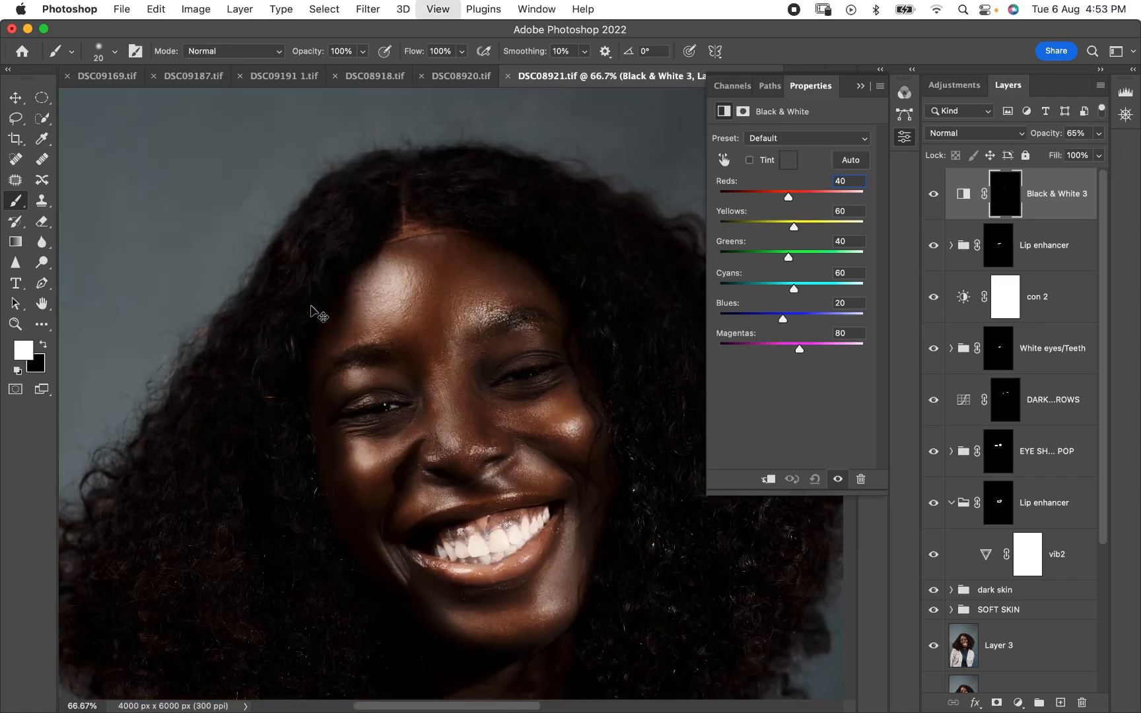
key(super+minus)
key(super+minus)
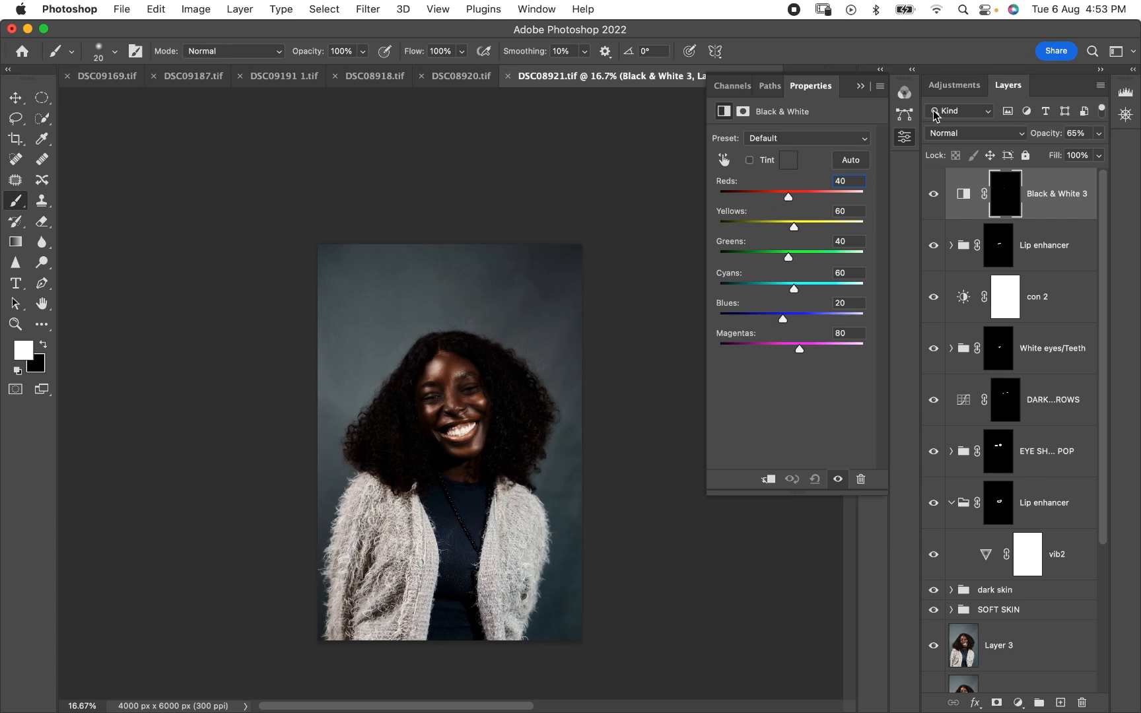
click(860, 85)
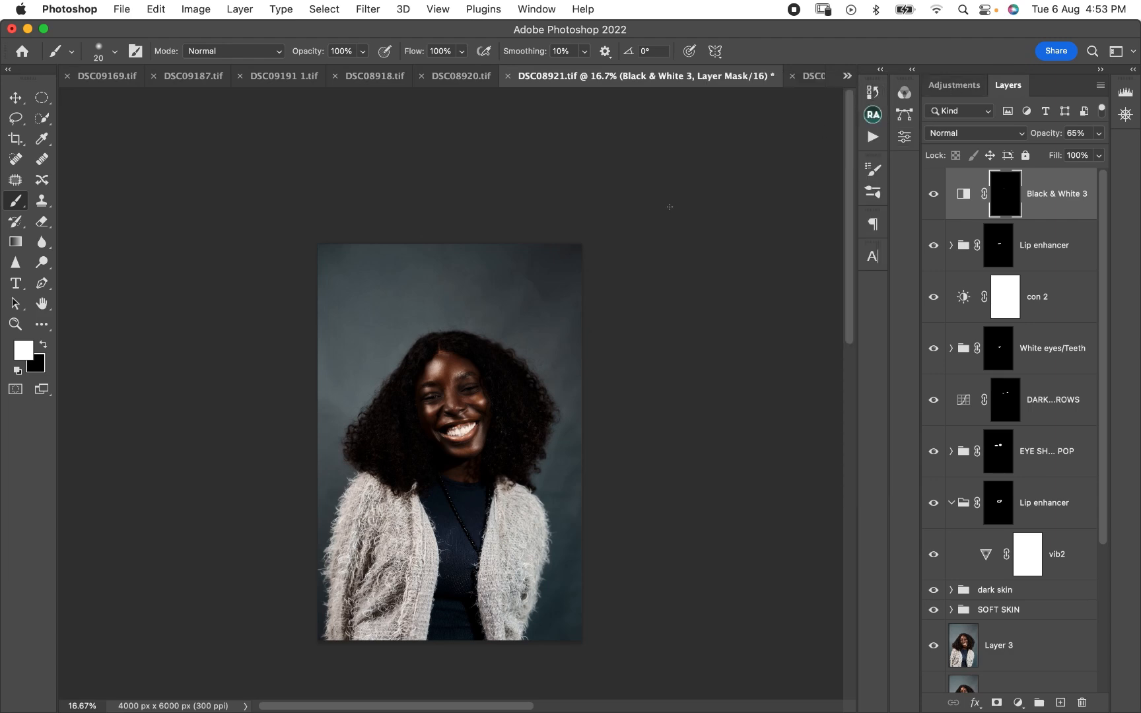
key(super+equal)
key(super+equal)
key(super+equal)
key(super+equal)
key(super+equal)
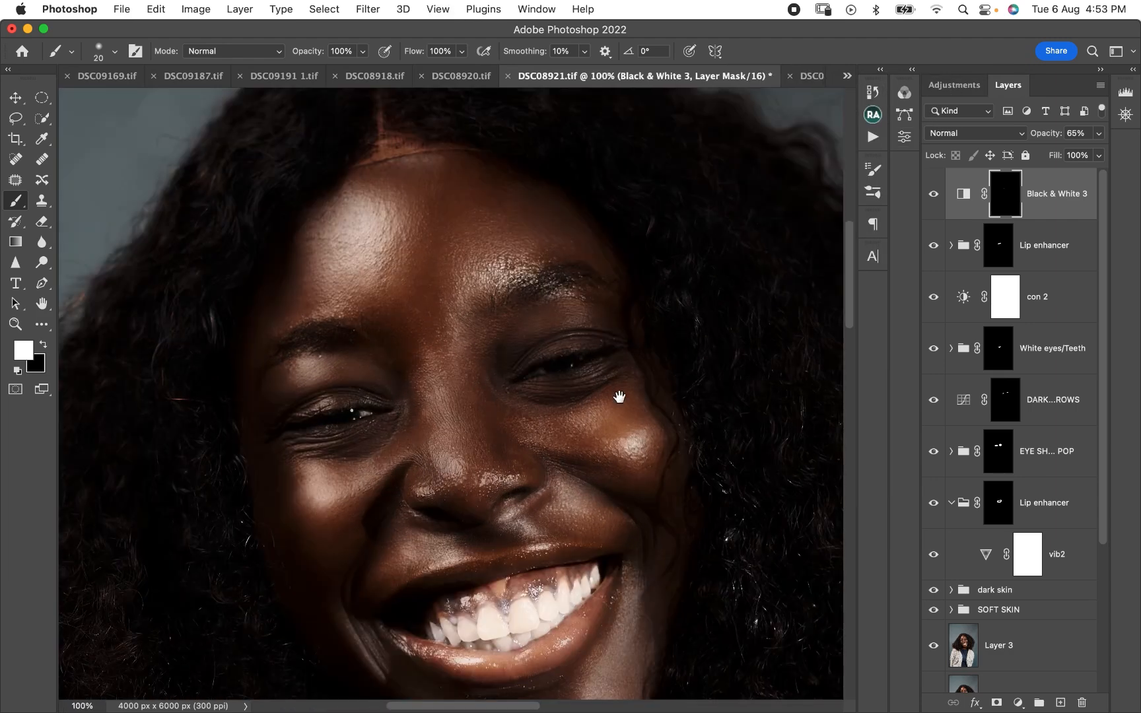
drag(619, 397, 535, 310)
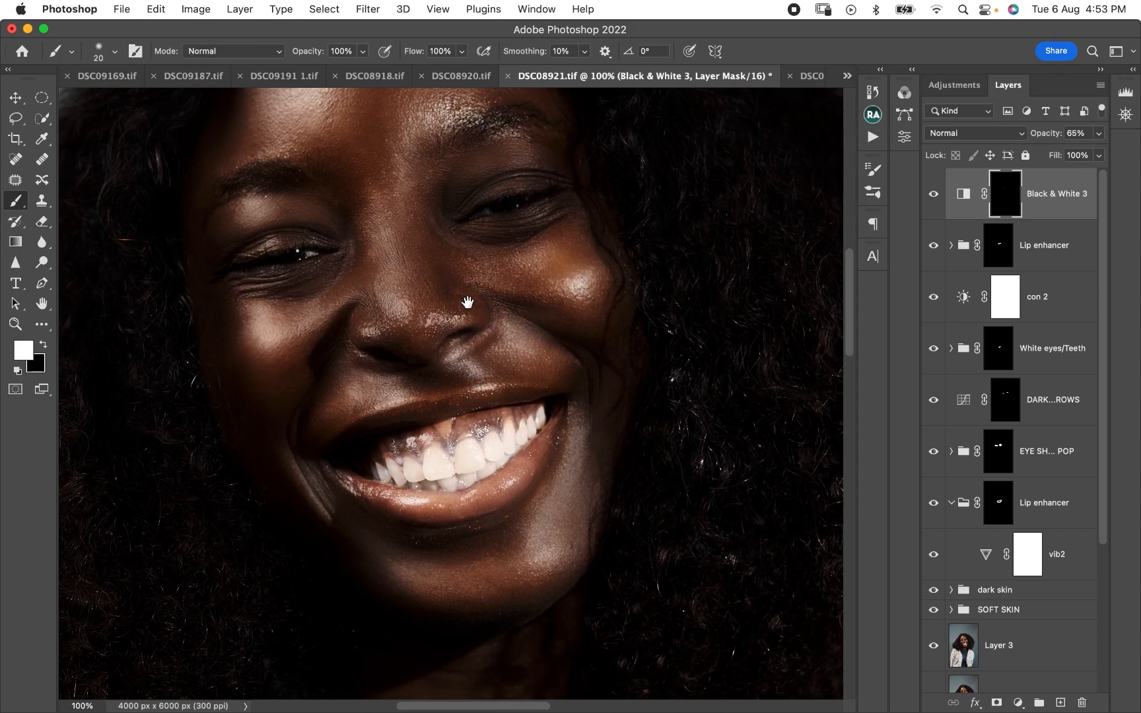
drag(449, 208, 444, 292)
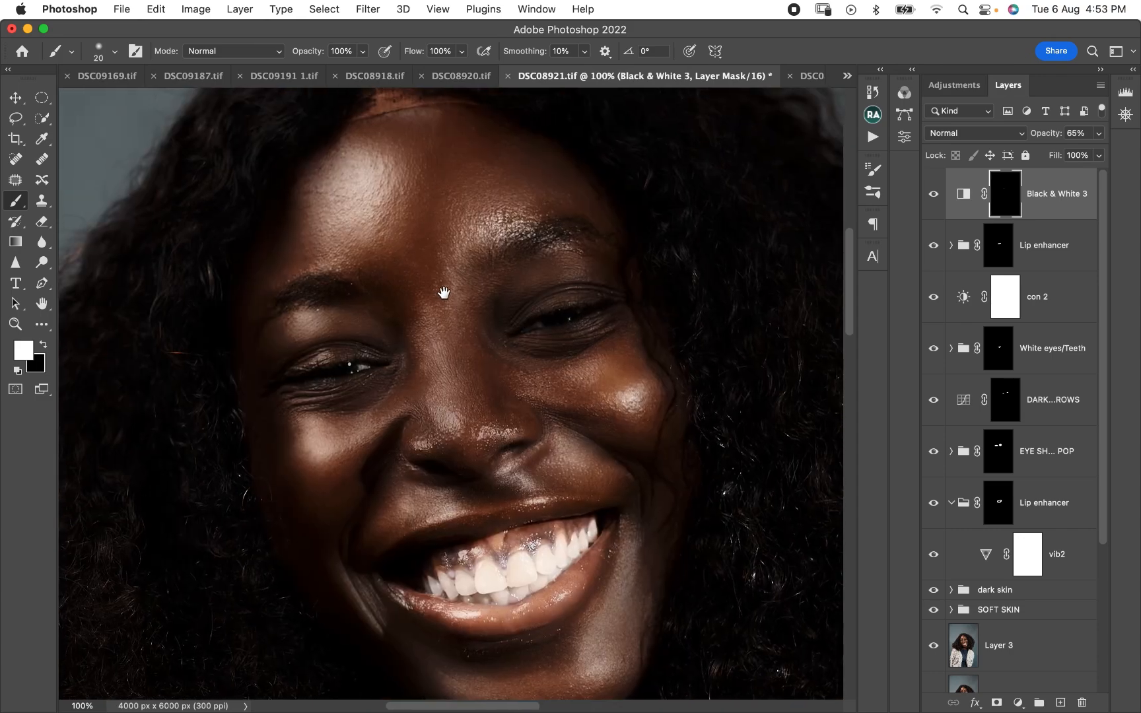
key(super+minus)
key(super+minus)
key(super+minus)
key(super+minus)
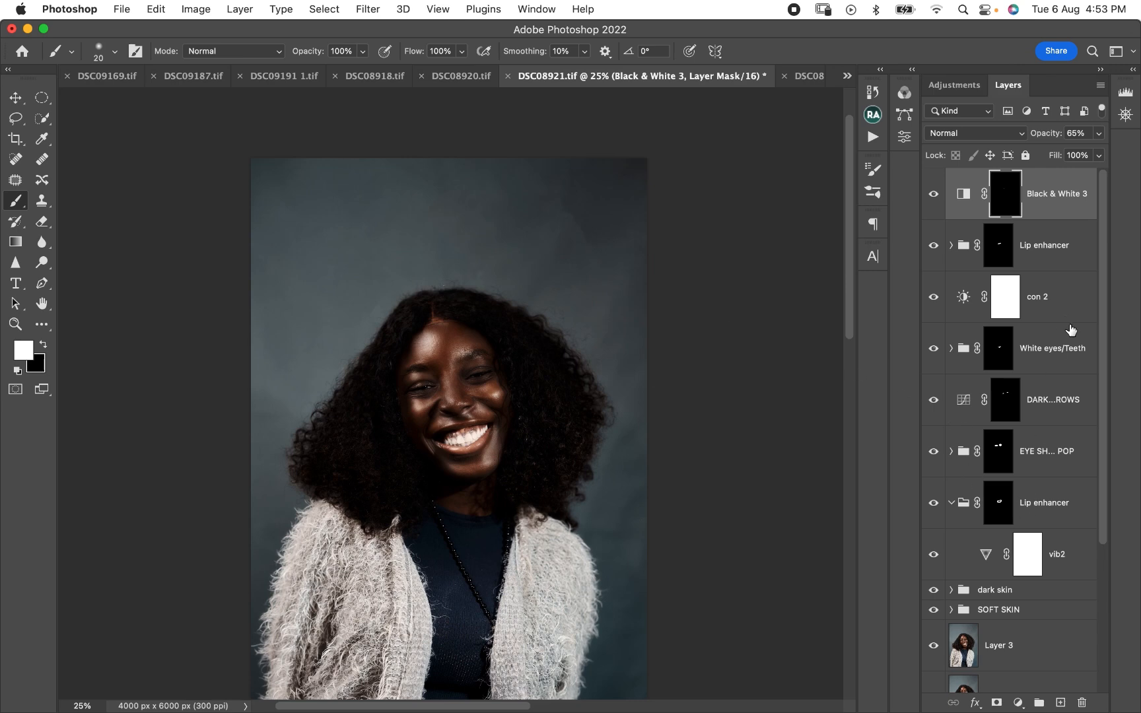
- Group the layers from Black & White 3 down to the first Lip enhancer group and name the group "MAKEUP ENHANCER"
shift+click(1061, 513)
key(super+g)
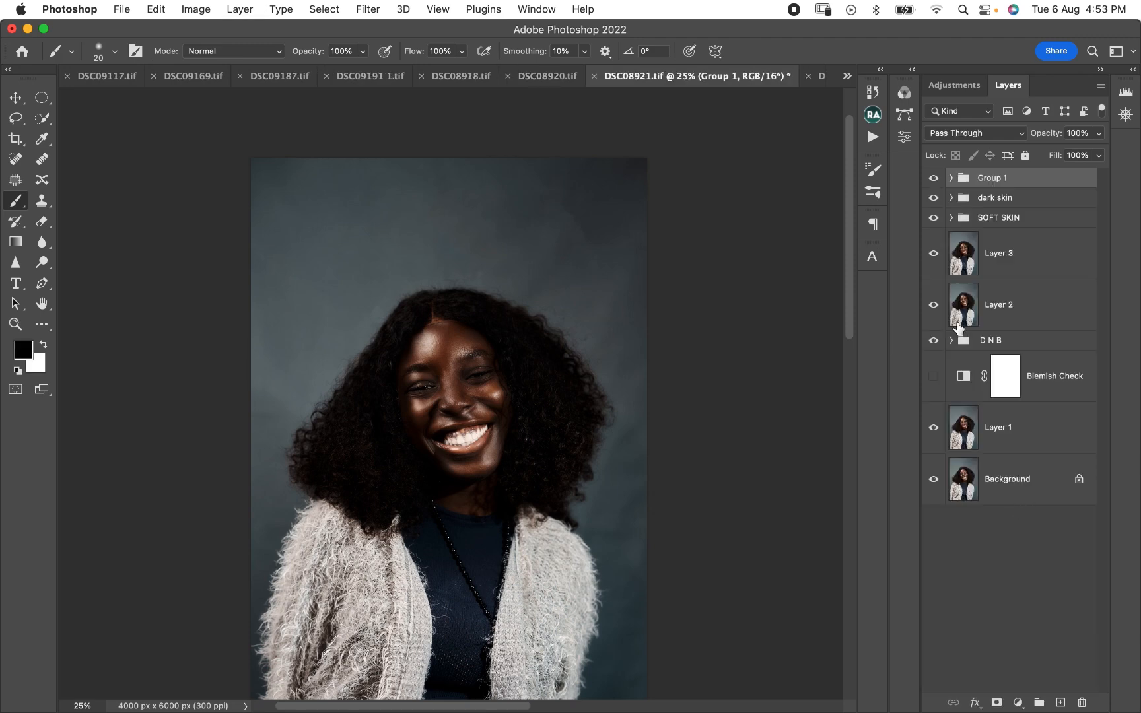
click(933, 178)
click(933, 177)
double_click(996, 178)
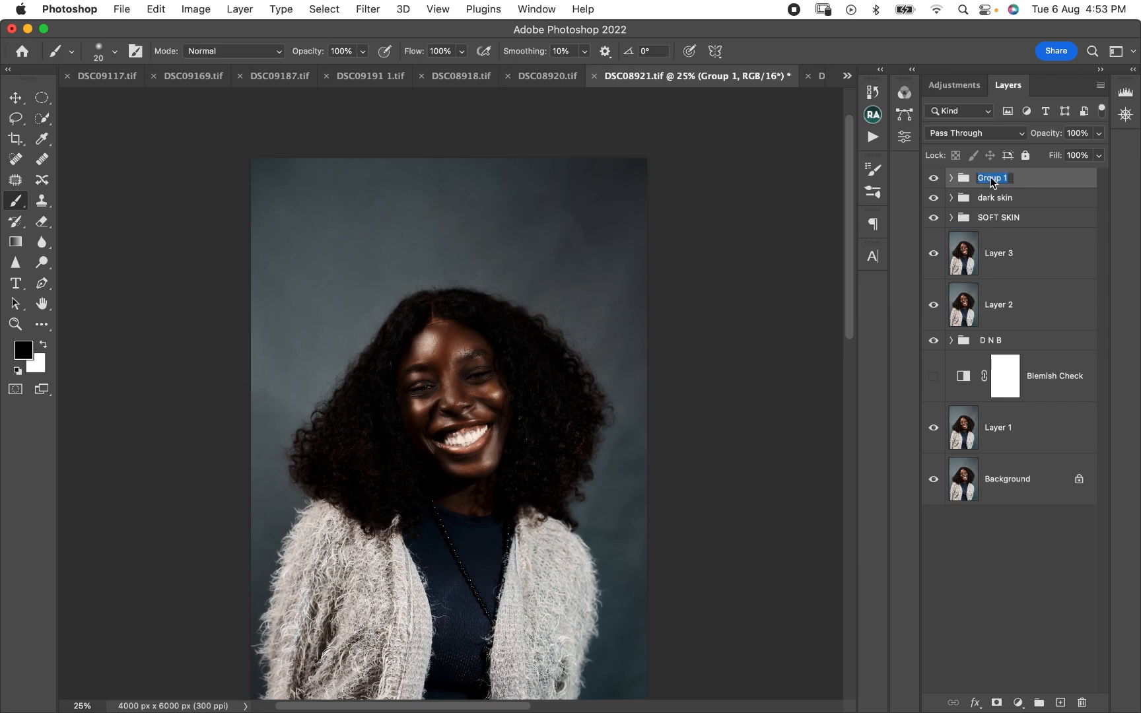
text(MAKEUP ENHANCER)
key(Return)
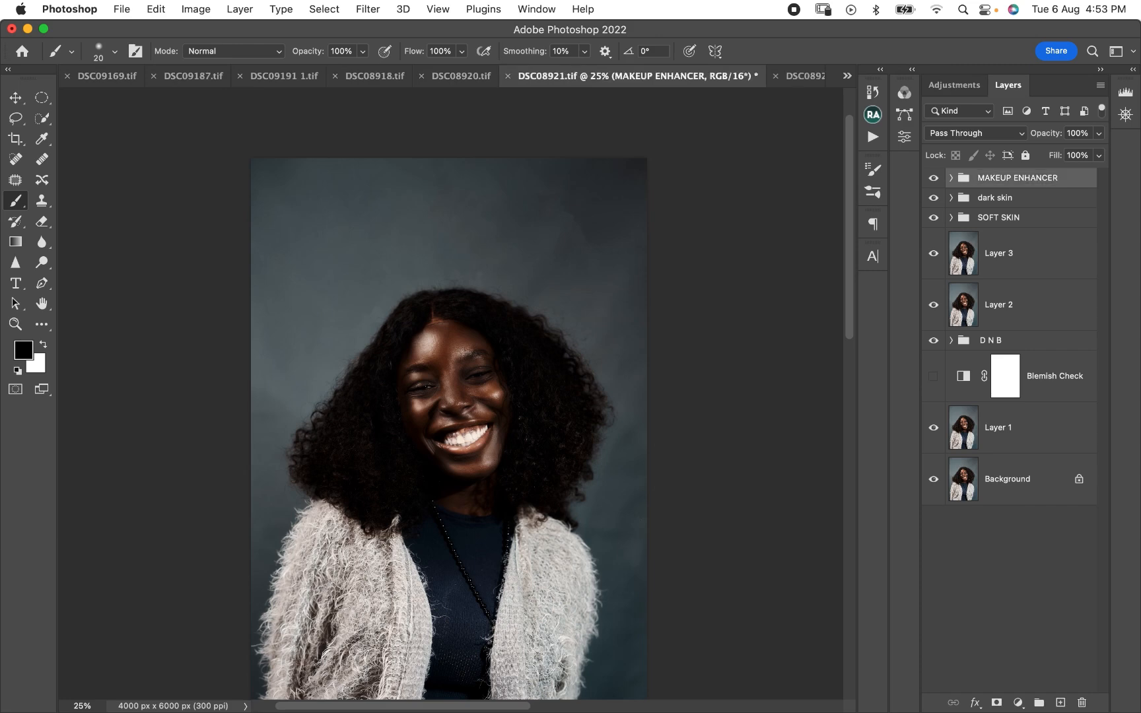
- Compare the portrait with Layer 3, Layer 2, the D N B group and Blemish Check each switched off and on
click(1026, 255)
click(934, 253)
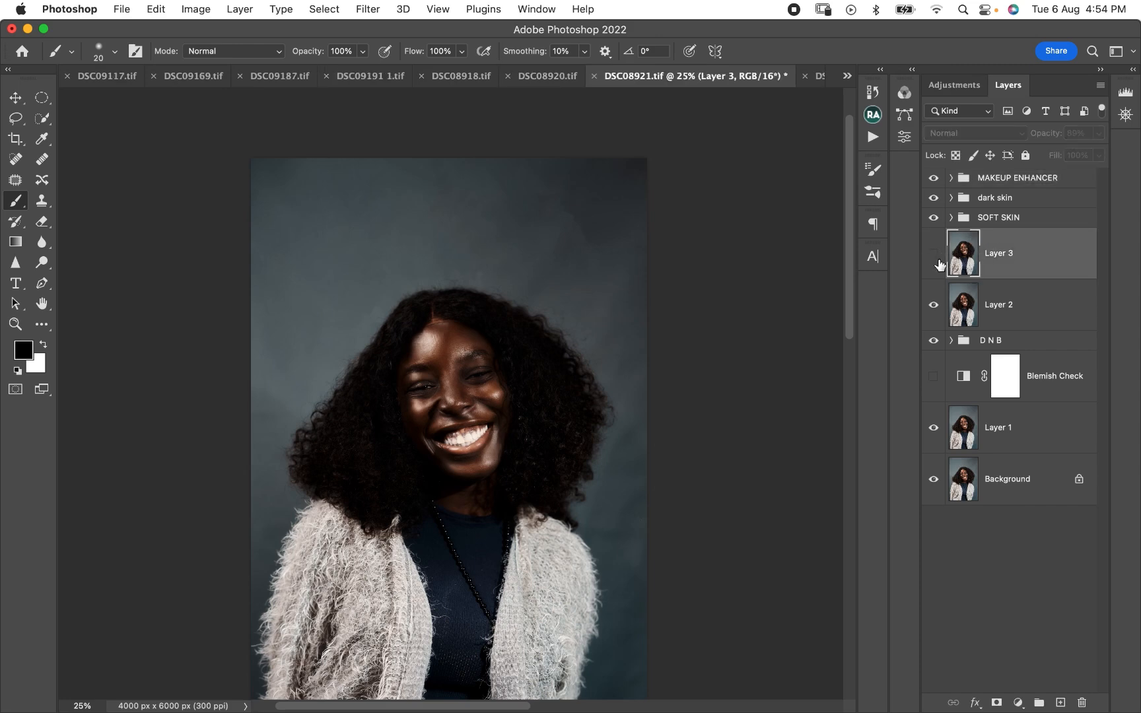
click(934, 304)
click(934, 304)
click(935, 255)
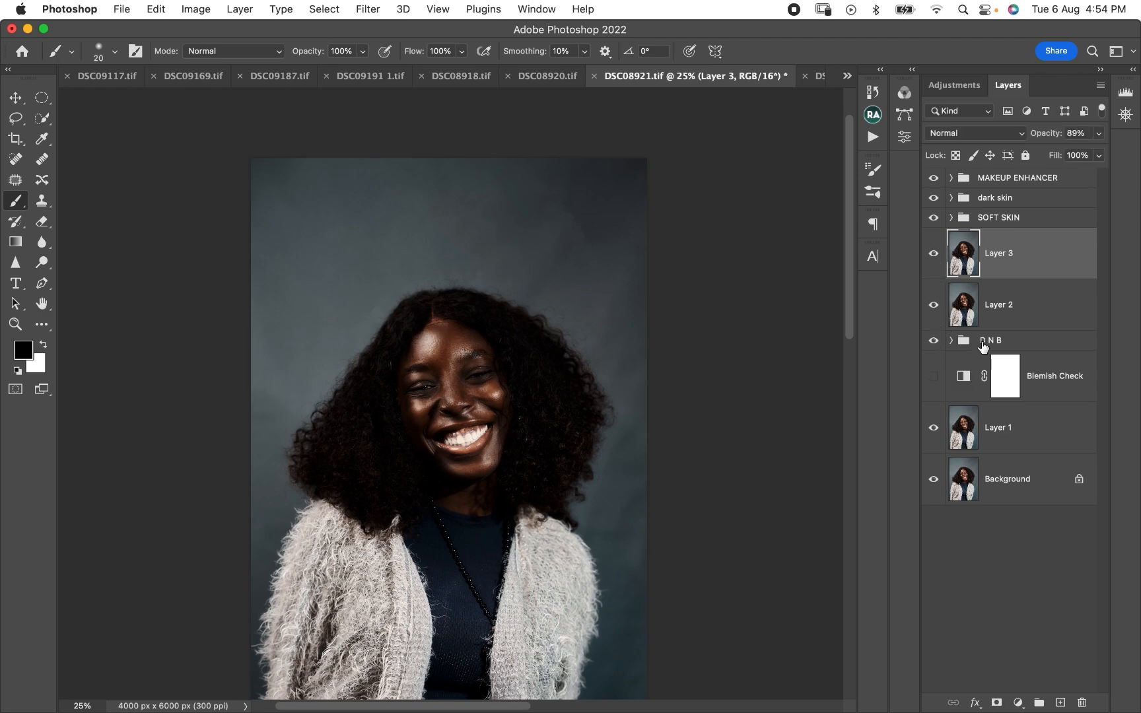
click(934, 340)
click(934, 304)
click(933, 255)
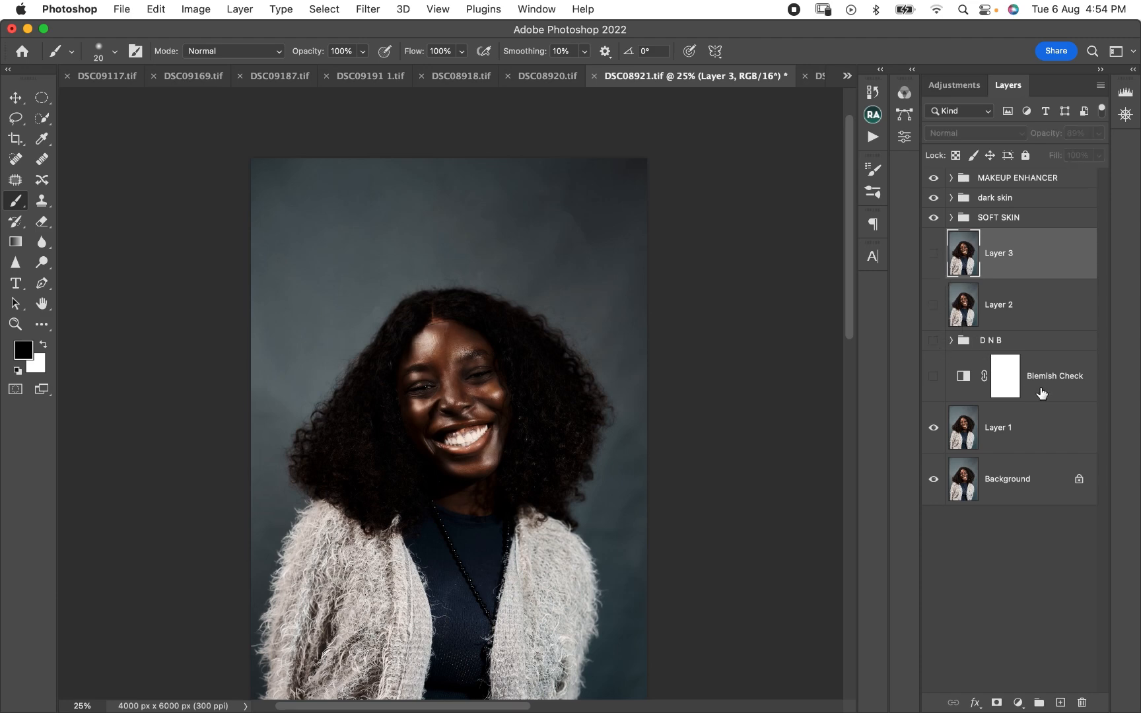
click(935, 377)
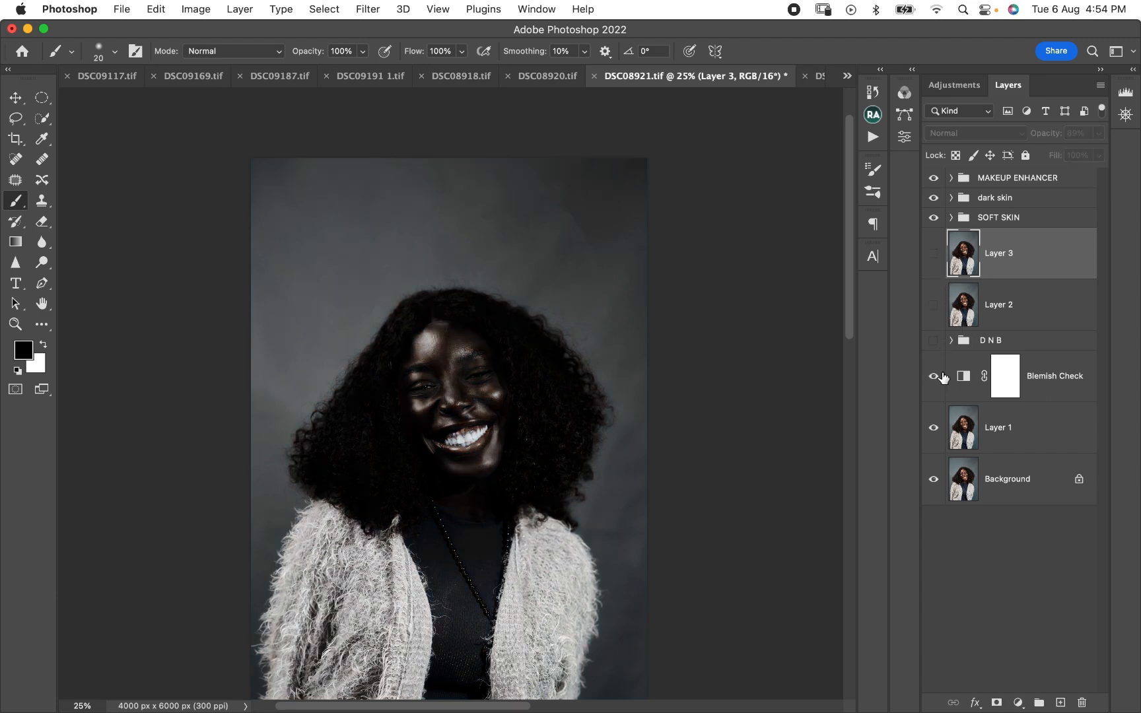
click(934, 377)
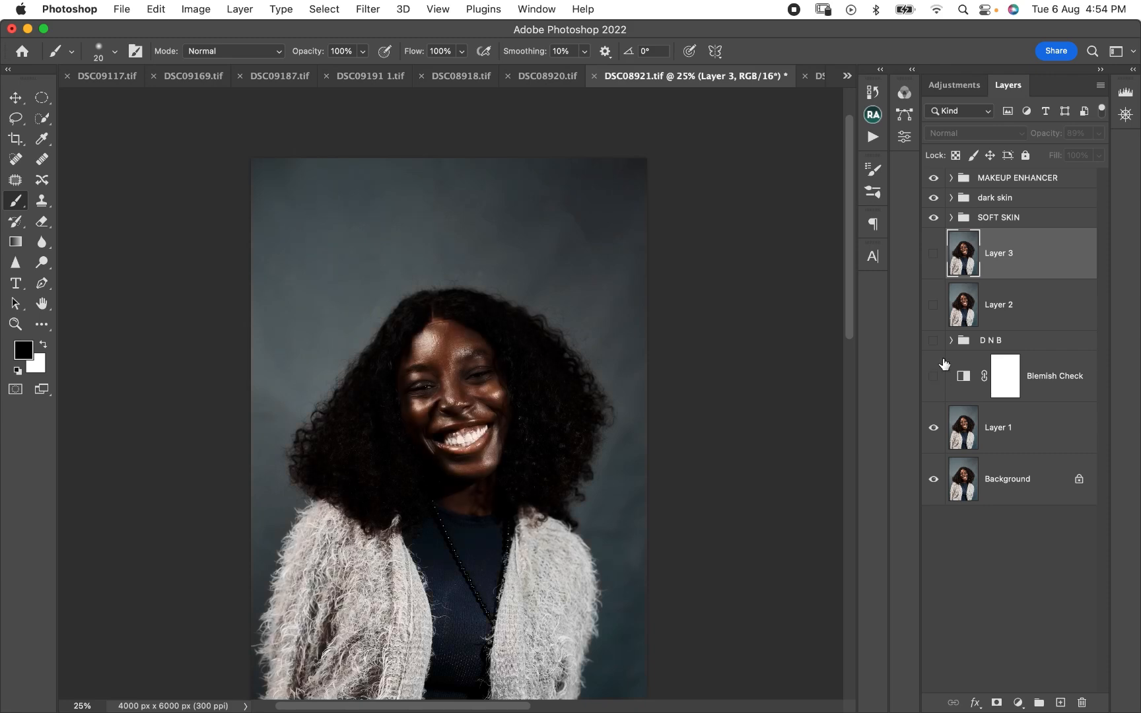
click(934, 340)
click(934, 340)
click(934, 340)
click(934, 305)
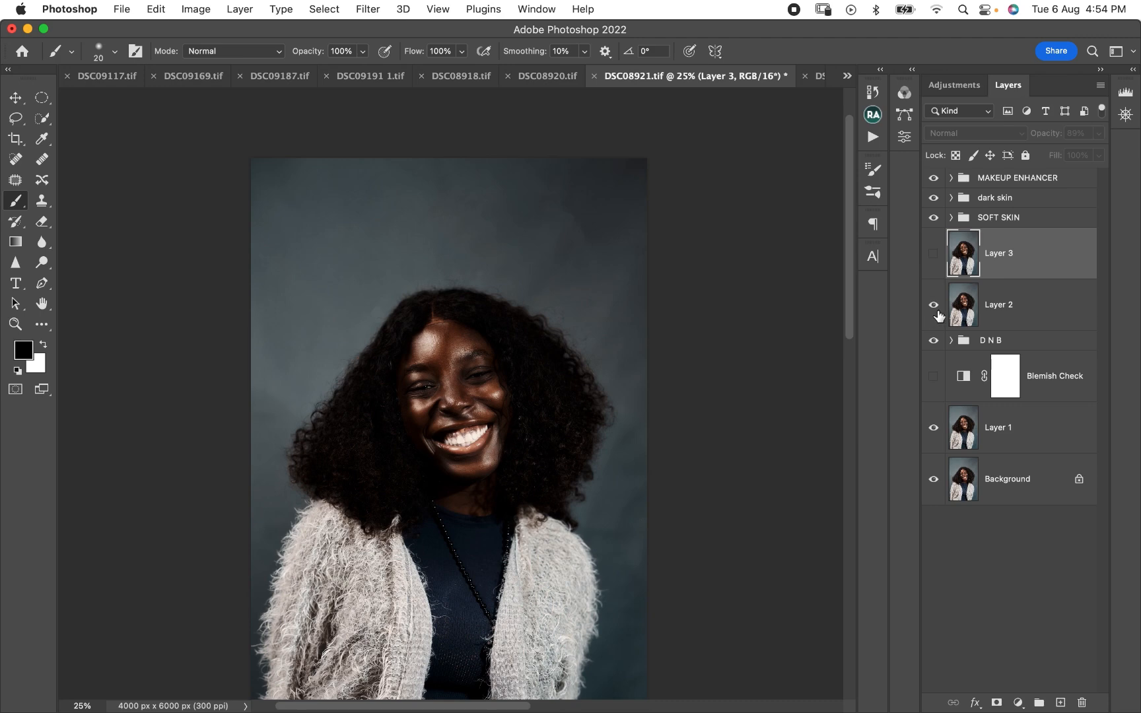
click(934, 253)
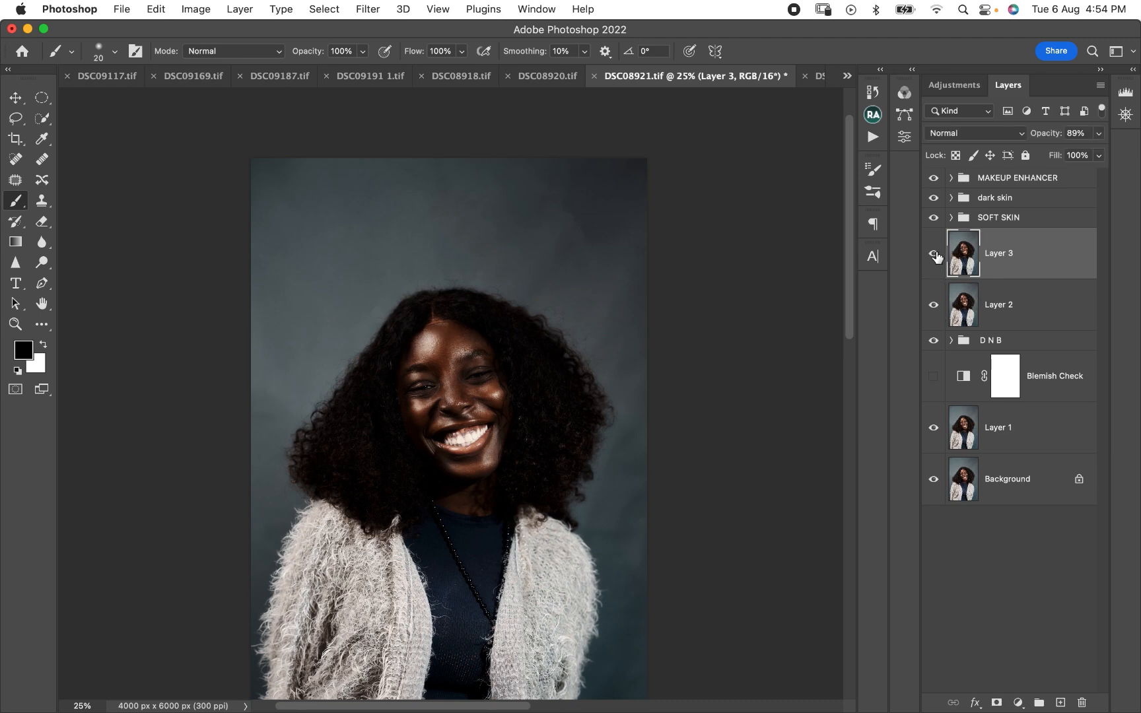
click(933, 253)
click(933, 253)
- Group everything from Blemish Check up to MAKEUP ENHANCER and name the group "WORKFLOW"
click(1059, 390)
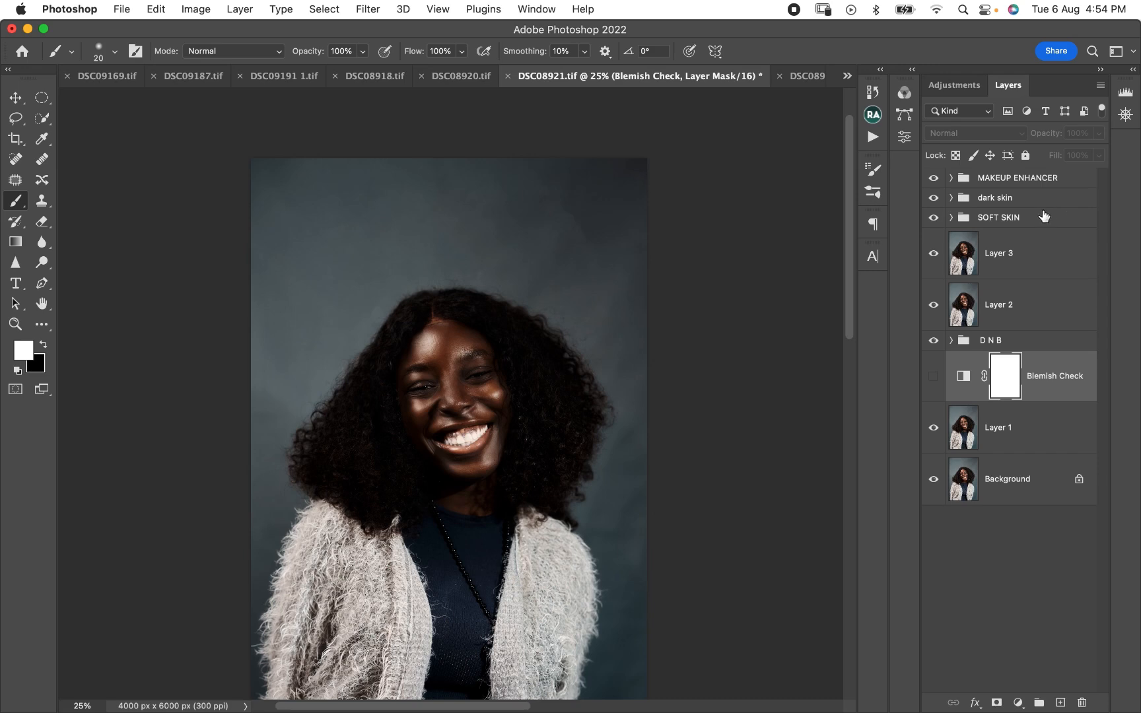
shift+click(1052, 185)
key(super+g)
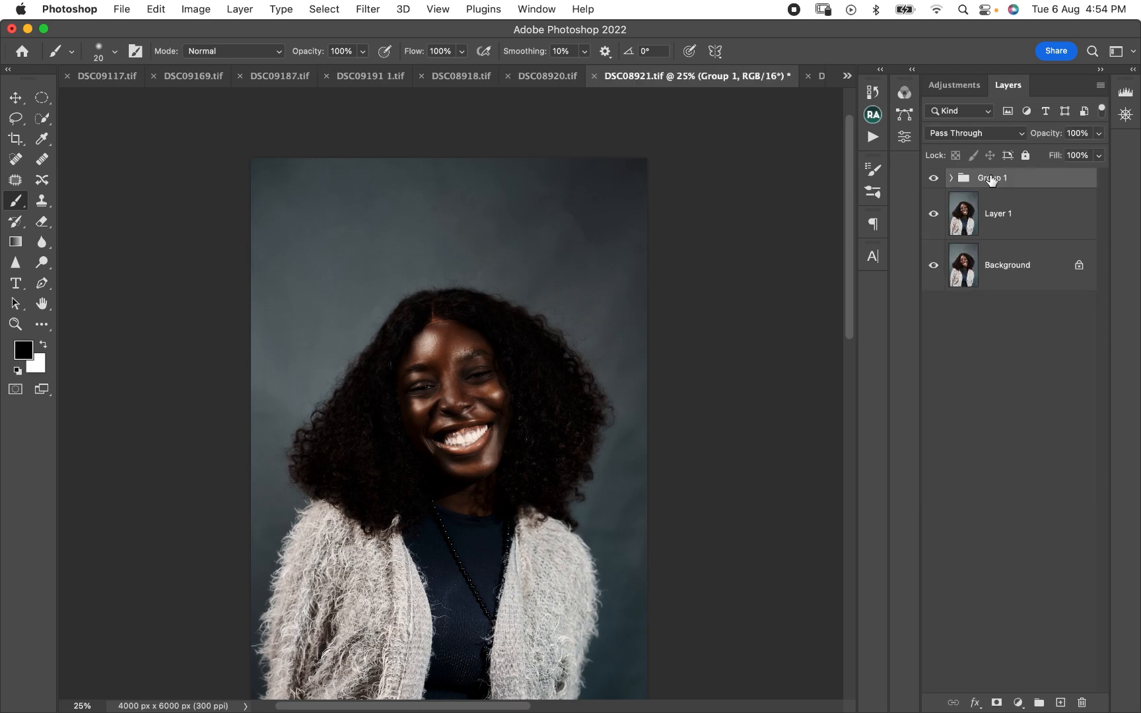
double_click(1003, 179)
text(WORKFLOW)
key(Return)
- Compare the portrait before and after retouching by hiding and showing the WORKFLOW group
click(933, 178)
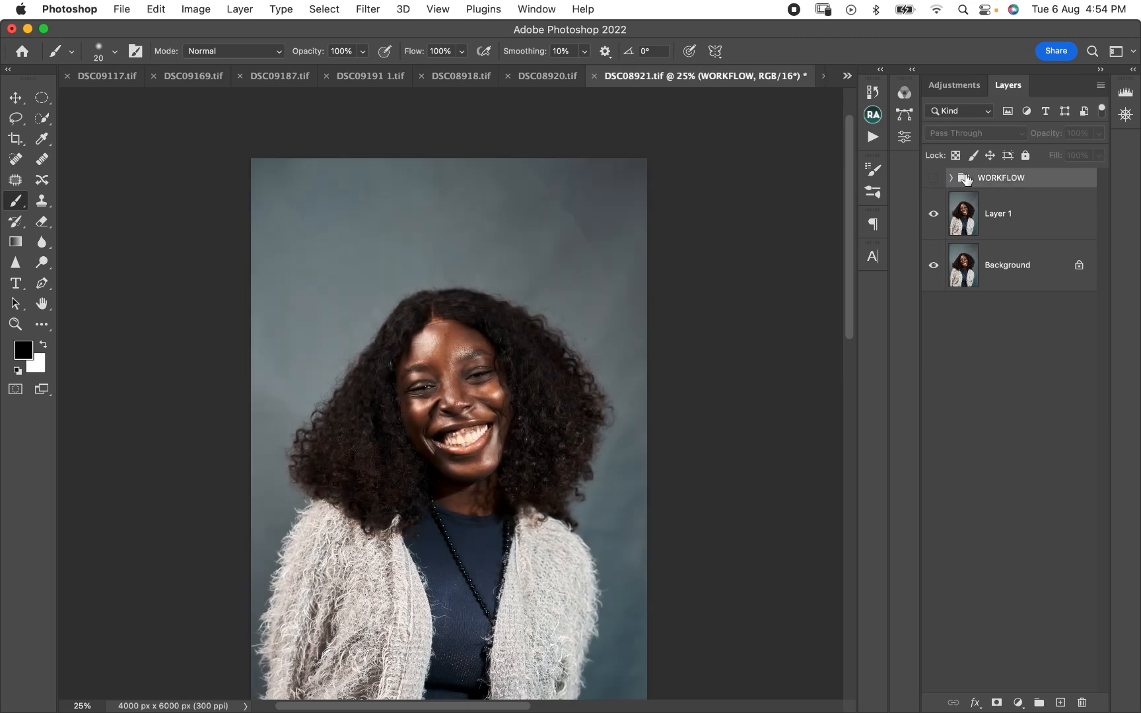
click(933, 177)
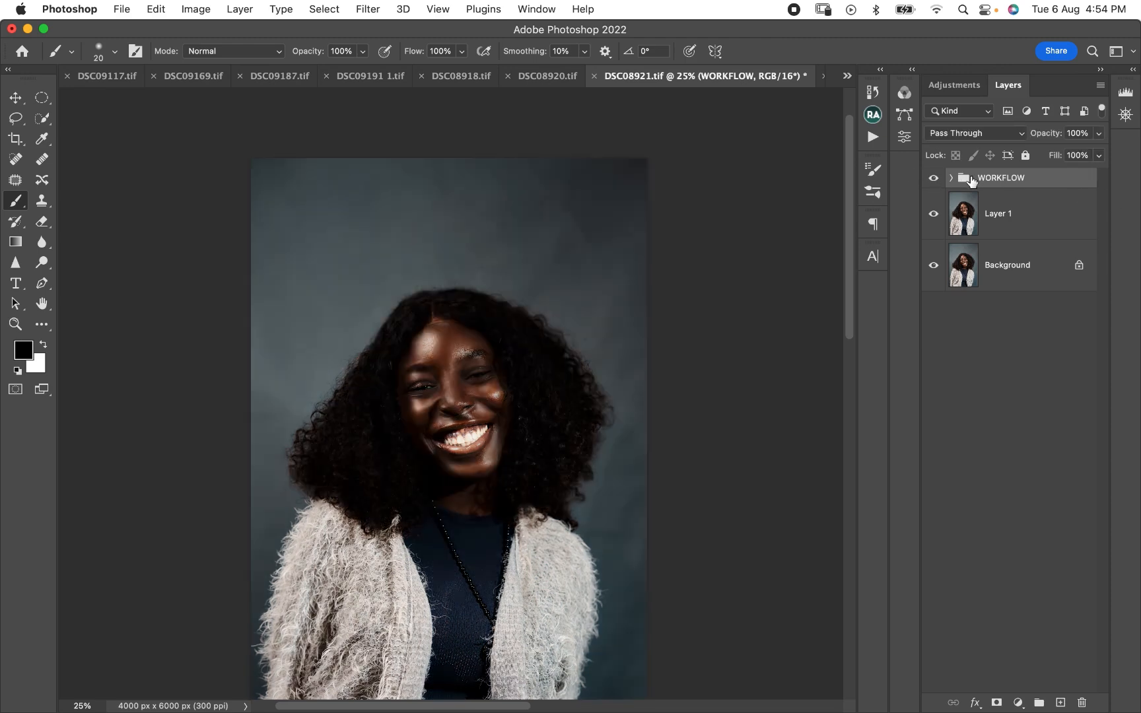
click(937, 178)
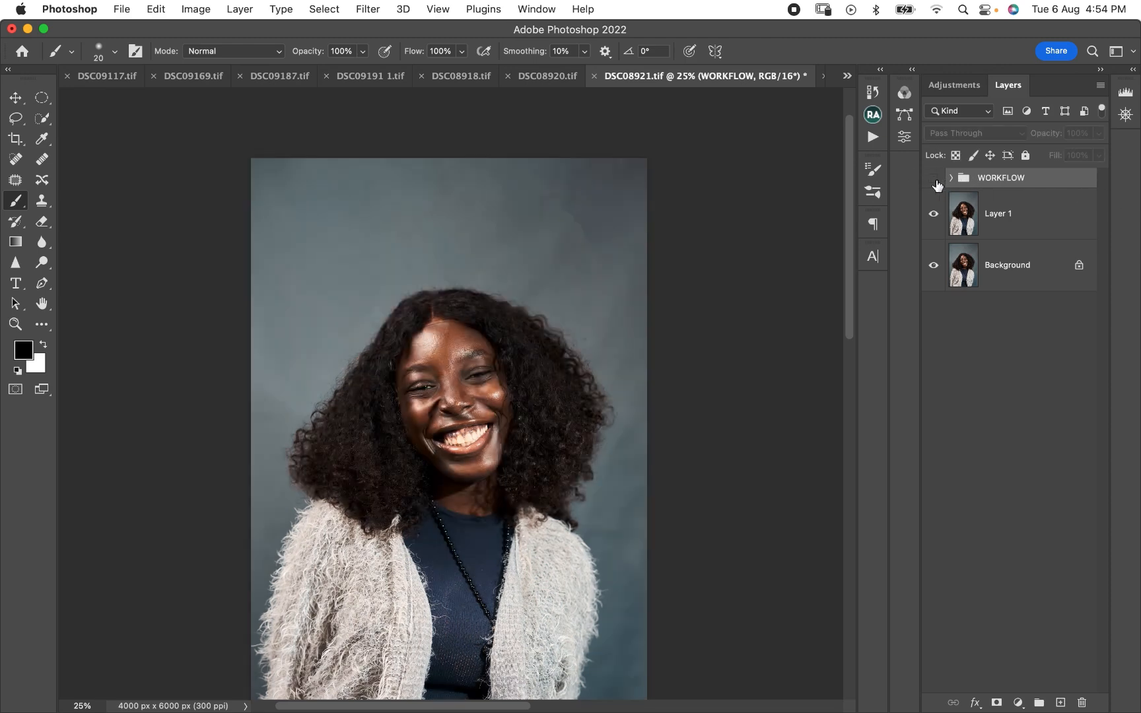
click(938, 178)
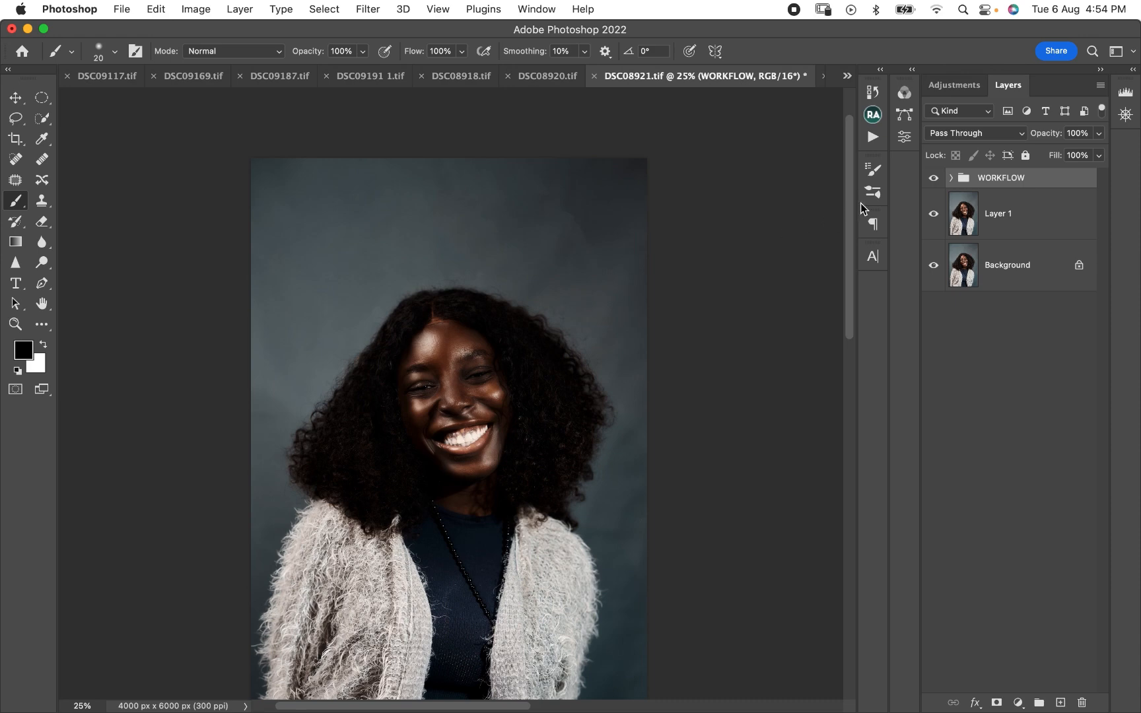
- Toggle the WORKFLOW group's visibility repeatedly to check the whole retouch against the original portrait again
click(933, 178)
click(938, 181)
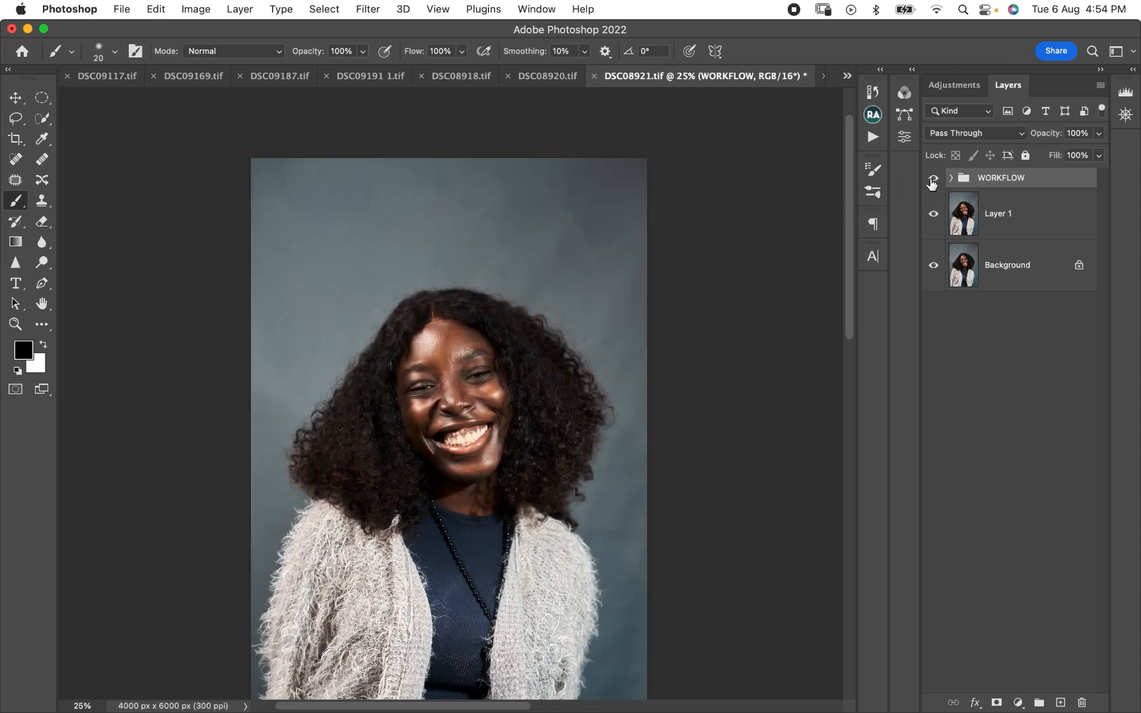
click(937, 180)
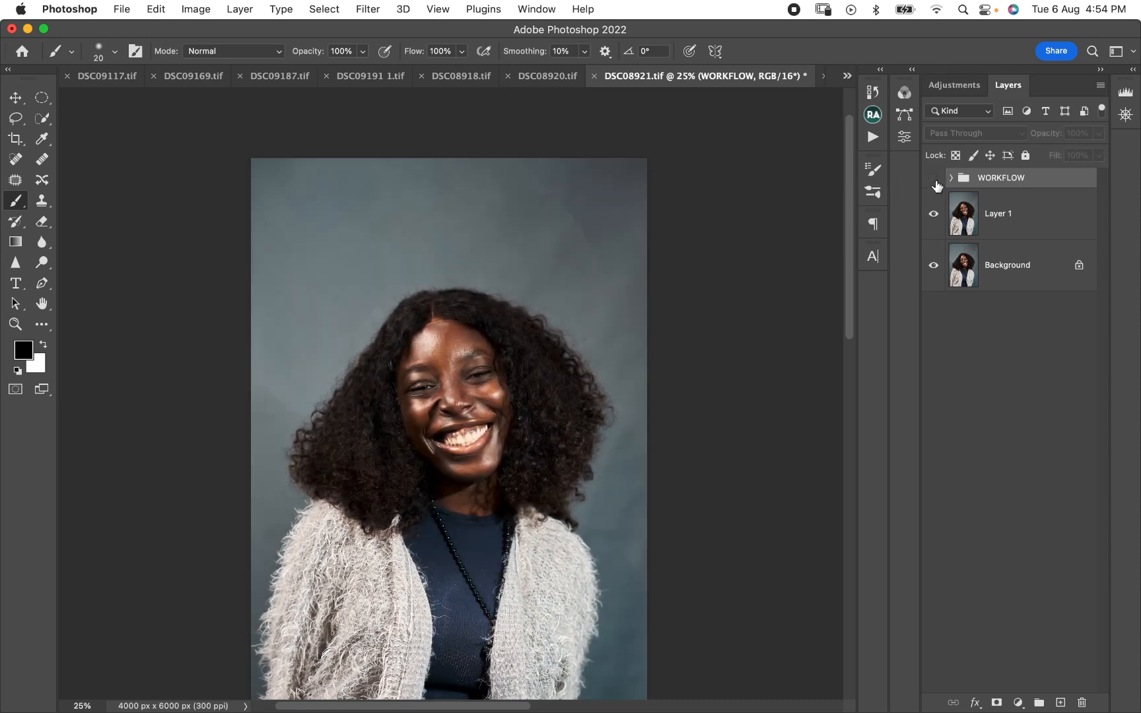
click(934, 180)
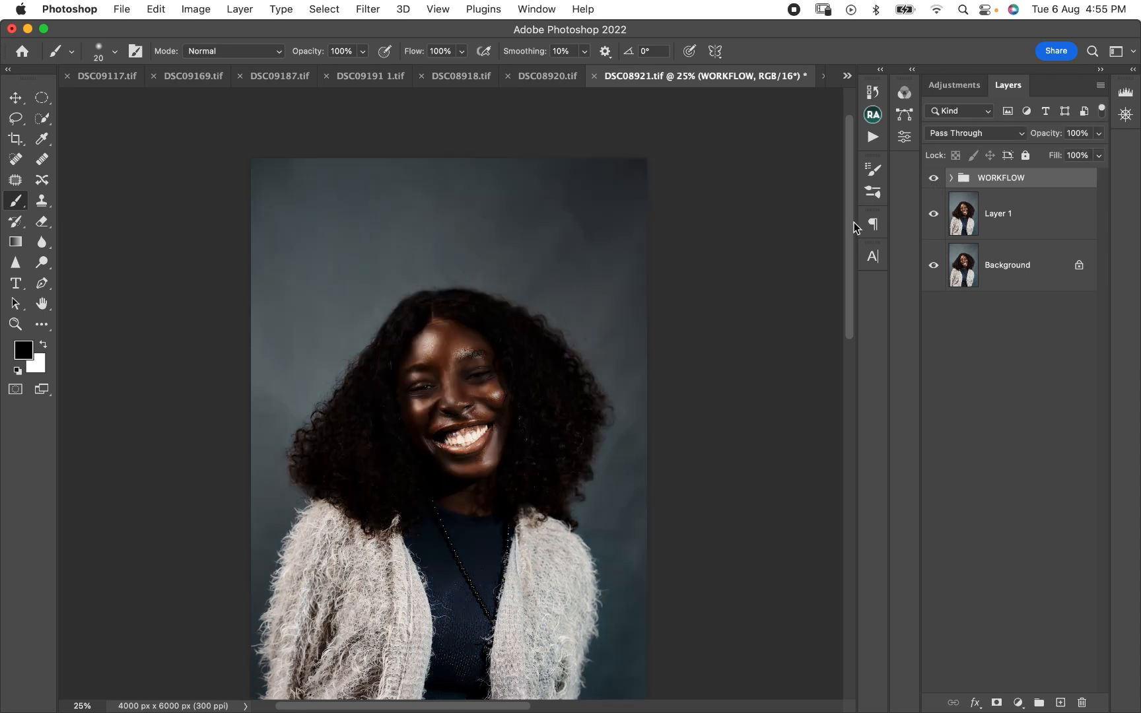
click(933, 181)
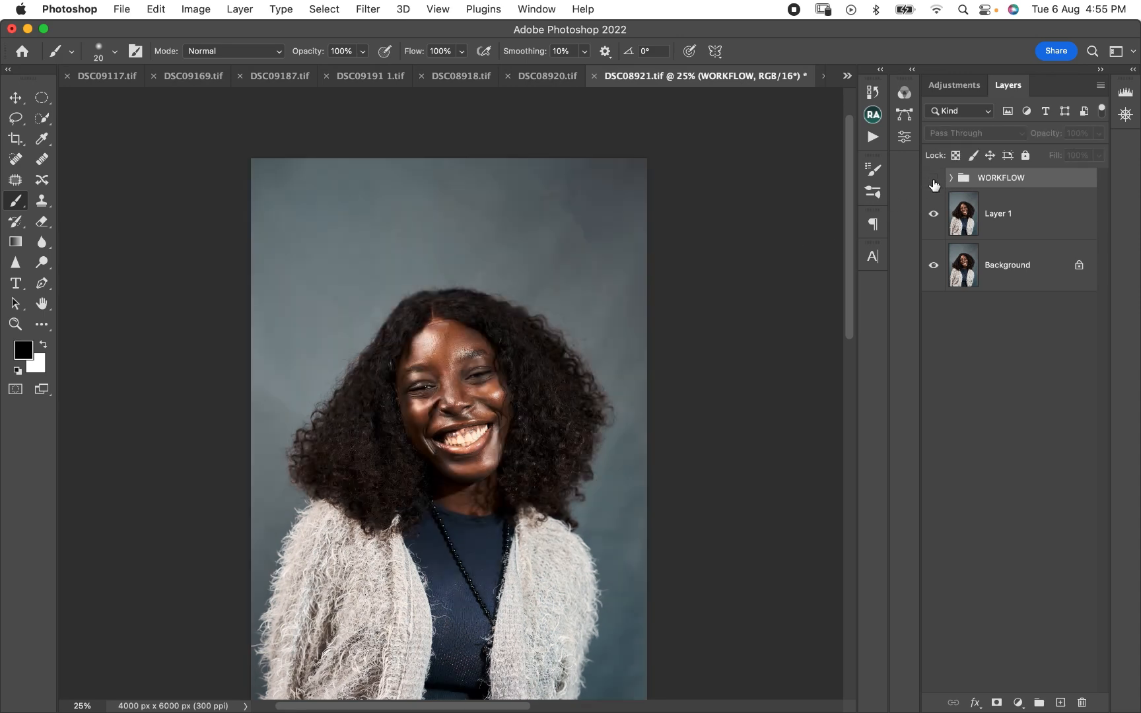
click(934, 182)
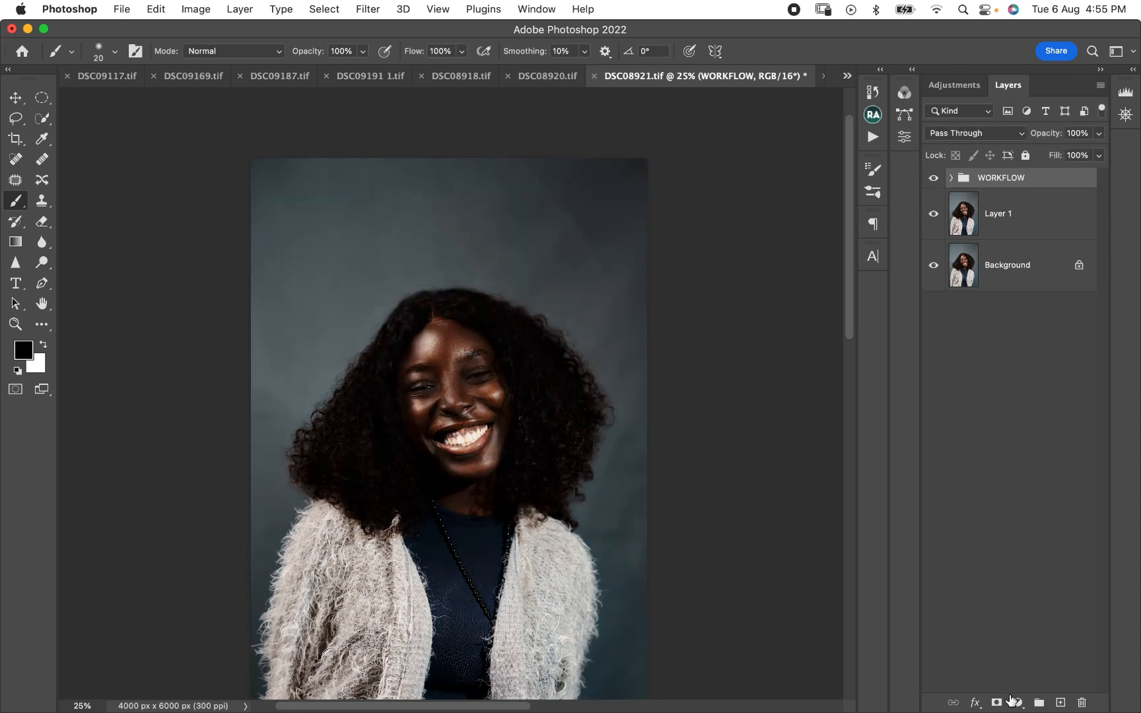
- Add a white layer mask to the WORKFLOW group and set the brush to black at 50% opacity
click(997, 703)
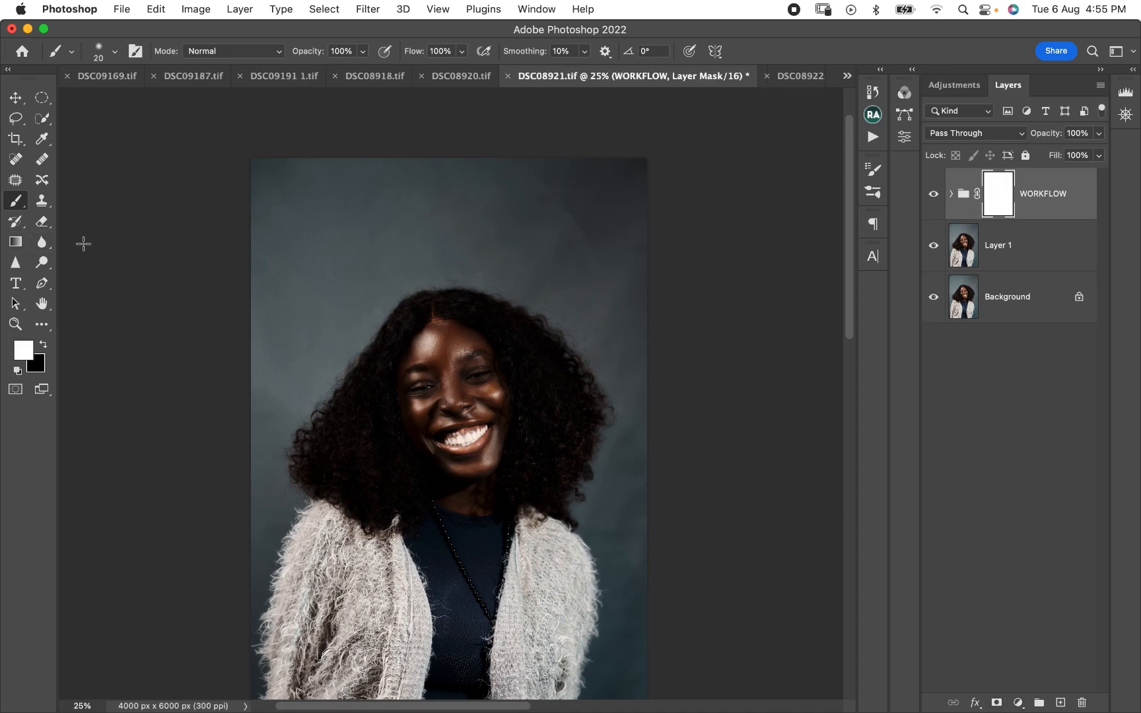
key(x)
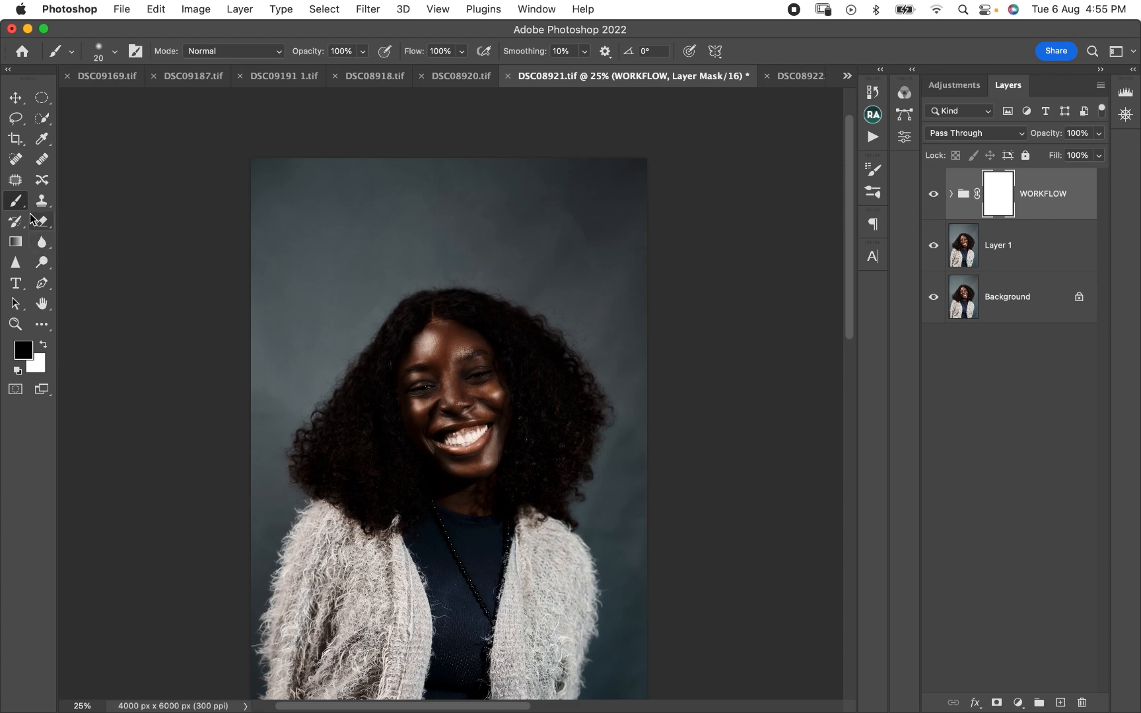
click(362, 51)
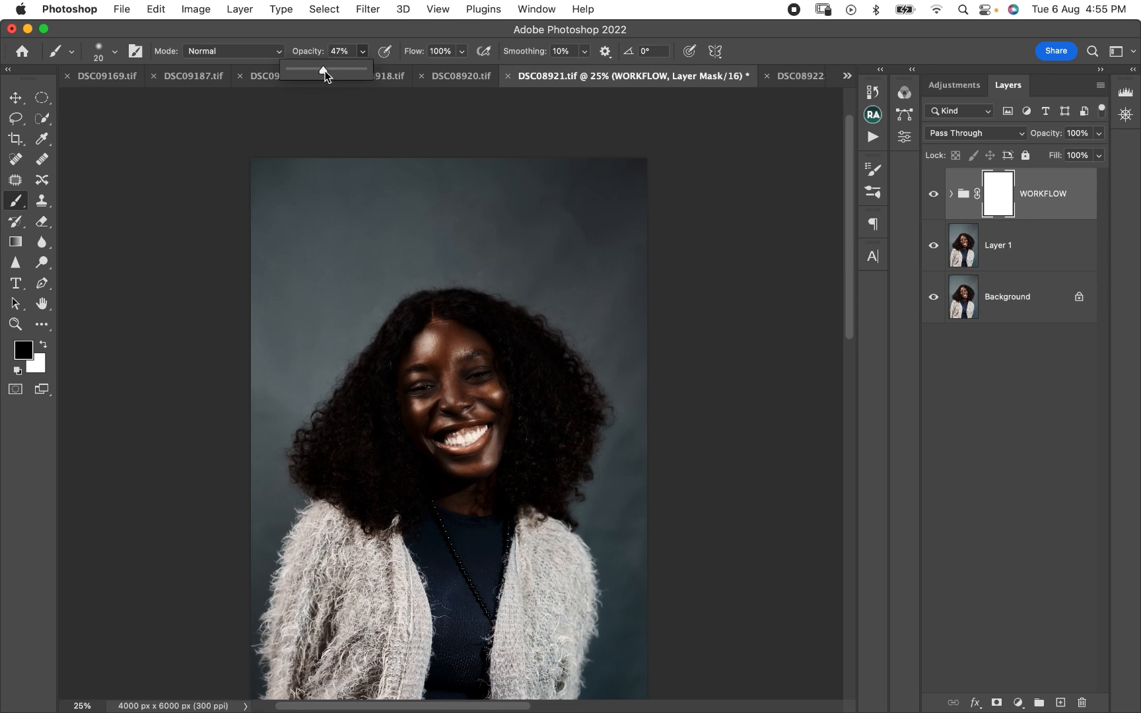
- Paint black over the hair all around the face on the WORKFLOW mask, with brush sizes of about 400 to 600 px
key(bracketright)
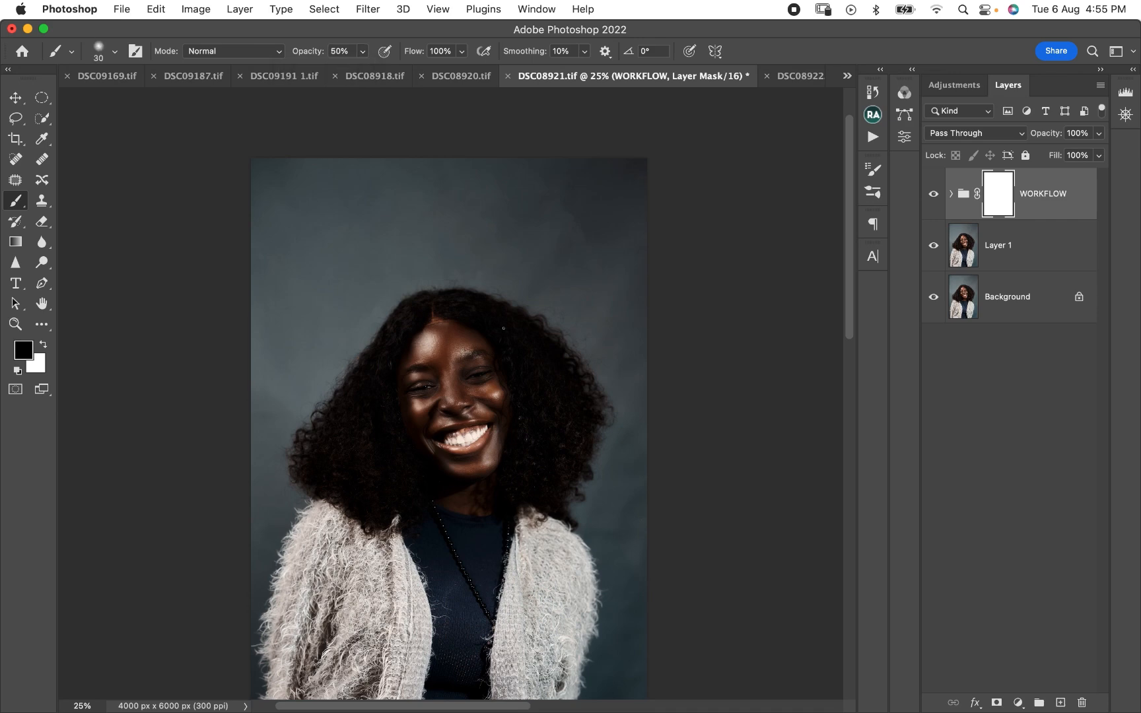
key(bracketright)
key(bracketright)
key(bracketright)
key(bracketright)
key(bracketright)
key(bracketright)
key(bracketright)
key(bracketright)
key(bracketright)
key(bracketright)
key(bracketright)
key(bracketright)
mouse_move(373, 382)
mouse_down()
mouse_move(354, 413)
mouse_move(361, 478)
mouse_move(382, 468)
mouse_move(367, 443)
mouse_up()
key(bracketleft)
key(bracketleft)
drag(397, 334, 459, 309)
key(bracketright)
key(bracketright)
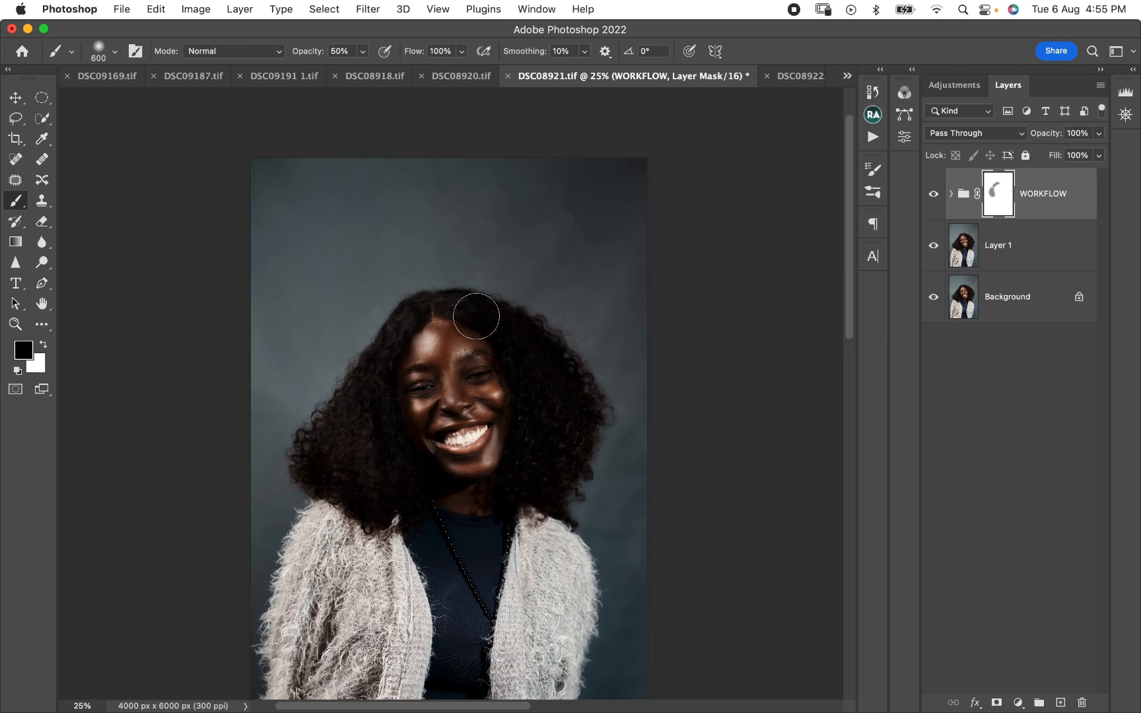
mouse_move(572, 359)
mouse_down()
mouse_move(578, 409)
mouse_move(540, 479)
mouse_up()
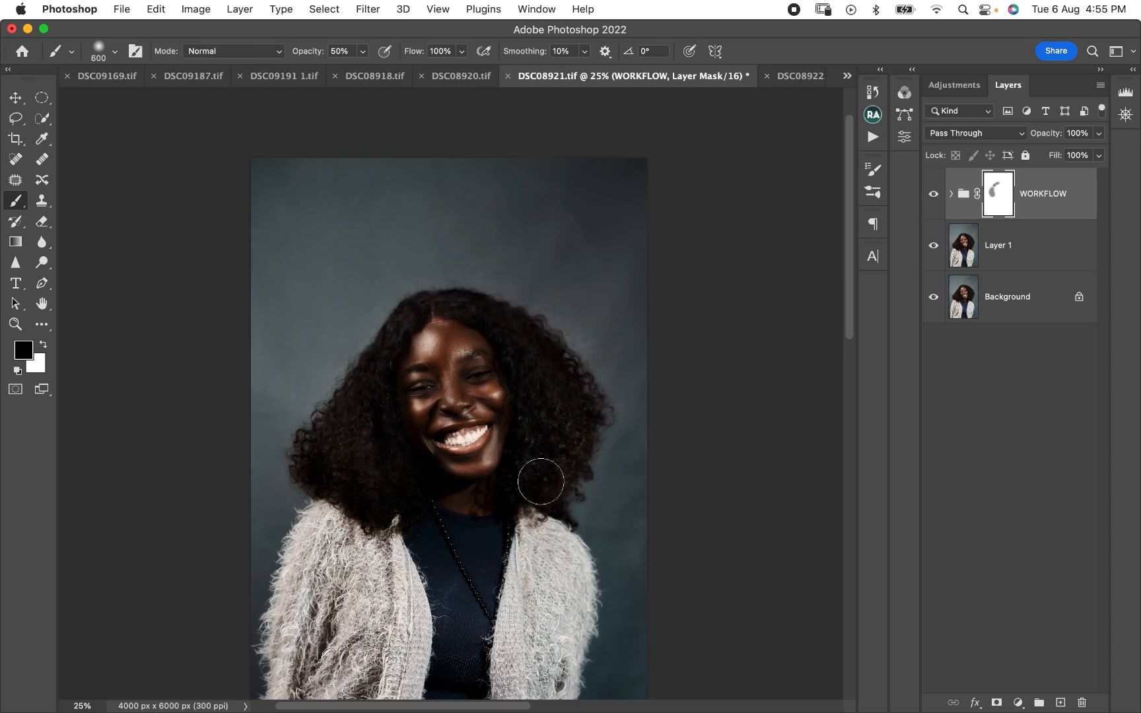
key(bracketleft)
key(bracketleft)
mouse_move(440, 491)
mouse_down()
mouse_move(491, 488)
mouse_move(402, 484)
mouse_up()
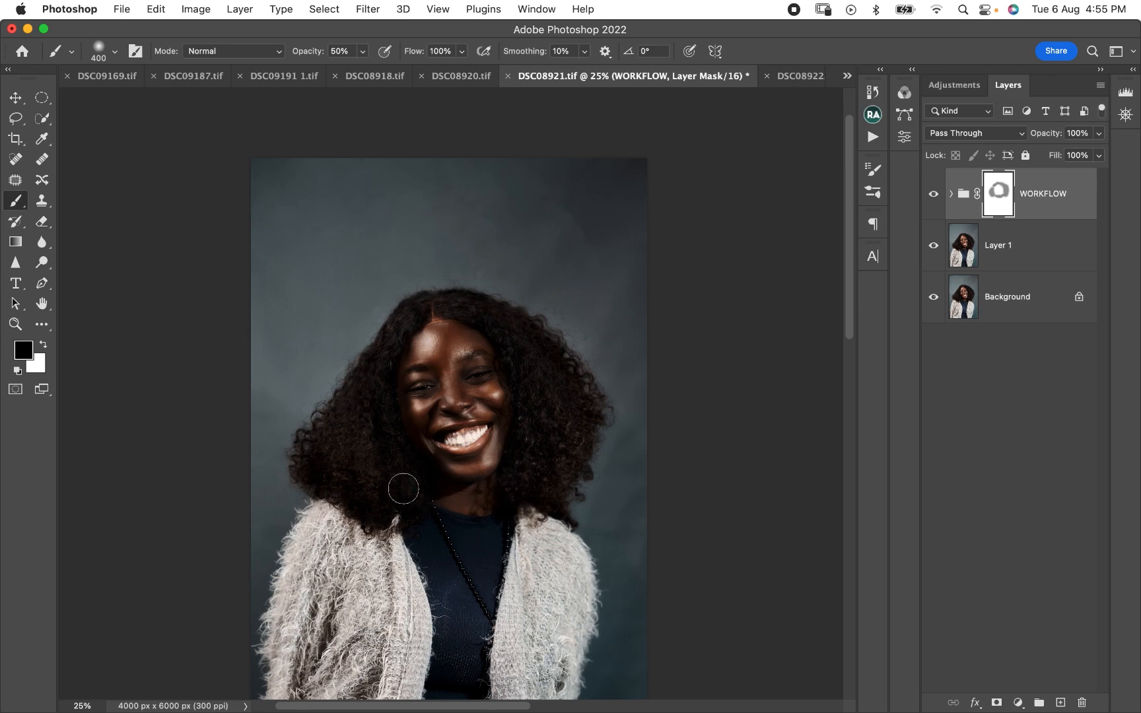
- Try painting black over the navy top on the WORKFLOW mask with a 700 px brush
key(bracketright)
key(bracketright)
key(bracketright)
mouse_move(435, 550)
mouse_down()
mouse_move(473, 581)
mouse_move(476, 566)
mouse_move(440, 706)
mouse_move(459, 657)
mouse_up()
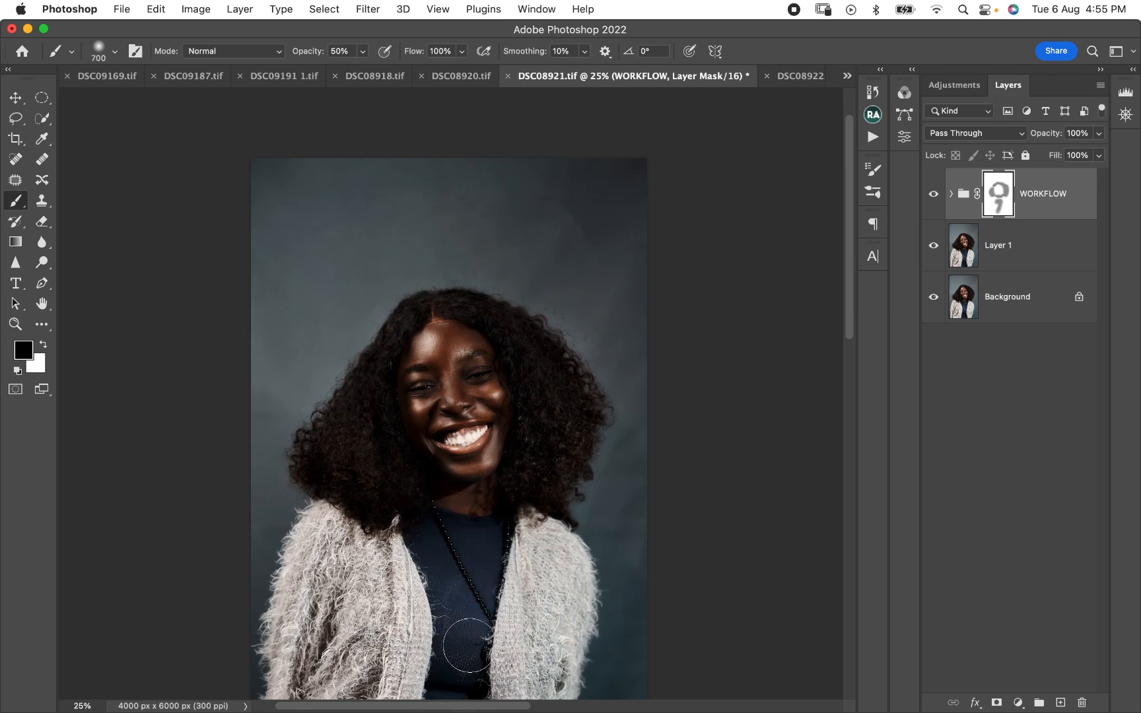
key(ctrl+z)
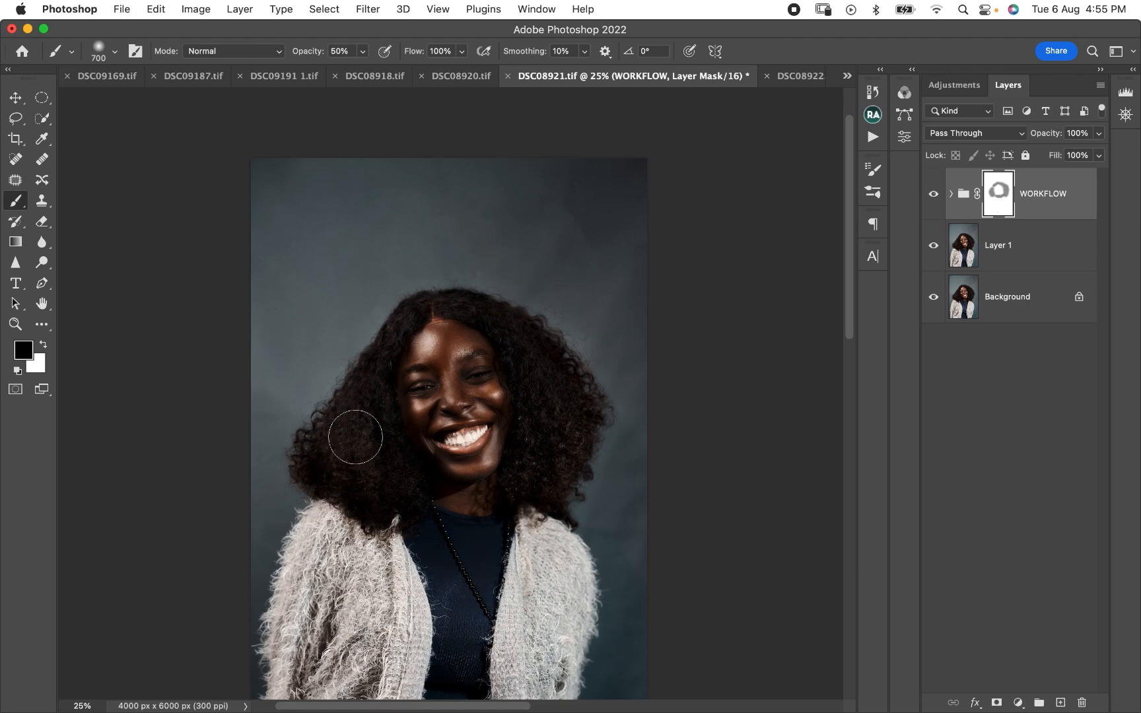
- Strengthen the masking over the hair with a 300 px black brush and touch up the WORKFLOW mask with a 500 px white brush
key(bracketleft)
key(bracketleft)
key(bracketleft)
key(bracketleft)
key(bracketright)
key(bracketright)
key(bracketleft)
key(bracketleft)
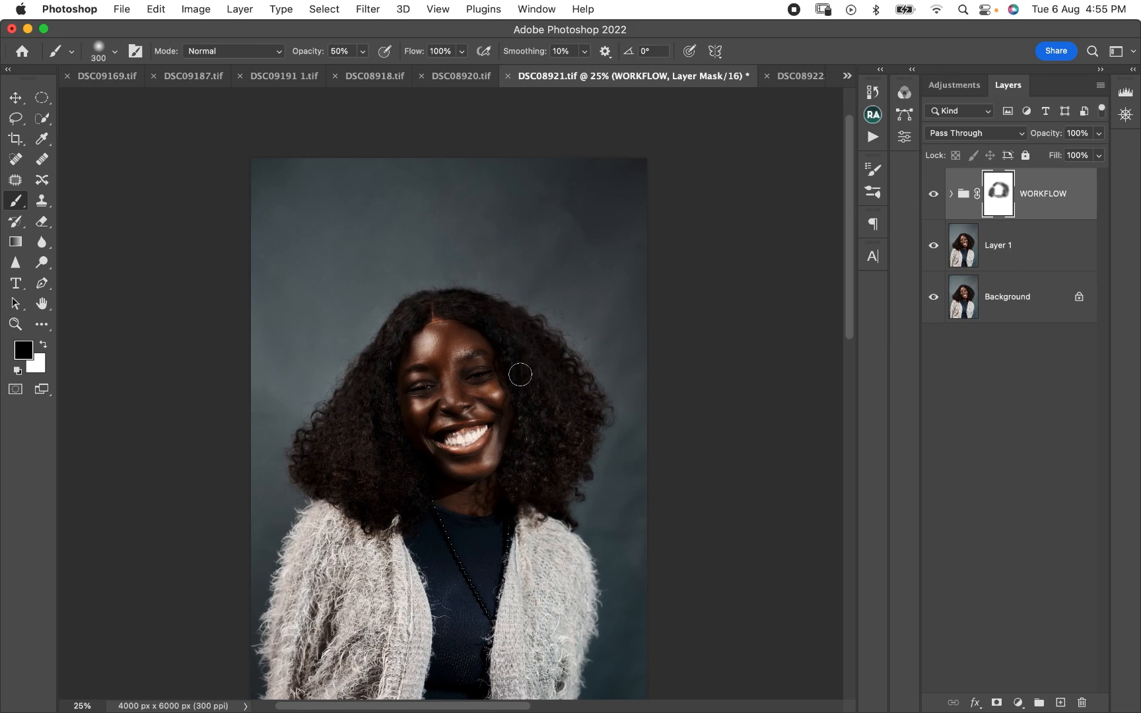
key(x)
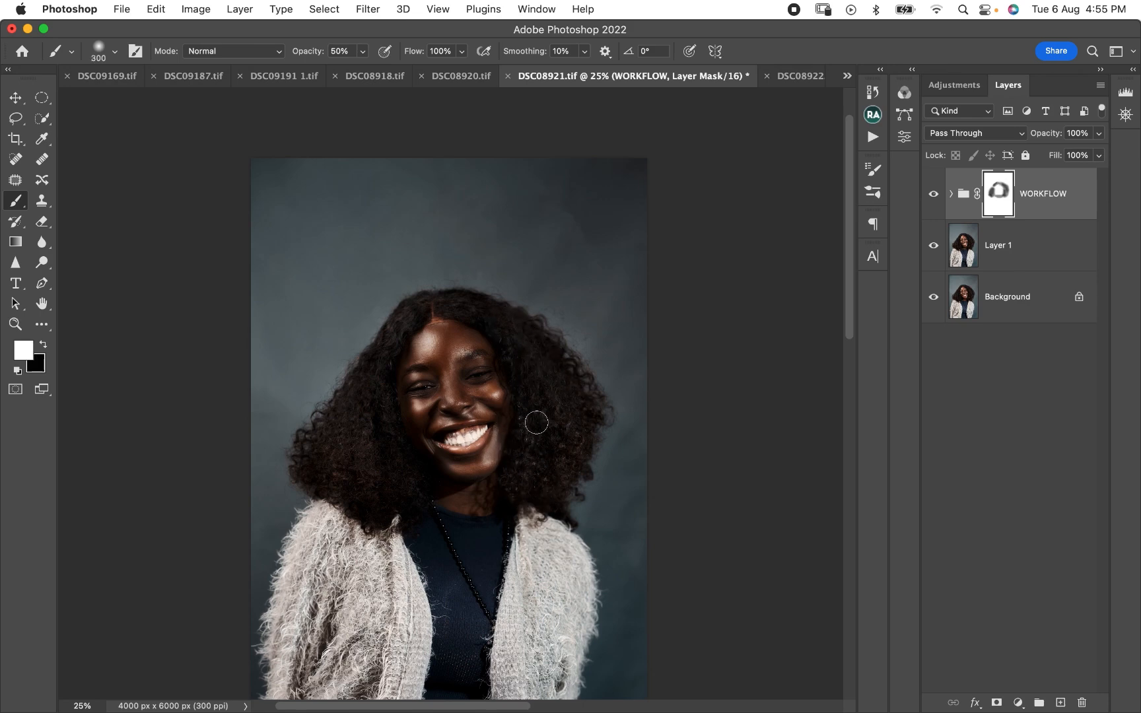
key(bracketright)
key(bracketright)
- Check the portrait with the masked WORKFLOW group hidden and shown, and stamp the visible layers into a new layer on top
click(933, 194)
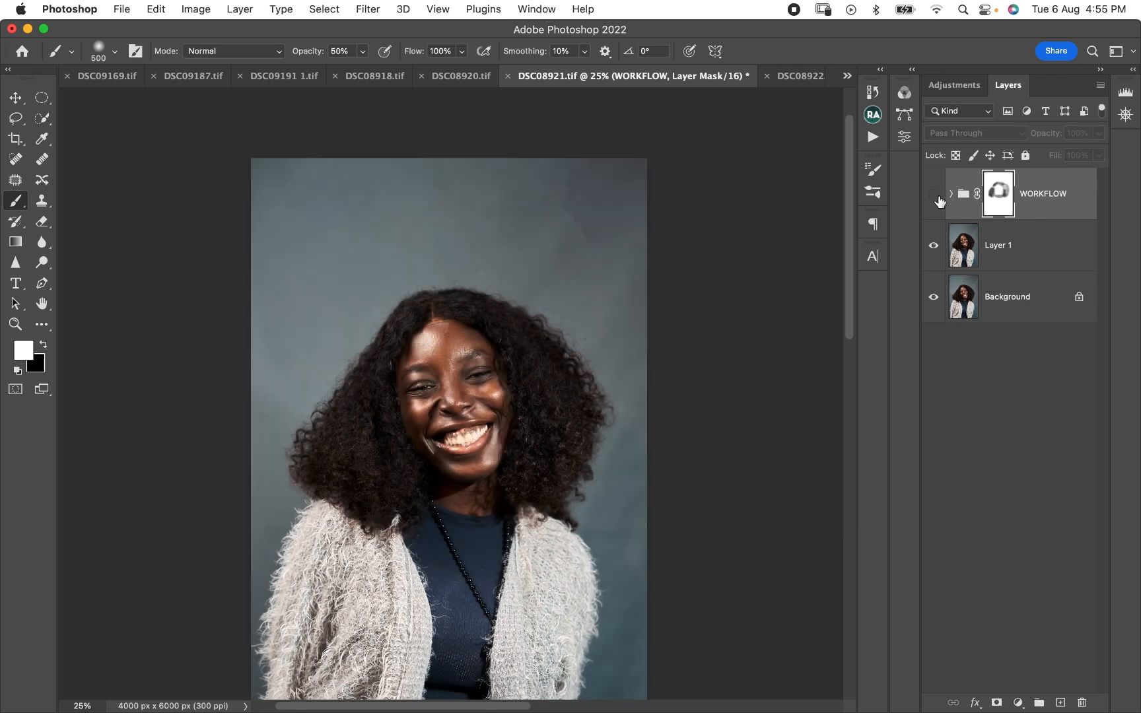
click(933, 194)
key(super+minus)
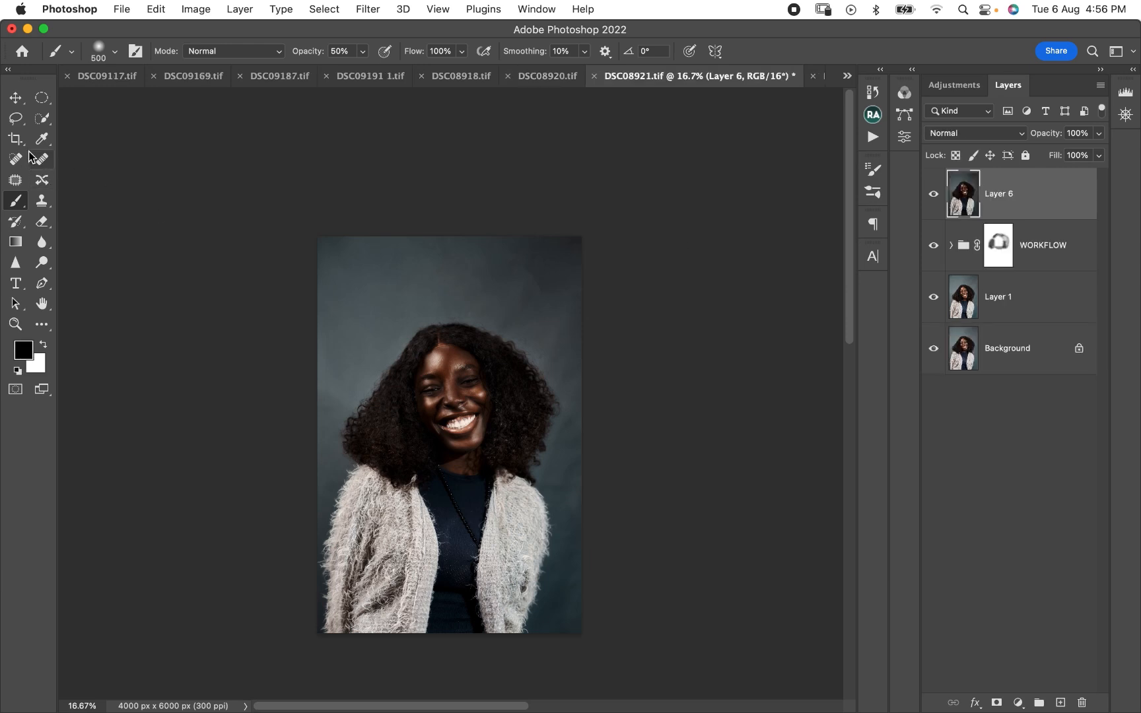
- Select the whole backdrop around the woman with the Quick Selection tool, subtracting the hair edge on the side facing the darker backdrop
click(41, 122)
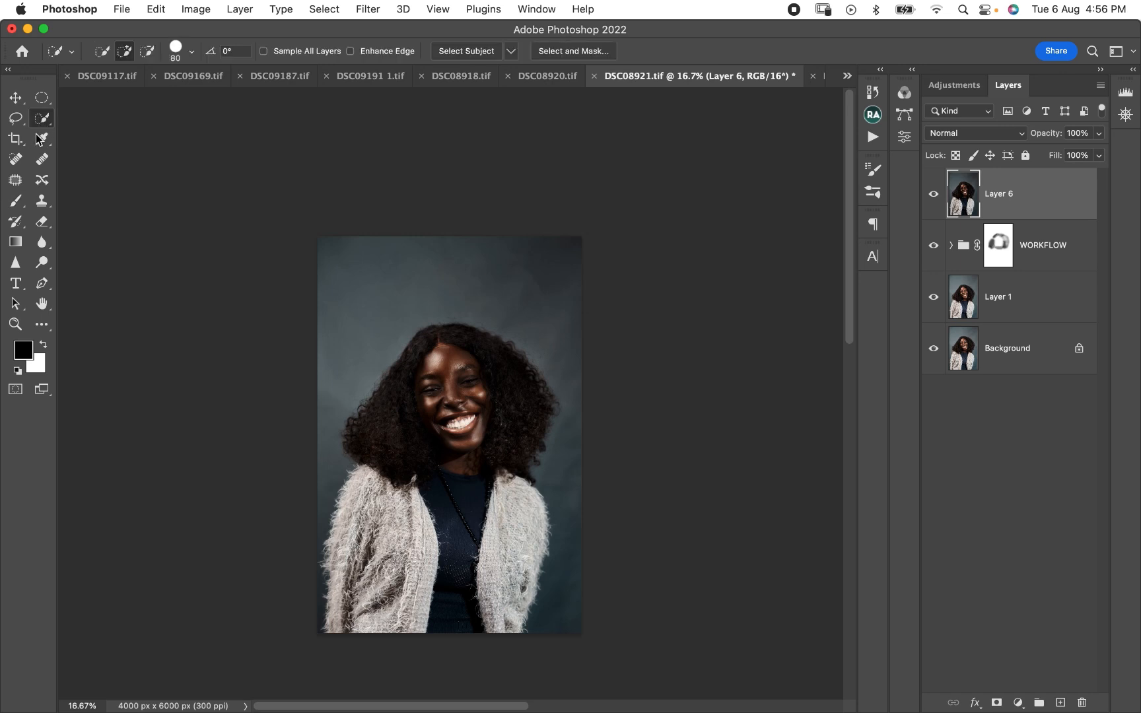
right_click(46, 124)
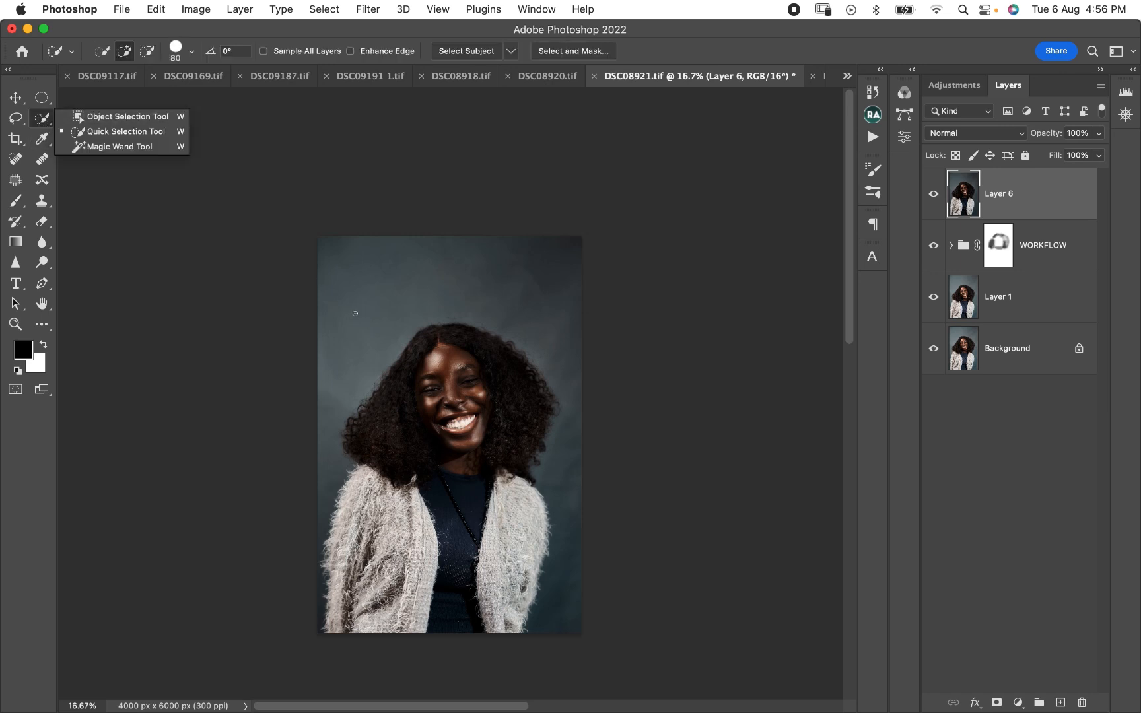
click(329, 244)
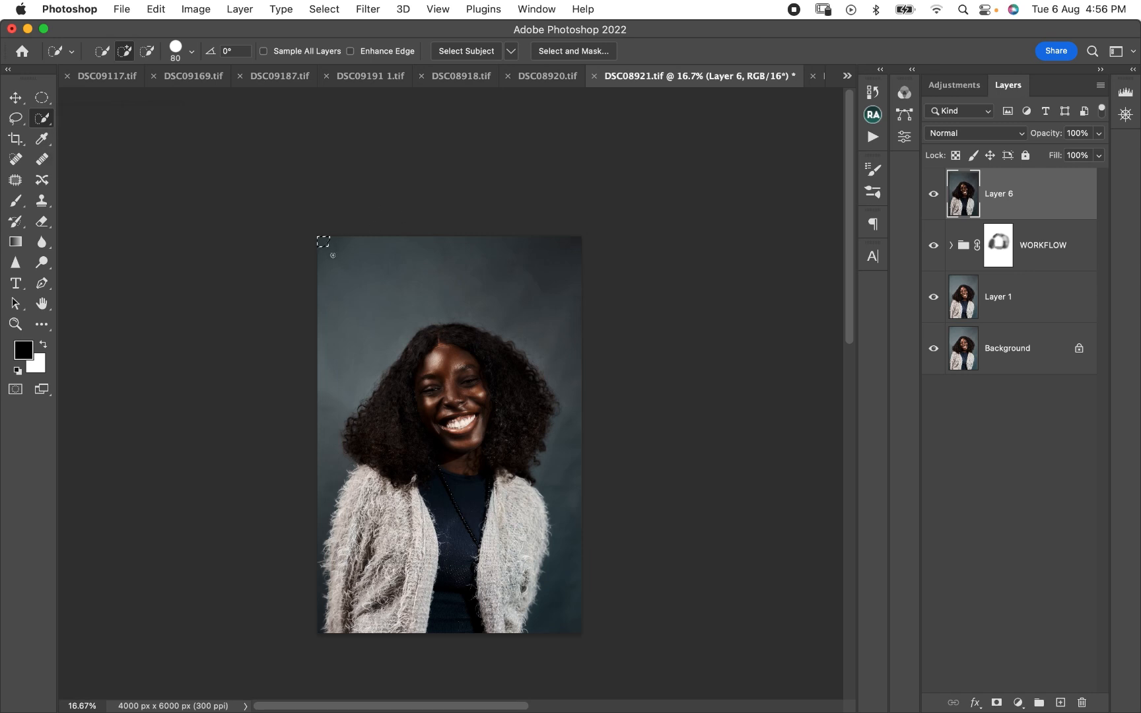
mouse_move(324, 243)
mouse_down()
mouse_move(358, 347)
mouse_move(330, 467)
mouse_up()
drag(314, 605, 319, 615)
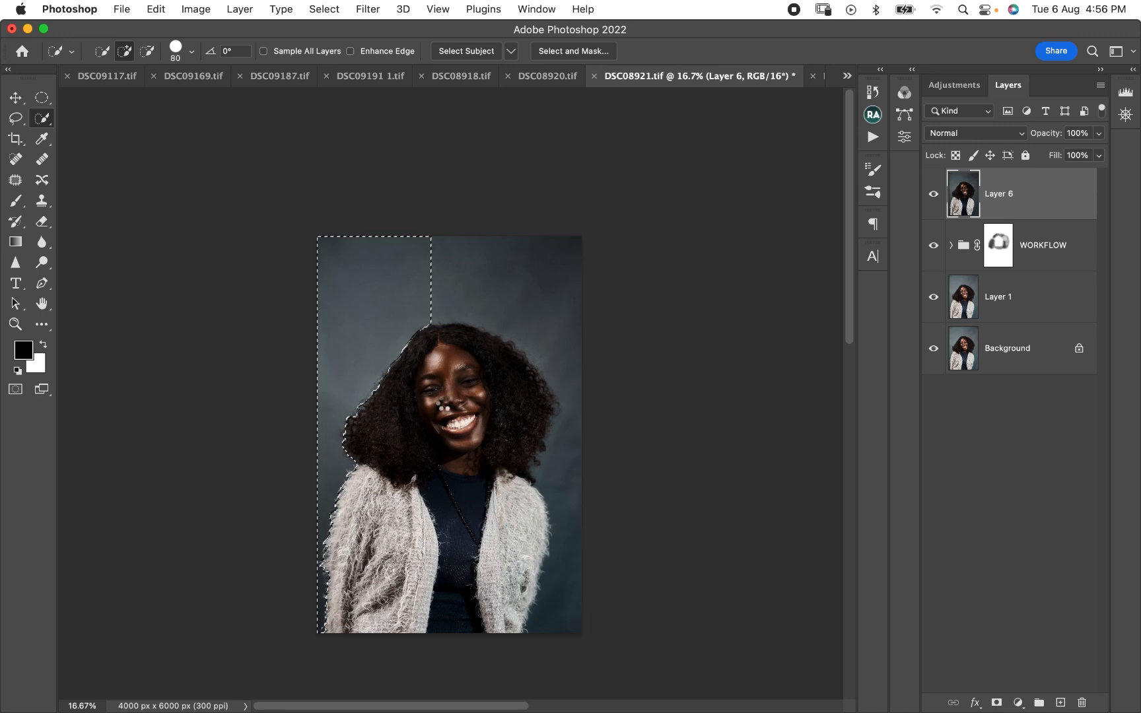
drag(440, 248, 509, 259)
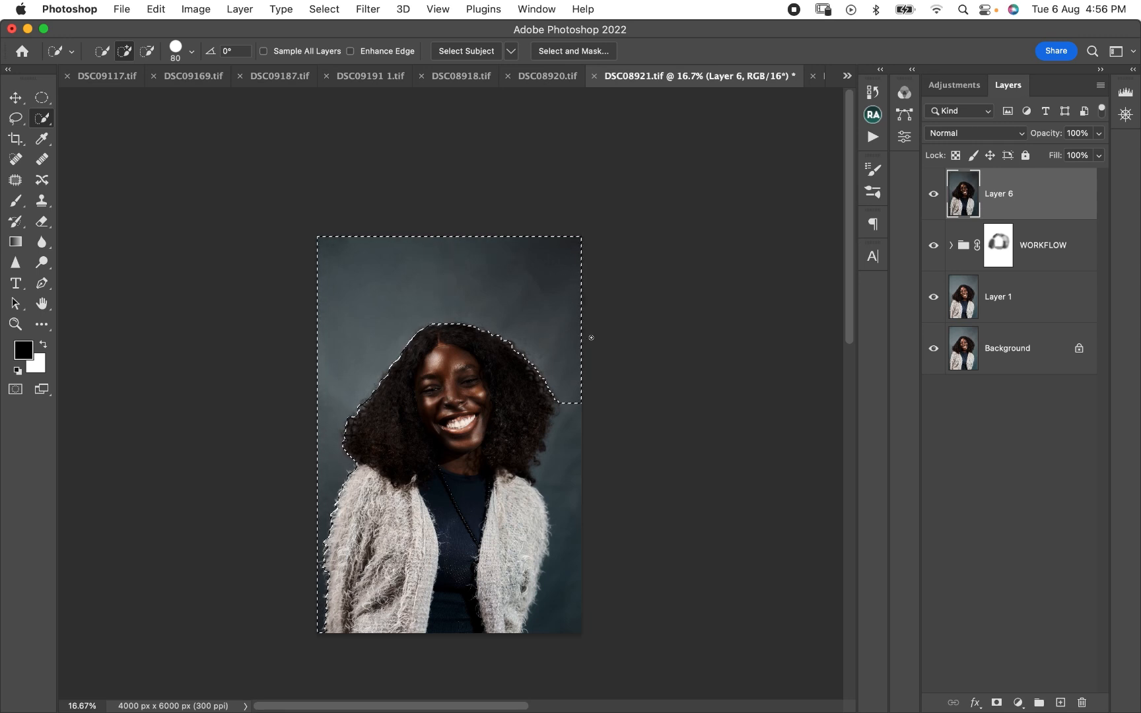
drag(591, 338, 572, 524)
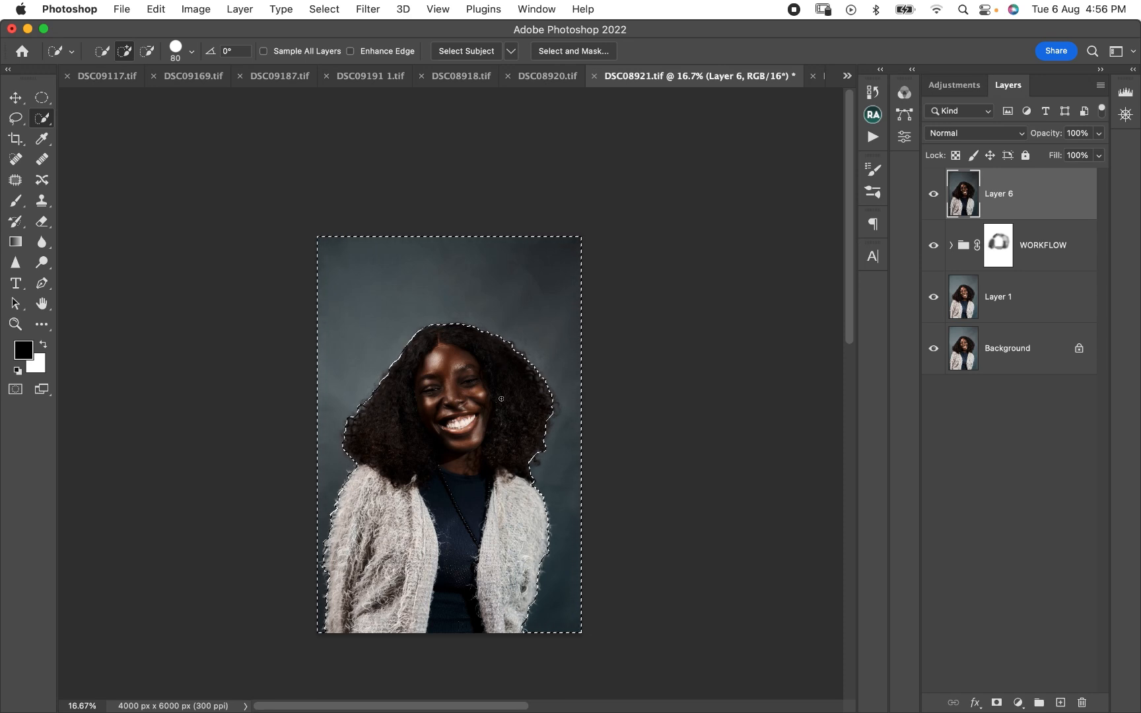
key(alt)
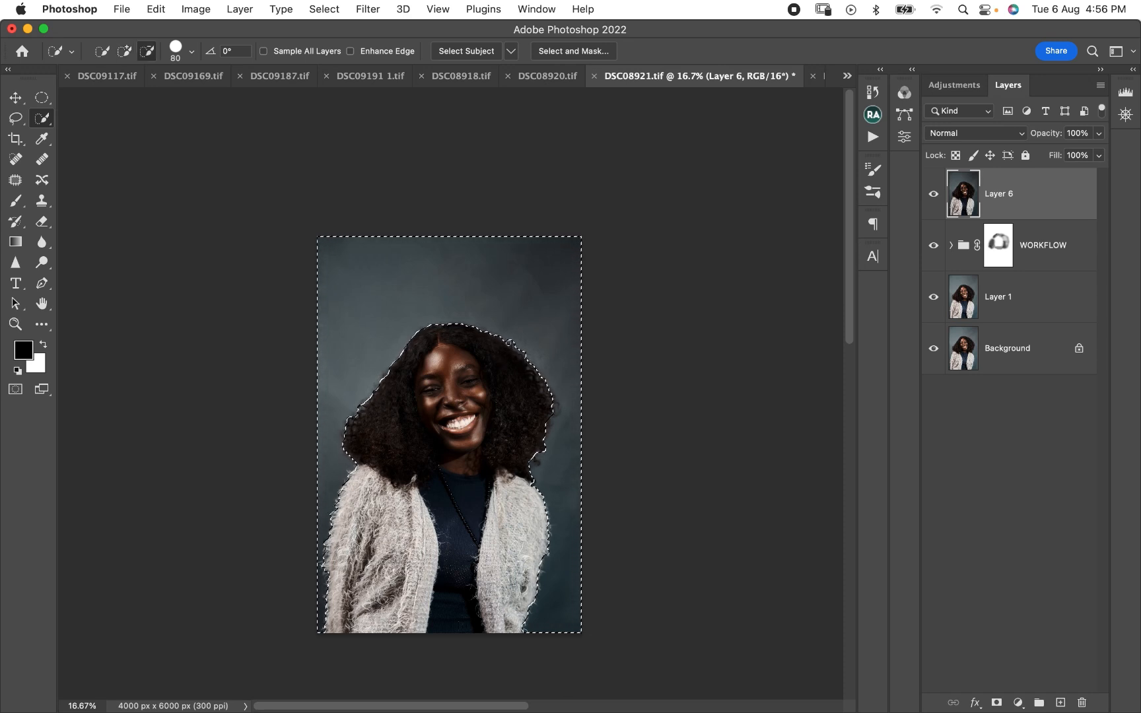
drag(509, 343, 557, 406)
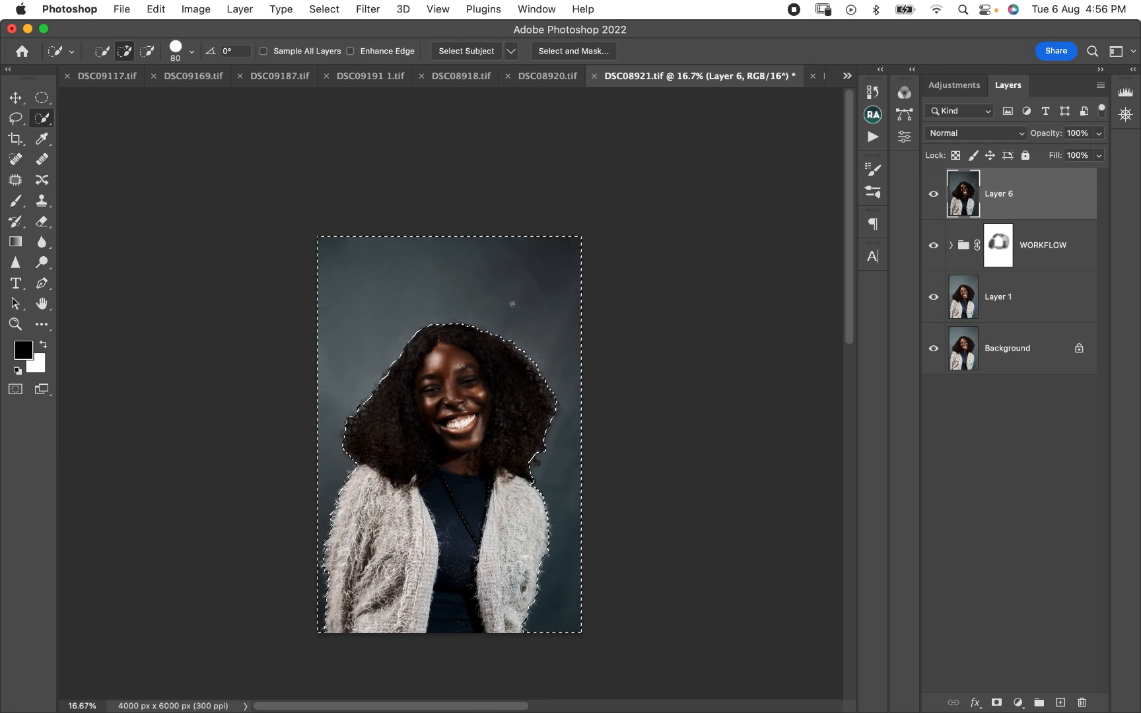
- Feather the backdrop selection with a radius of 20 pixels
right_click(502, 281)
click(523, 322)
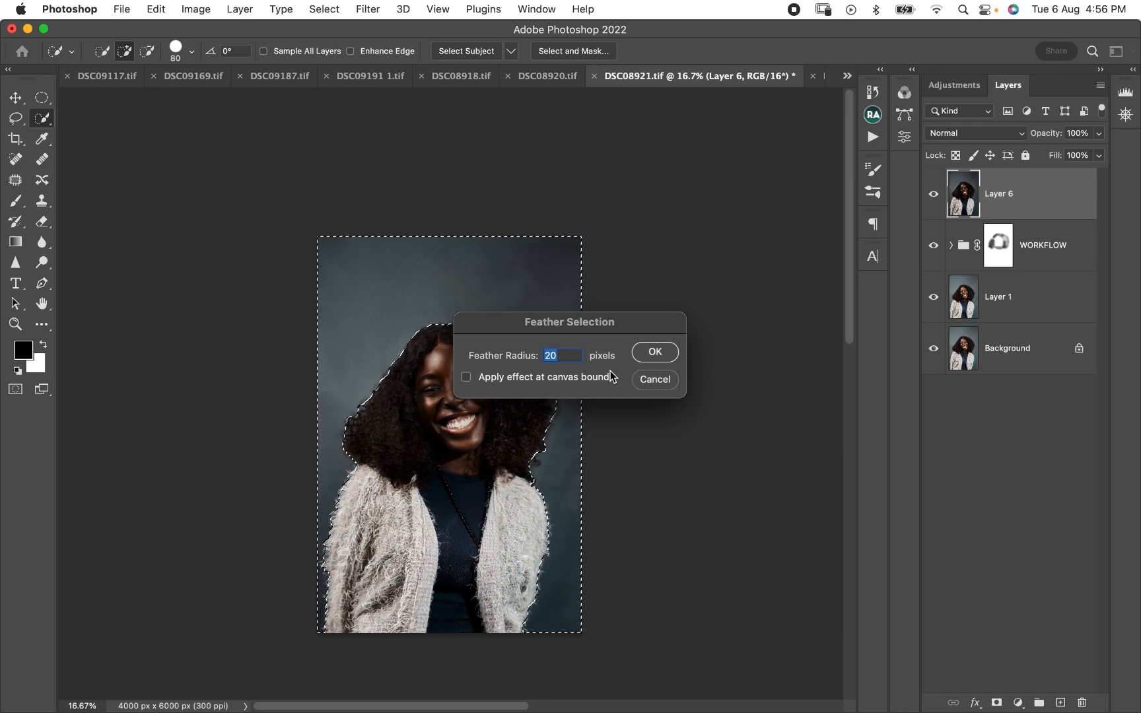
click(661, 352)
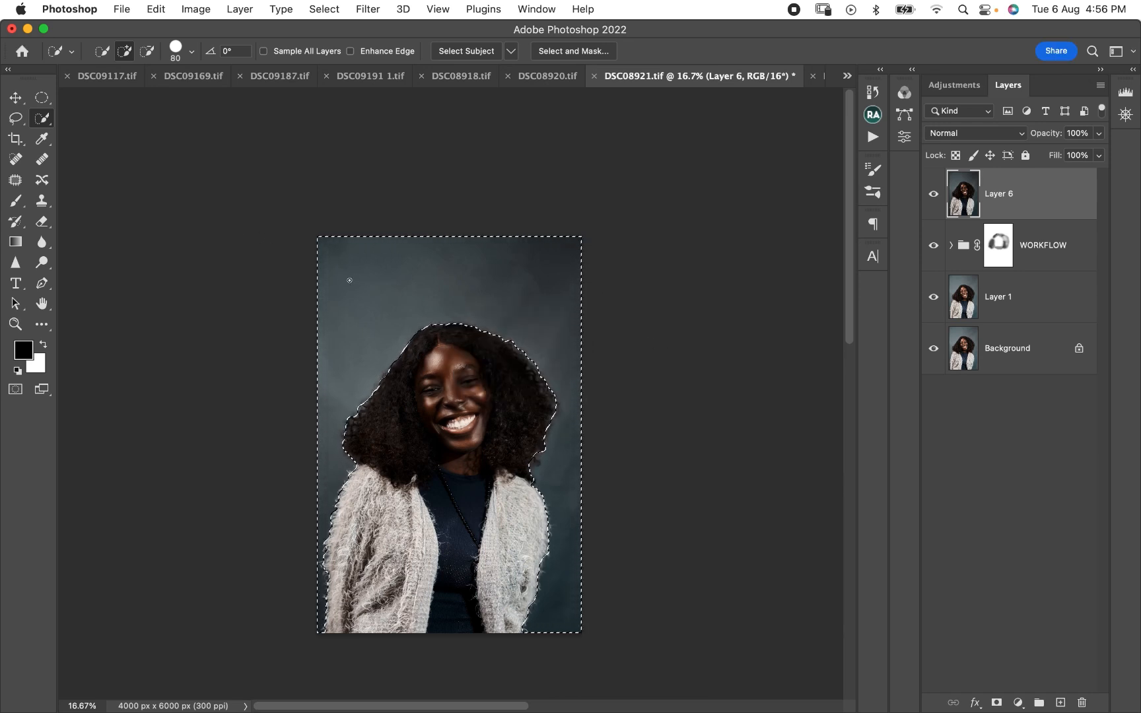
- Set the foreground colour to a dark slate tone sampled from the backdrop beside the woman, trying several spots around her
click(23, 350)
click(512, 271)
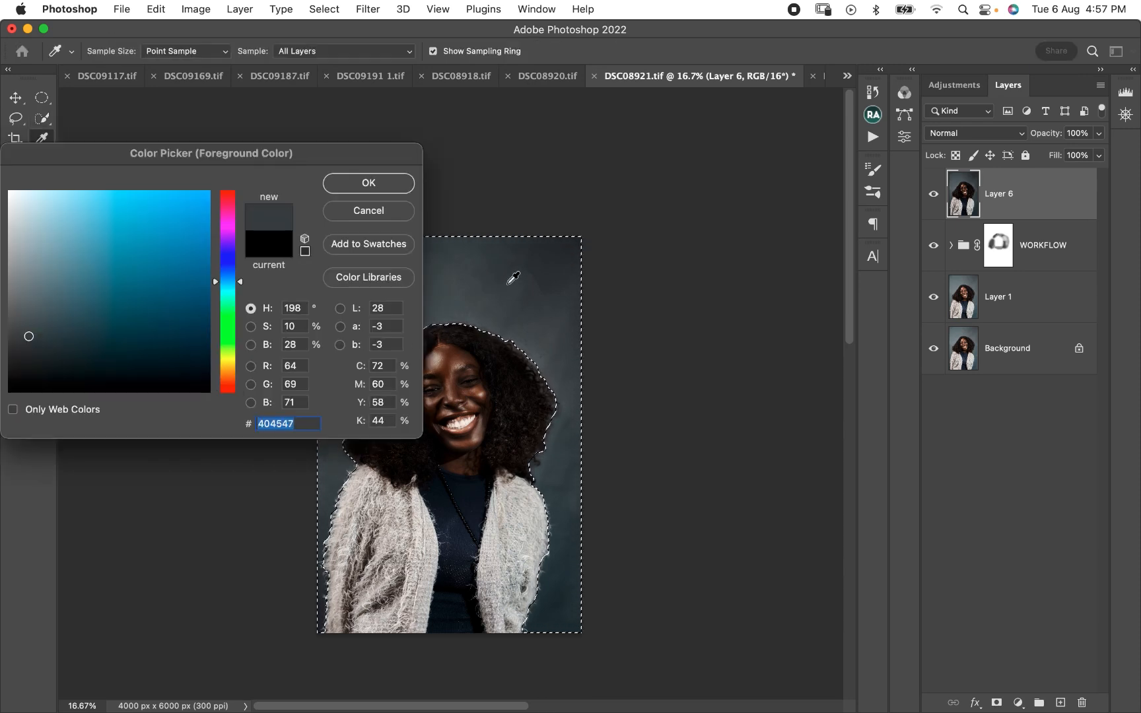
click(560, 463)
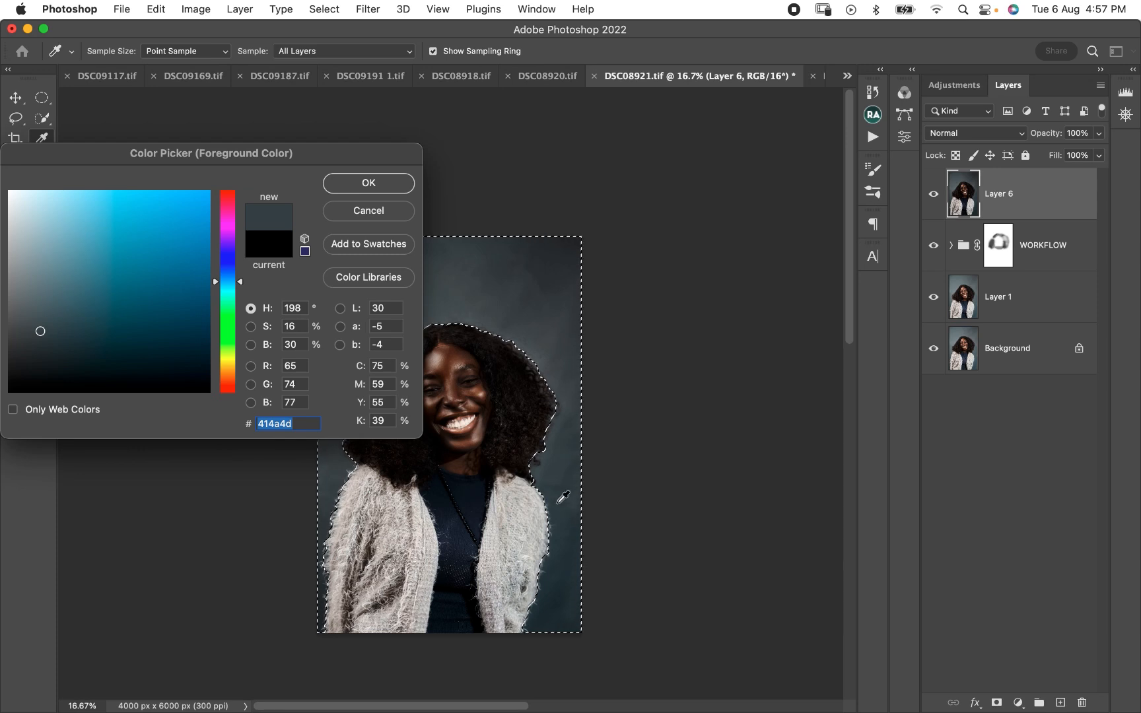
click(561, 518)
click(579, 572)
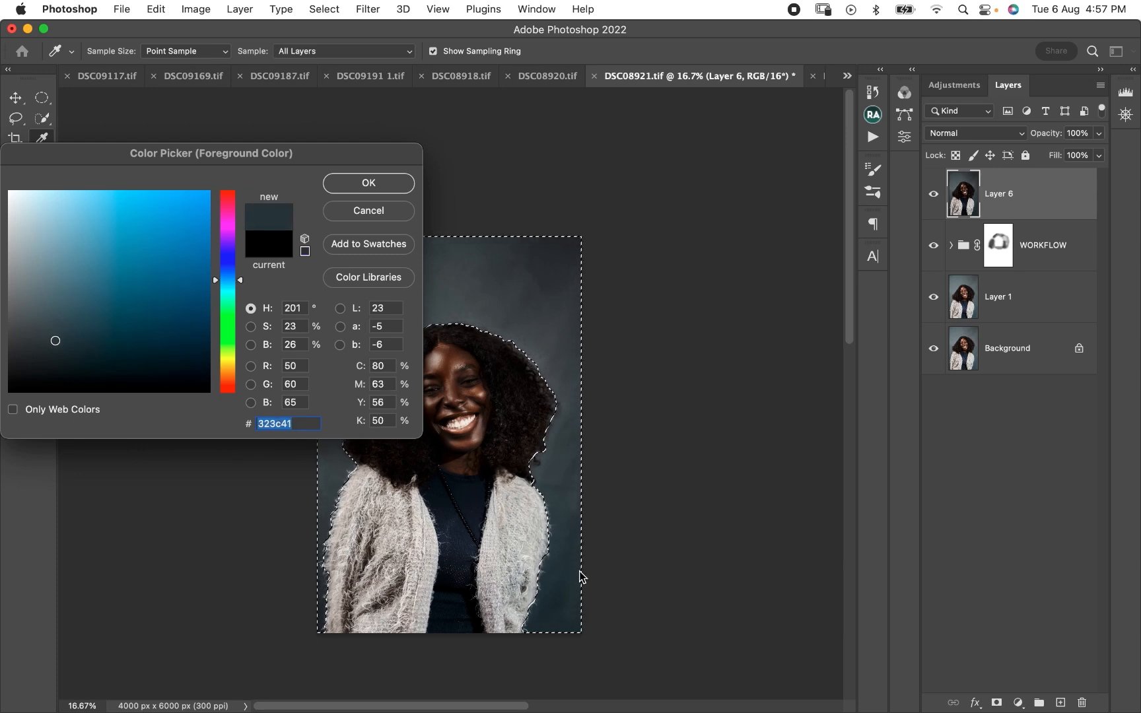
click(575, 473)
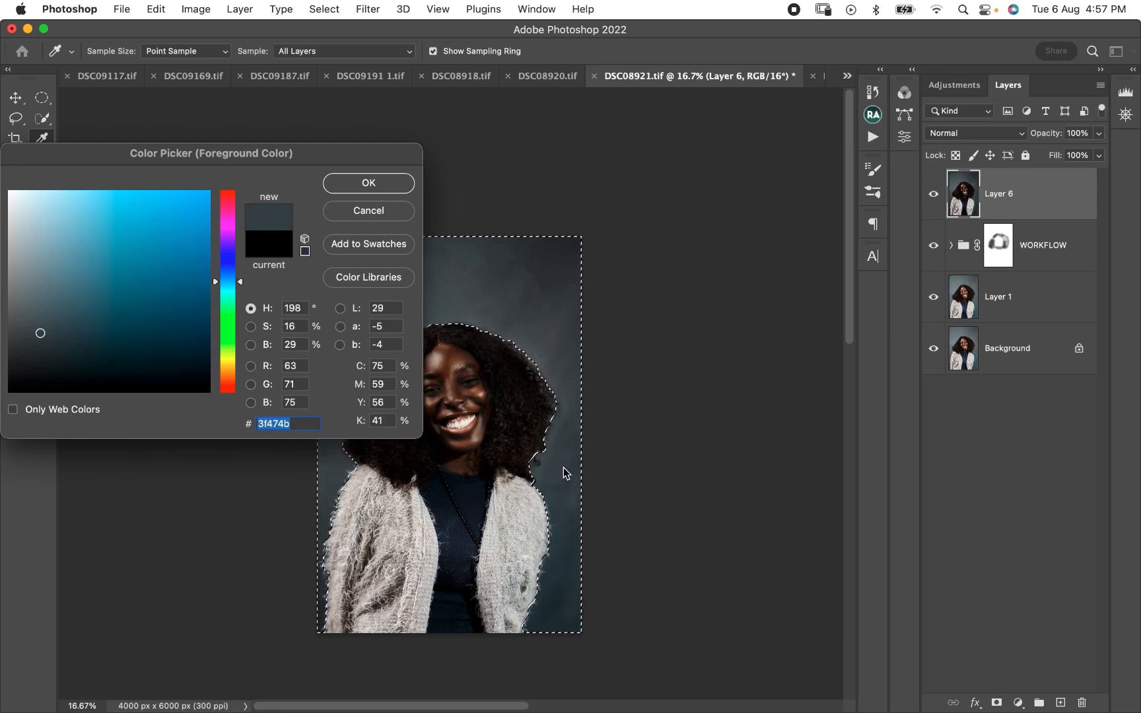
click(563, 499)
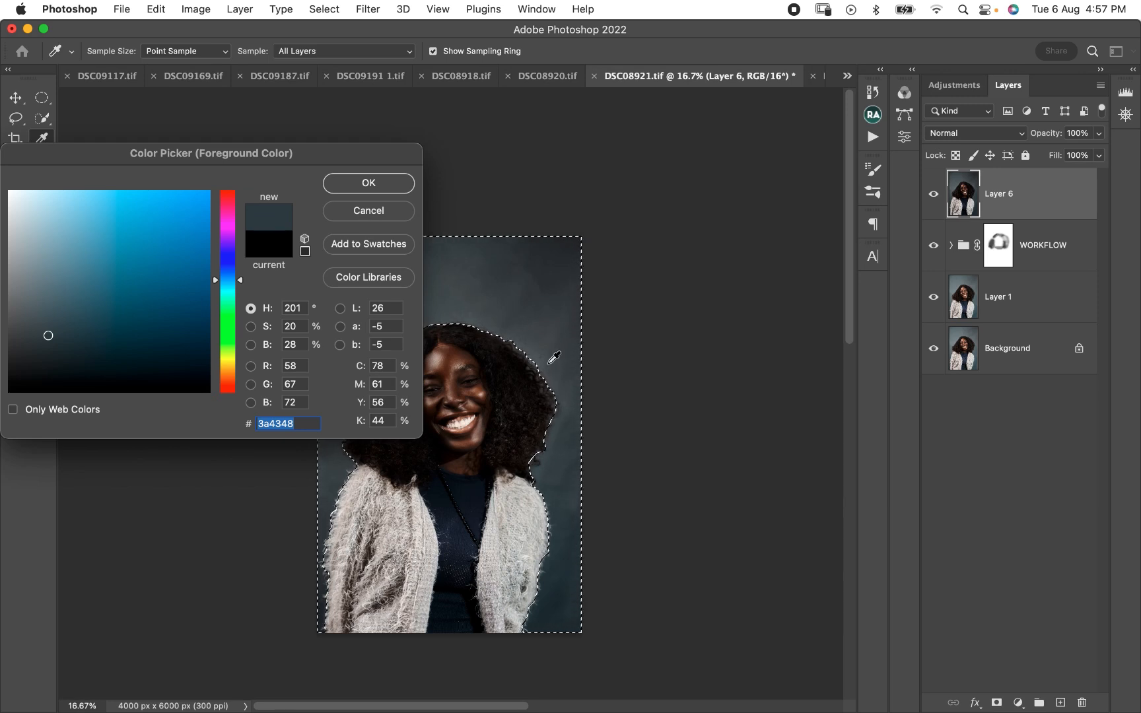
click(568, 431)
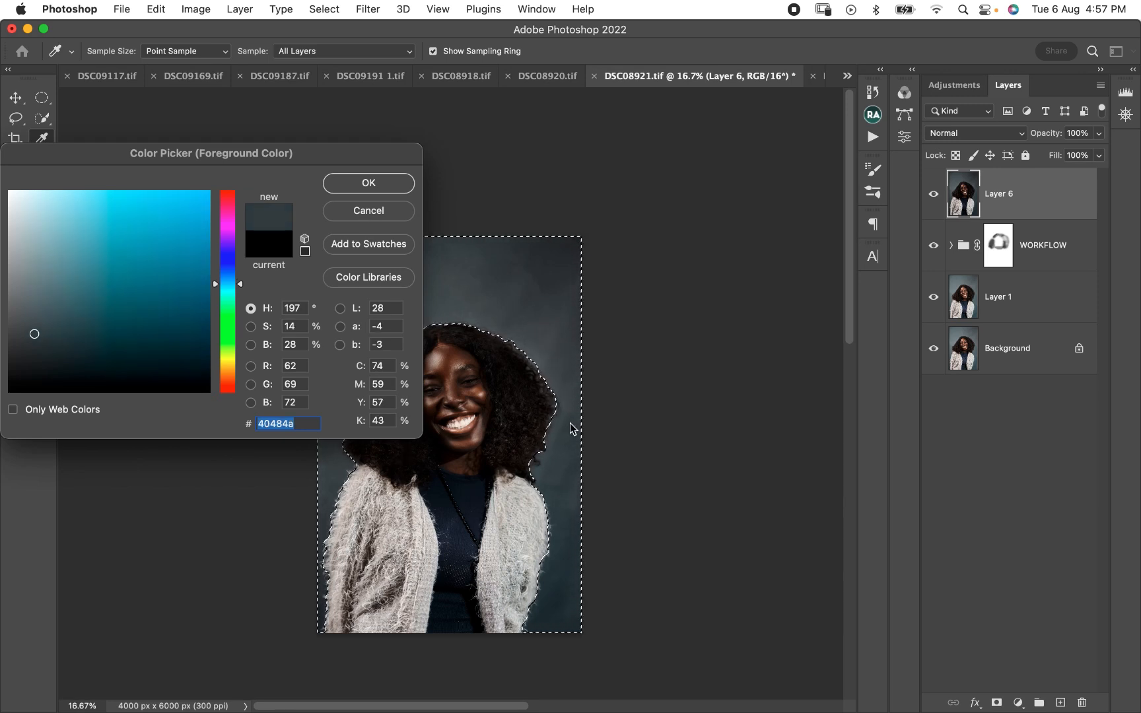
click(568, 391)
click(554, 415)
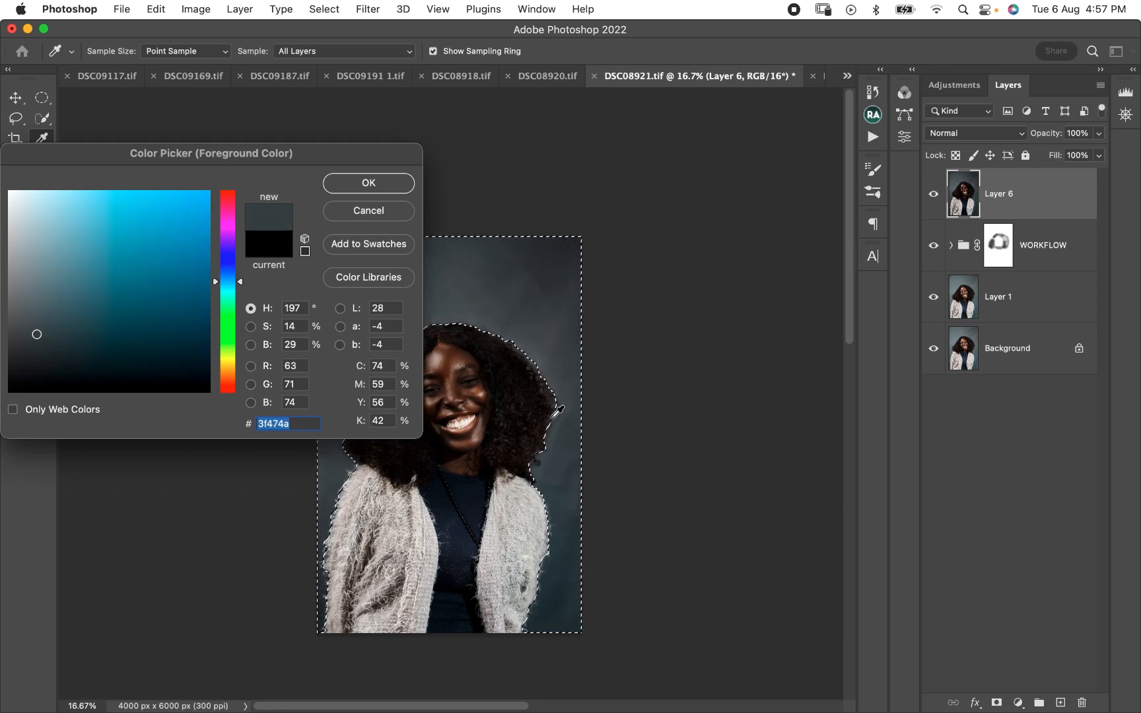
click(566, 461)
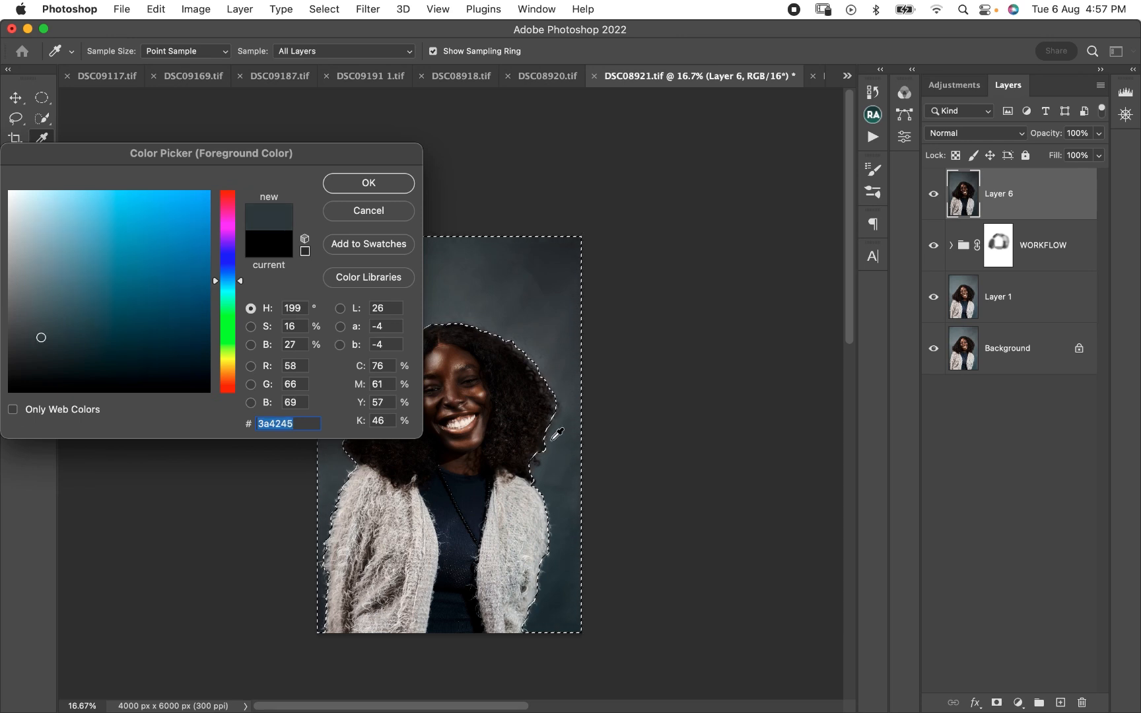
click(526, 361)
click(371, 183)
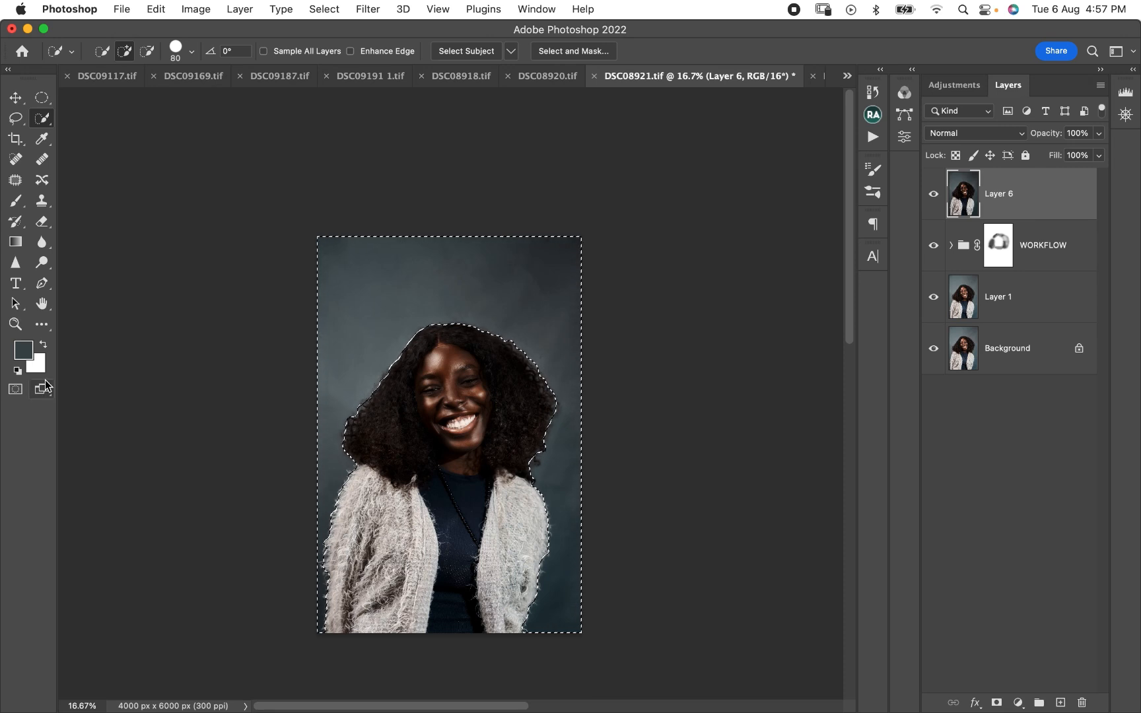
- Make the sampled slate tone the background colour, fill the feathered backdrop selection on Layer 6 with it, deselect, and check the hair edges
key(x)
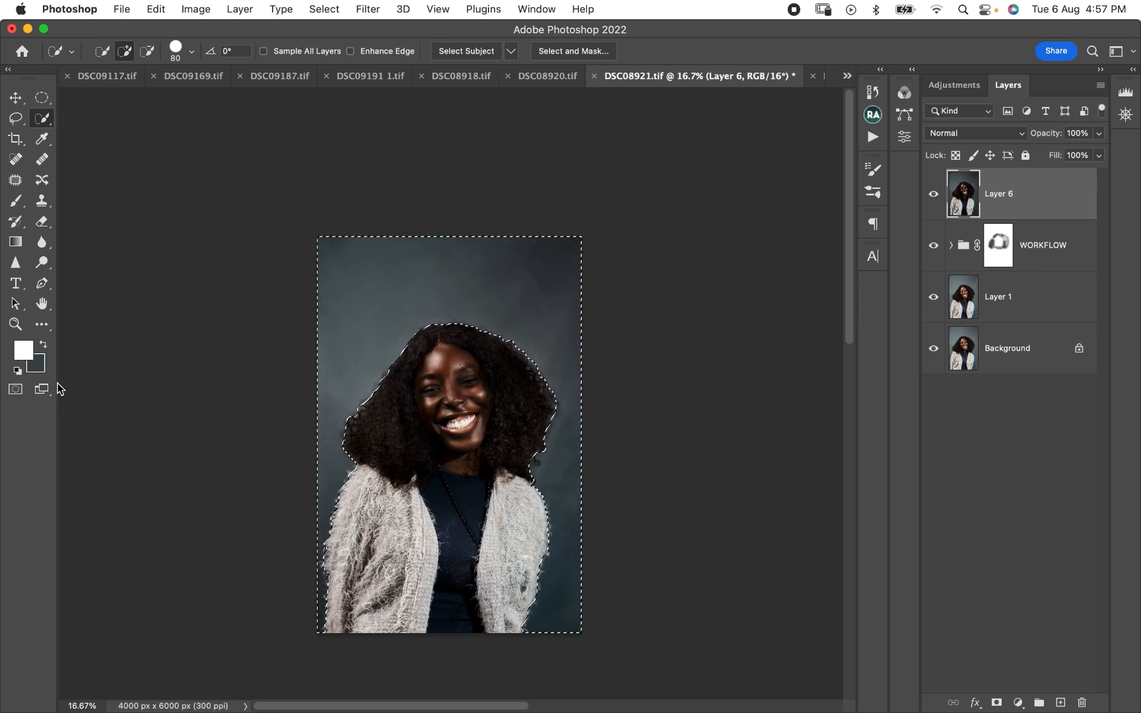
key(super+BackSpace)
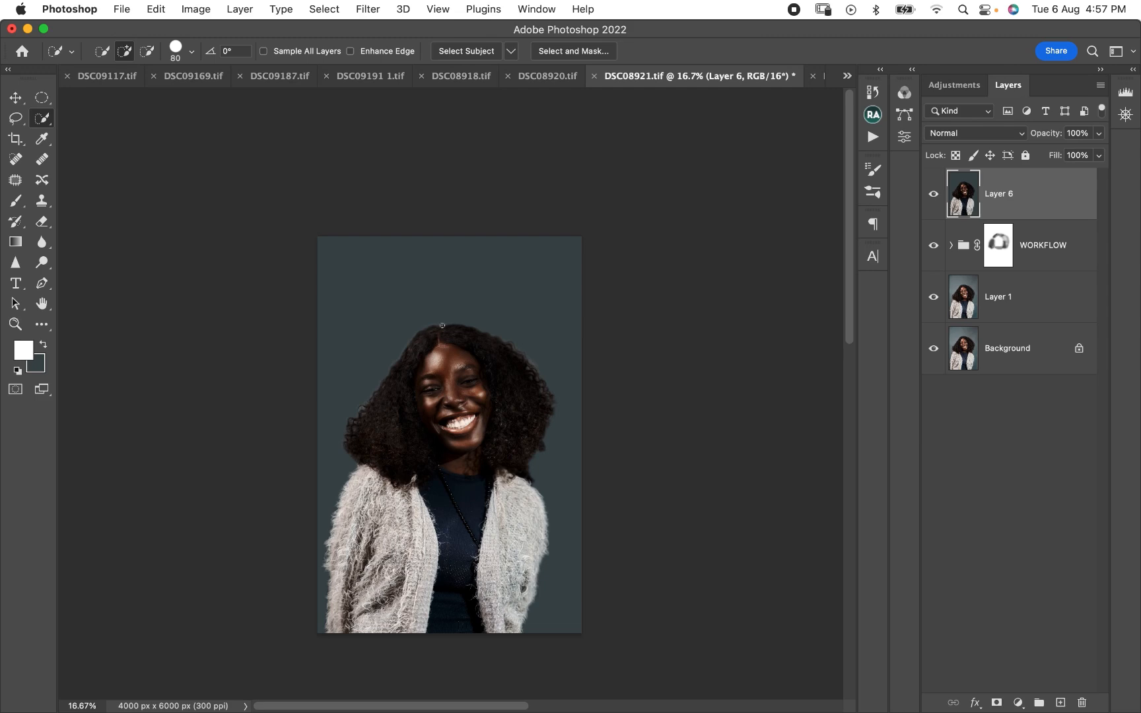
key(super+equal)
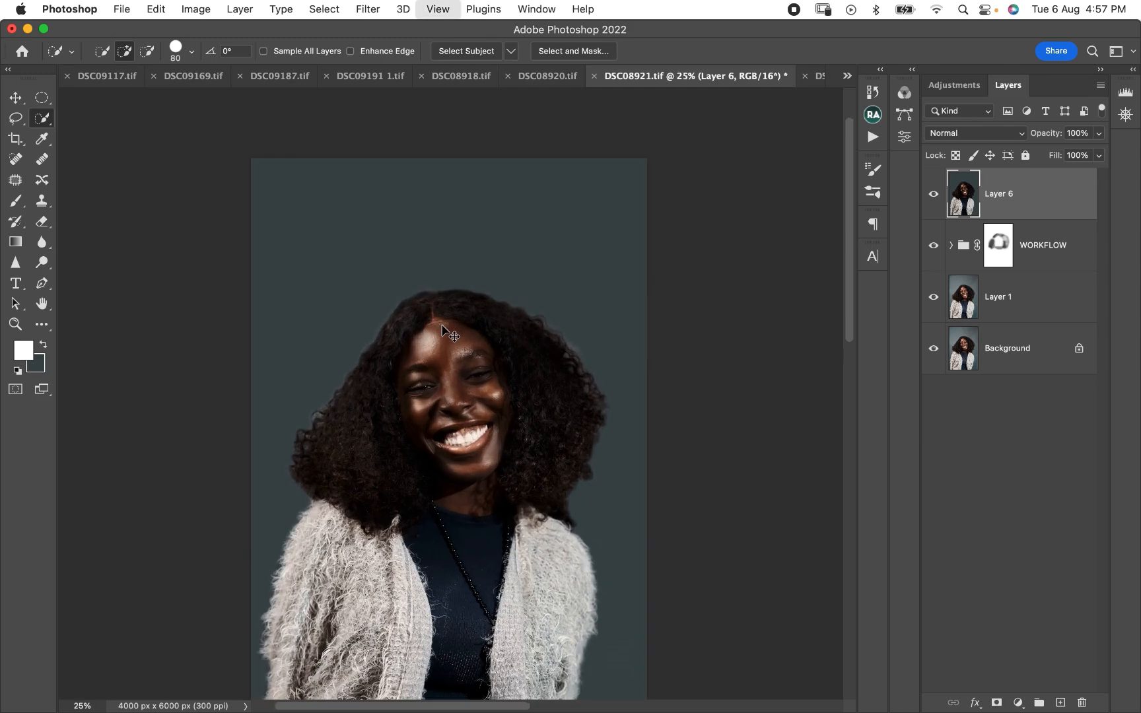
key(super+equal)
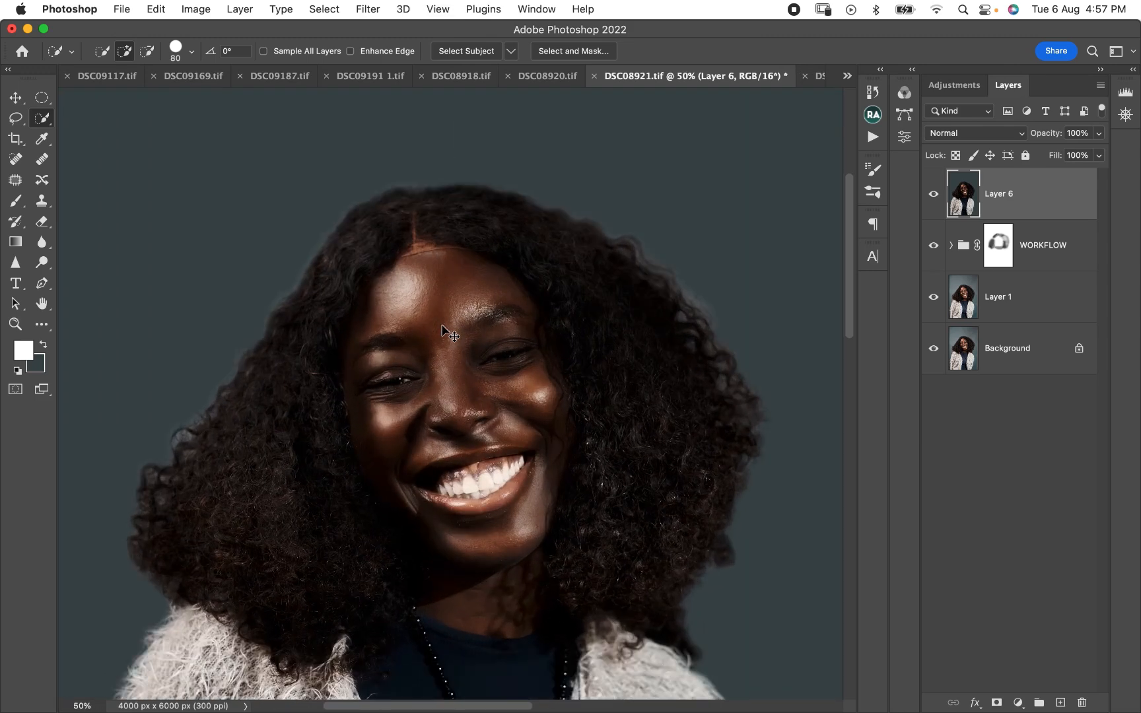
key(super+minus)
key(super+minus)
key(super+minus)
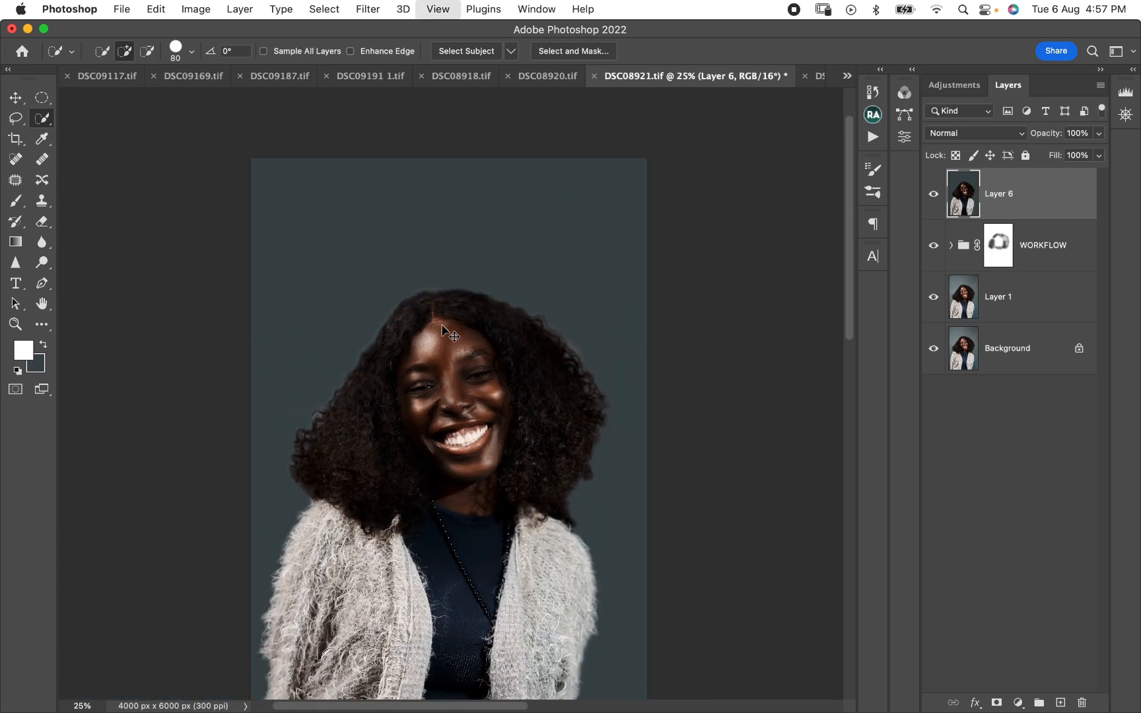
- Lower Layer 6's opacity to 50% to blend the flat backdrop with the original, and compare the portrait with that layer hidden and shown
click(962, 132)
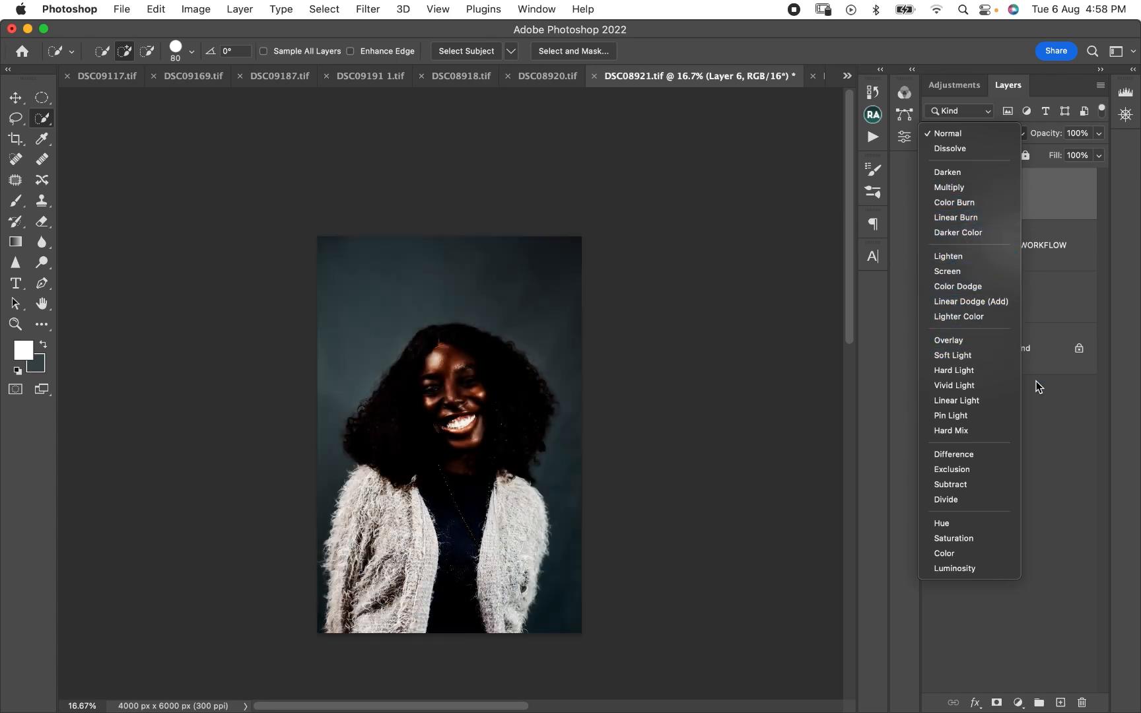
click(1132, 348)
click(1099, 134)
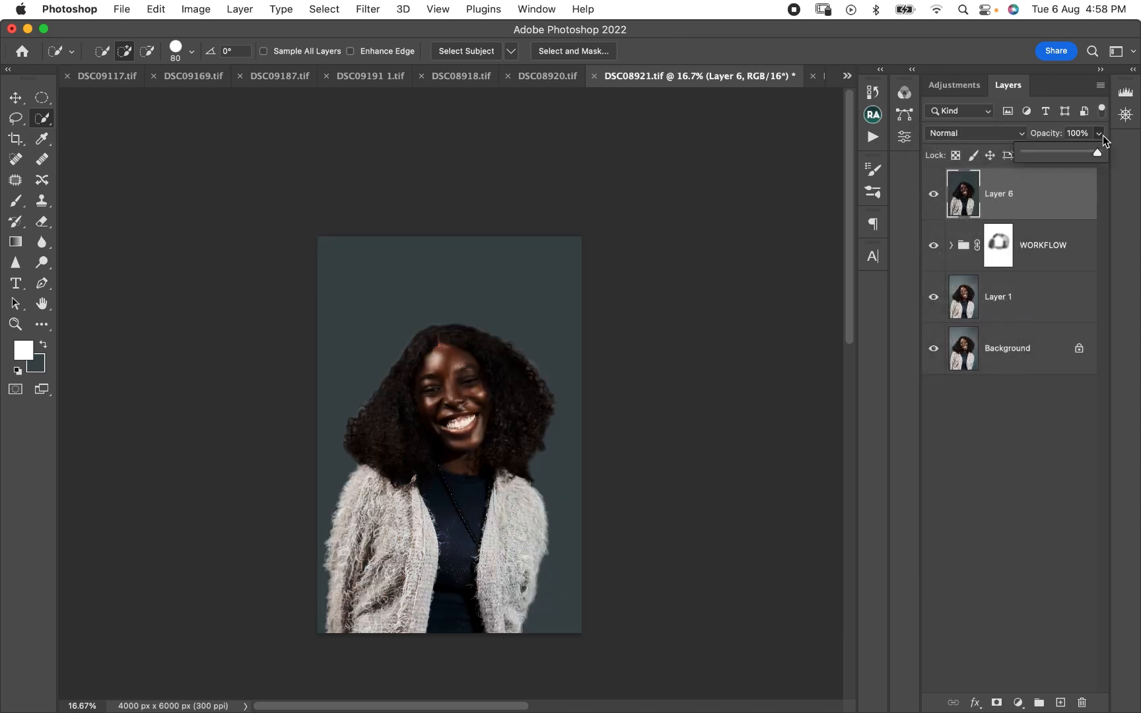
drag(1078, 158, 1074, 158)
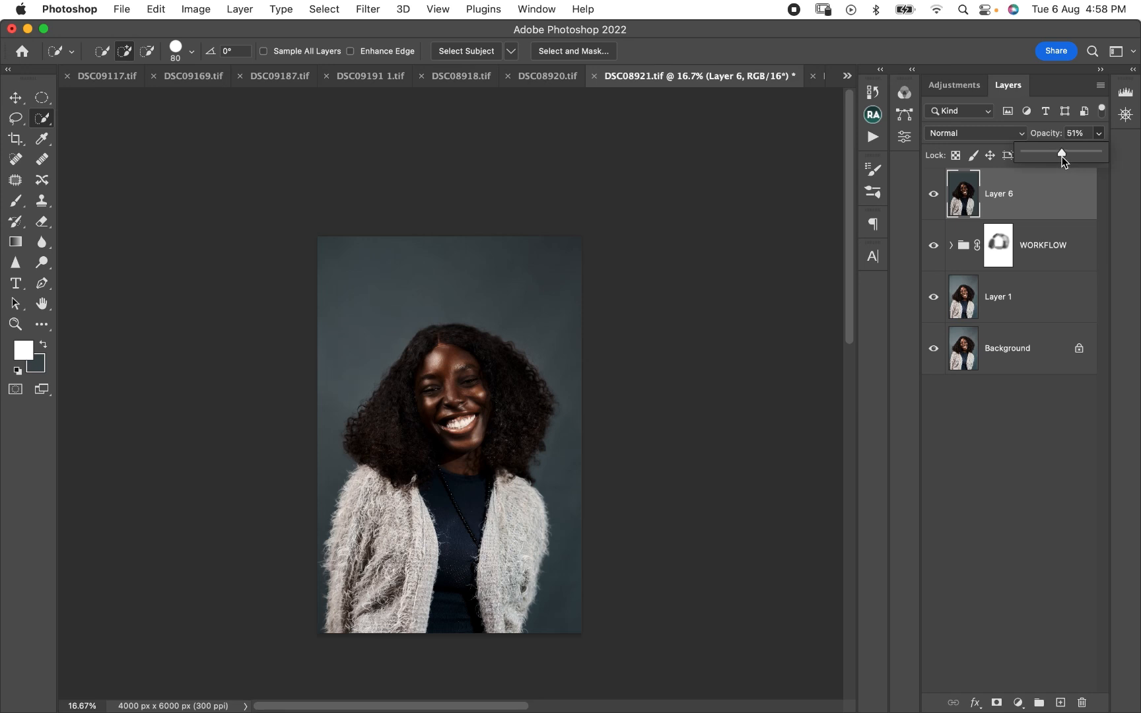
click(935, 194)
click(934, 196)
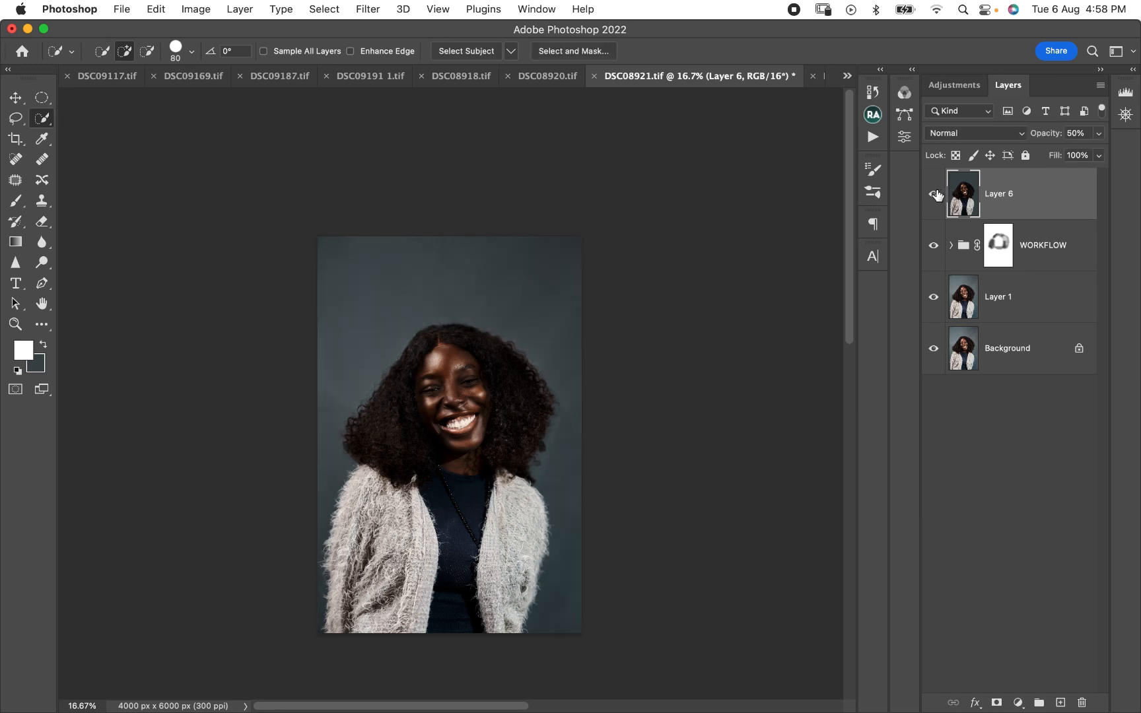
click(932, 196)
click(937, 193)
- Crop the portrait to a 4:5 (8:10) ratio, trimming the empty backdrop above the woman's head and keeping the lower edge
click(16, 141)
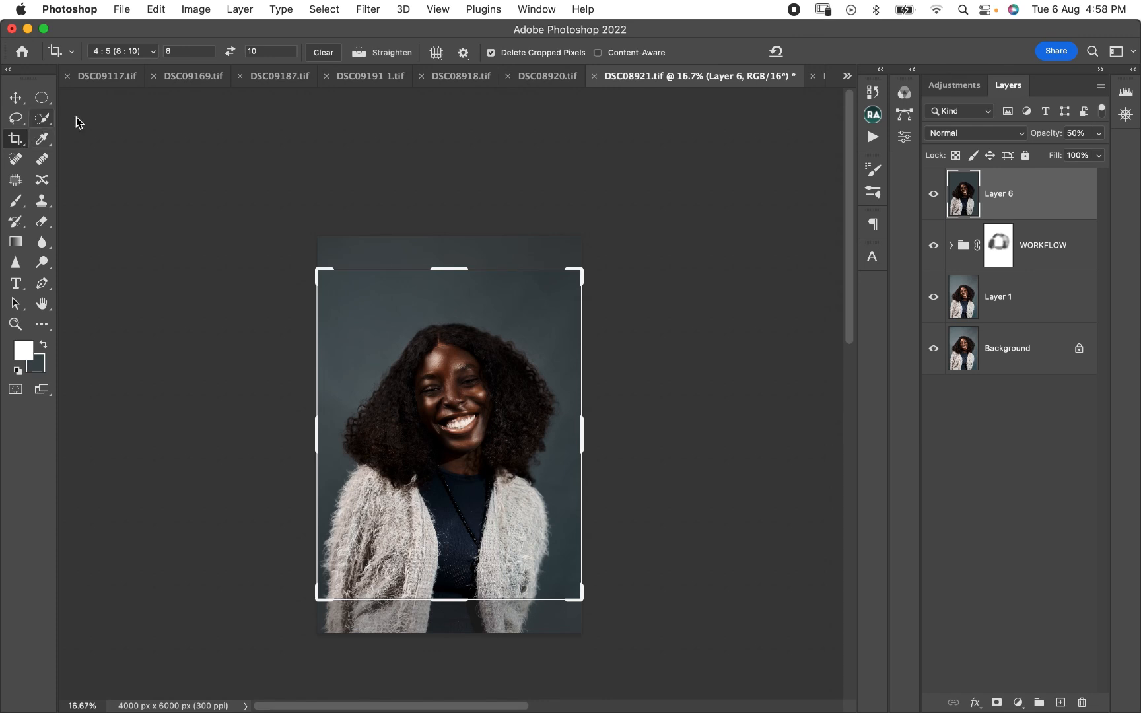
click(478, 292)
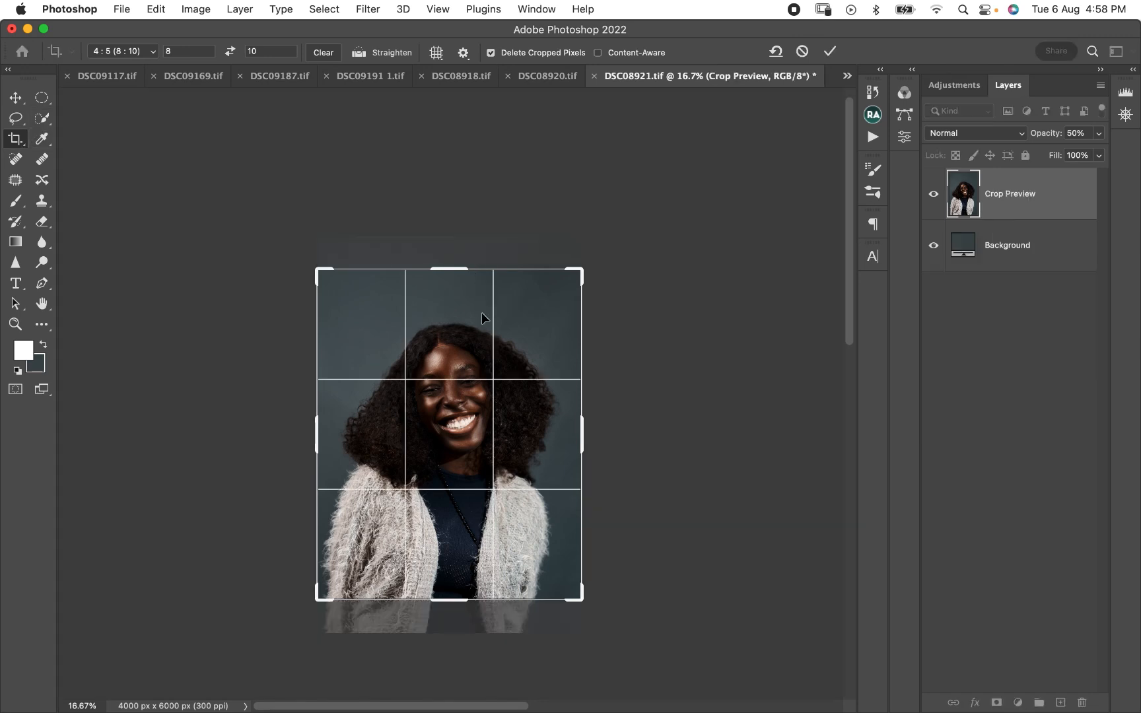
drag(525, 349, 557, 320)
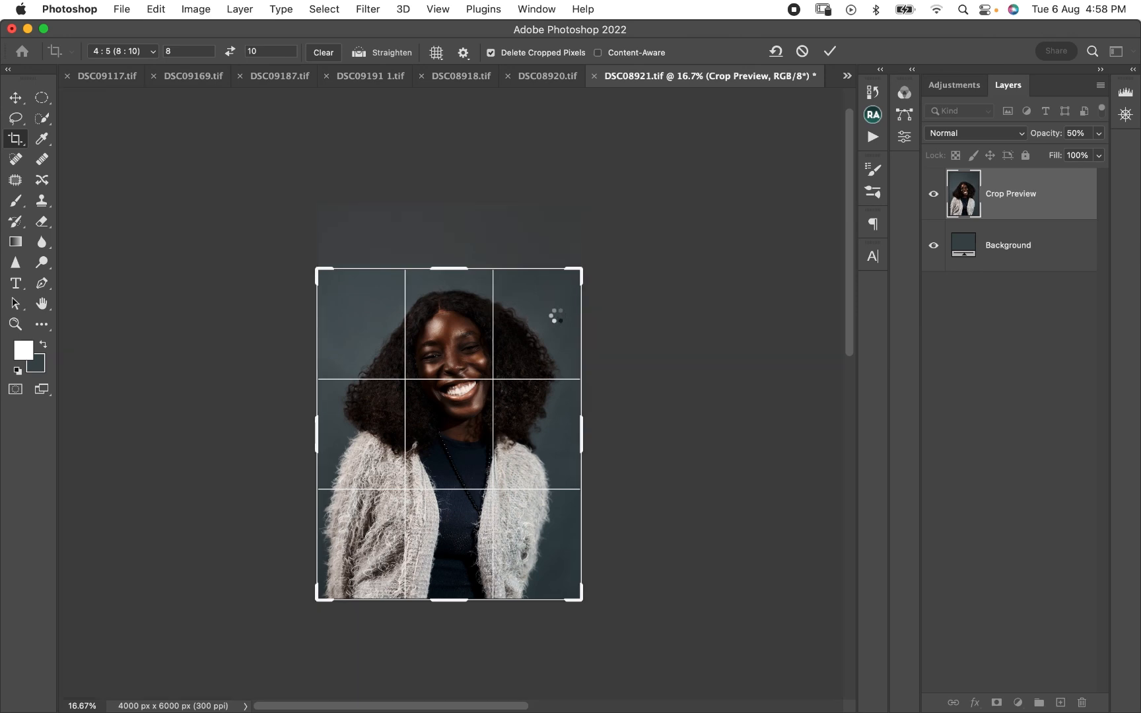
key(Return)
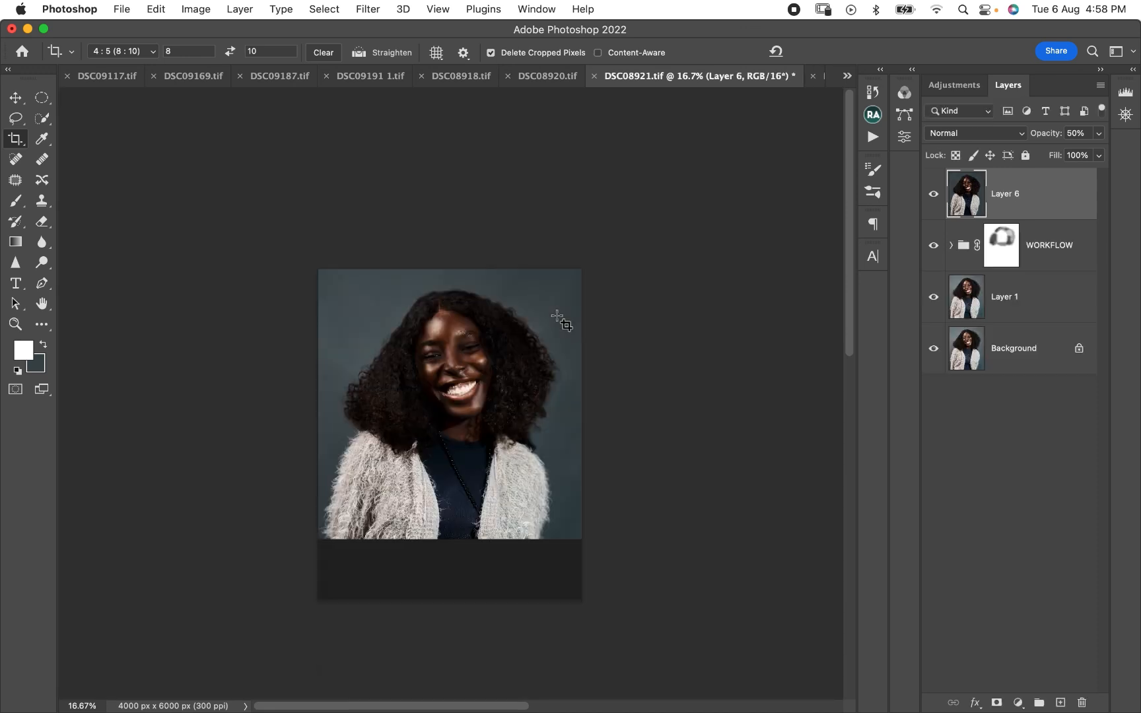
- Examine the face, hair edges and evened backdrop of the cropped portrait up close and as a whole
key(super+equal)
key(super+equal)
key(super+equal)
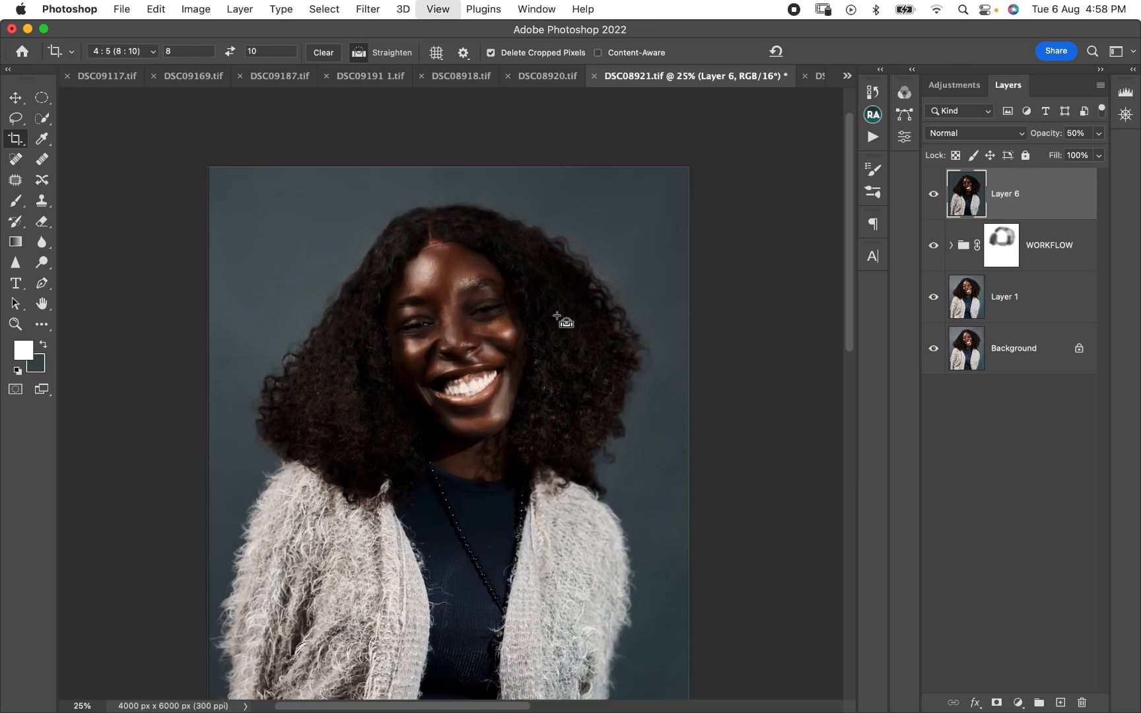
key(super+equal)
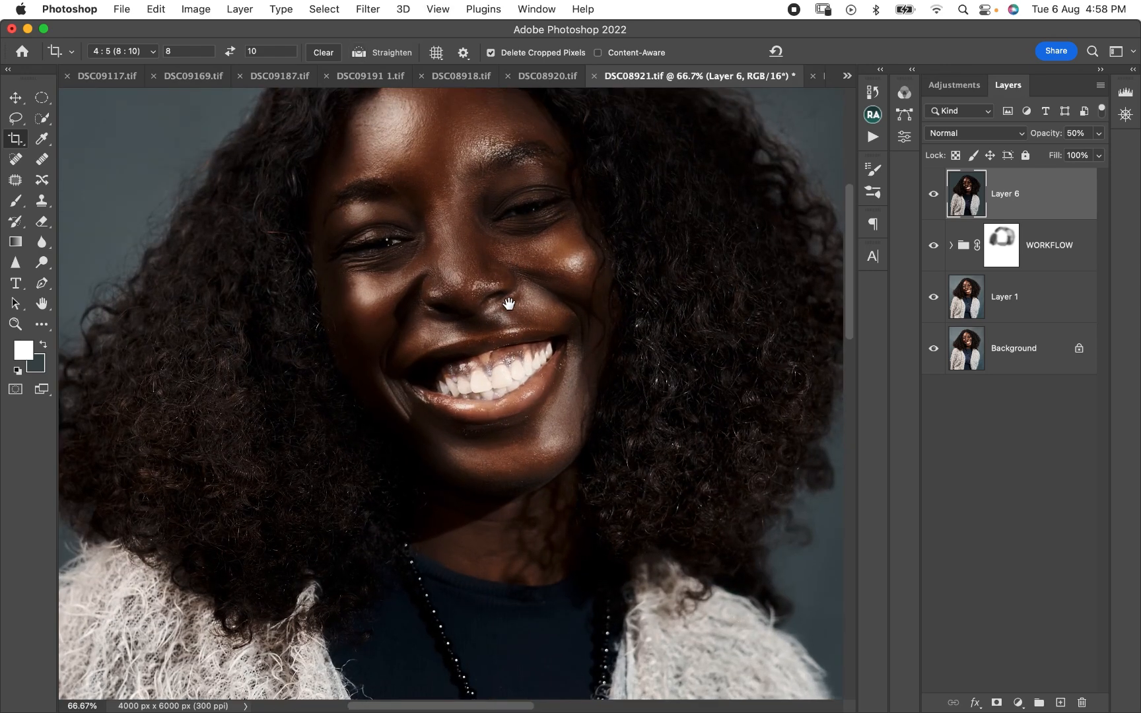
drag(508, 303, 494, 354)
key(super+minus)
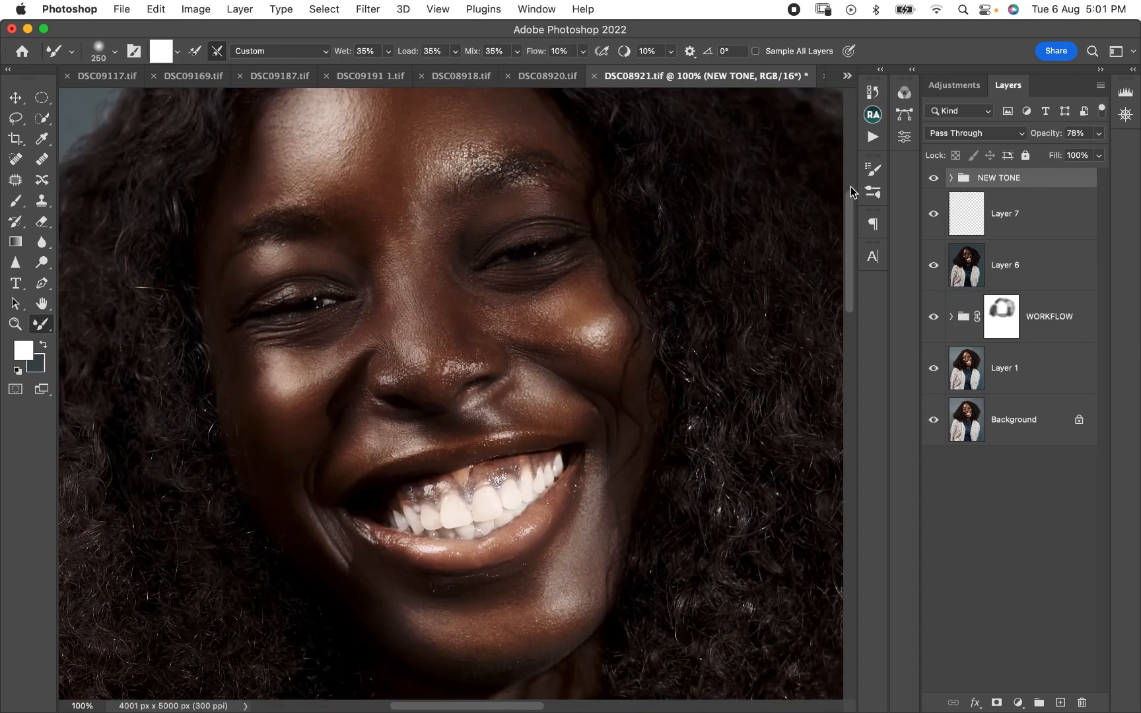
key(super+minus)
key(super+minus)
key(super+minus)
key(super+minus)
key(super+minus)
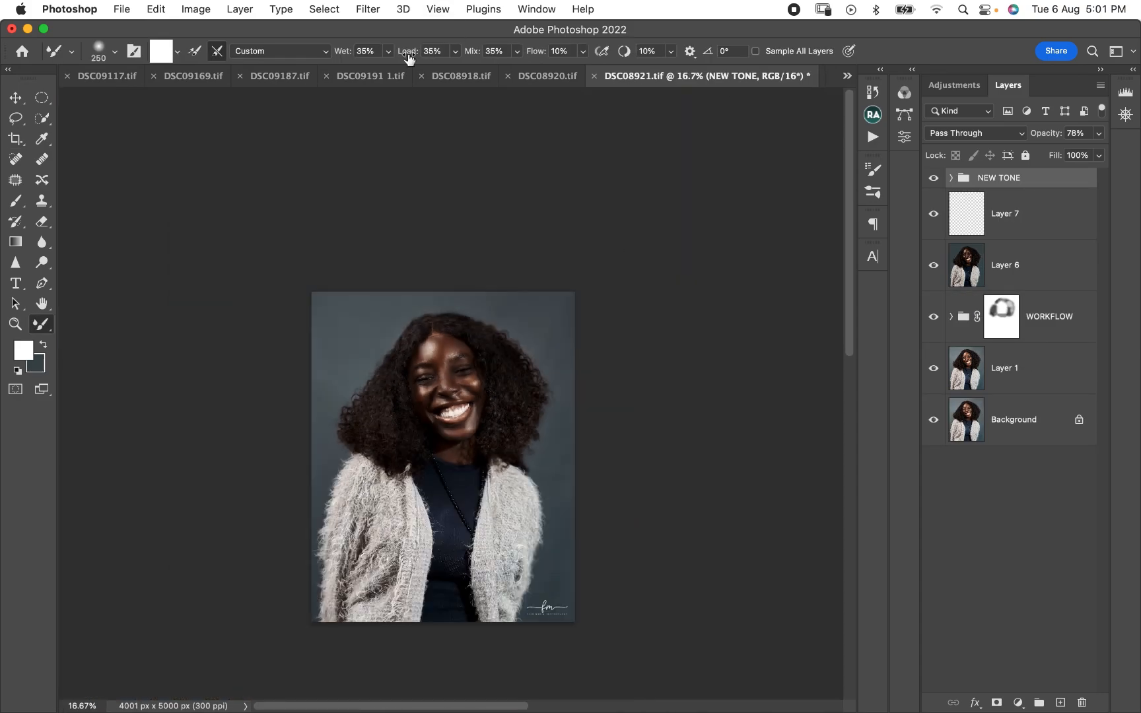
- Export the finished portrait with Save for Web as a quality 100 JPEG, checking the face in the preview and saving DSC08921.jpg to Downloads
click(121, 10)
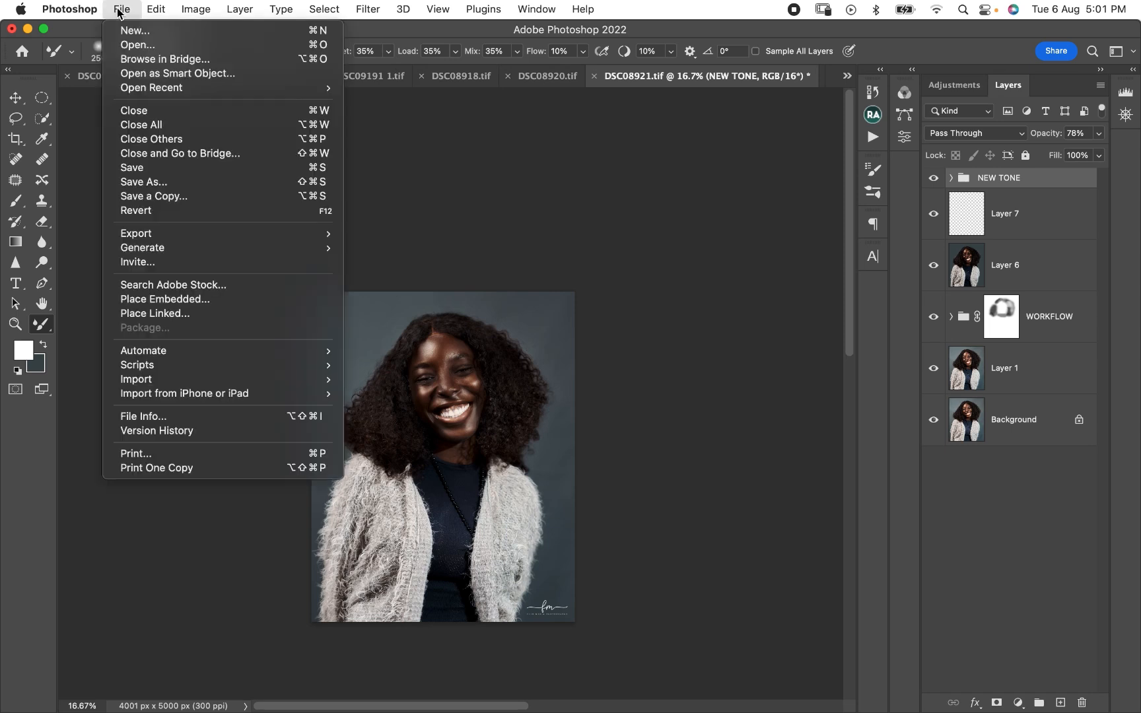
mouse_move(163, 238)
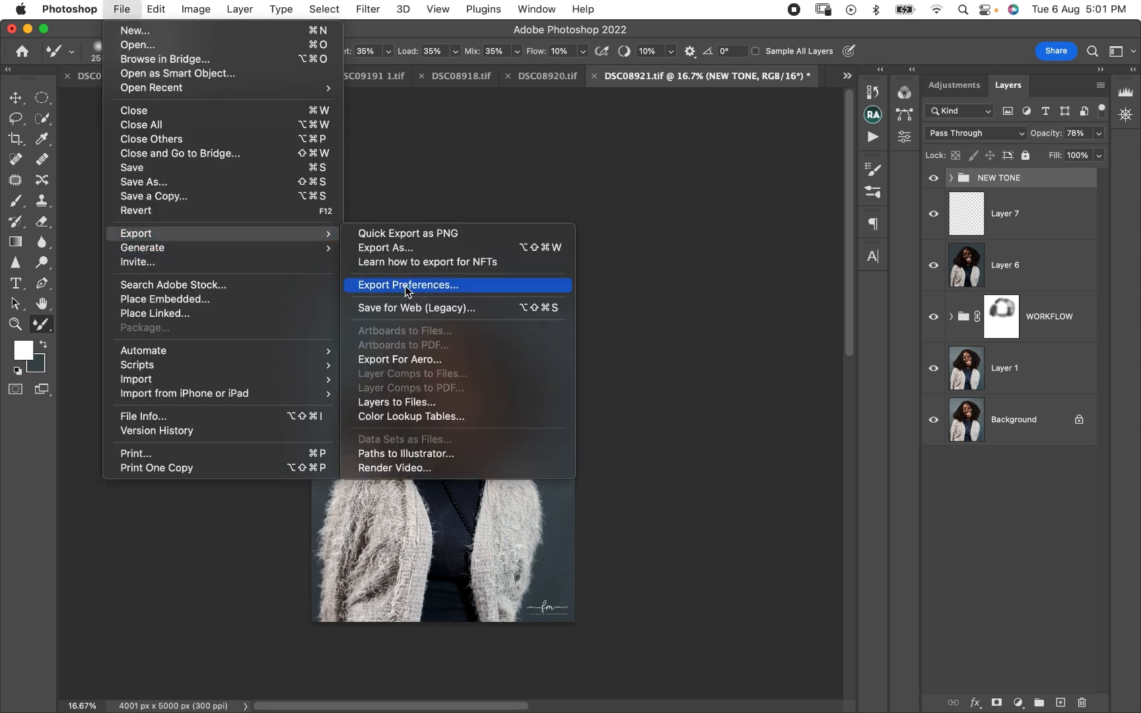
click(404, 308)
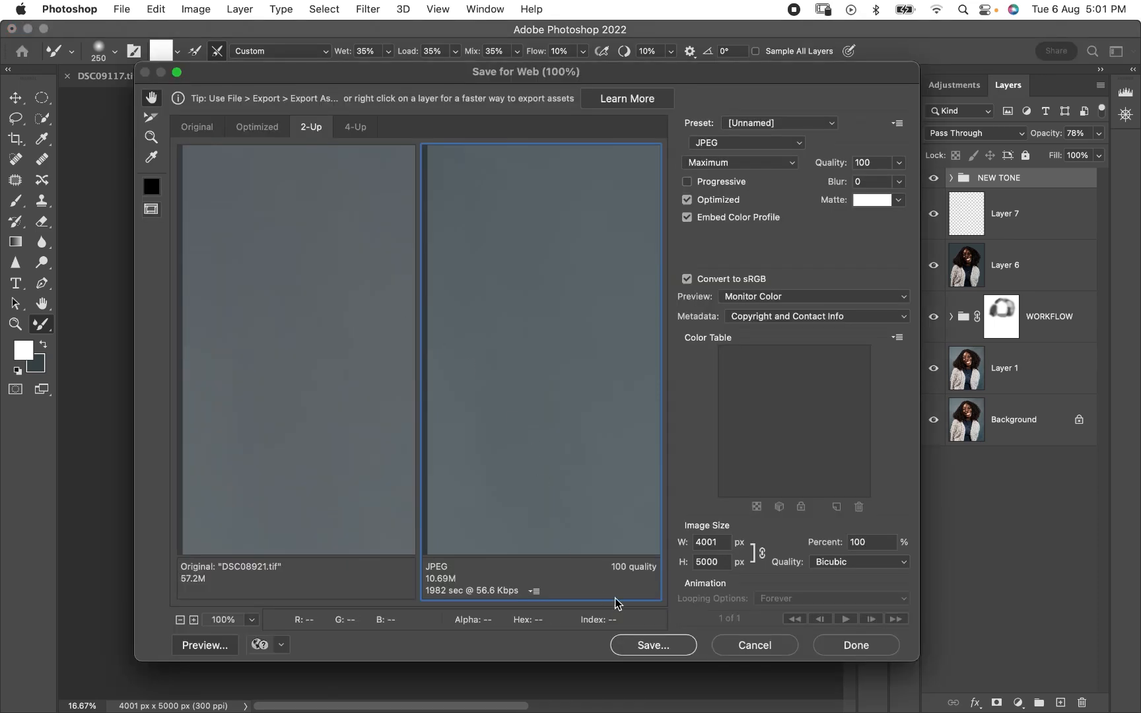
key(super+minus)
key(super+minus)
key(super+minus)
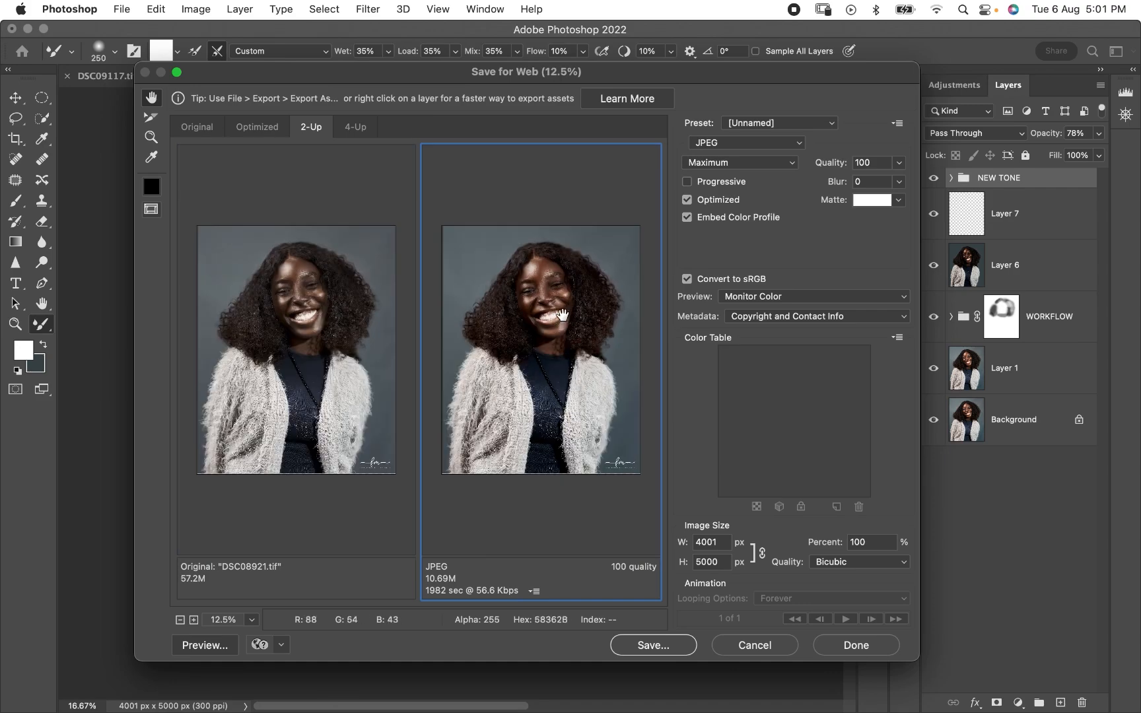
key(super+plus)
key(super+plus)
scroll(562, 315, up, 3)
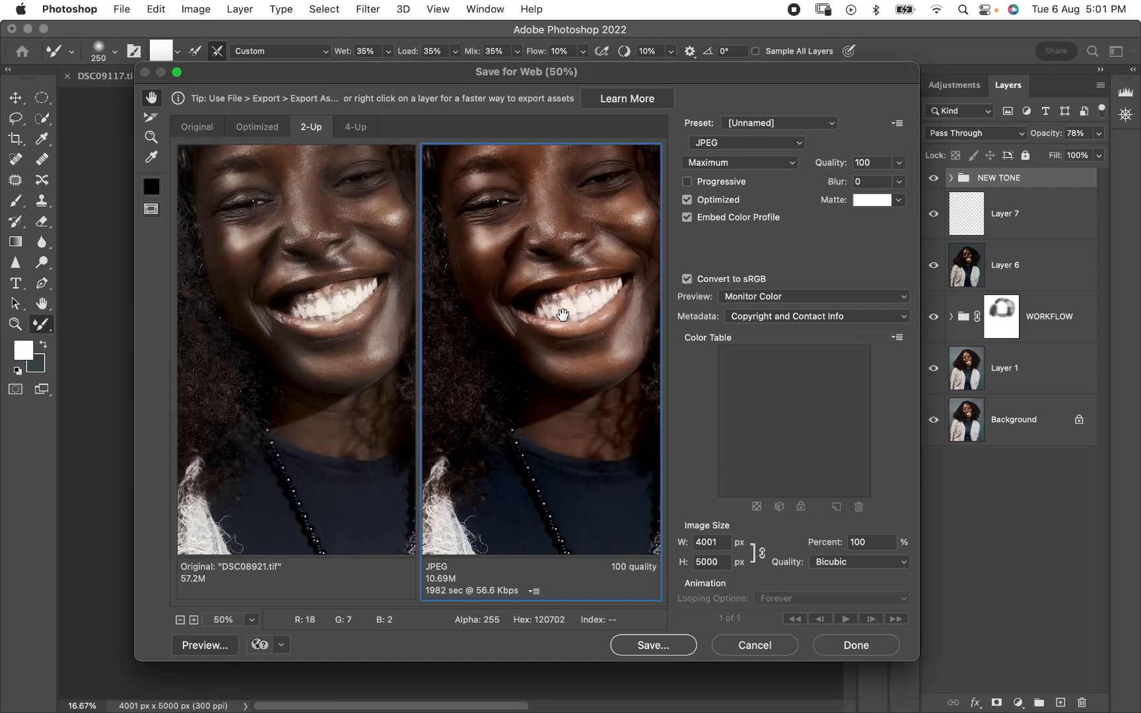
scroll(563, 315, up, 3)
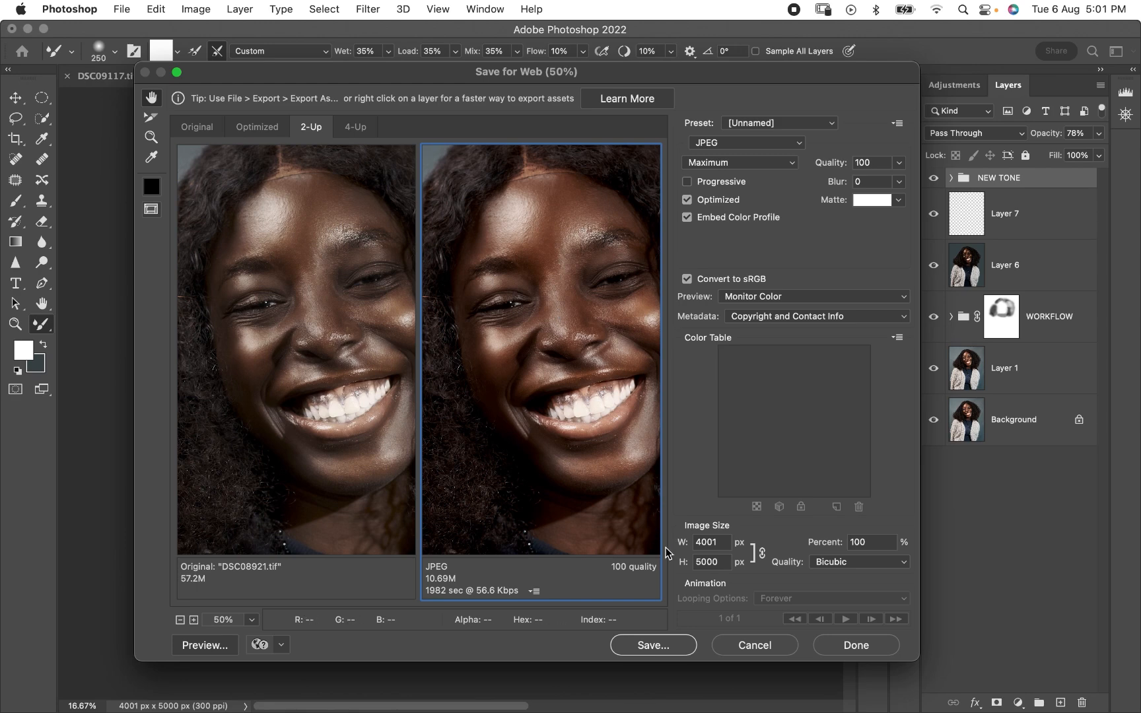
click(651, 645)
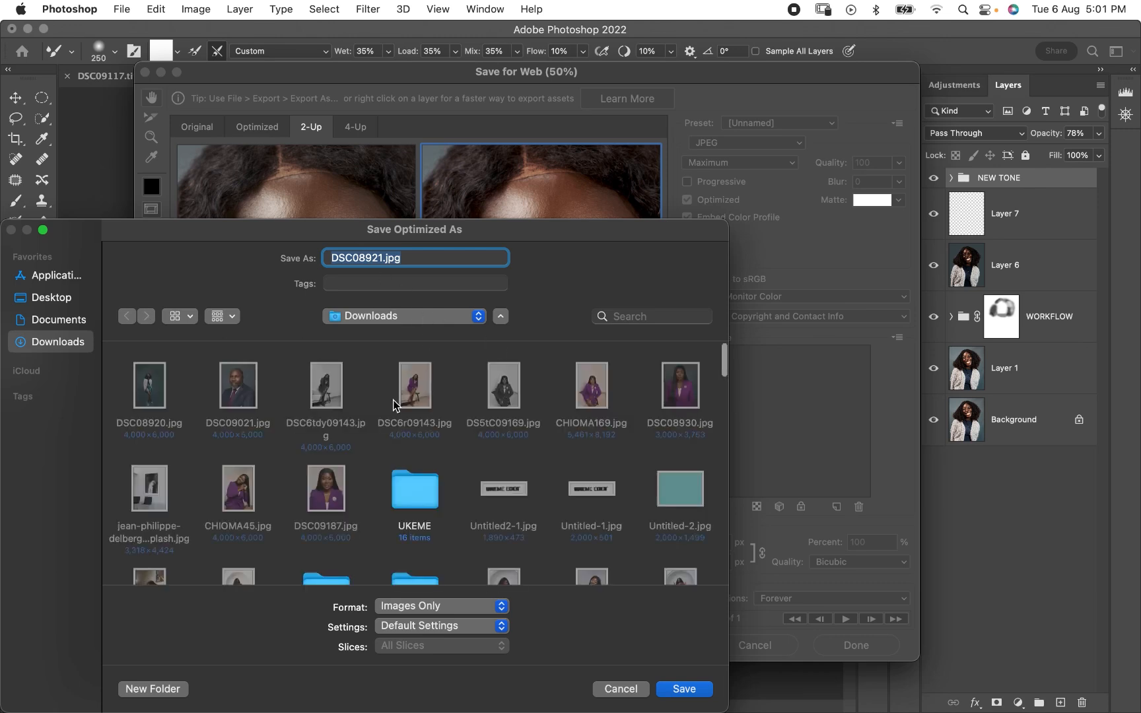
click(676, 690)
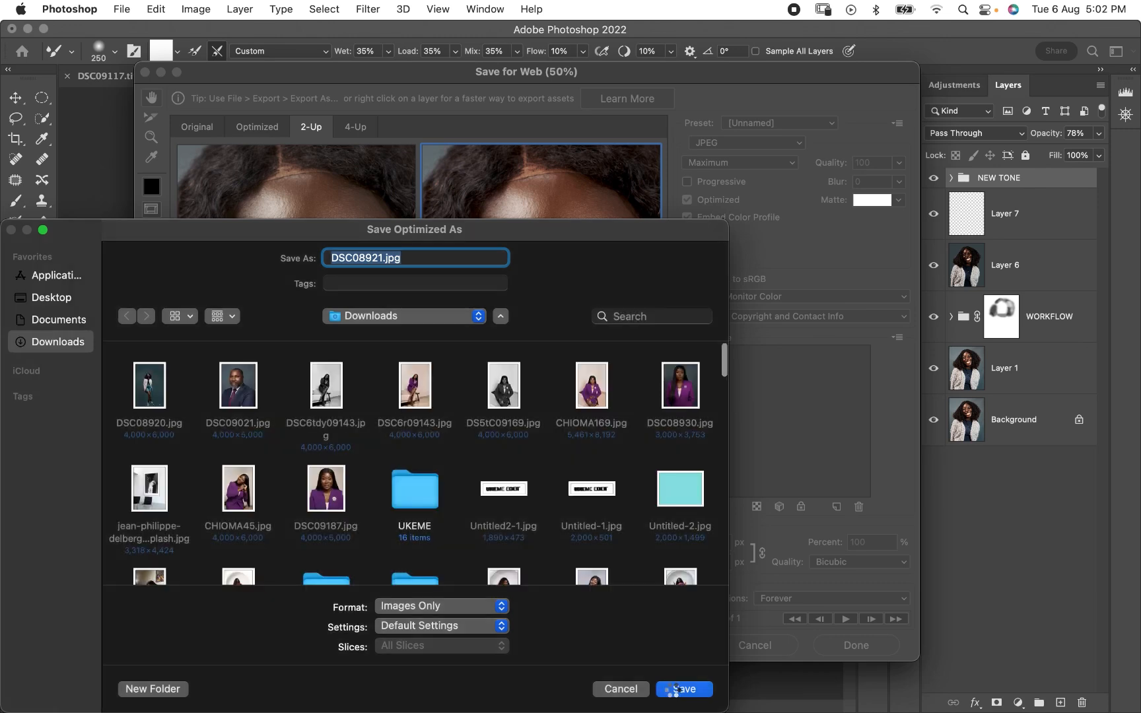